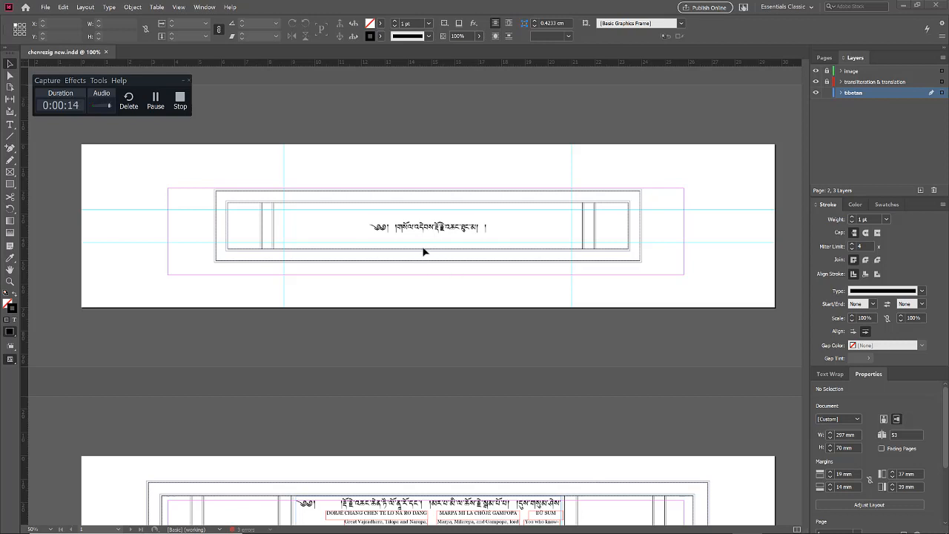
Select the Essentials Classic workspace
{"action": "scroll", "coordinate": [424, 252], "scroll_direction": "down", "scroll_amount": 5}
{"action": "scroll", "coordinate": [423, 251], "scroll_direction": "up", "scroll_amount": 5}
{"action": "left_click", "coordinate": [197, 8]}
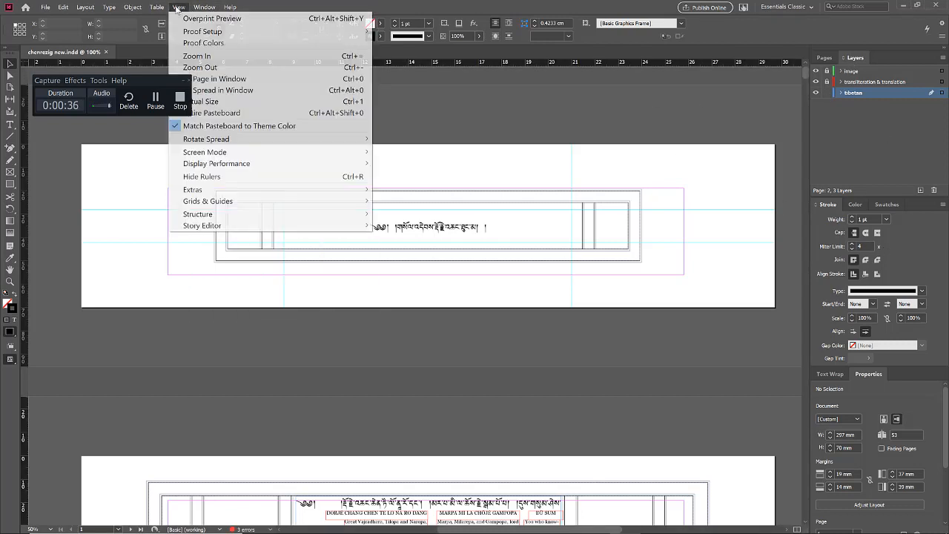
{"action": "mouse_move", "coordinate": [222, 29]}
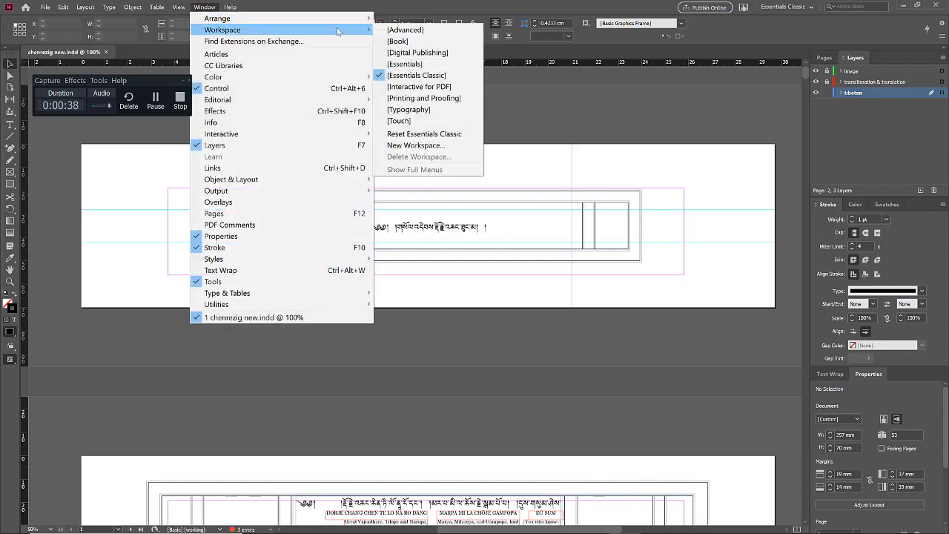
{"action": "left_click", "coordinate": [437, 75]}
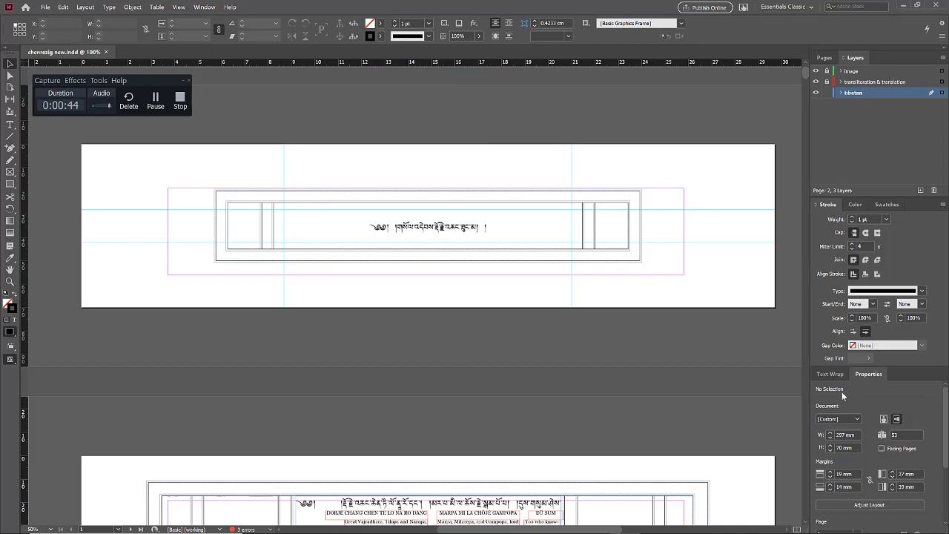
Shorten the Layers panel to give the Stroke and Properties panels below it more room
{"action": "scroll", "coordinate": [927, 449], "scroll_direction": "down", "scroll_amount": 3}
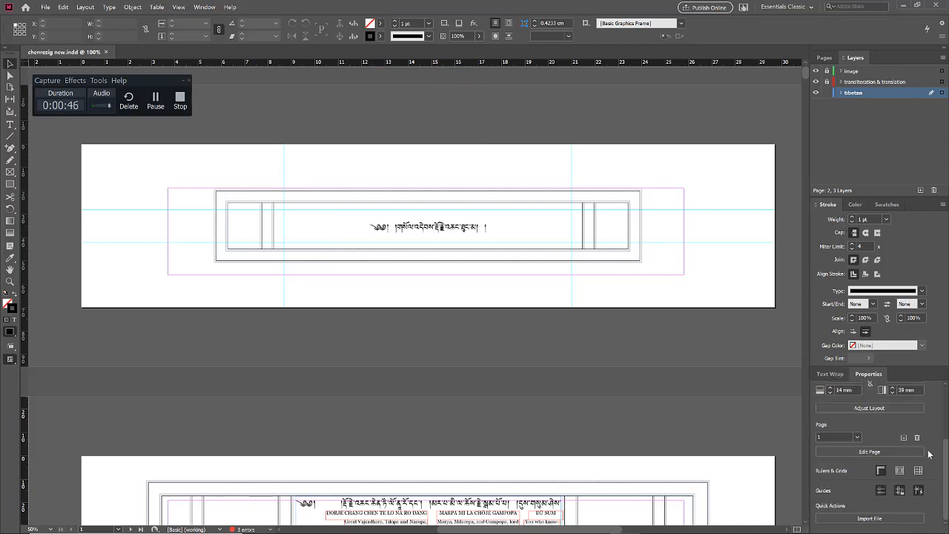
{"action": "scroll", "coordinate": [928, 445], "scroll_direction": "up", "scroll_amount": 3}
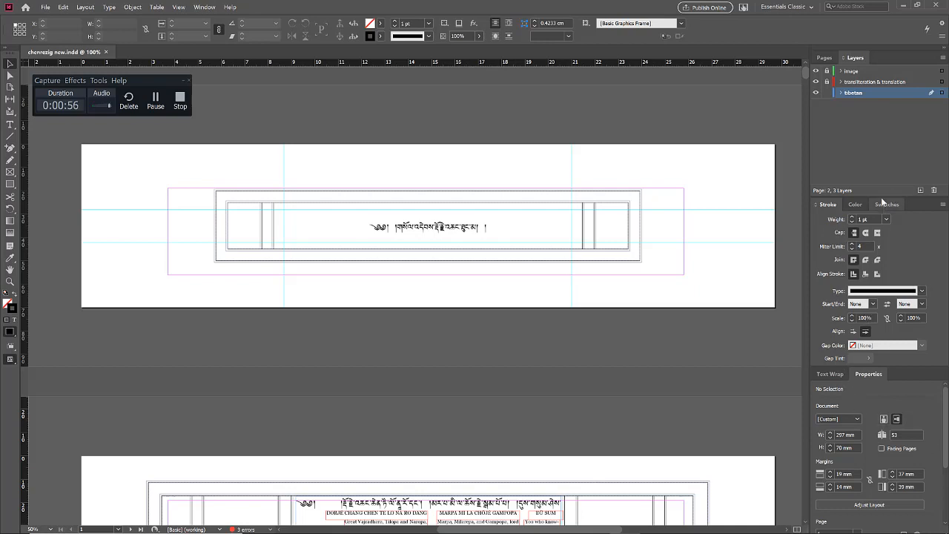
{"action": "left_click_drag", "start_coordinate": [883, 195], "coordinate": [880, 139]}
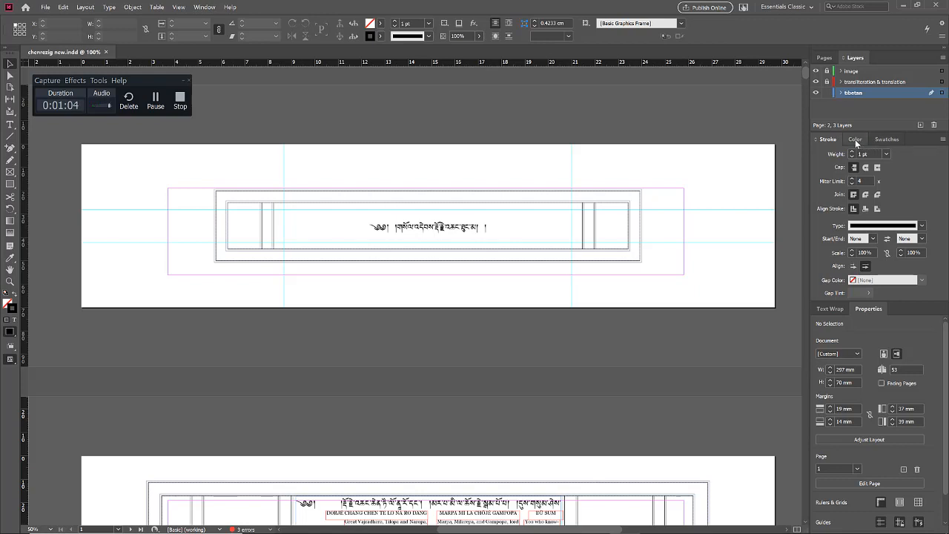
Show the Info panel, dock it beside the Layers panel group, and remove it again
{"action": "left_click", "coordinate": [200, 9]}
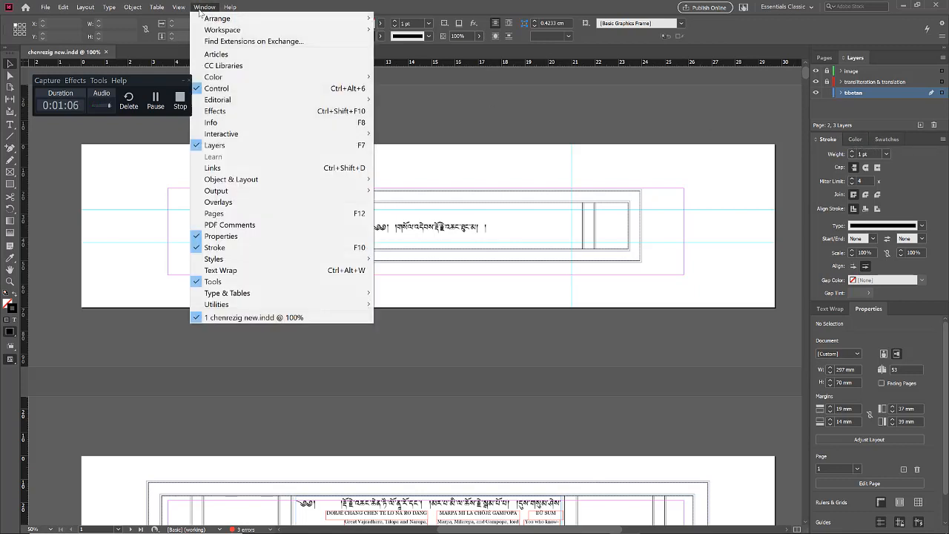
{"action": "left_click", "coordinate": [239, 124]}
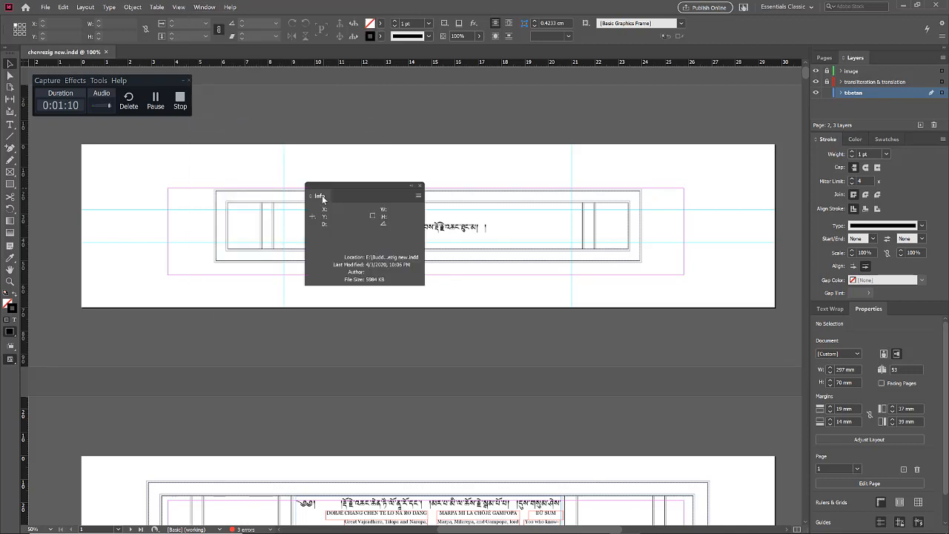
{"action": "left_click_drag", "start_coordinate": [322, 199], "coordinate": [807, 129]}
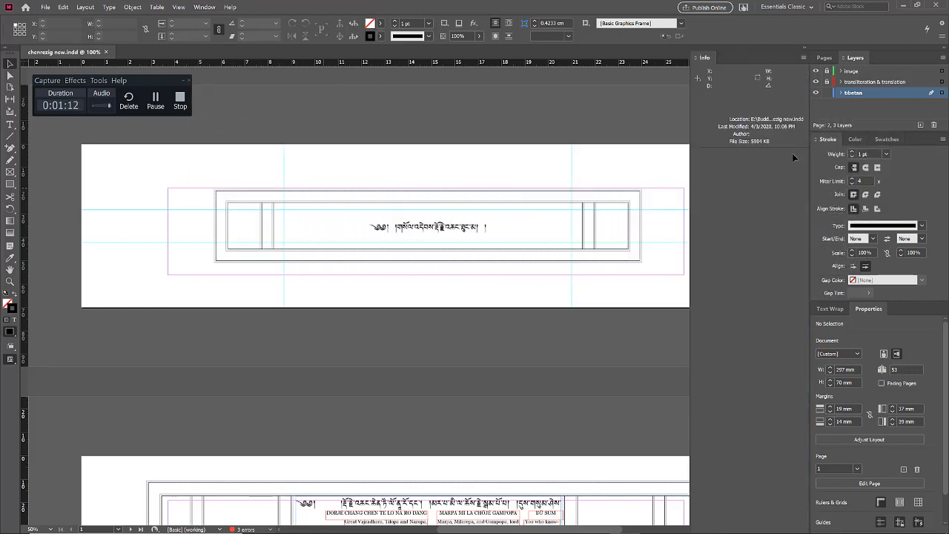
{"action": "left_click_drag", "start_coordinate": [704, 58], "coordinate": [712, 120]}
{"action": "left_click", "coordinate": [751, 115]}
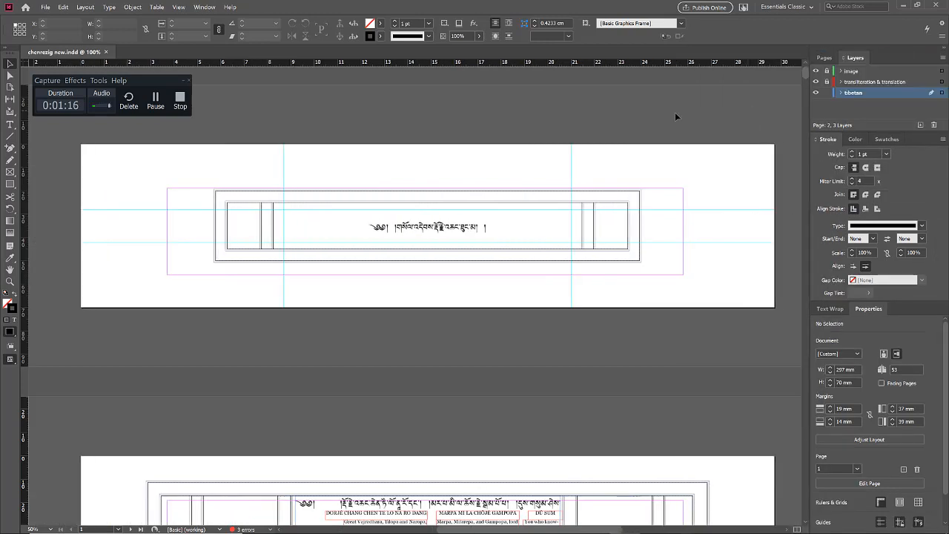
Show the Pages panel to list the document's master pages and spreads
{"action": "left_click", "coordinate": [179, 7]}
{"action": "mouse_move", "coordinate": [204, 6]}
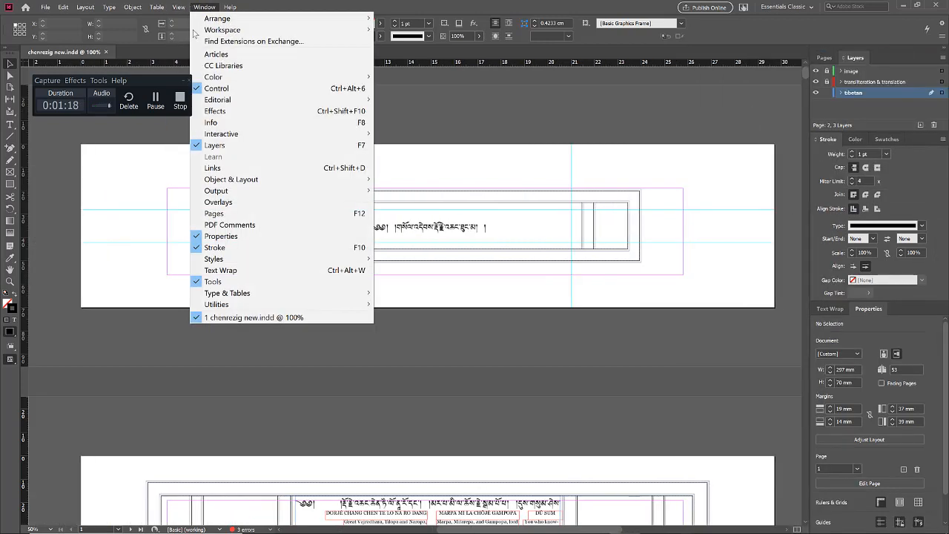
{"action": "left_click", "coordinate": [268, 216]}
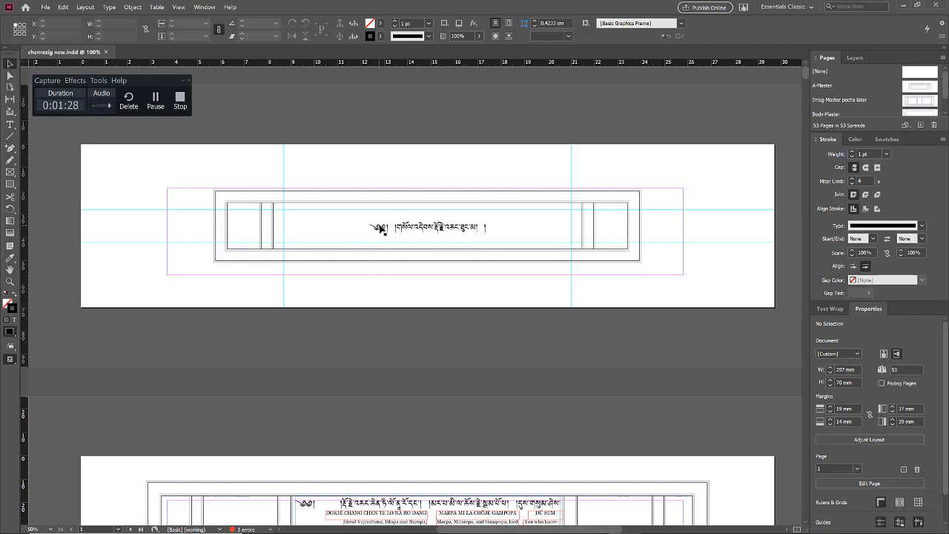
Examine the intent and facing pages options in Document Setup and the Adjust Layout settings, cancelling without applying anything
{"action": "left_click", "coordinate": [45, 7]}
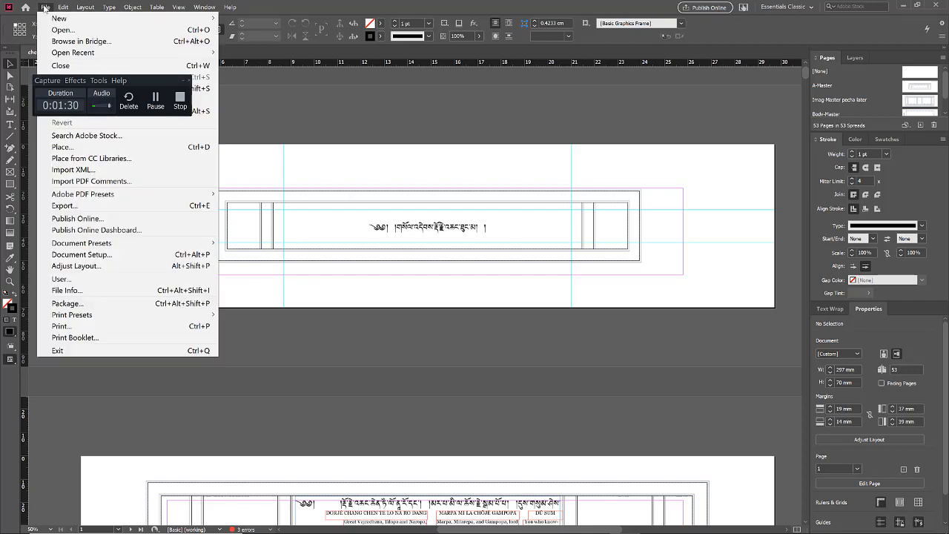
{"action": "left_click", "coordinate": [127, 258]}
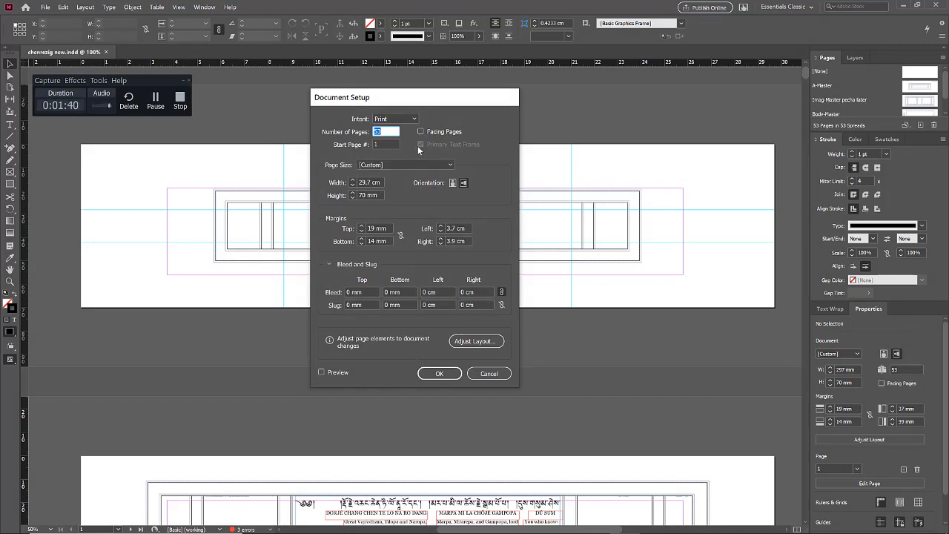
{"action": "left_click", "coordinate": [411, 119]}
{"action": "left_click", "coordinate": [410, 118]}
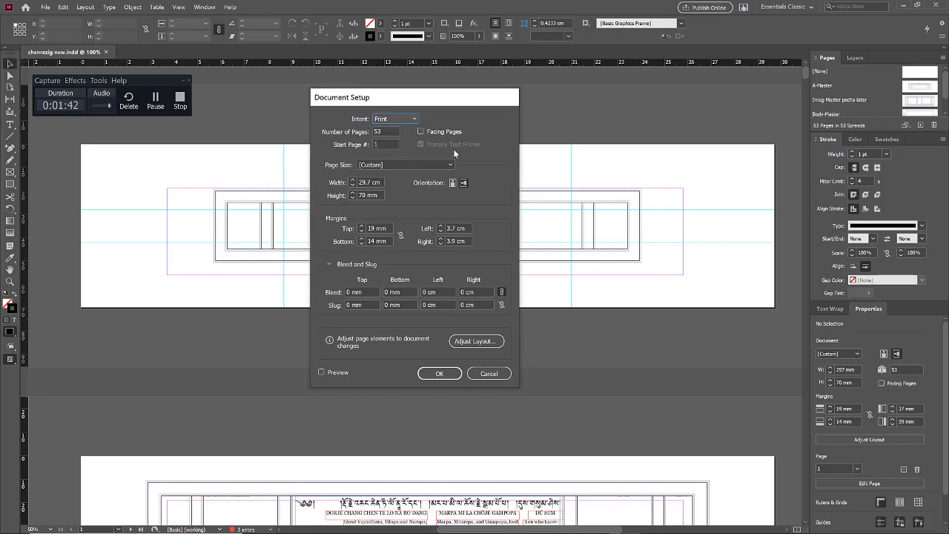
{"action": "left_click", "coordinate": [437, 132]}
{"action": "left_click", "coordinate": [442, 131]}
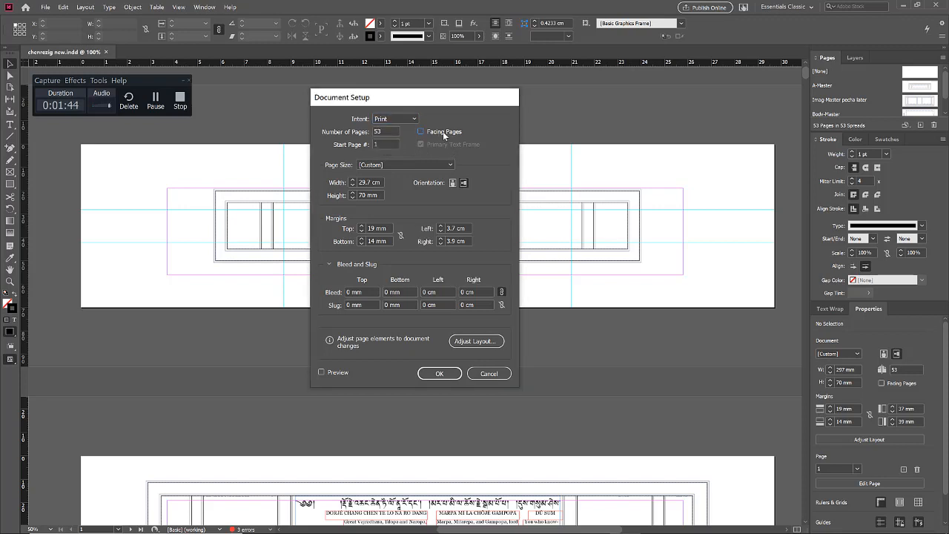
{"action": "left_click", "coordinate": [476, 344]}
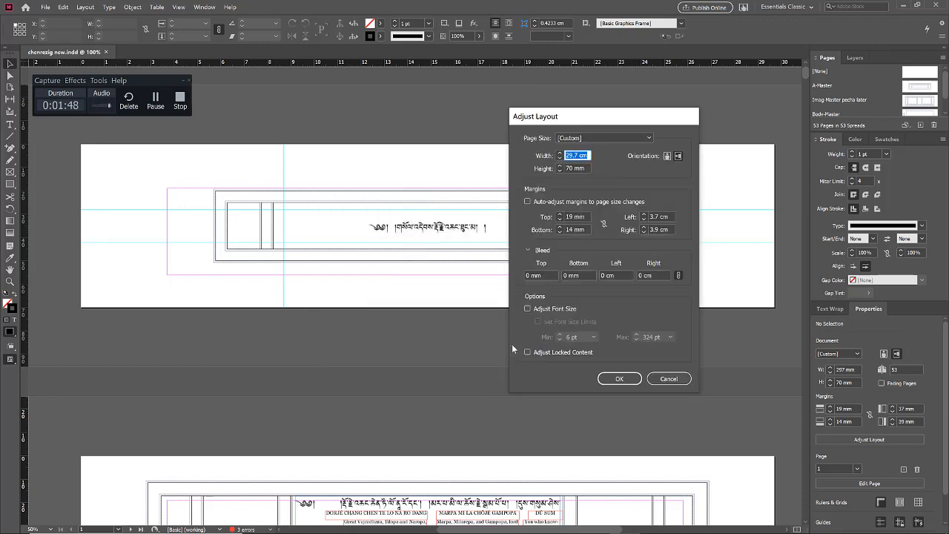
{"action": "left_click", "coordinate": [669, 379]}
Set the document's intent to Print in Document Setup and apply the settings
{"action": "left_click", "coordinate": [45, 6]}
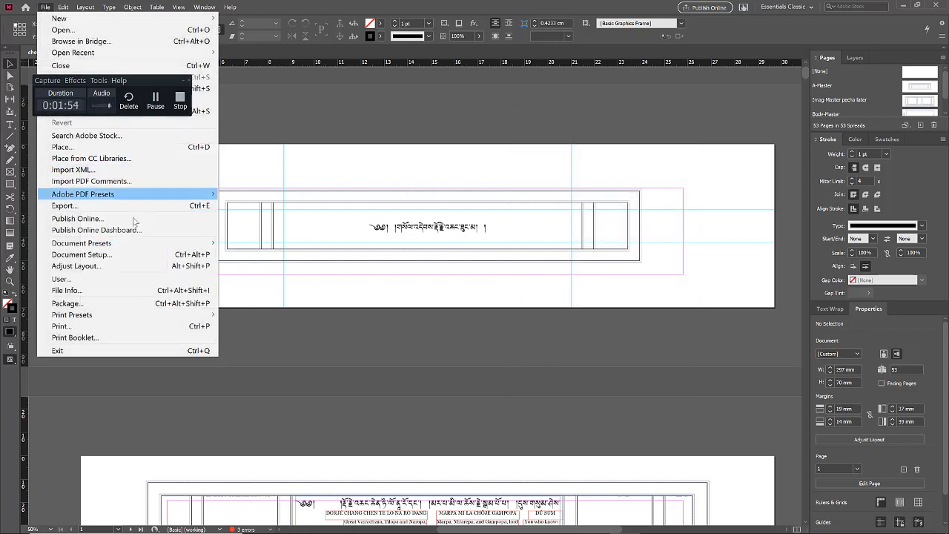
{"action": "left_click", "coordinate": [122, 255]}
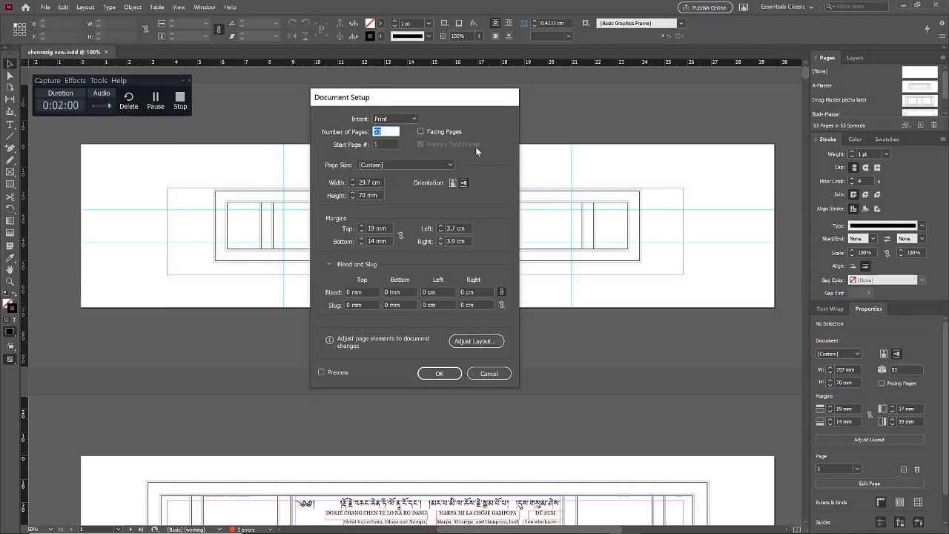
{"action": "left_click", "coordinate": [400, 118]}
{"action": "left_click", "coordinate": [407, 128]}
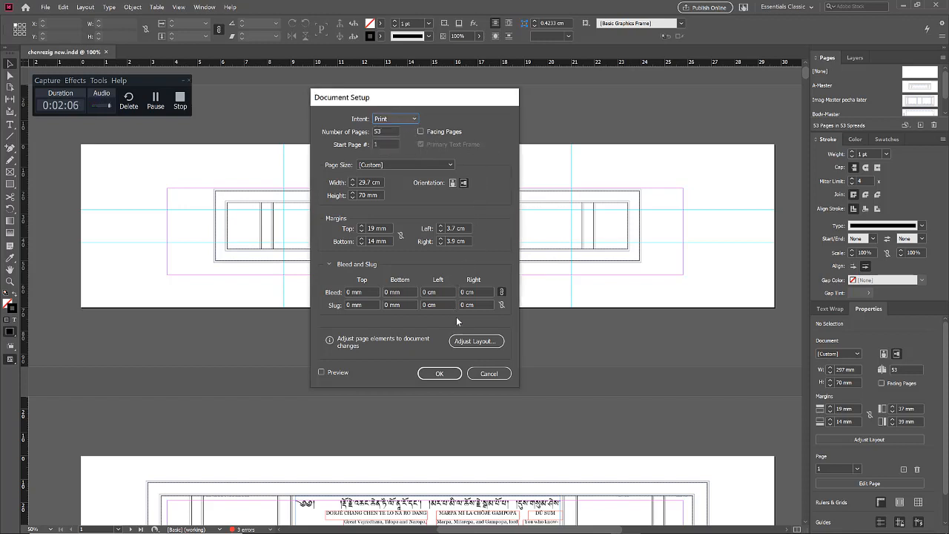
{"action": "left_click", "coordinate": [440, 374]}
{"action": "scroll", "coordinate": [551, 270], "scroll_direction": "down", "scroll_amount": 4}
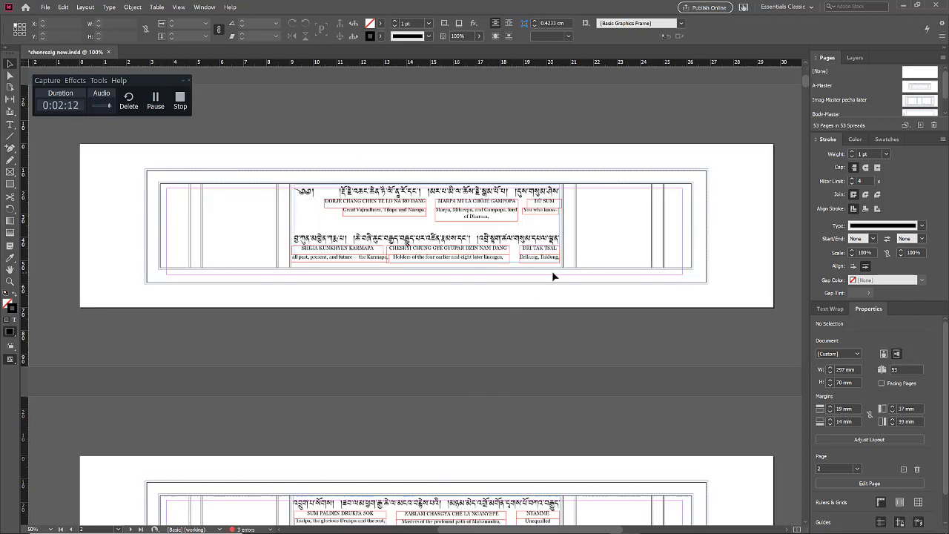
{"action": "scroll", "coordinate": [531, 297], "scroll_direction": "up", "scroll_amount": 4}
{"action": "scroll", "coordinate": [533, 295], "scroll_direction": "down", "scroll_amount": 4}
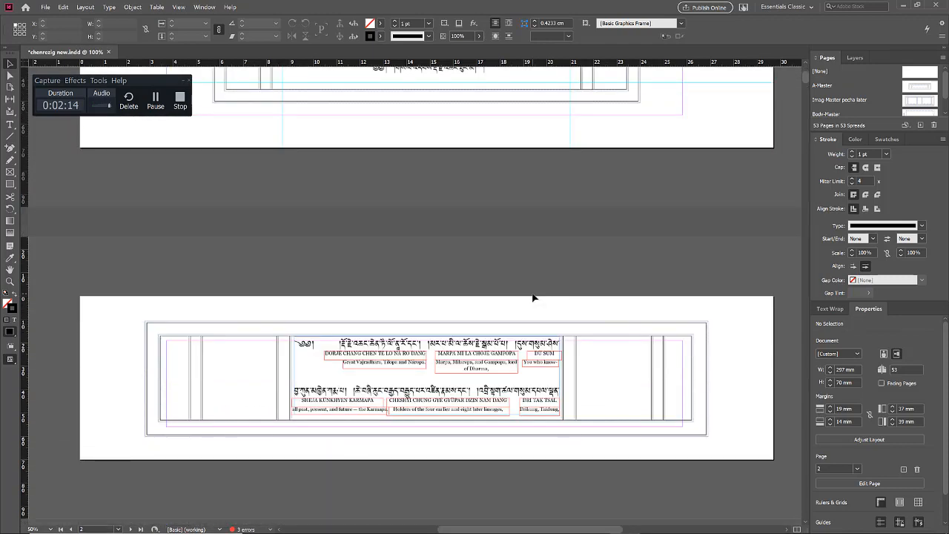
{"action": "scroll", "coordinate": [533, 295], "scroll_direction": "down", "scroll_amount": 1}
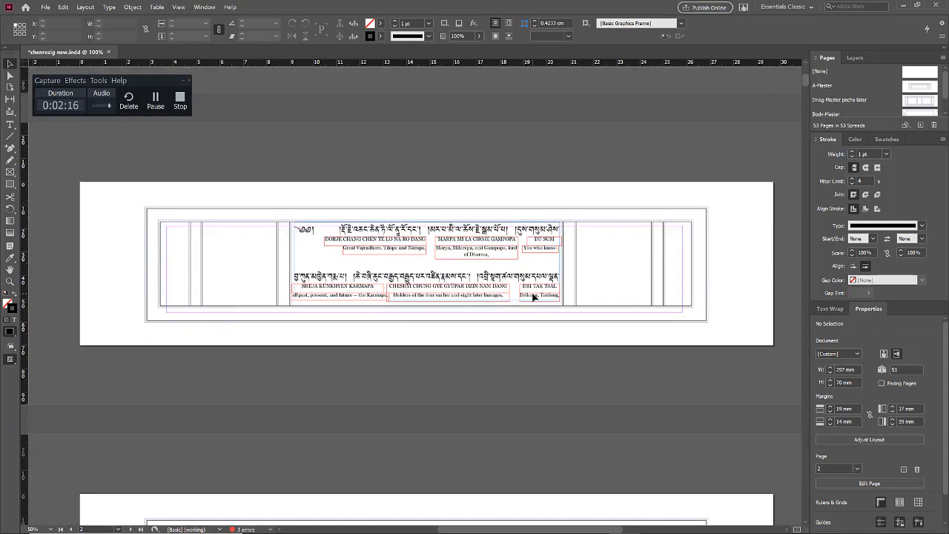
{"action": "scroll", "coordinate": [533, 296], "scroll_direction": "up", "scroll_amount": 1}
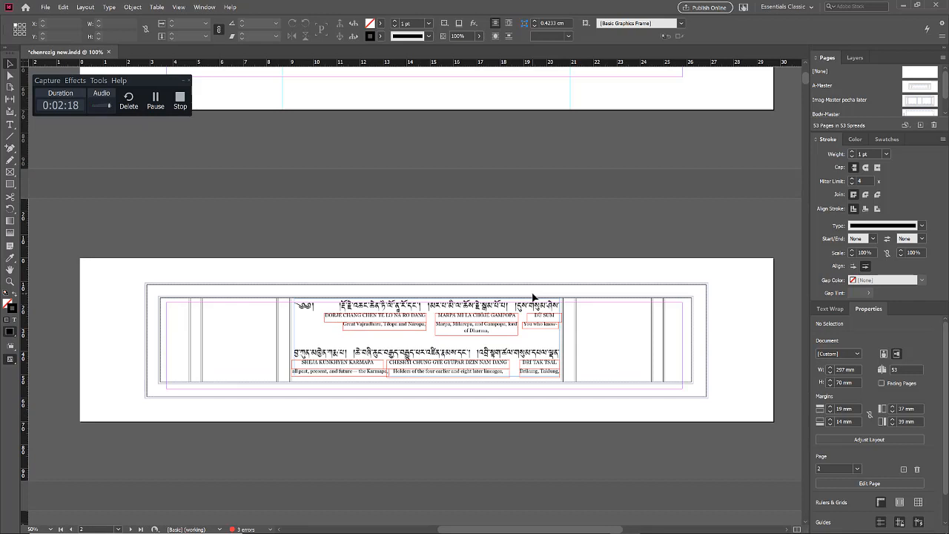
{"action": "scroll", "coordinate": [532, 297], "scroll_direction": "up", "scroll_amount": 2}
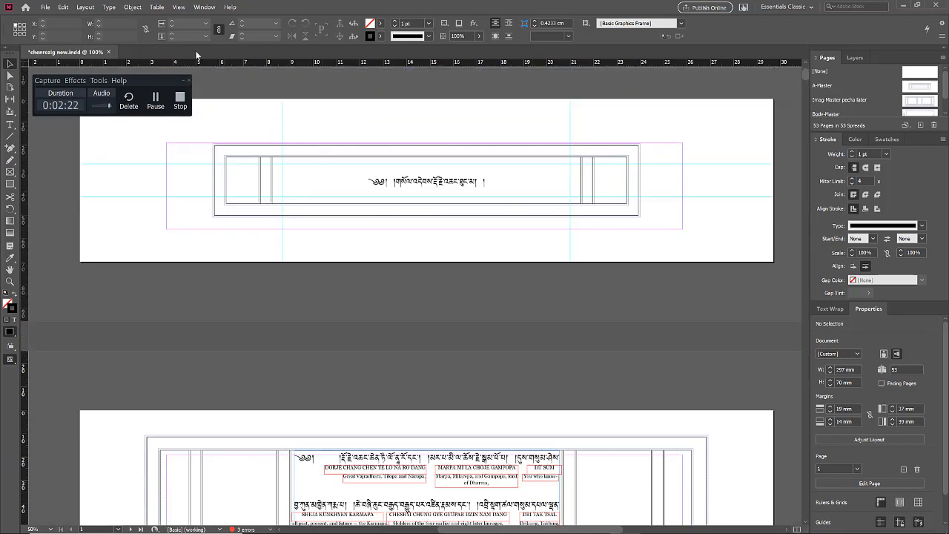
Show the Paragraph and Paragraph Styles panels, and close the Paragraph panel
{"action": "left_click", "coordinate": [96, 9]}
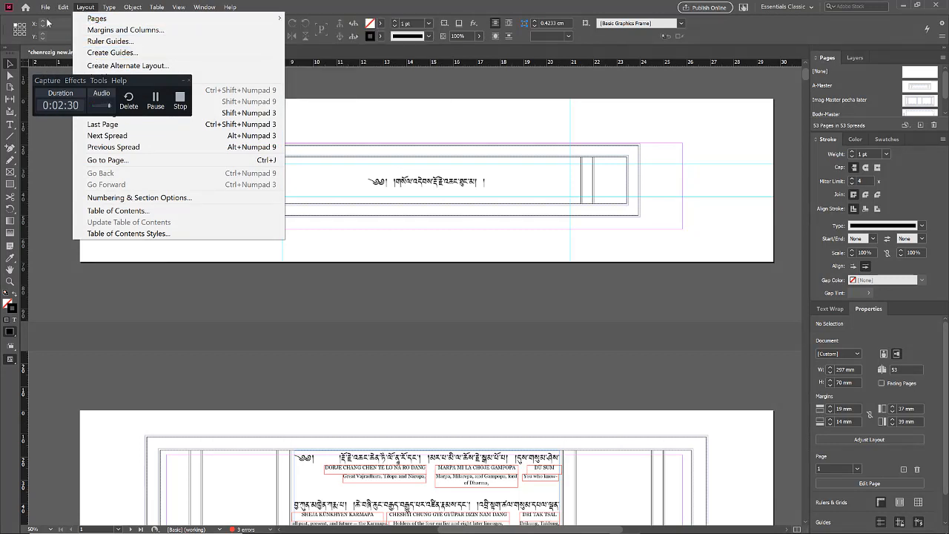
{"action": "mouse_move", "coordinate": [109, 8]}
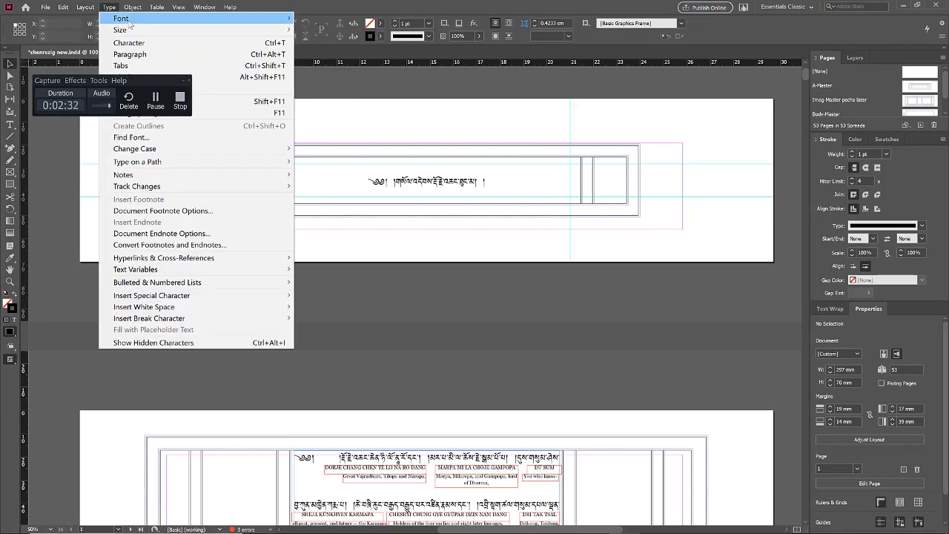
{"action": "left_click", "coordinate": [223, 56]}
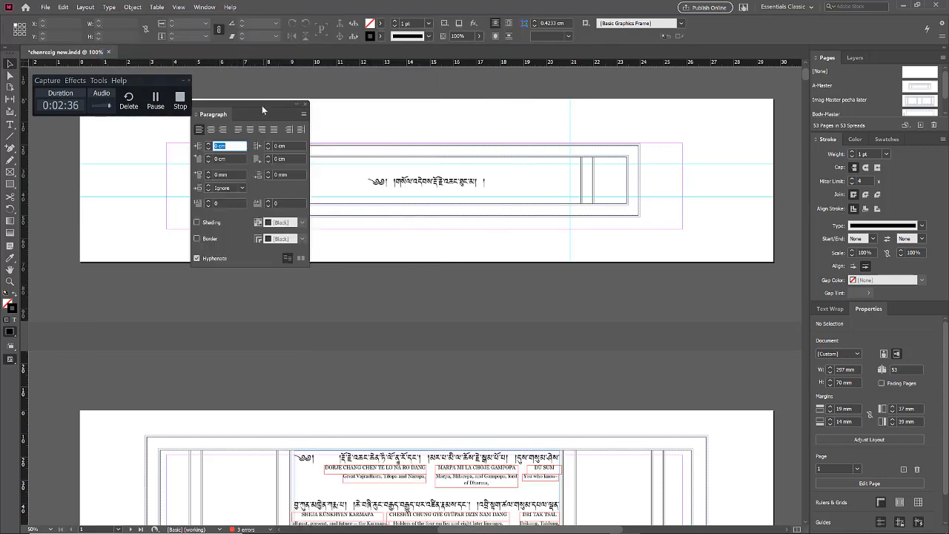
{"action": "left_click_drag", "start_coordinate": [132, 84], "coordinate": [121, 280]}
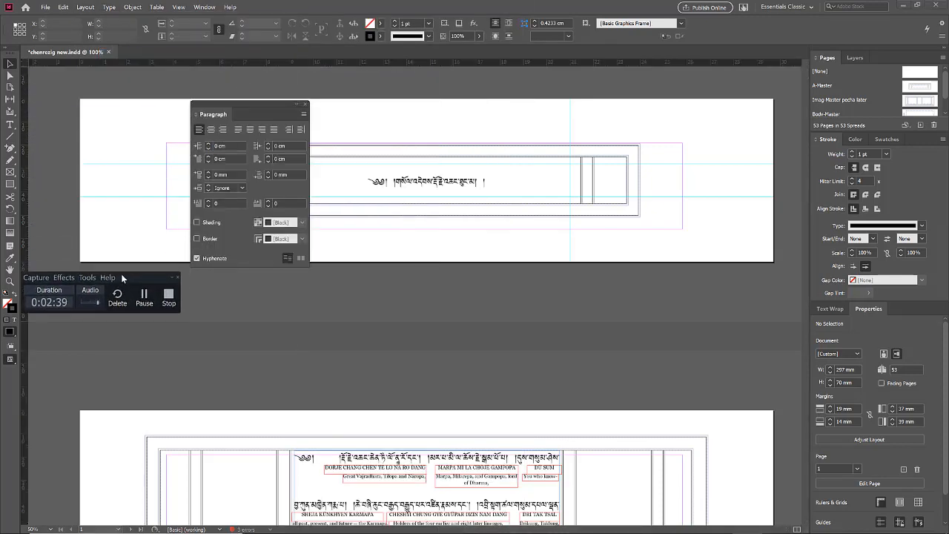
{"action": "left_click", "coordinate": [110, 7]}
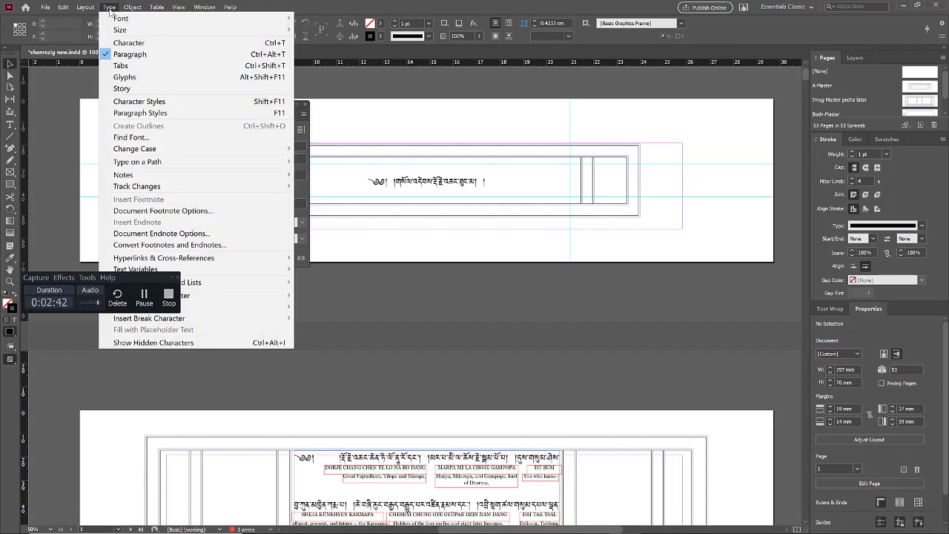
{"action": "left_click", "coordinate": [274, 113]}
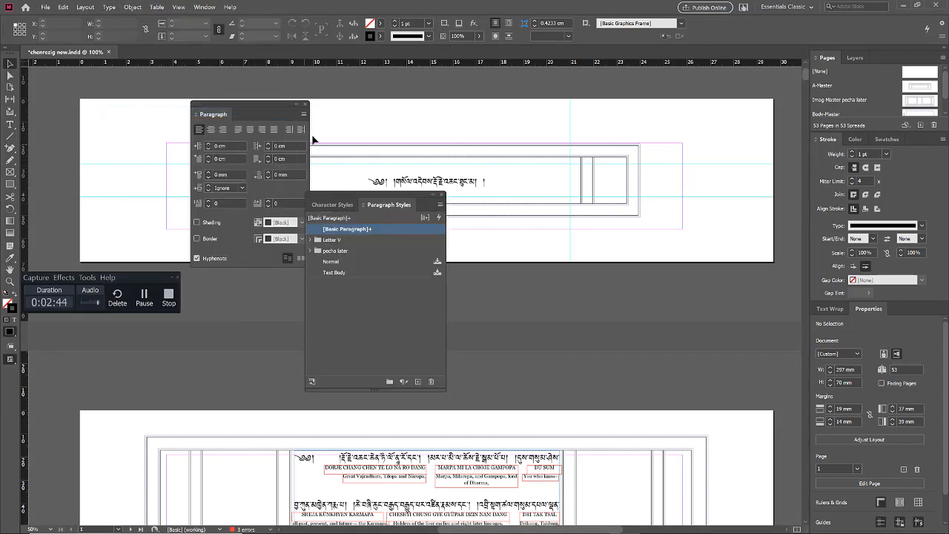
{"action": "left_click", "coordinate": [305, 104]}
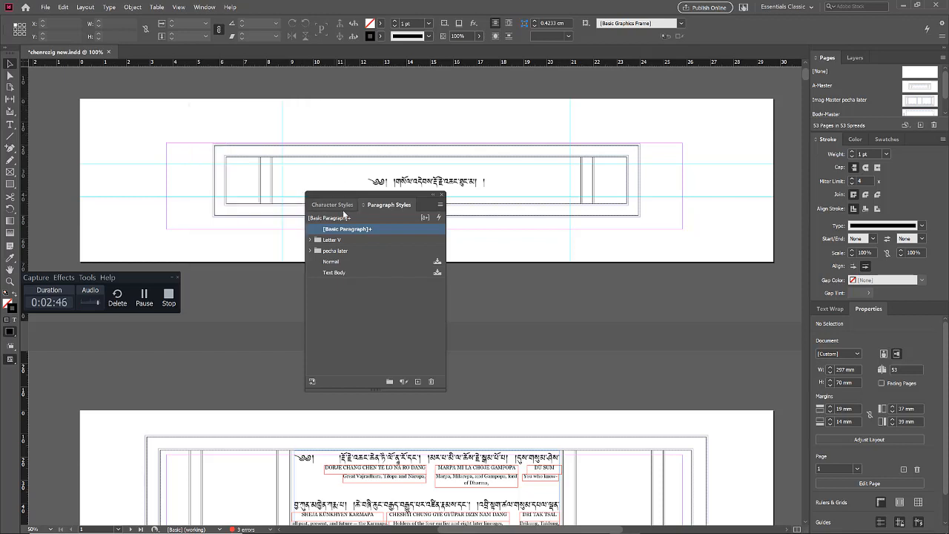
Expand the Letter V paragraph style group and open the options of the World-Ready Paragraph Composer style
{"action": "left_click", "coordinate": [309, 240]}
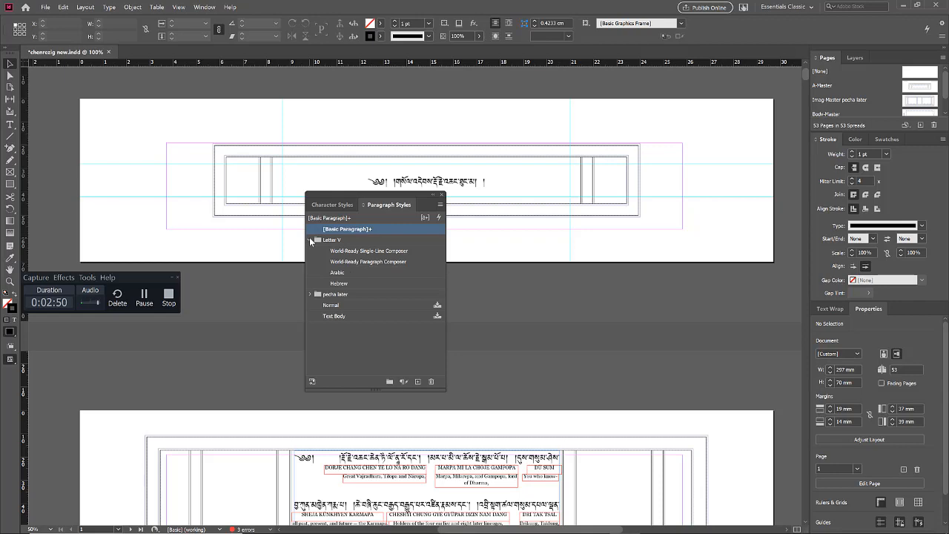
{"action": "left_click", "coordinate": [365, 262]}
{"action": "double_click", "coordinate": [365, 264]}
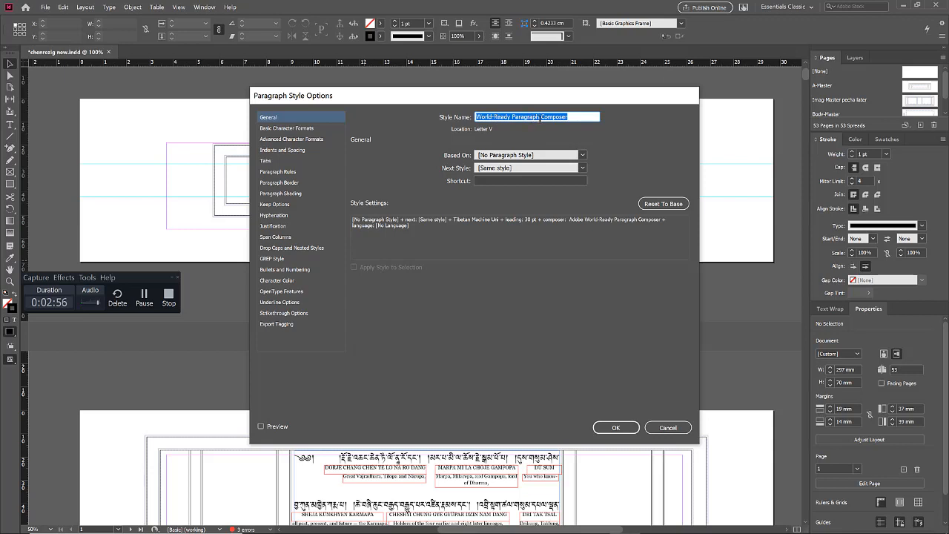
Try basing the style on World-Ready Single-Line Composer, and return Based On to [No Paragraph Style]
{"action": "left_click", "coordinate": [582, 155]}
{"action": "left_click", "coordinate": [567, 199]}
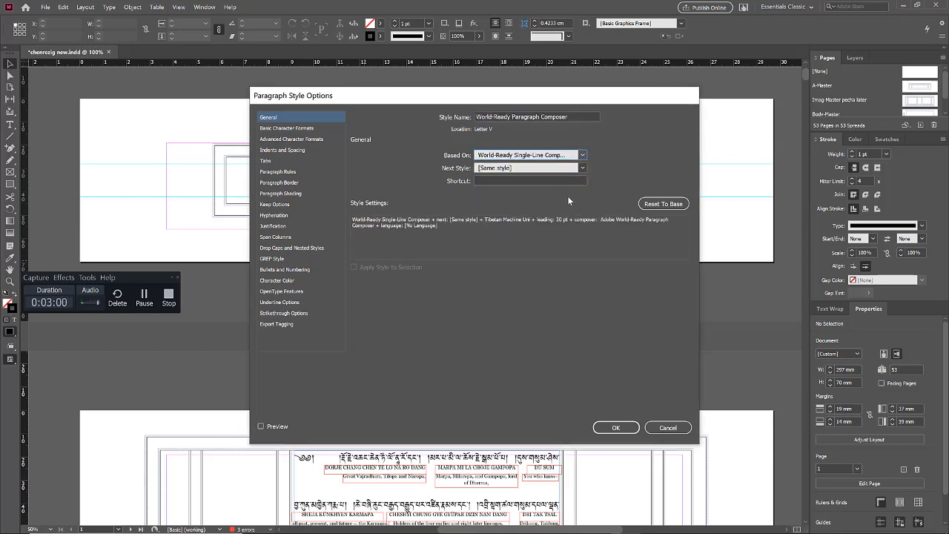
{"action": "left_click", "coordinate": [581, 156]}
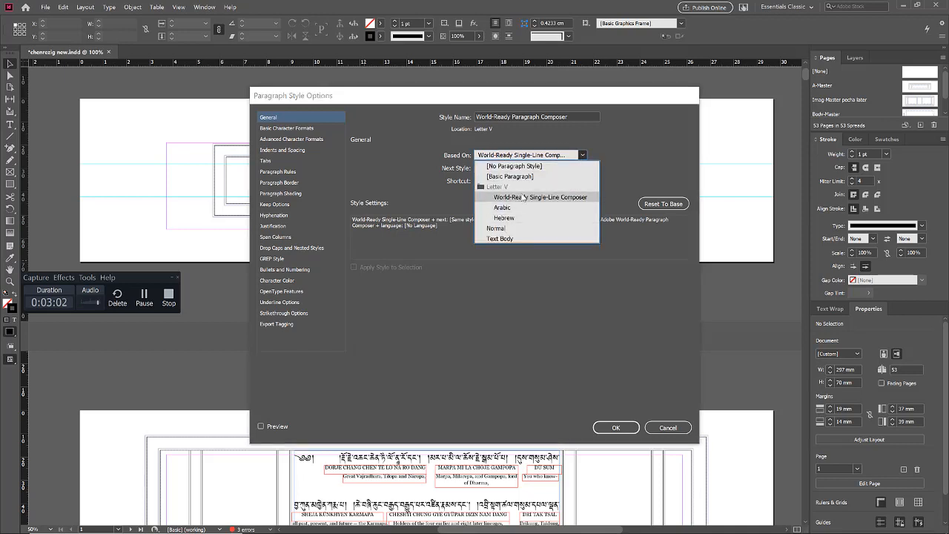
{"action": "left_click", "coordinate": [497, 186]}
{"action": "left_click", "coordinate": [582, 155]}
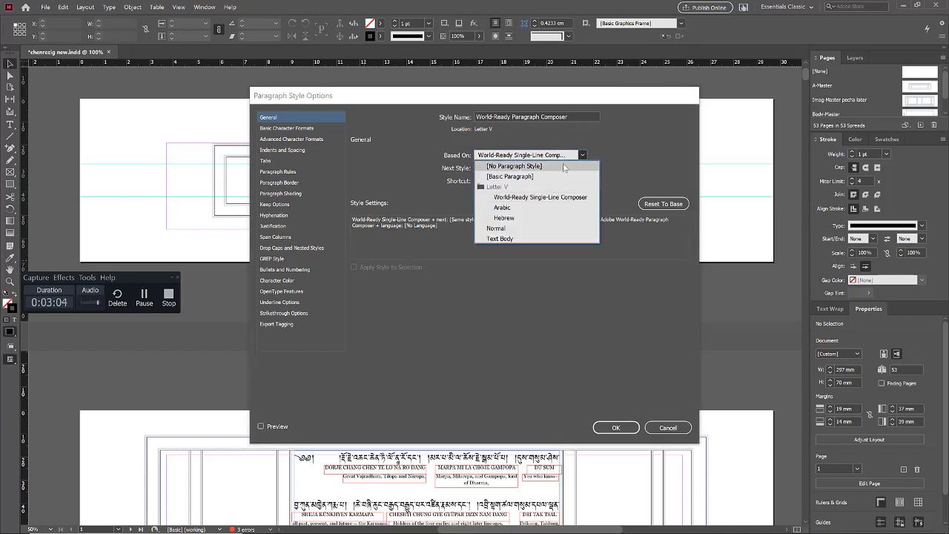
{"action": "left_click", "coordinate": [519, 166]}
Review the Next Style choices, keep [Same style], and accept the paragraph style options
{"action": "left_click", "coordinate": [542, 171]}
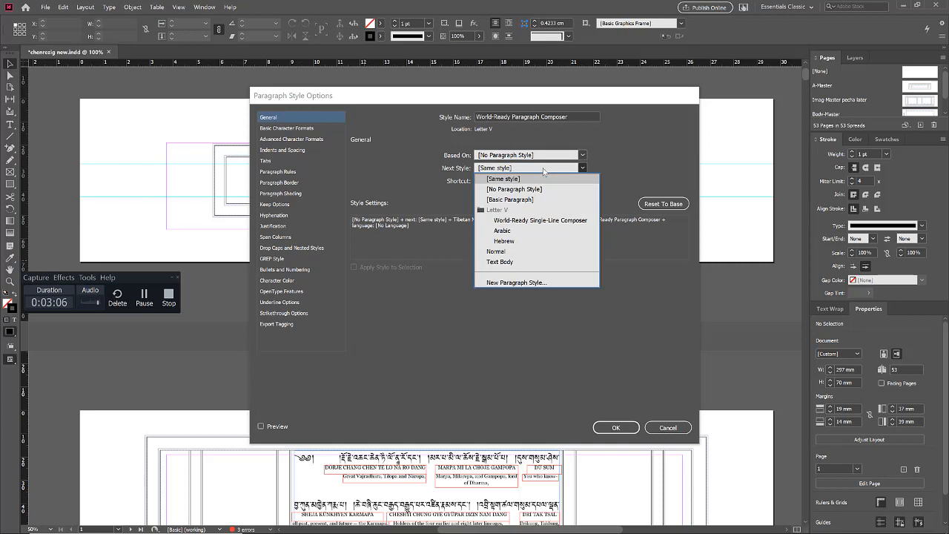
{"action": "left_click", "coordinate": [543, 171]}
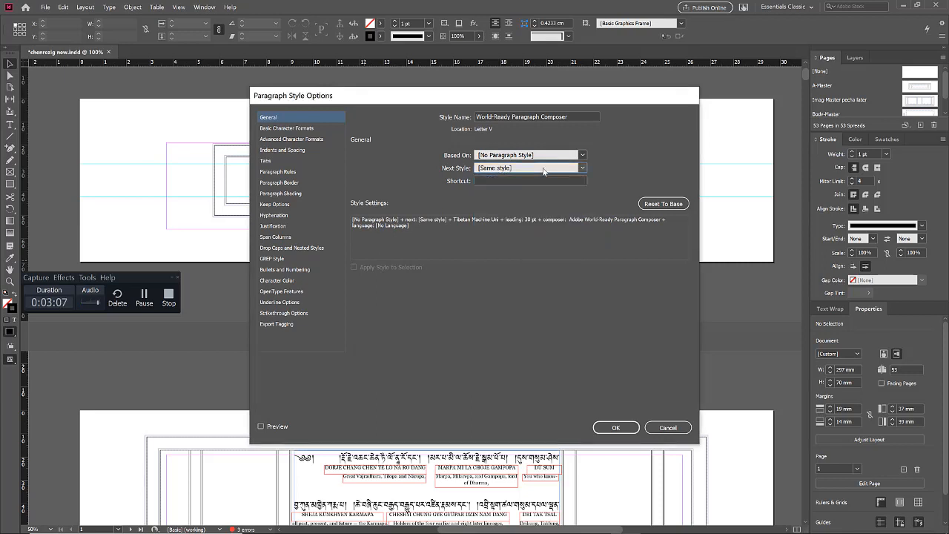
{"action": "left_click", "coordinate": [615, 428]}
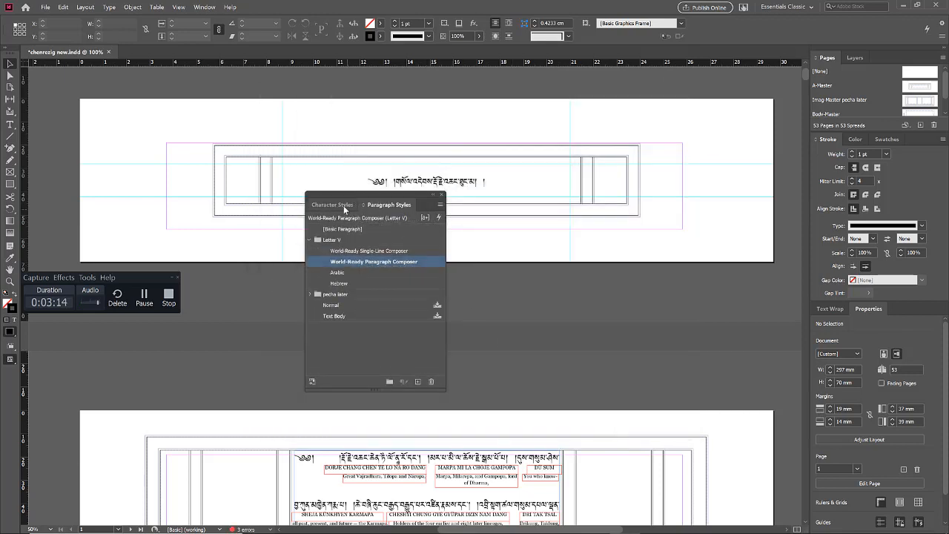
Show the Character Styles, look inside the Letter V group, and close the styles panel
{"action": "left_click", "coordinate": [344, 207]}
{"action": "left_click", "coordinate": [310, 239]}
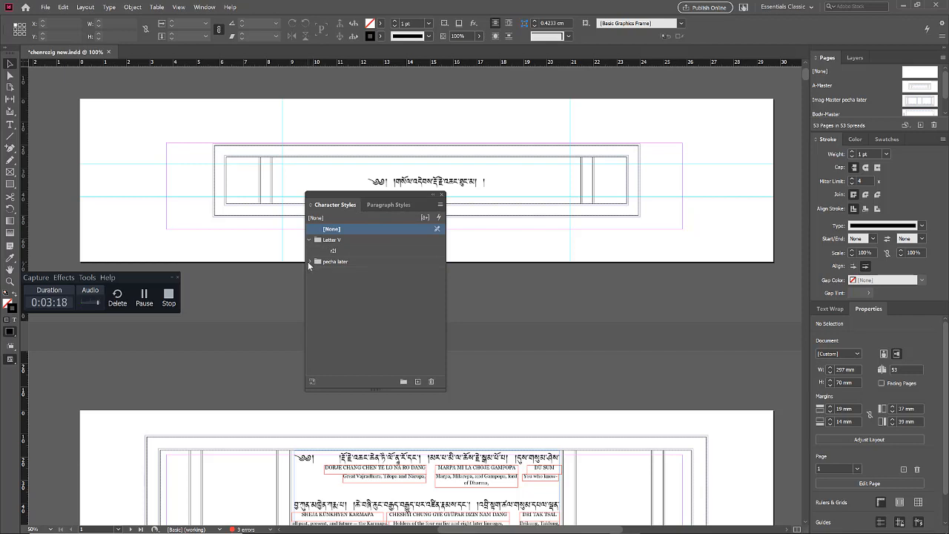
{"action": "left_click", "coordinate": [310, 239]}
{"action": "left_click", "coordinate": [442, 195]}
Enlarge the Pages panel and extend its masters section to list every master through C-Master
{"action": "scroll", "coordinate": [481, 229], "scroll_direction": "down", "scroll_amount": 4}
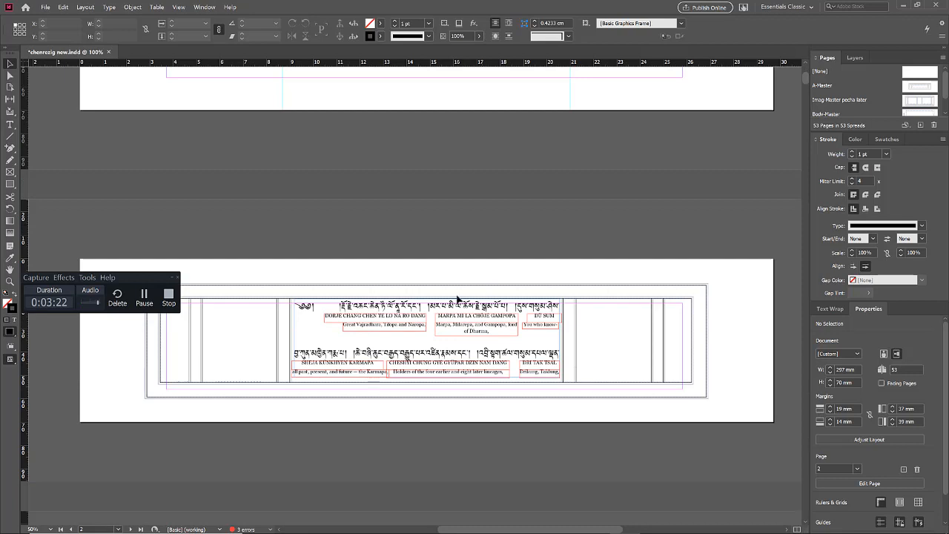
{"action": "scroll", "coordinate": [459, 299], "scroll_direction": "up", "scroll_amount": 3}
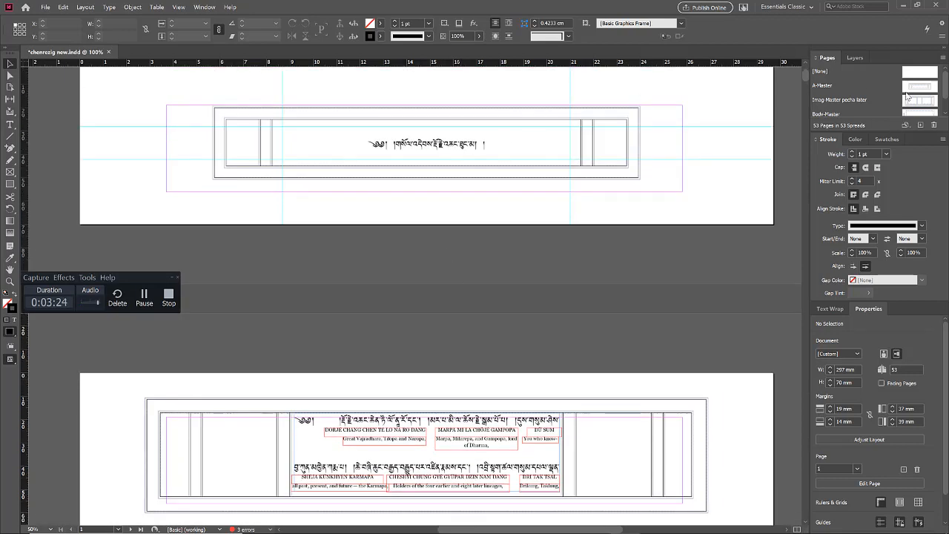
{"action": "scroll", "coordinate": [908, 97], "scroll_direction": "down", "scroll_amount": 1}
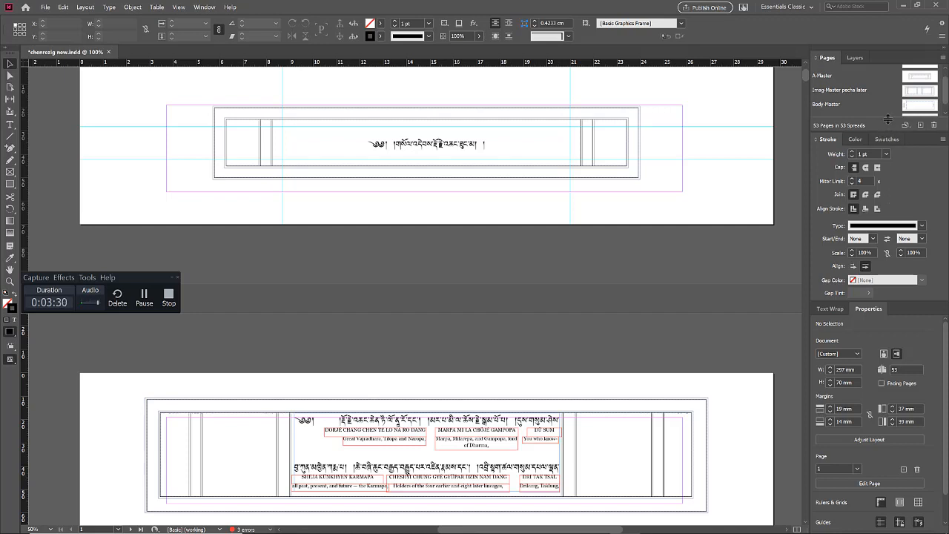
{"action": "scroll", "coordinate": [909, 89], "scroll_direction": "up", "scroll_amount": 1}
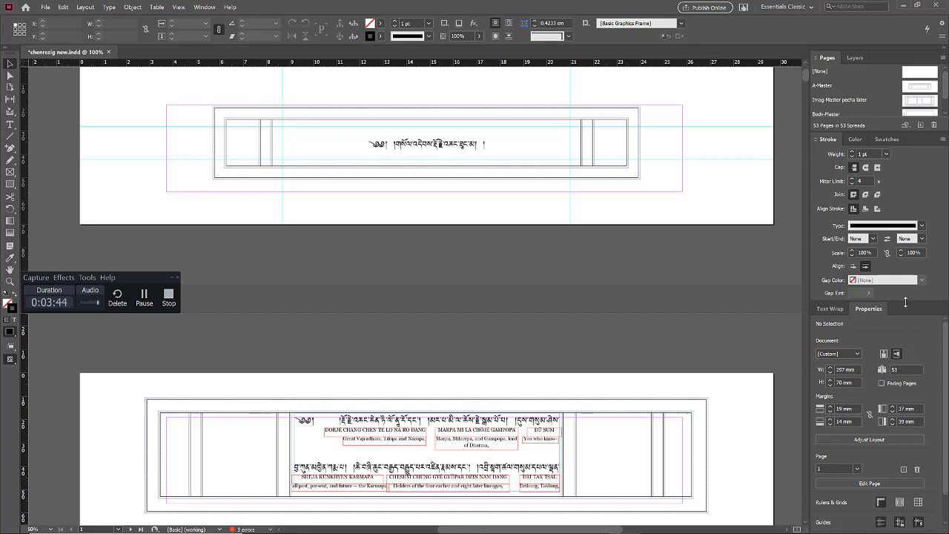
{"action": "left_click_drag", "start_coordinate": [905, 300], "coordinate": [887, 463]}
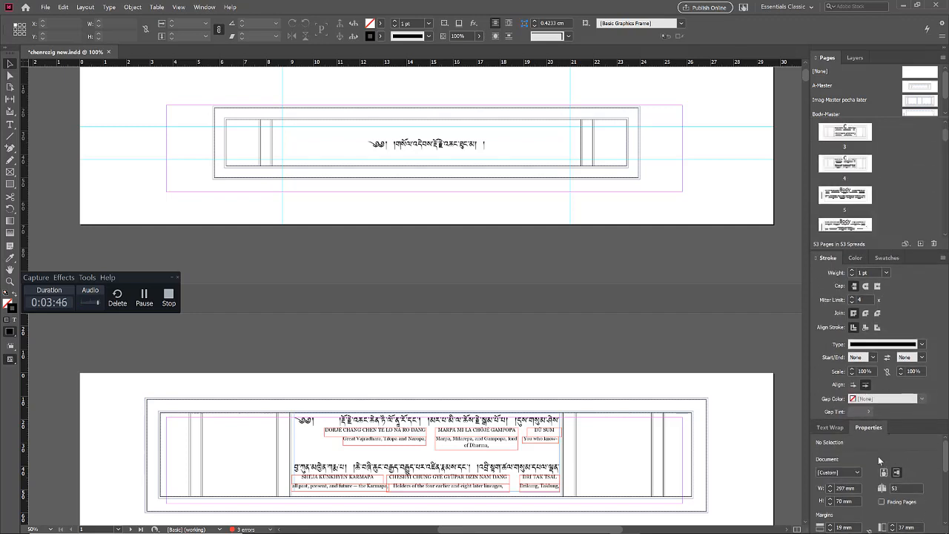
{"action": "scroll", "coordinate": [875, 146], "scroll_direction": "up", "scroll_amount": 3}
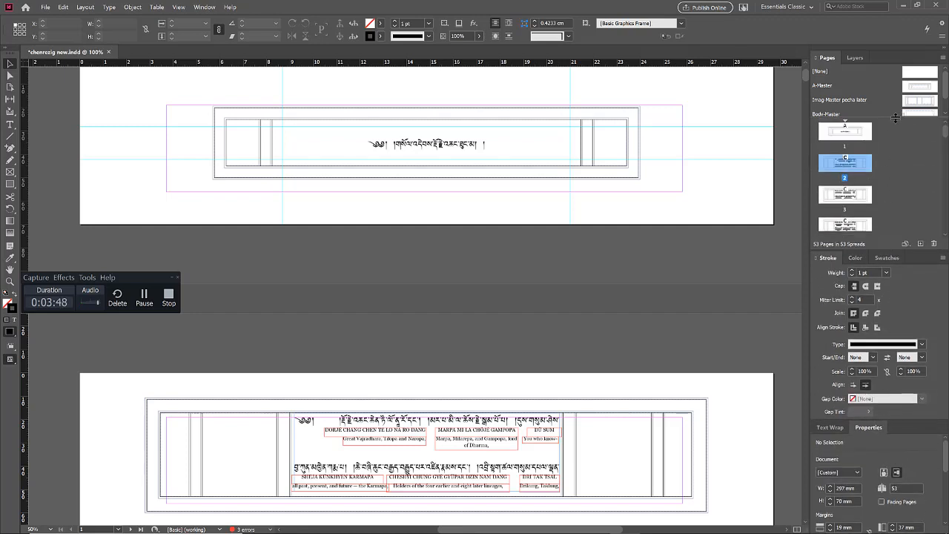
{"action": "left_click_drag", "start_coordinate": [894, 118], "coordinate": [895, 151]}
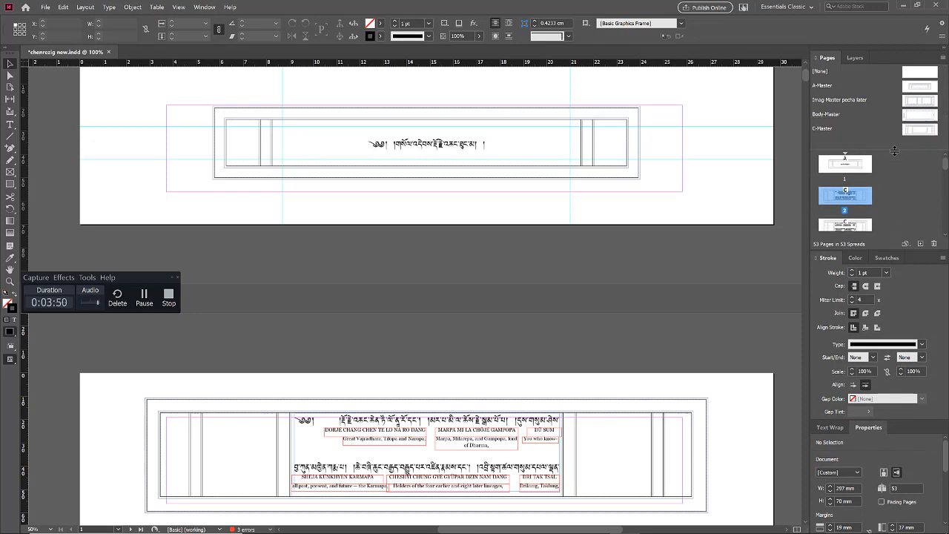
Open A-Master, Imag-Master pecha later, Body-Master and C-Master in turn to compare their frame layouts
{"action": "double_click", "coordinate": [918, 86]}
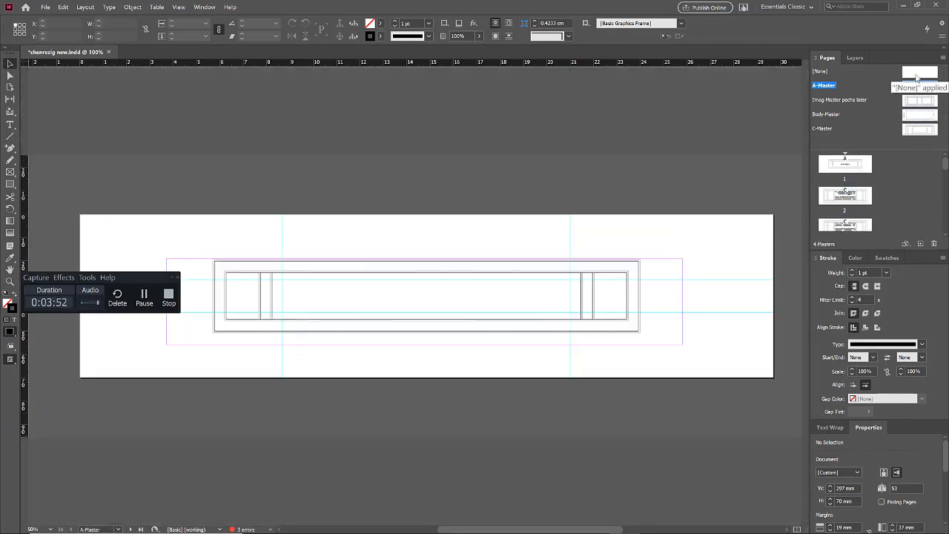
{"action": "left_click", "coordinate": [917, 76]}
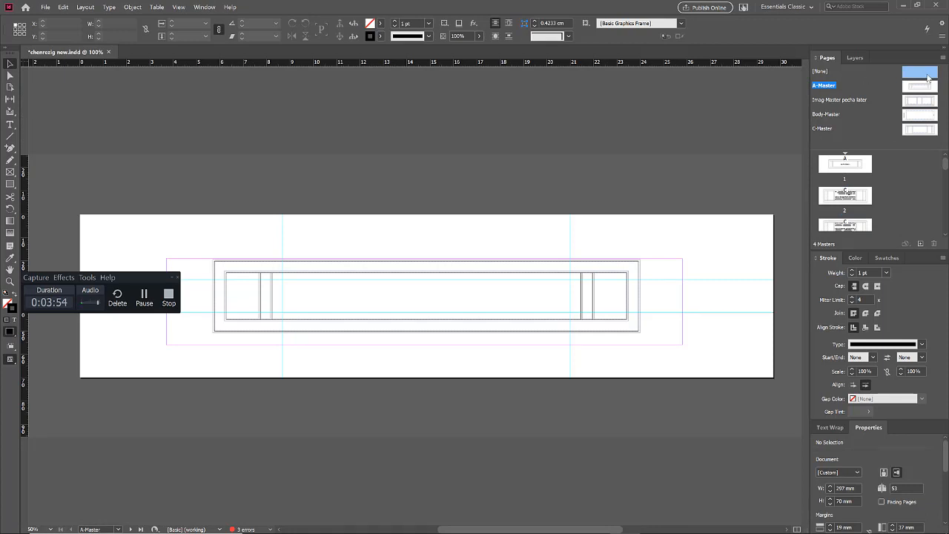
{"action": "left_click", "coordinate": [917, 81]}
{"action": "double_click", "coordinate": [918, 87]}
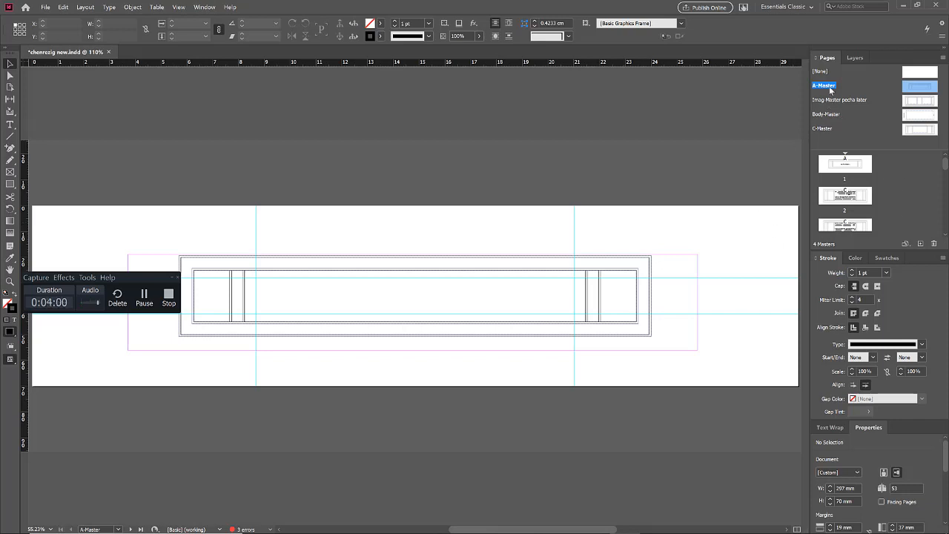
{"action": "double_click", "coordinate": [919, 100]}
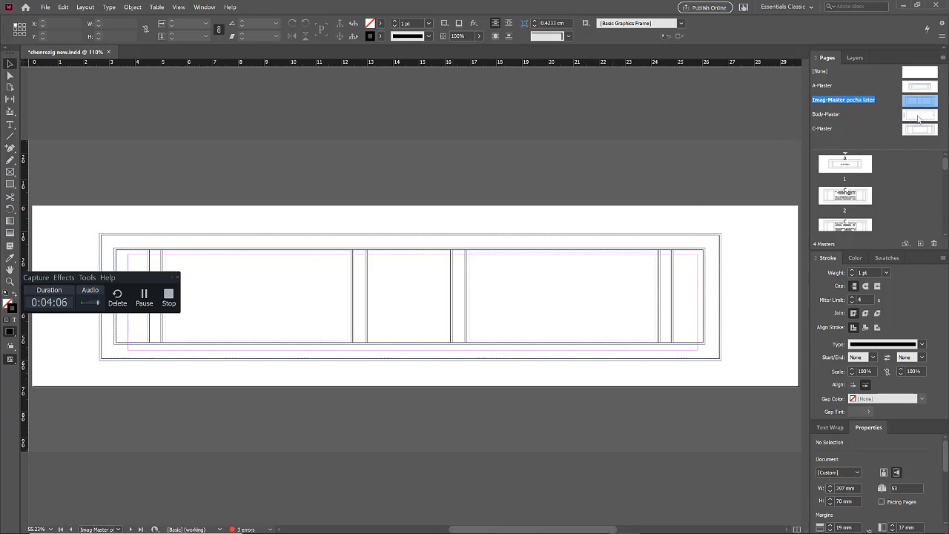
{"action": "double_click", "coordinate": [919, 117]}
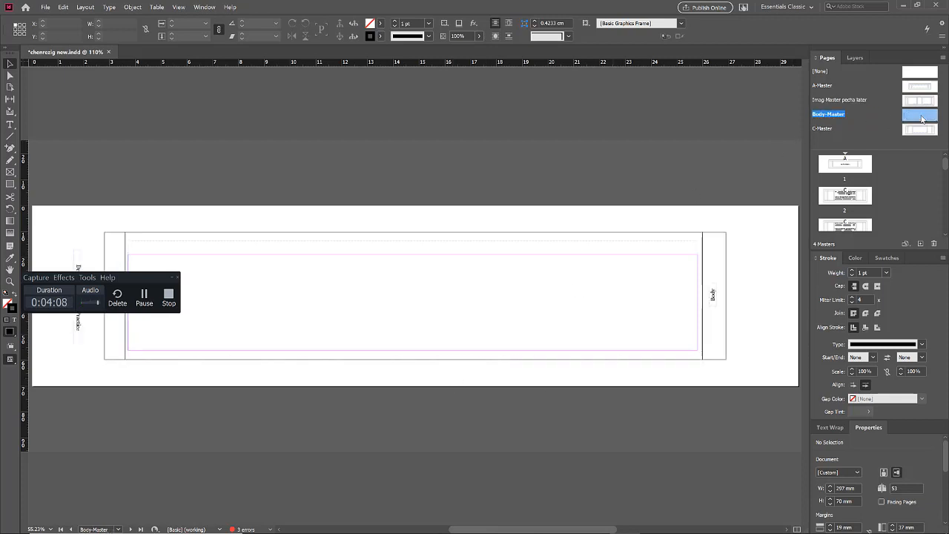
{"action": "double_click", "coordinate": [919, 130]}
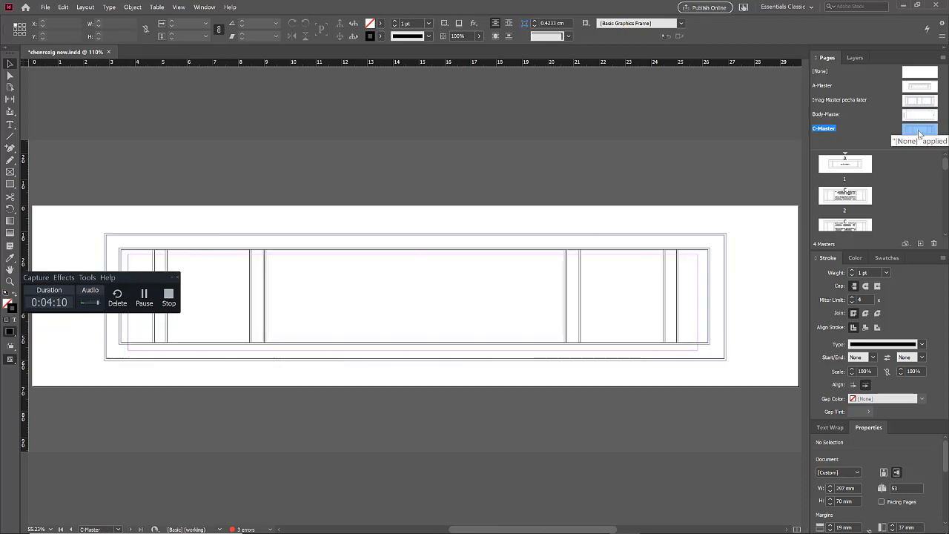
Compare Imag-Master pecha later with C-Master, and examine C-Master's double borders and vertical divider lines up close
{"action": "key", "text": "ctrl+equal"}
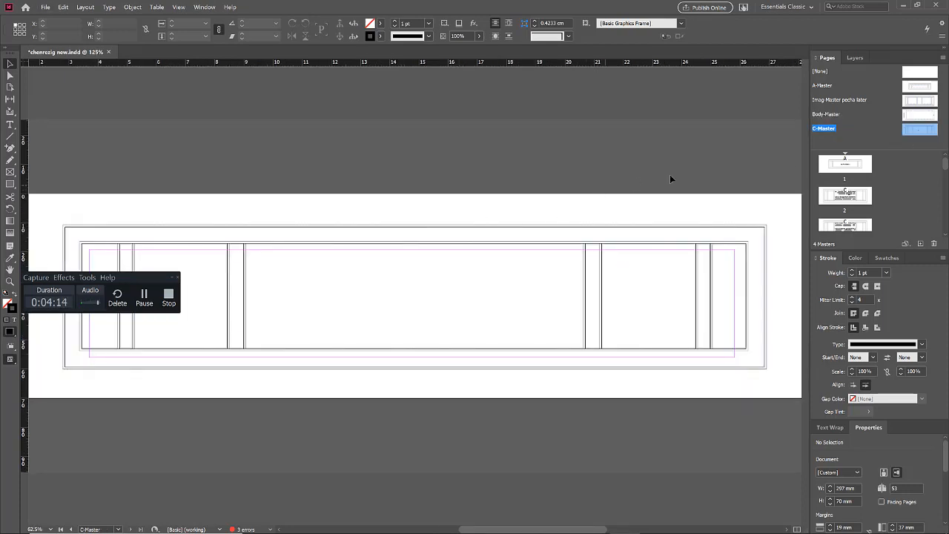
{"action": "double_click", "coordinate": [919, 104]}
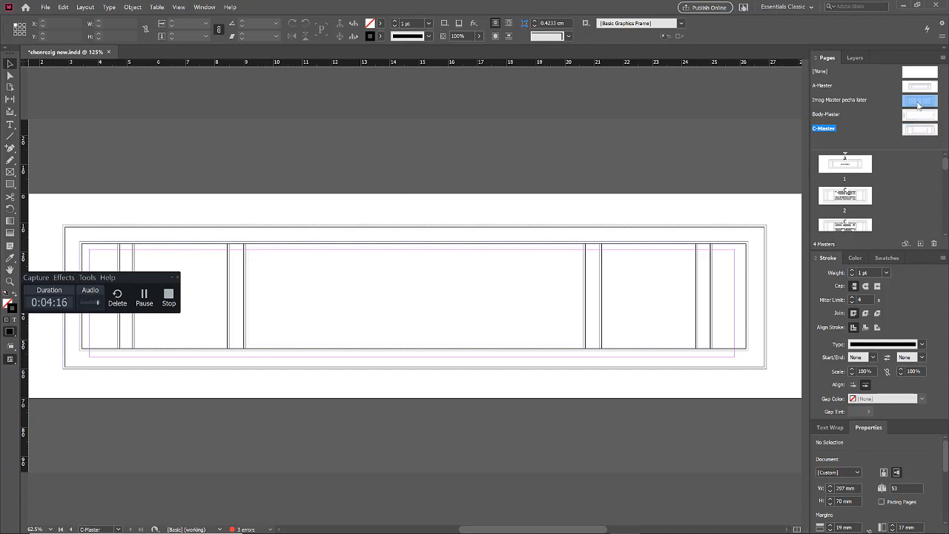
{"action": "double_click", "coordinate": [921, 135]}
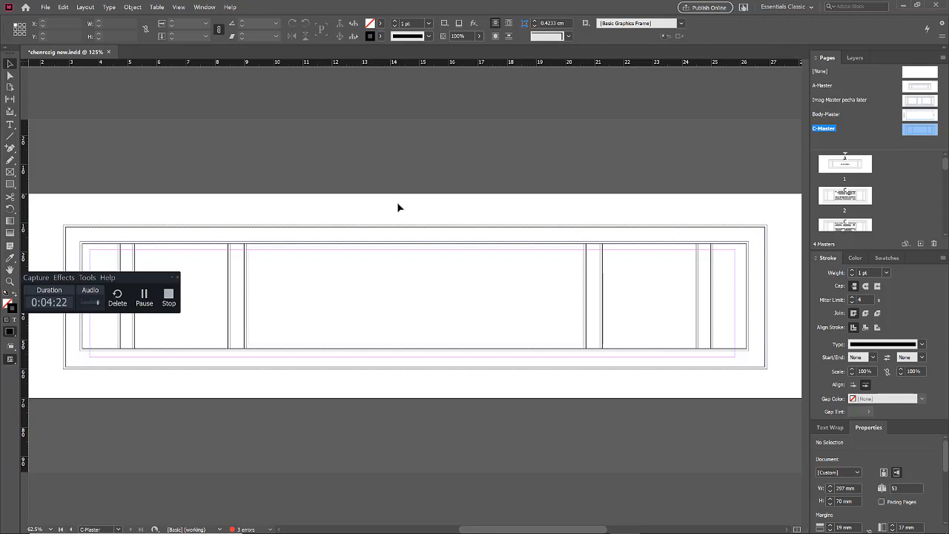
{"action": "scroll", "coordinate": [635, 291], "scroll_direction": "up", "scroll_amount": 3}
{"action": "scroll", "coordinate": [469, 285], "scroll_direction": "down", "scroll_amount": 2}
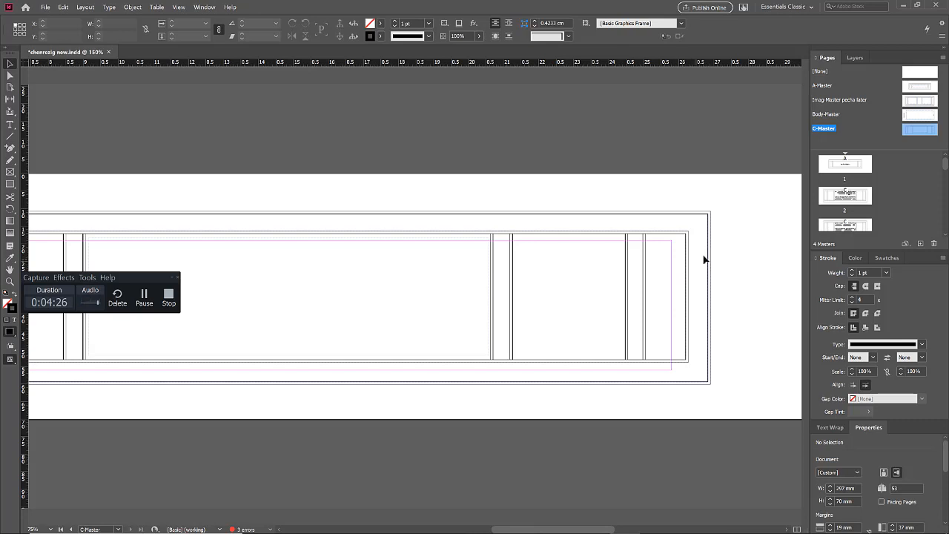
{"action": "key", "text": "ctrl+minus"}
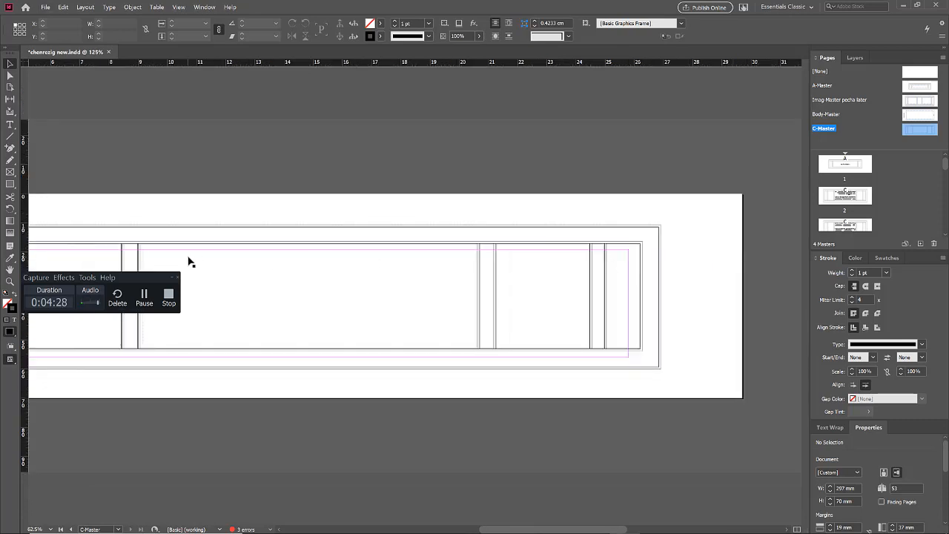
{"action": "scroll", "coordinate": [189, 262], "scroll_direction": "left", "scroll_amount": 3}
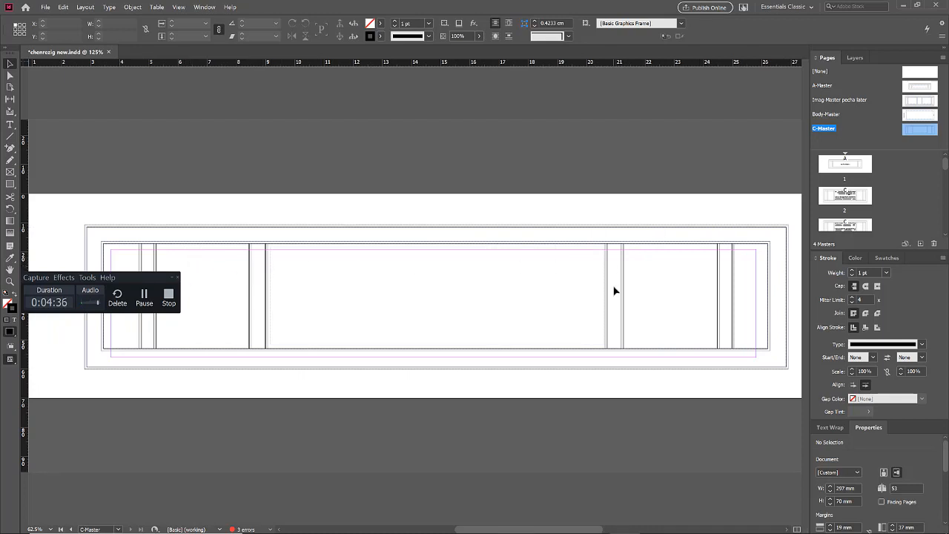
{"action": "scroll", "coordinate": [788, 246], "scroll_direction": "up", "scroll_amount": 2}
{"action": "scroll", "coordinate": [483, 249], "scroll_direction": "down", "scroll_amount": 1}
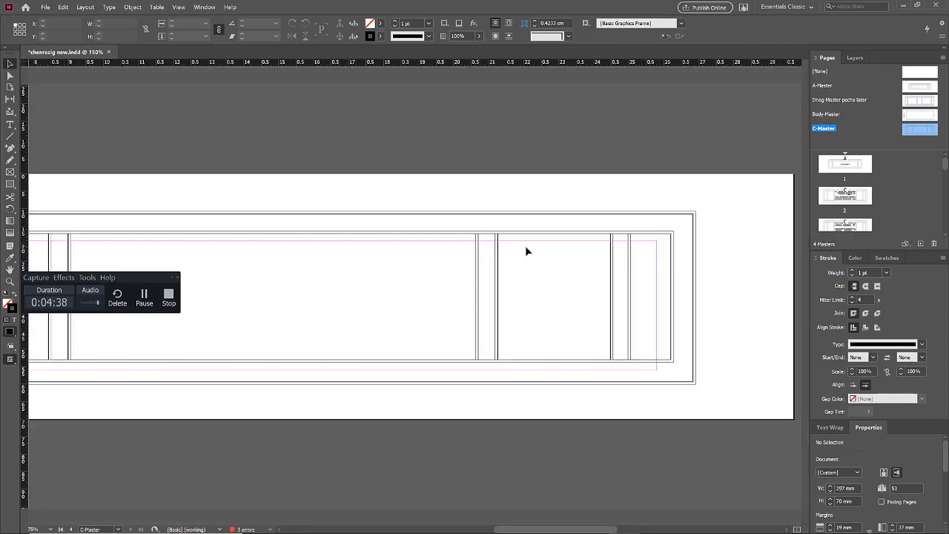
Try stroke weights of 1 pt, 0 pt and 0.25 pt on the inner rectangle of C-Master's outer double border
{"action": "scroll", "coordinate": [728, 243], "scroll_direction": "up", "scroll_amount": 2}
{"action": "left_click", "coordinate": [656, 196]}
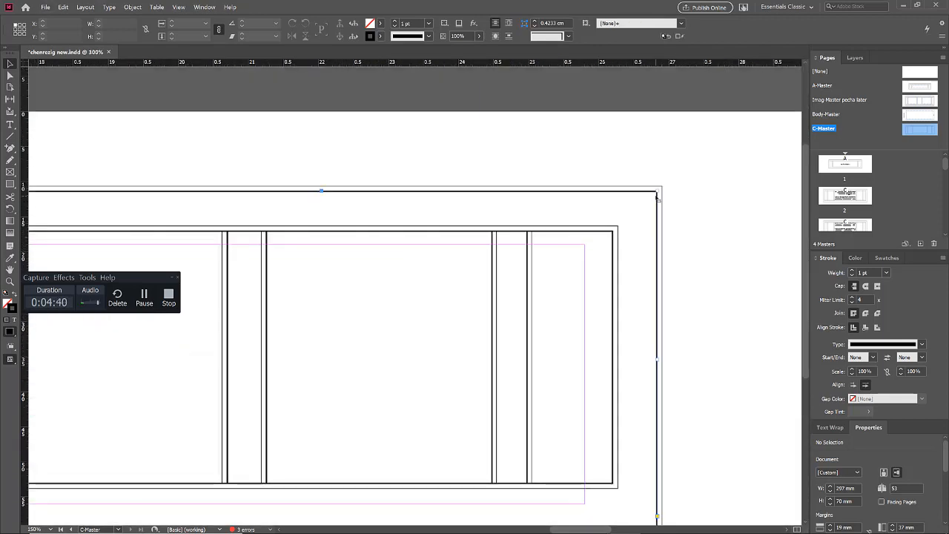
{"action": "left_click", "coordinate": [666, 199]}
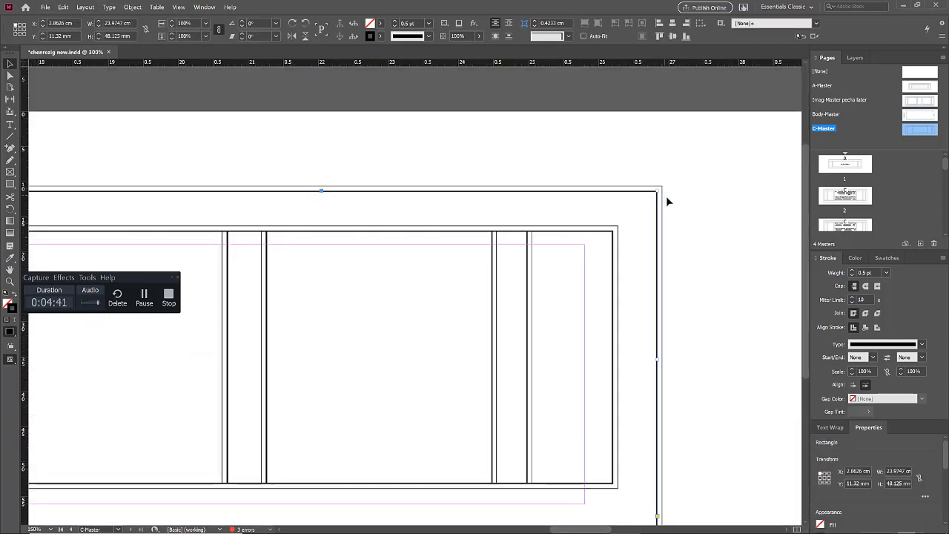
{"action": "left_click", "coordinate": [852, 270]}
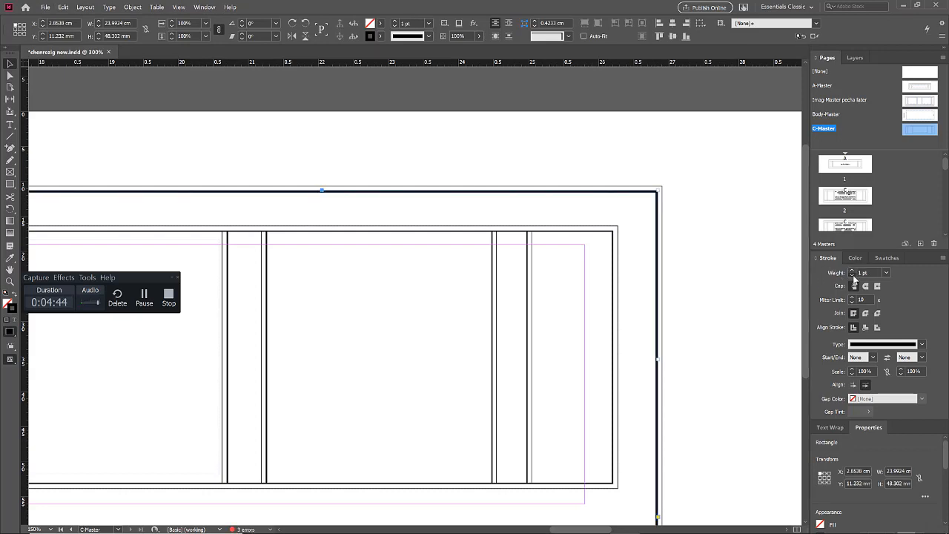
{"action": "left_click", "coordinate": [852, 275]}
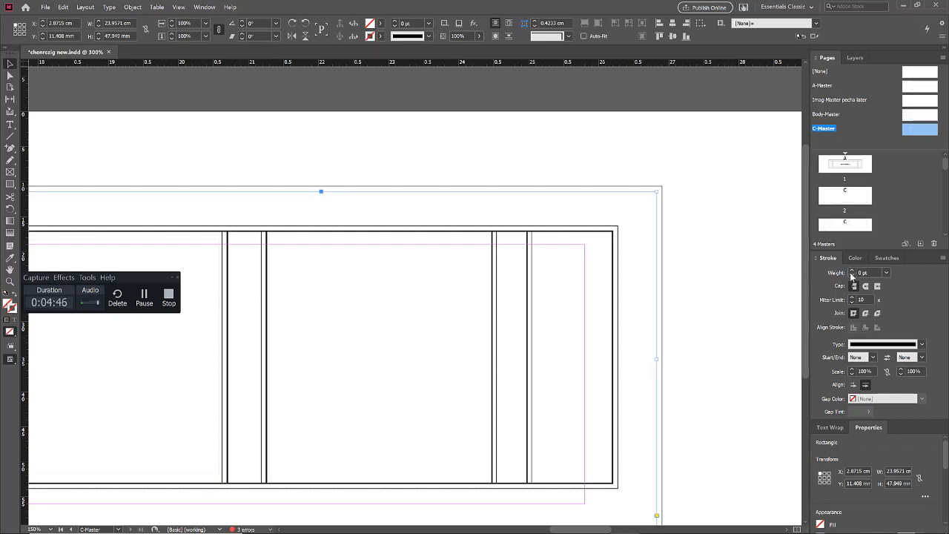
{"action": "left_click", "coordinate": [852, 271]}
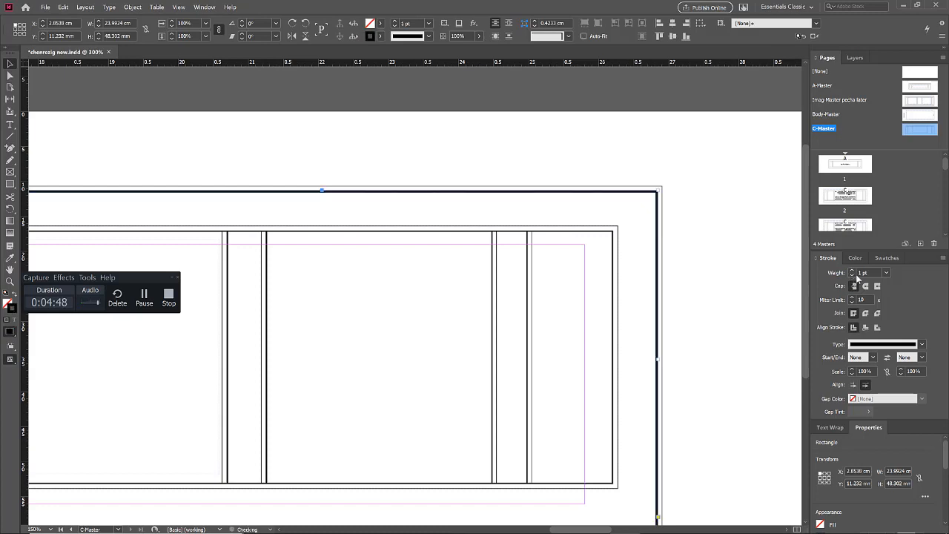
{"action": "left_click", "coordinate": [864, 272]}
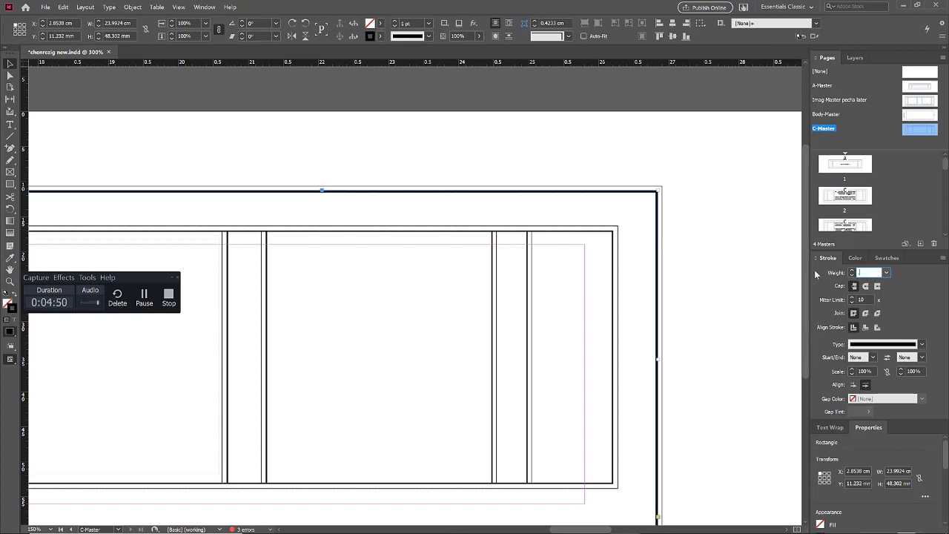
{"action": "type", "text": ".25"}
{"action": "key", "text": "Return"}
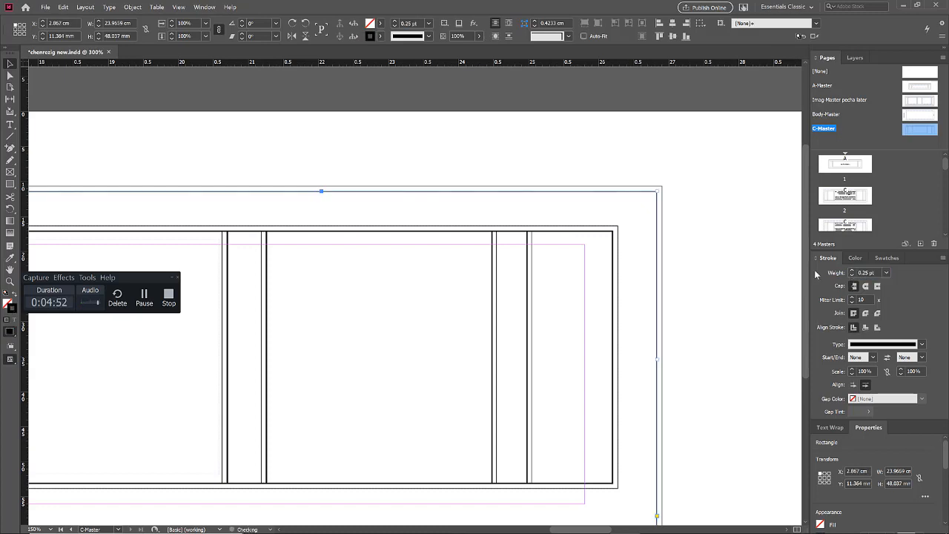
Delete the inner rectangle of C-Master's outer double border, leaving its surrounding outline in place
{"action": "left_click", "coordinate": [765, 251]}
{"action": "left_click", "coordinate": [661, 206]}
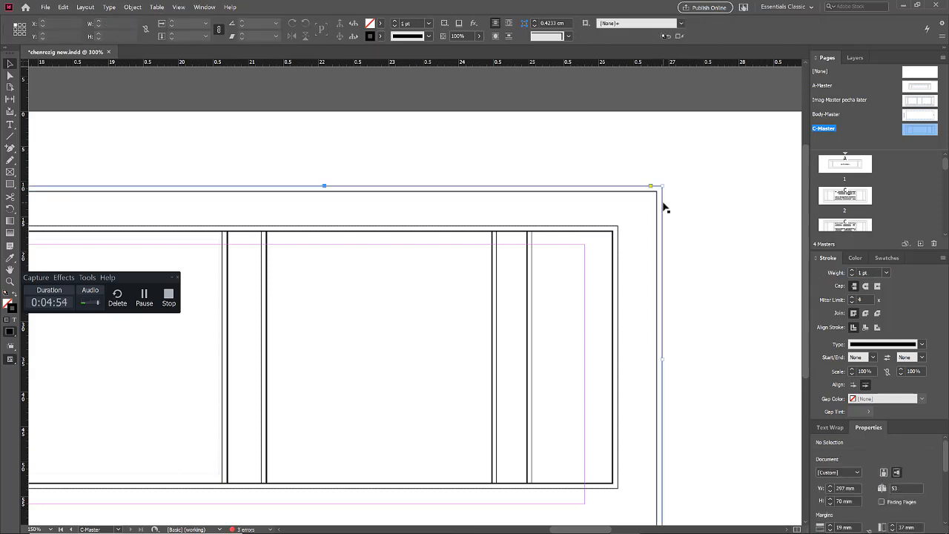
{"action": "left_click", "coordinate": [657, 207]}
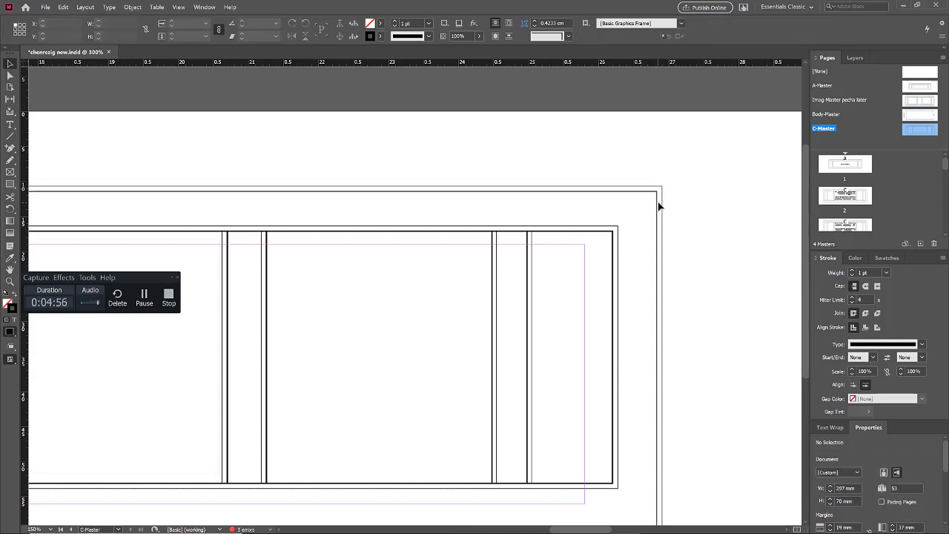
{"action": "left_click", "coordinate": [658, 207]}
{"action": "key", "text": "Delete"}
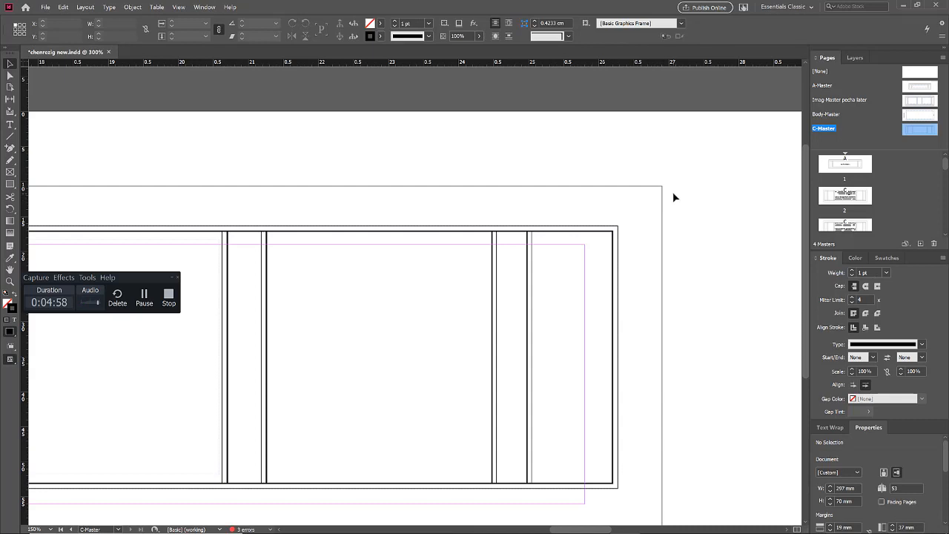
Undo the rectangle's deletion and the preceding stroke weight changes, and clear the selection
{"action": "key", "text": "ctrl+z"}
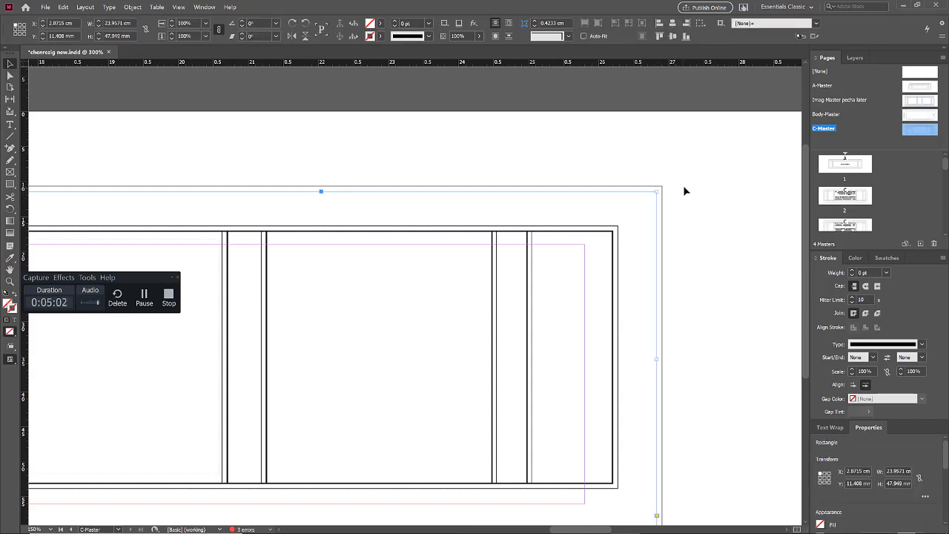
{"action": "key", "text": "d"}
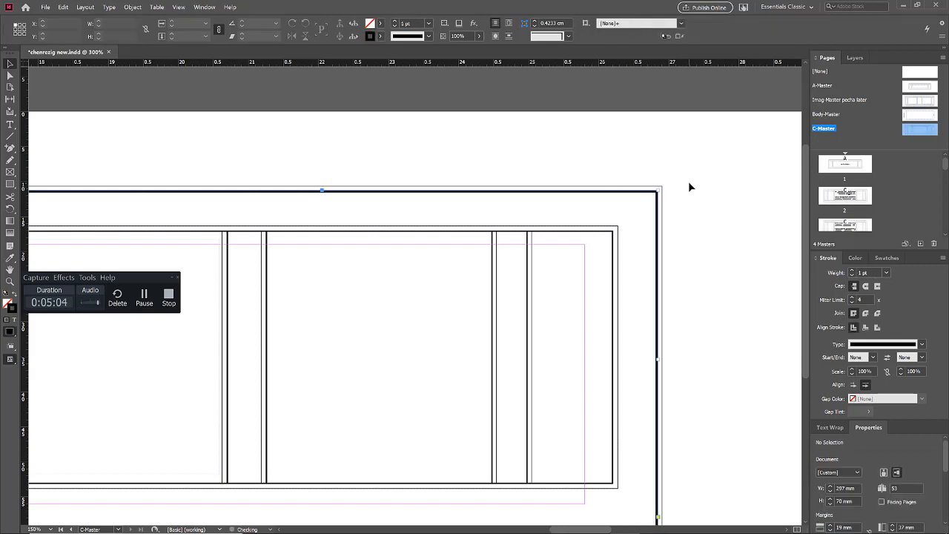
{"action": "key", "text": "ctrl+z"}
{"action": "left_click", "coordinate": [689, 183]}
Select C-Master's central text frame, examine the text flow icon on its edge up close, and deselect the frame
{"action": "scroll", "coordinate": [700, 185], "scroll_direction": "down", "scroll_amount": 3}
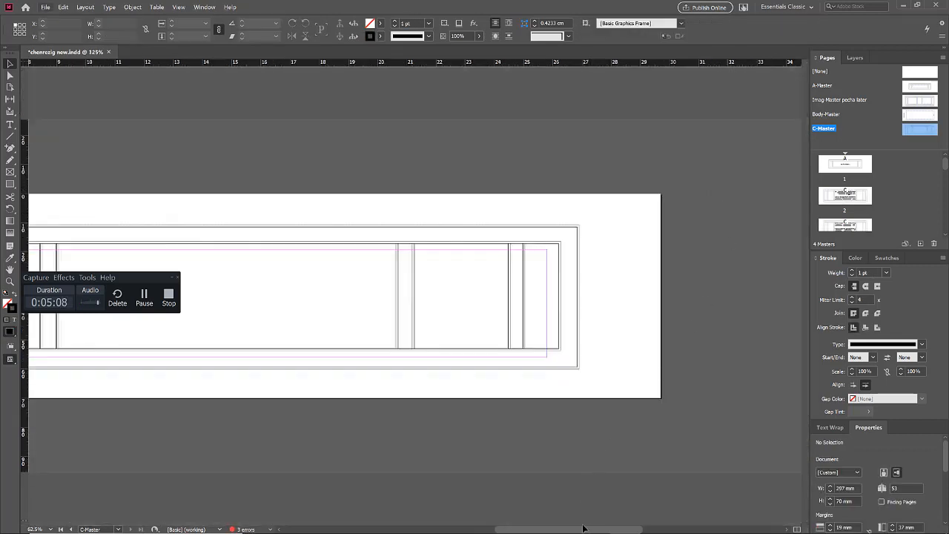
{"action": "left_click_drag", "start_coordinate": [586, 529], "coordinate": [546, 529]}
{"action": "left_click", "coordinate": [519, 281]}
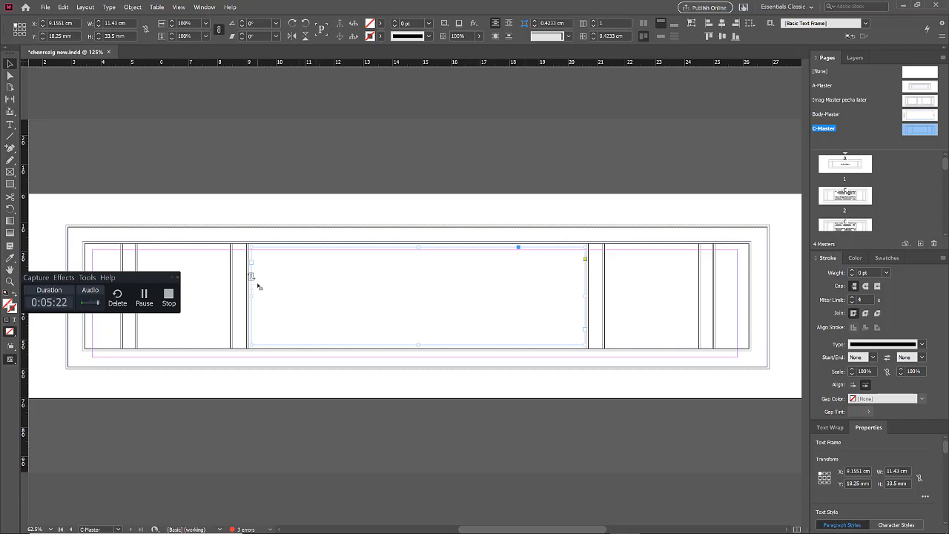
{"action": "scroll", "coordinate": [259, 286], "scroll_direction": "up", "scroll_amount": 8}
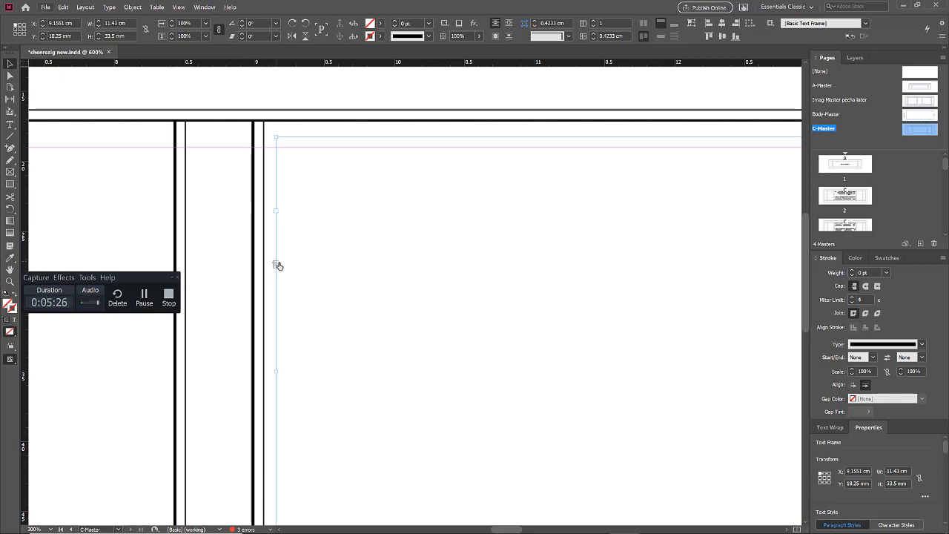
{"action": "scroll", "coordinate": [259, 284], "scroll_direction": "down", "scroll_amount": 2}
{"action": "scroll", "coordinate": [259, 284], "scroll_direction": "down", "scroll_amount": 2}
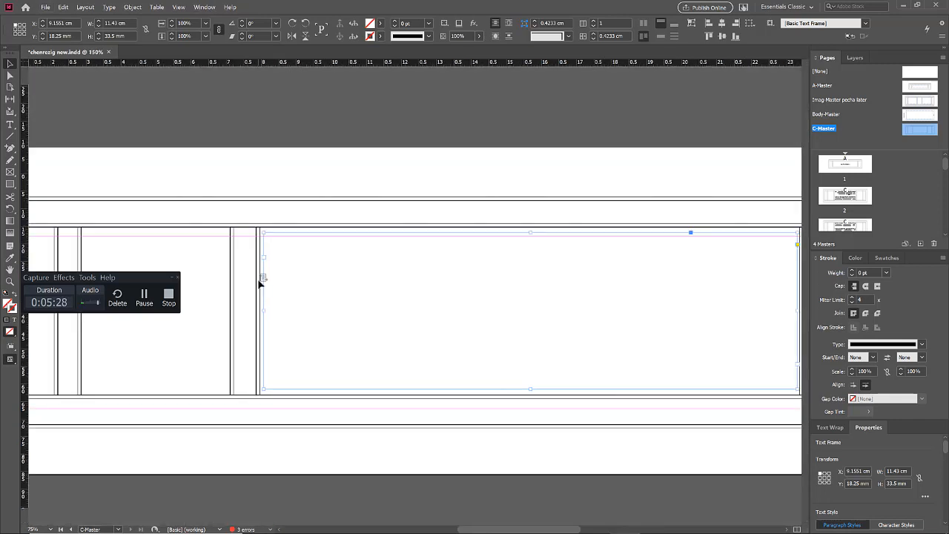
{"action": "left_click", "coordinate": [393, 210]}
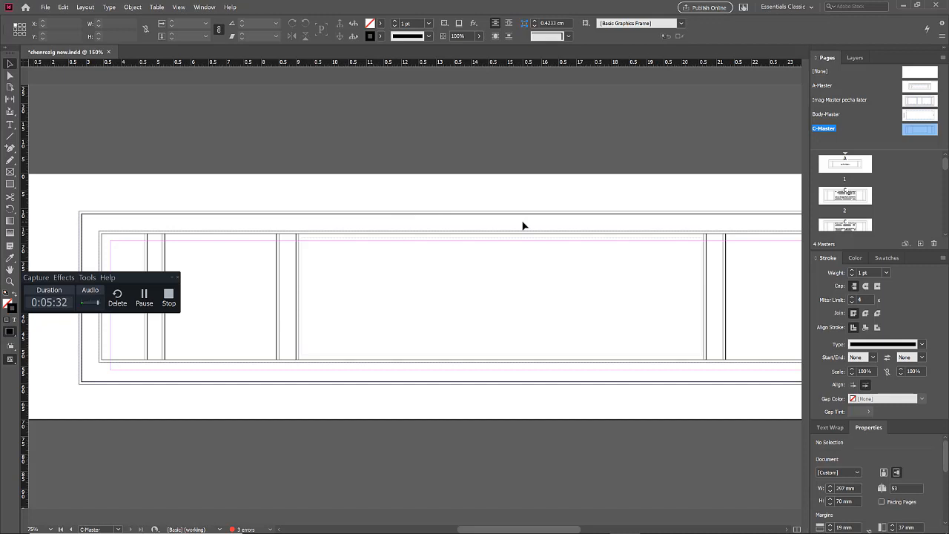
Open page 2 to see its text inside the C-Master frame, and compare it with the title layout on page 1
{"action": "double_click", "coordinate": [860, 199]}
{"action": "scroll", "coordinate": [701, 228], "scroll_direction": "up", "scroll_amount": 2}
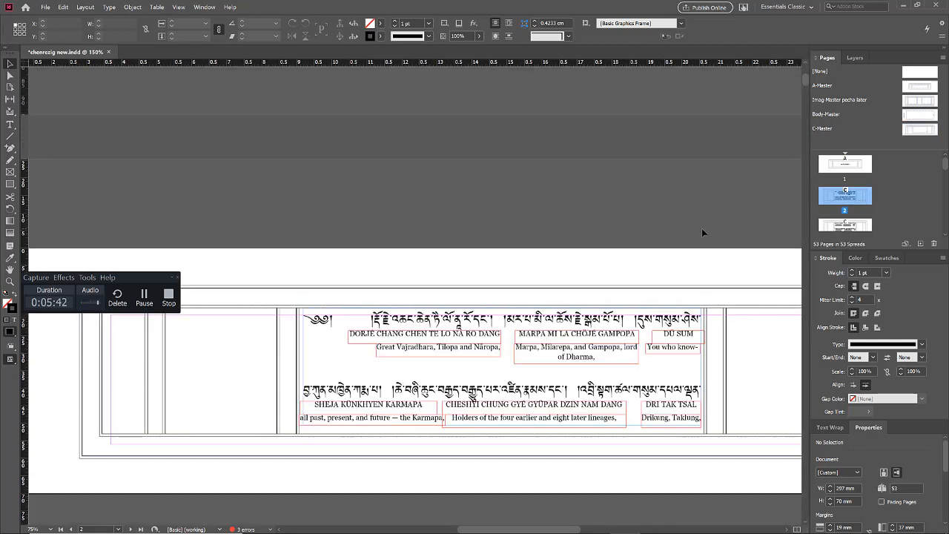
{"action": "key", "text": "ctrl+minus"}
{"action": "scroll", "coordinate": [537, 271], "scroll_direction": "down", "scroll_amount": 1}
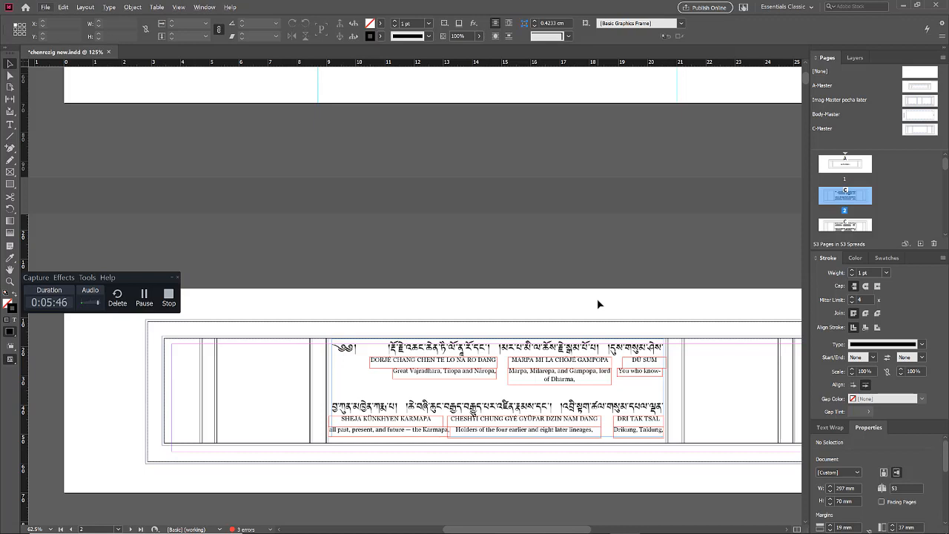
{"action": "scroll", "coordinate": [596, 300], "scroll_direction": "up", "scroll_amount": 5}
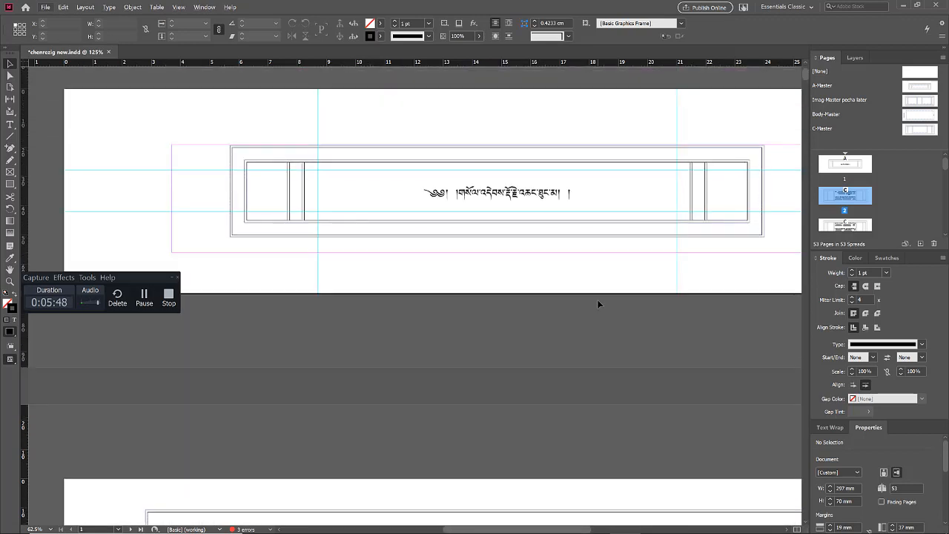
{"action": "scroll", "coordinate": [491, 243], "scroll_direction": "right", "scroll_amount": 1}
{"action": "scroll", "coordinate": [491, 243], "scroll_direction": "down", "scroll_amount": 1}
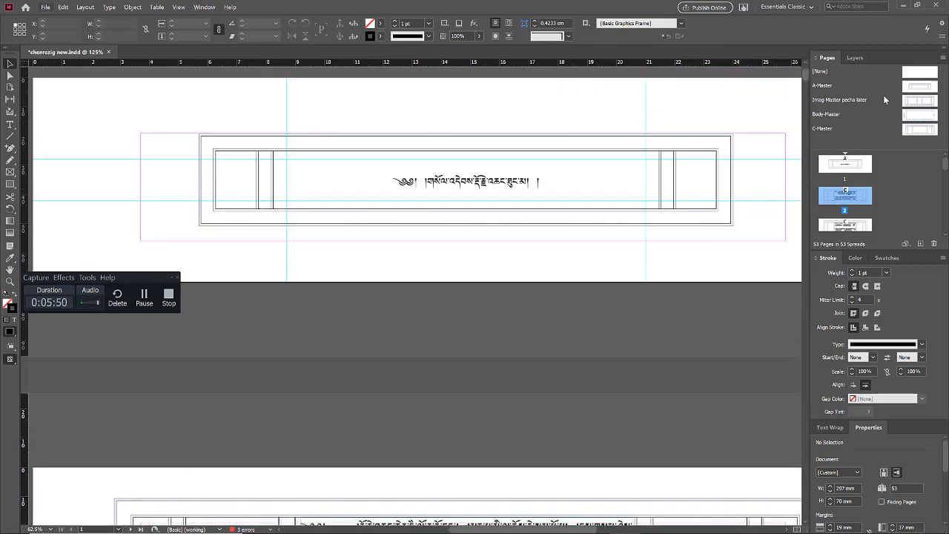
Open Imag-Master pecha later and select its two threaded text frames, separately and together, to inspect their placement
{"action": "double_click", "coordinate": [884, 98]}
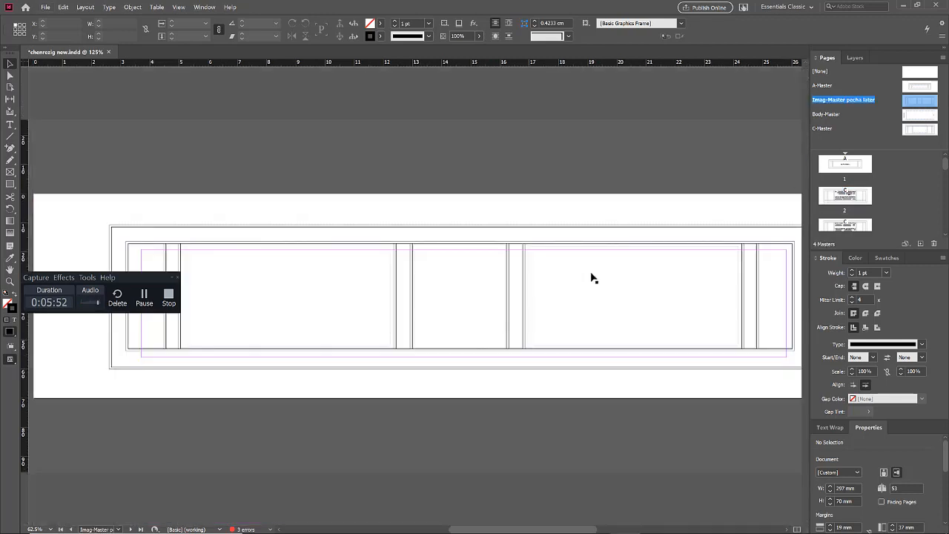
{"action": "left_click", "coordinate": [604, 271]}
{"action": "left_click", "coordinate": [377, 281]}
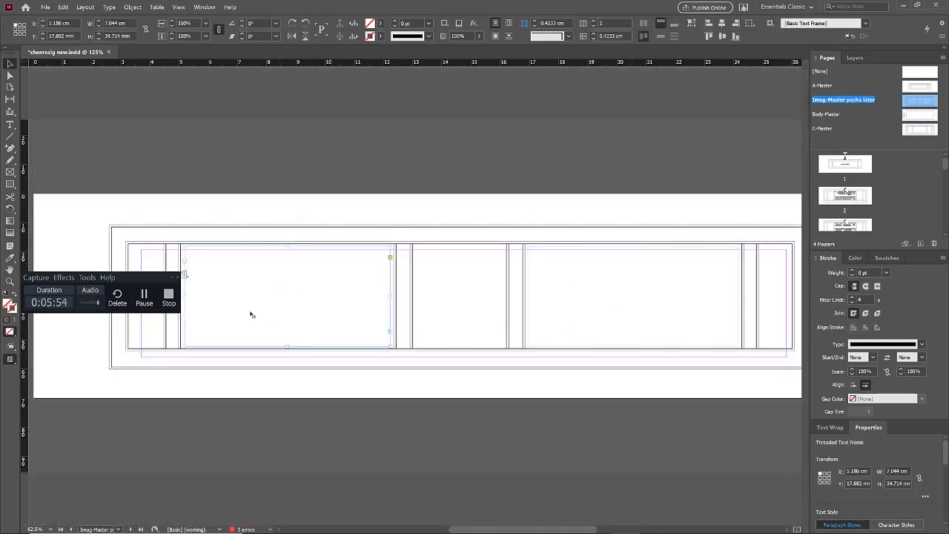
{"action": "left_click", "coordinate": [683, 213]}
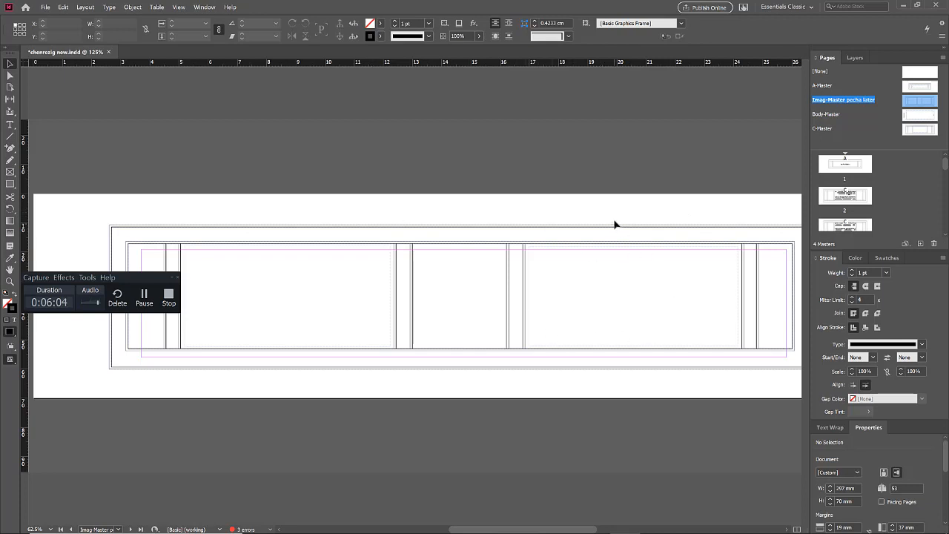
{"action": "left_click", "coordinate": [306, 287]}
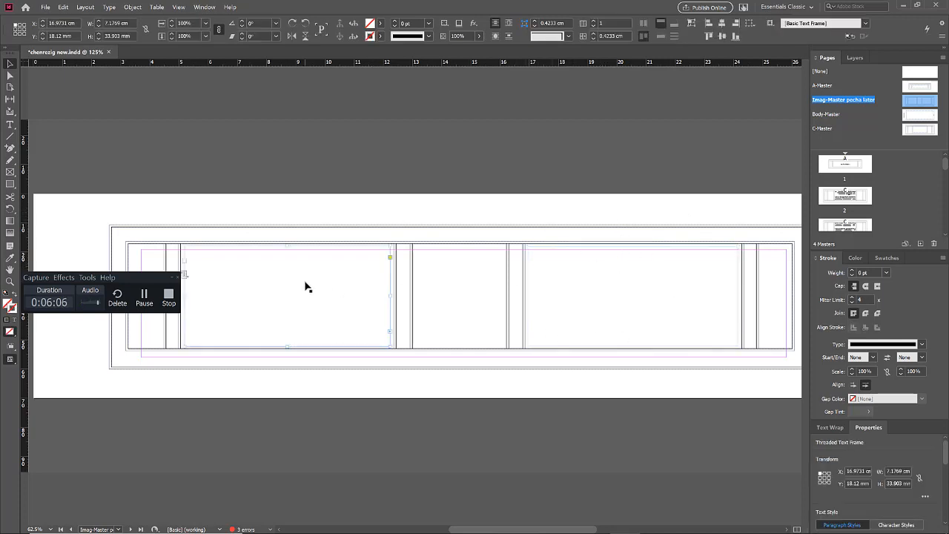
{"action": "left_click", "coordinate": [620, 277], "text": "shift"}
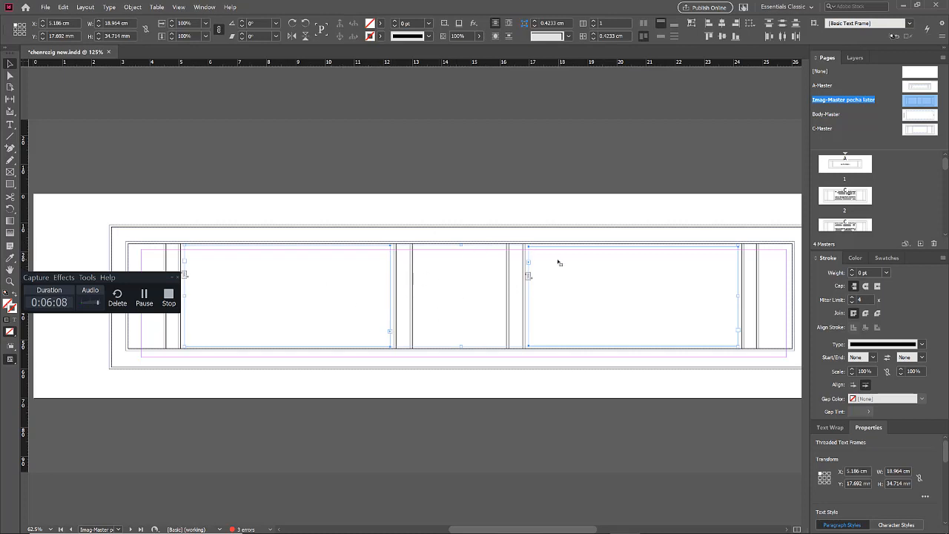
{"action": "left_click", "coordinate": [549, 222]}
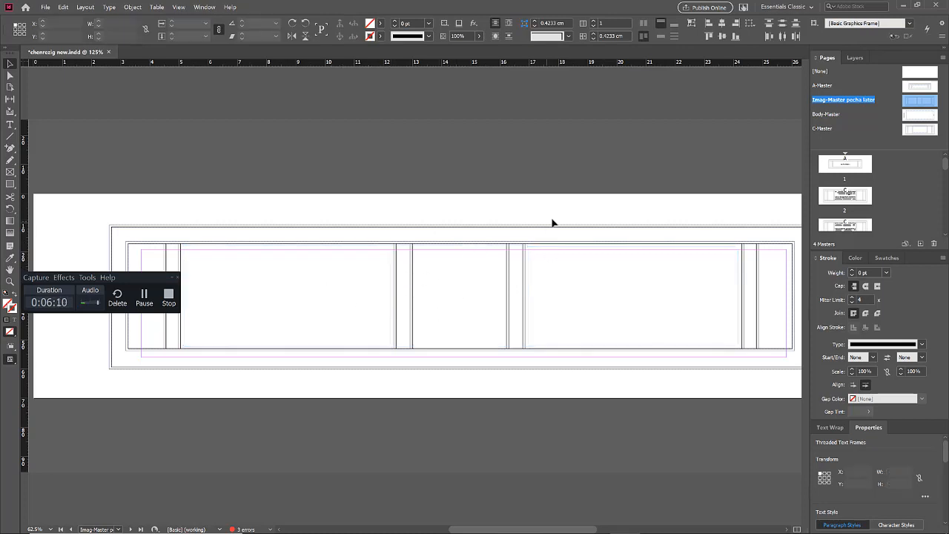
Try applying Imag-Master pecha later to page 2, check how the Tibetan text reflows, and undo the master change
{"action": "double_click", "coordinate": [854, 195]}
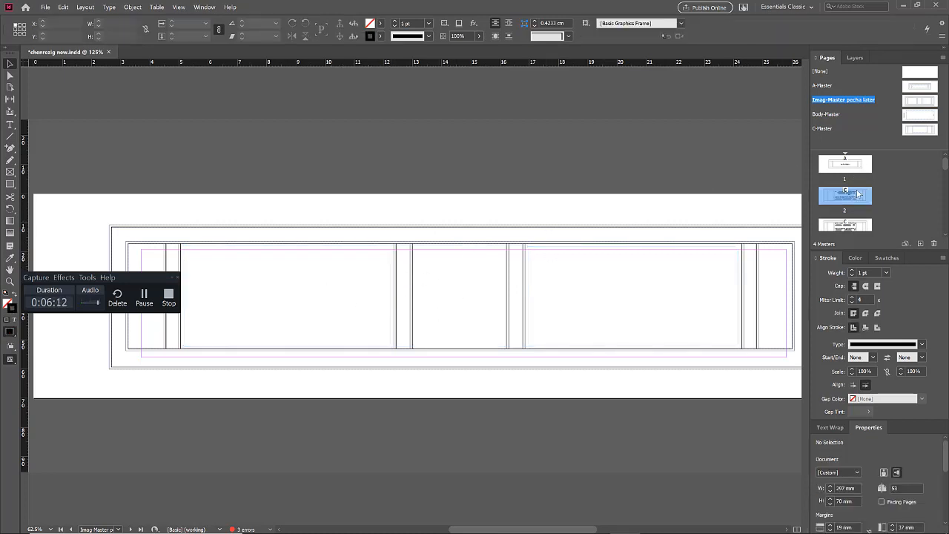
{"action": "scroll", "coordinate": [674, 260], "scroll_direction": "up", "scroll_amount": 5}
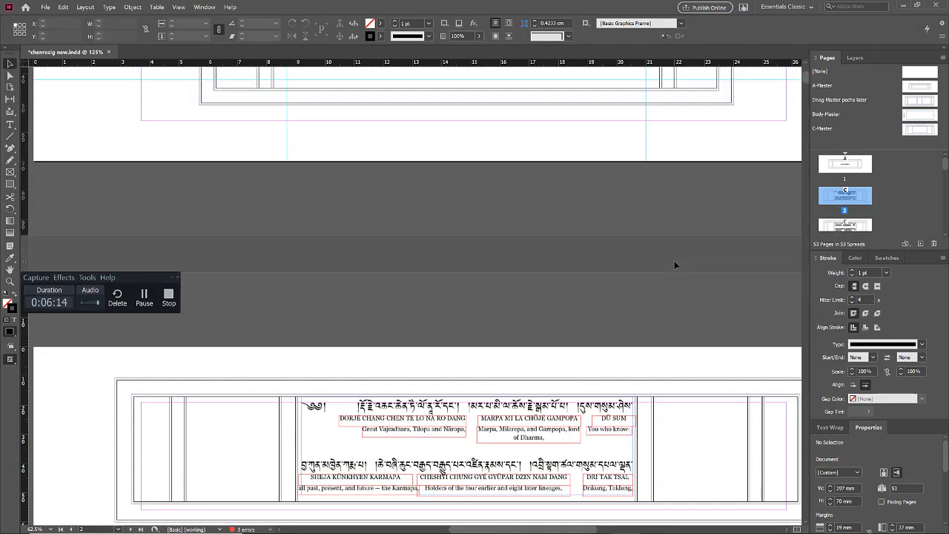
{"action": "scroll", "coordinate": [665, 271], "scroll_direction": "down", "scroll_amount": 3}
{"action": "scroll", "coordinate": [664, 271], "scroll_direction": "down", "scroll_amount": 2}
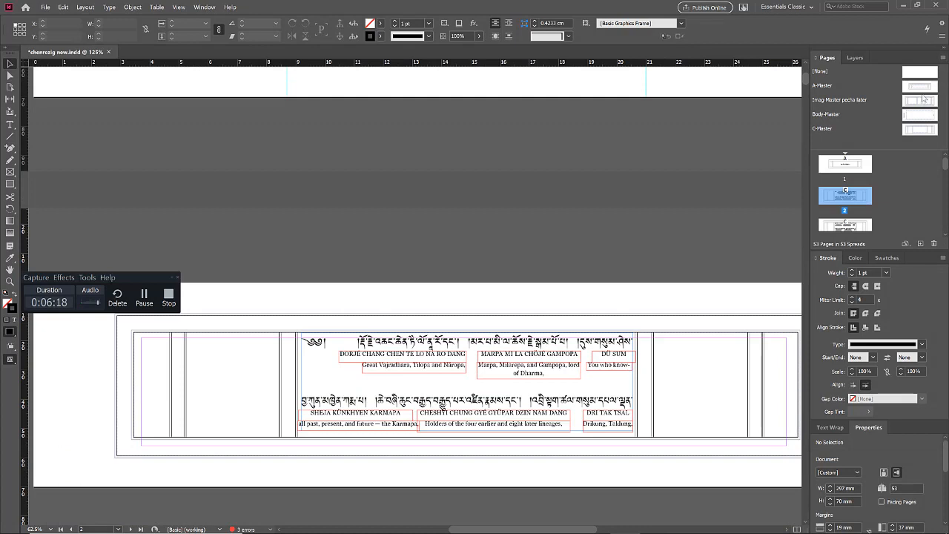
{"action": "left_click_drag", "start_coordinate": [923, 96], "coordinate": [851, 196]}
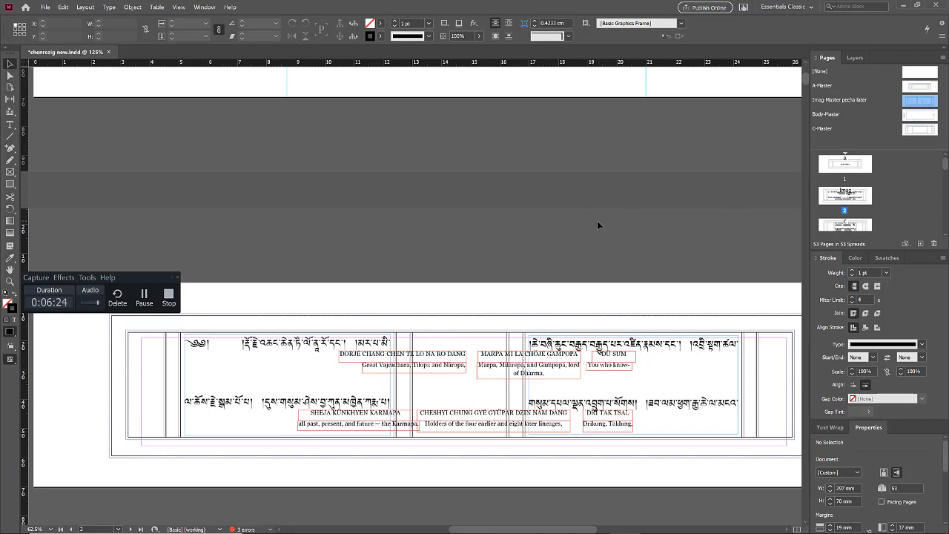
{"action": "scroll", "coordinate": [597, 220], "scroll_direction": "down", "scroll_amount": 2}
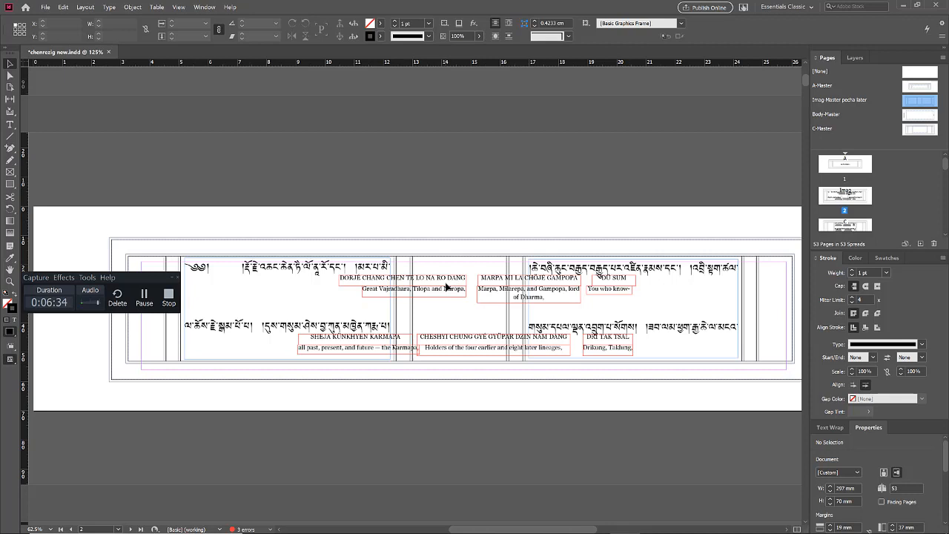
{"action": "key", "text": "ctrl+z"}
{"action": "scroll", "coordinate": [495, 249], "scroll_direction": "up", "scroll_amount": 1}
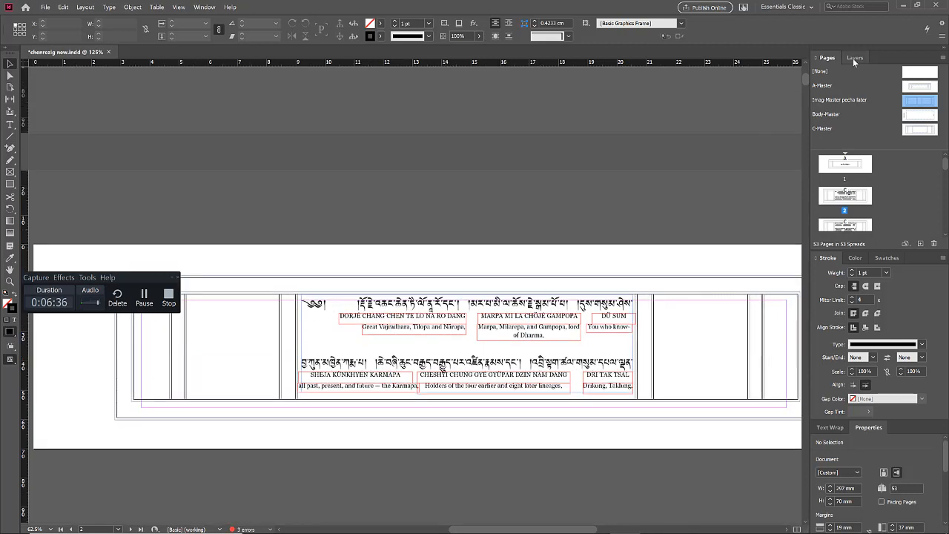
Show the document's layers and hide the transliteration & translation layer
{"action": "left_click", "coordinate": [853, 60]}
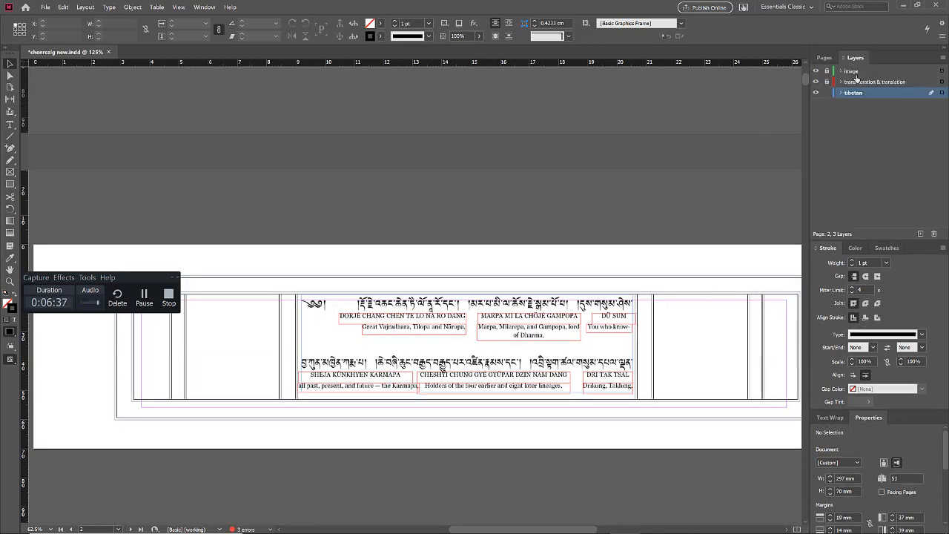
{"action": "left_click", "coordinate": [817, 82]}
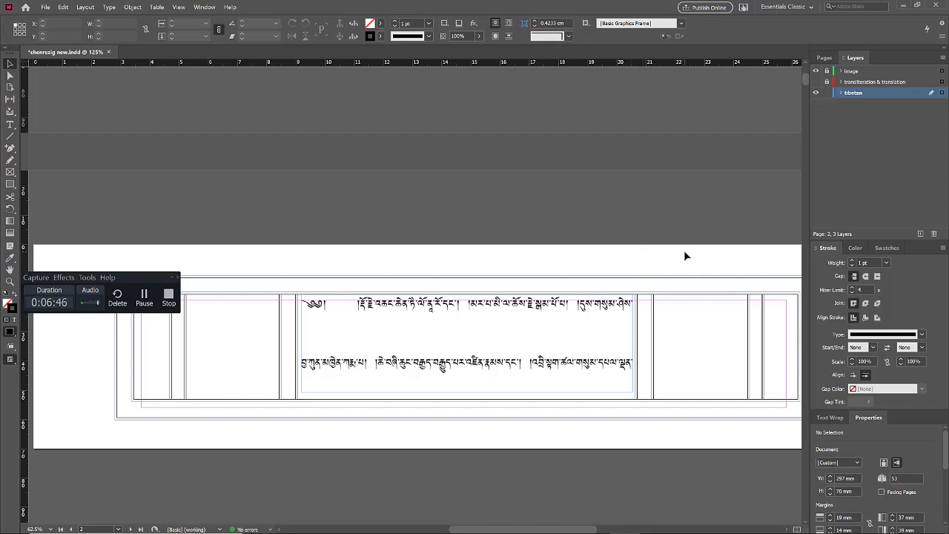
Try Imag-Master pecha later on page 2 to see how the Tibetan text reflows, and reapply C-Master to the page
{"action": "scroll", "coordinate": [683, 252], "scroll_direction": "up", "scroll_amount": 8}
{"action": "scroll", "coordinate": [621, 259], "scroll_direction": "down", "scroll_amount": 5}
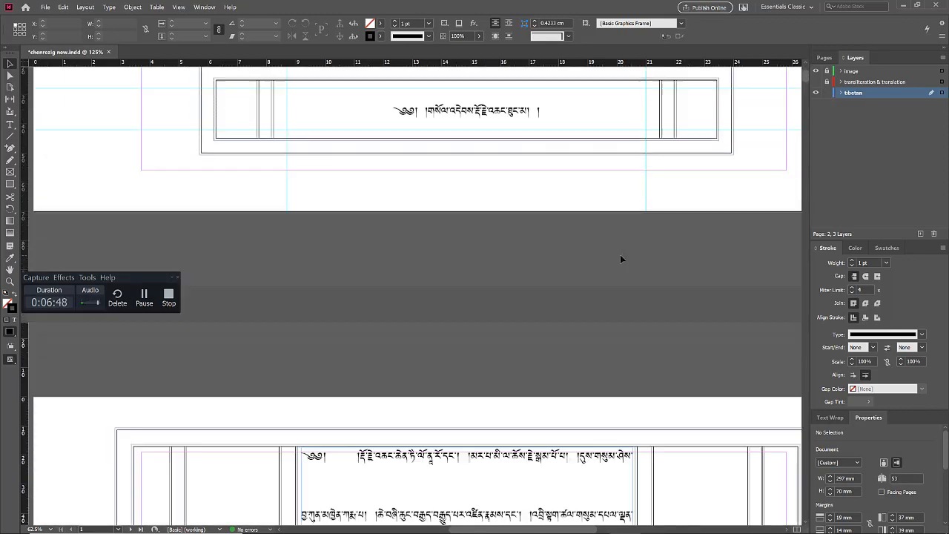
{"action": "left_click", "coordinate": [824, 58]}
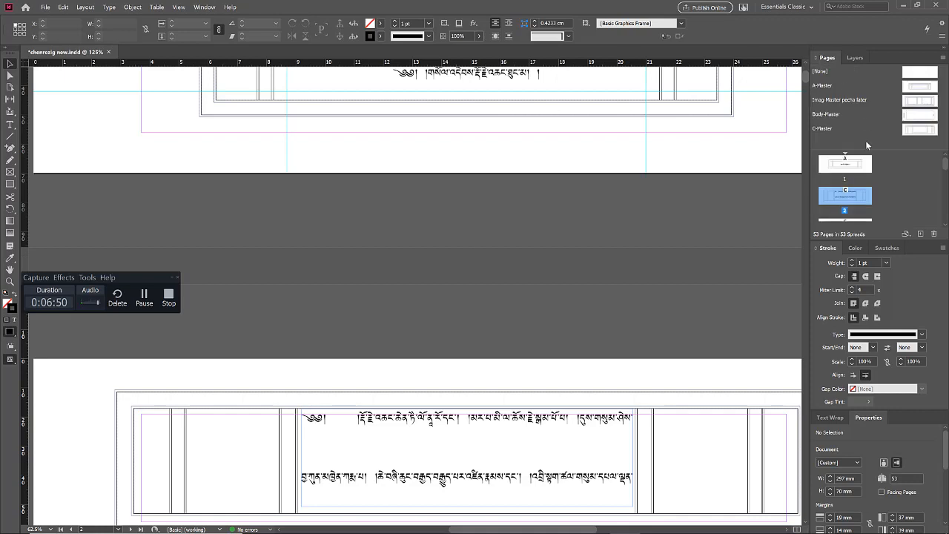
{"action": "left_click_drag", "start_coordinate": [928, 97], "coordinate": [855, 195]}
{"action": "scroll", "coordinate": [652, 240], "scroll_direction": "down", "scroll_amount": 3}
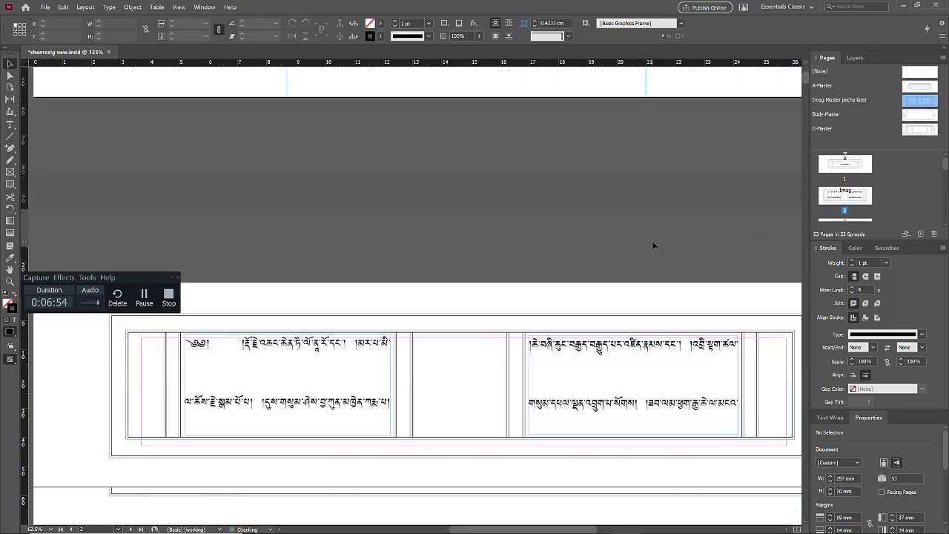
{"action": "left_click_drag", "start_coordinate": [920, 129], "coordinate": [859, 183]}
Open page 53 and delete threaded text frames from it, cancelling the automatic insertion of new pages each time
{"action": "scroll", "coordinate": [858, 193], "scroll_direction": "down", "scroll_amount": 8}
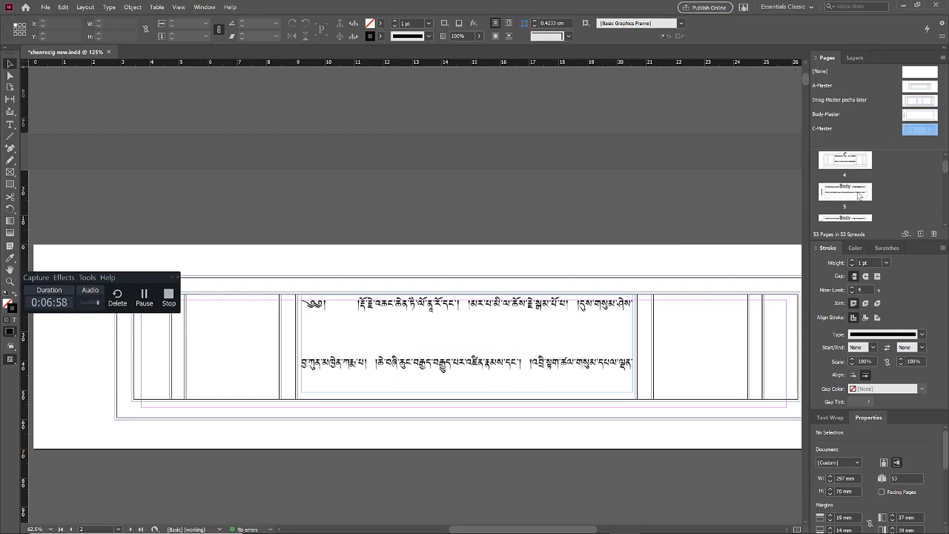
{"action": "left_click_drag", "start_coordinate": [945, 177], "coordinate": [945, 217]}
{"action": "left_click", "coordinate": [840, 212]}
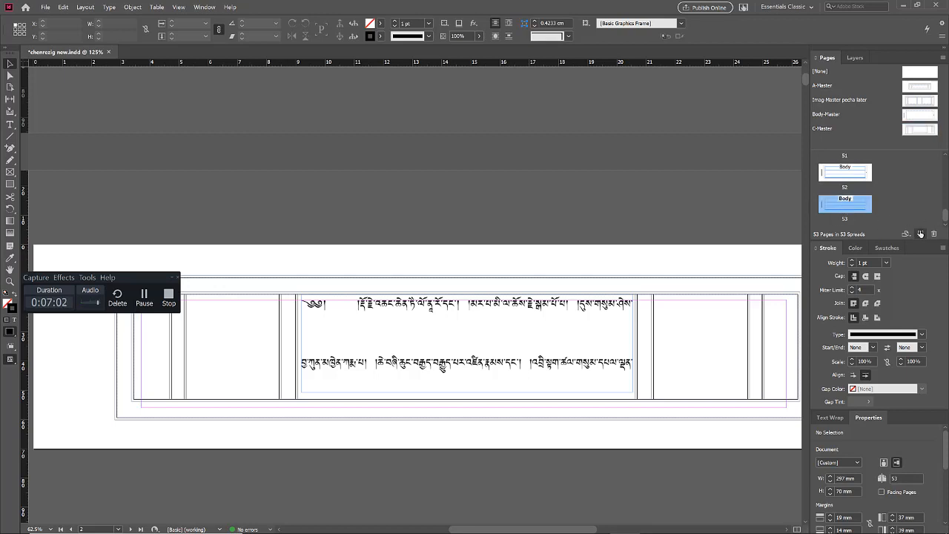
{"action": "double_click", "coordinate": [859, 208]}
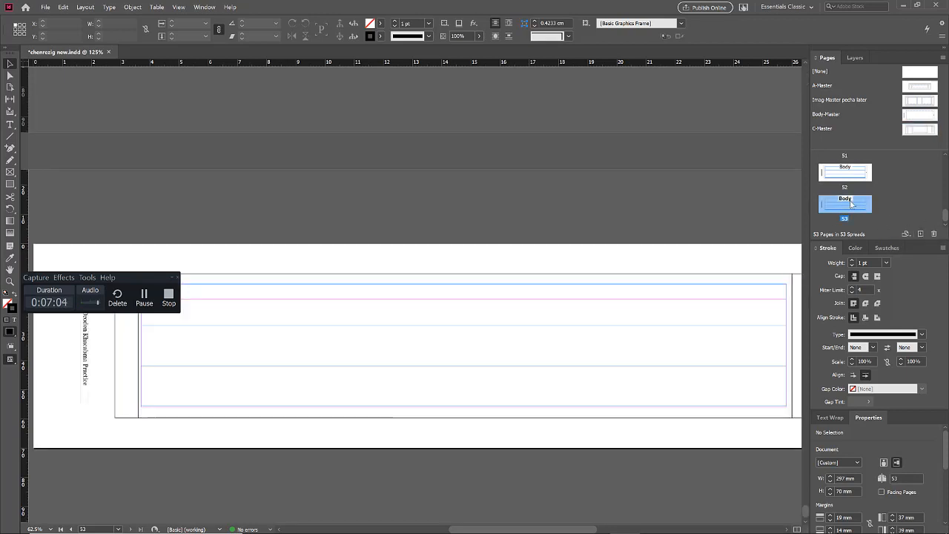
{"action": "left_click", "coordinate": [549, 301]}
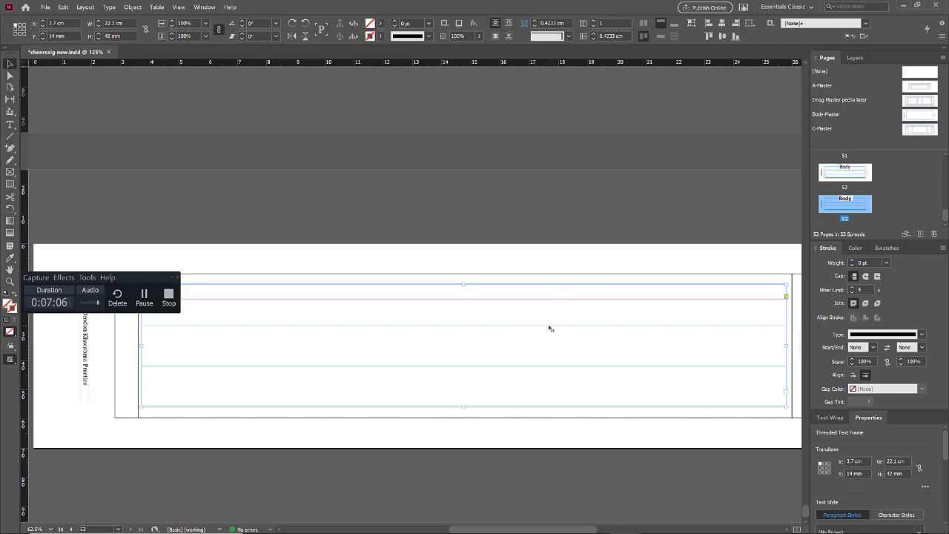
{"action": "key", "text": "Delete"}
{"action": "left_click", "coordinate": [585, 304]}
{"action": "key", "text": "Delete"}
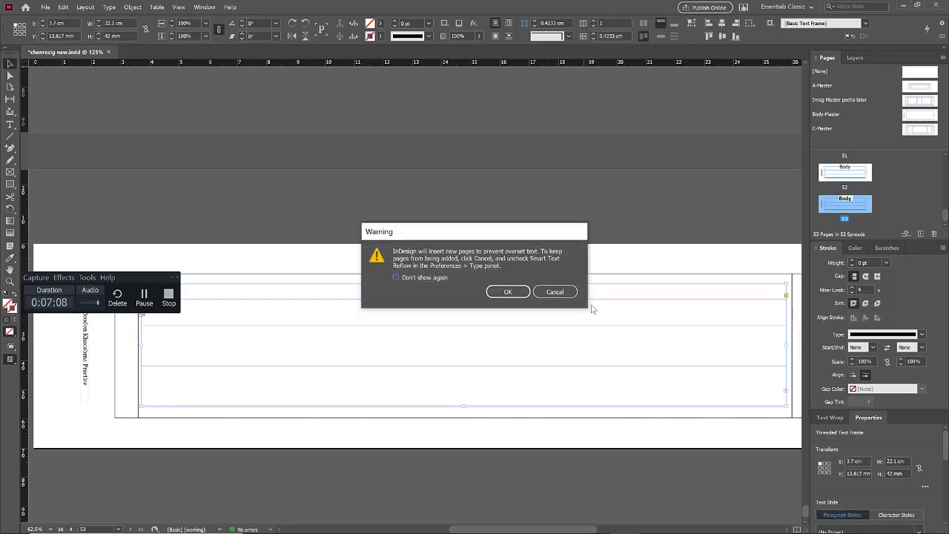
{"action": "left_click", "coordinate": [555, 292]}
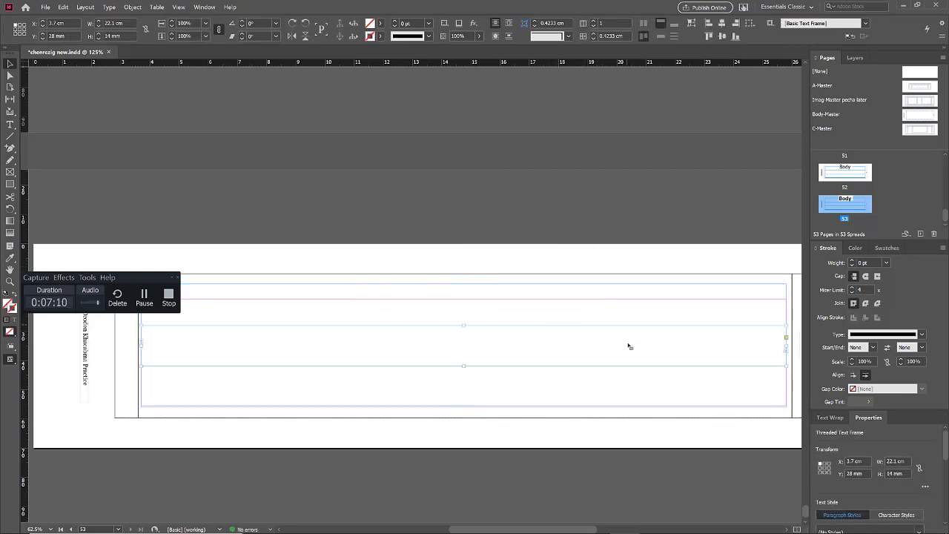
{"action": "key", "text": "Delete"}
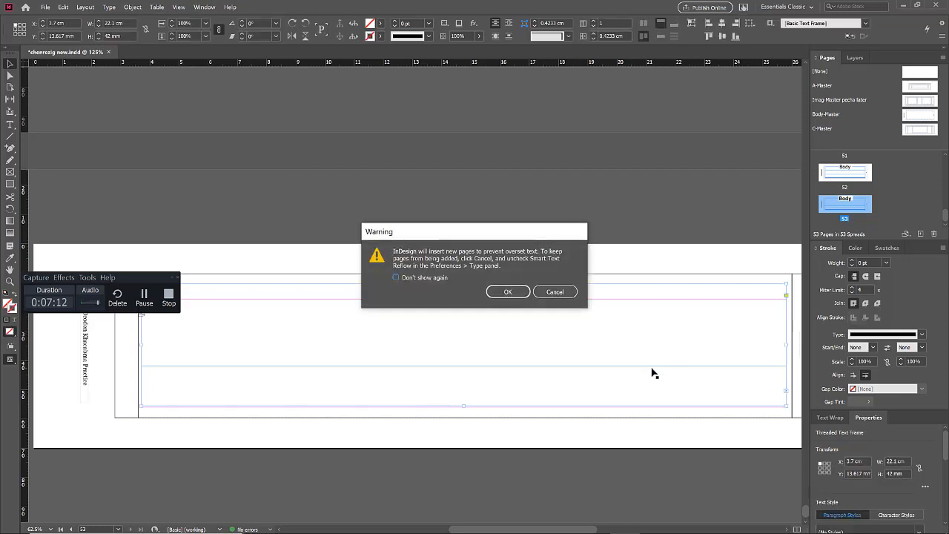
{"action": "left_click", "coordinate": [553, 291]}
{"action": "left_click", "coordinate": [694, 269]}
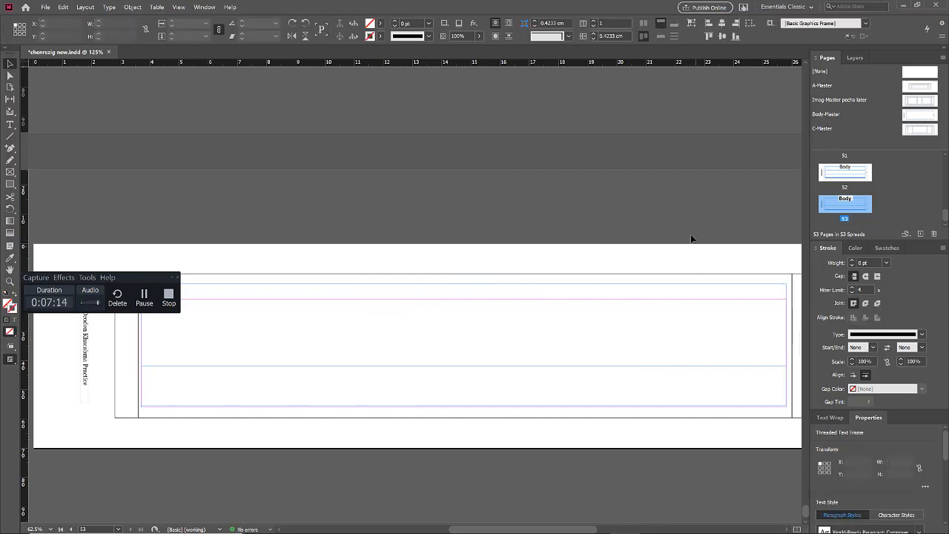
Delete threaded text frames from pages 51 and 52, cancelling the automatic insertion of new pages
{"action": "scroll", "coordinate": [613, 290], "scroll_direction": "down", "scroll_amount": 1}
{"action": "scroll", "coordinate": [393, 349], "scroll_direction": "up", "scroll_amount": 6}
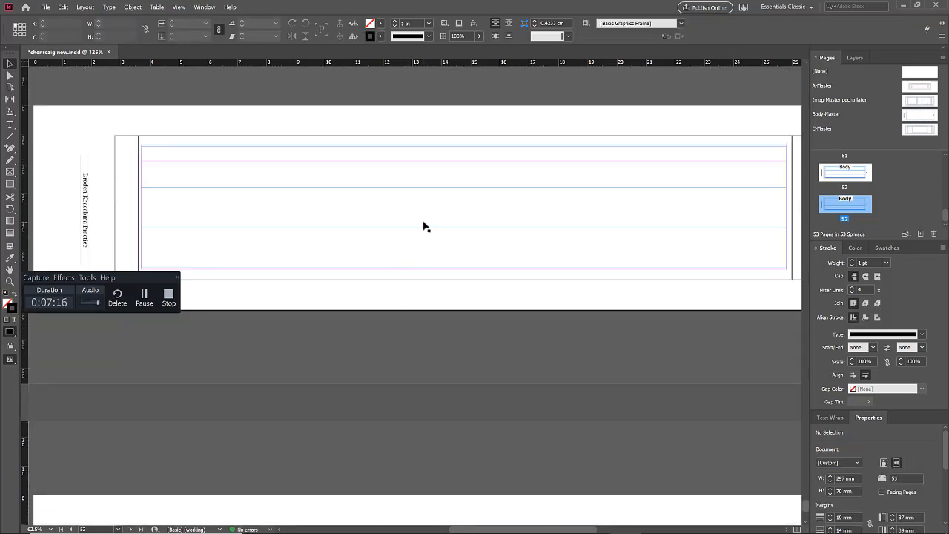
{"action": "scroll", "coordinate": [405, 176], "scroll_direction": "up", "scroll_amount": 5}
{"action": "left_click", "coordinate": [400, 207]}
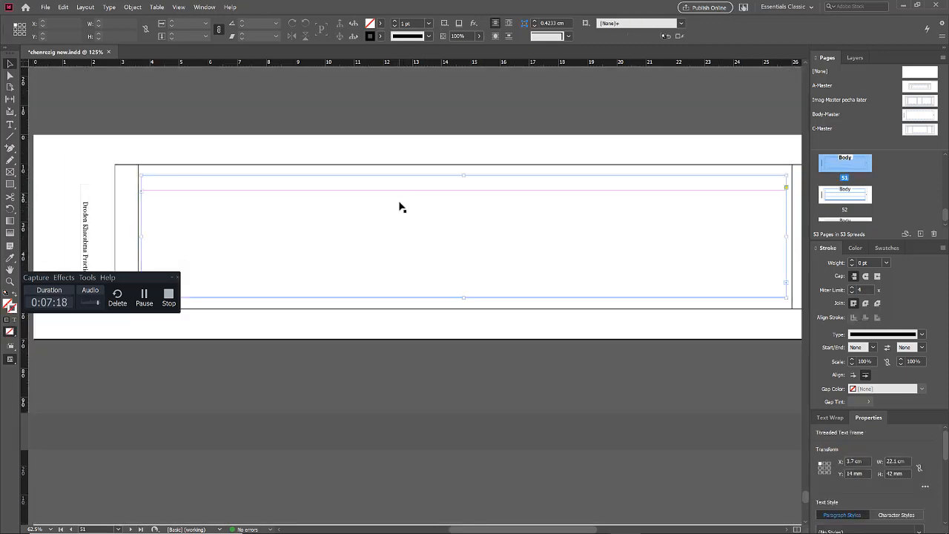
{"action": "left_click", "coordinate": [401, 205]}
{"action": "scroll", "coordinate": [413, 197], "scroll_direction": "up", "scroll_amount": 3}
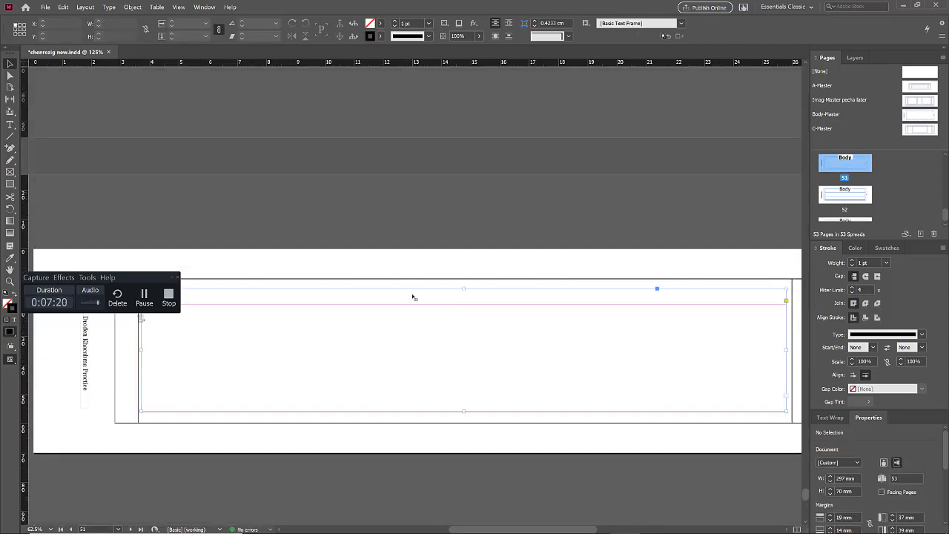
{"action": "scroll", "coordinate": [438, 291], "scroll_direction": "down", "scroll_amount": 10}
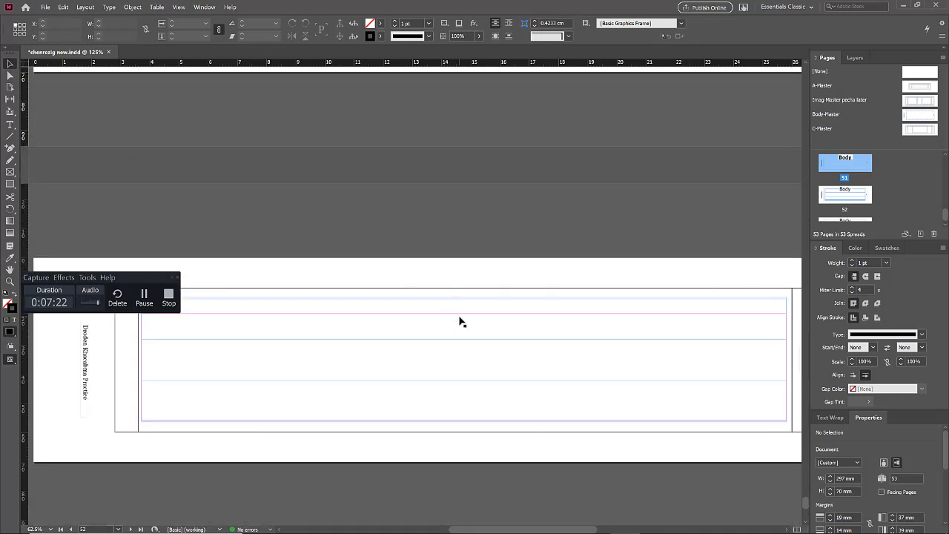
{"action": "left_click", "coordinate": [471, 311]}
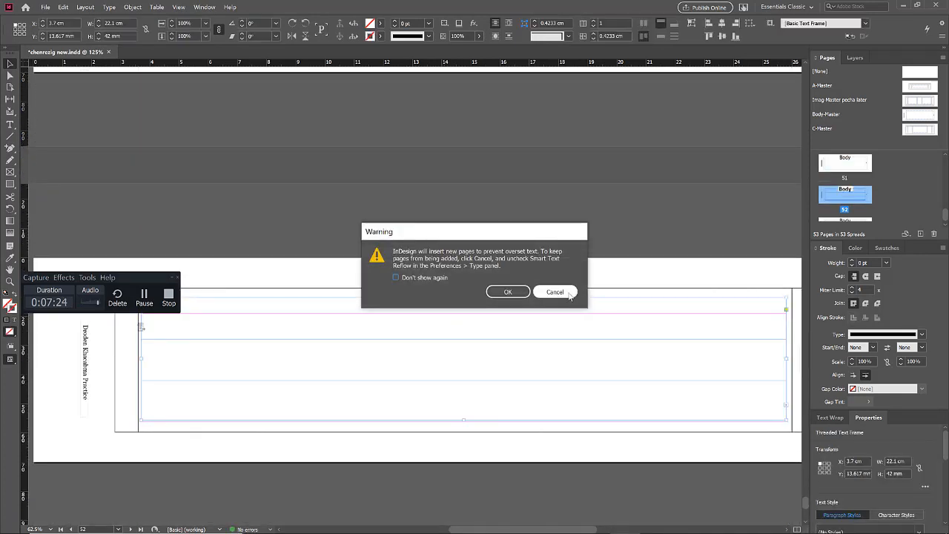
{"action": "left_click", "coordinate": [556, 291]}
Look back through pages 51 to 49 to check their text frames, and clear the frame selection
{"action": "scroll", "coordinate": [434, 233], "scroll_direction": "up", "scroll_amount": 15}
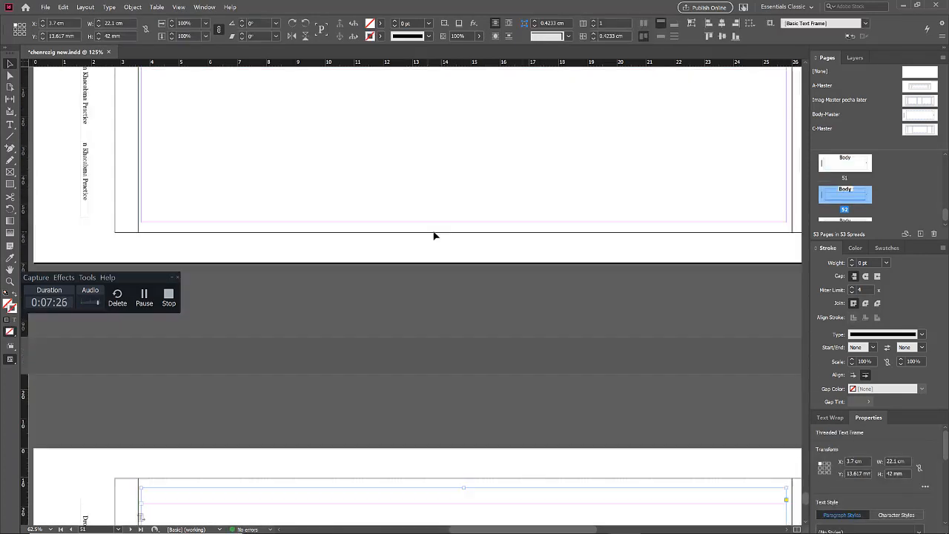
{"action": "scroll", "coordinate": [326, 123], "scroll_direction": "up", "scroll_amount": 15}
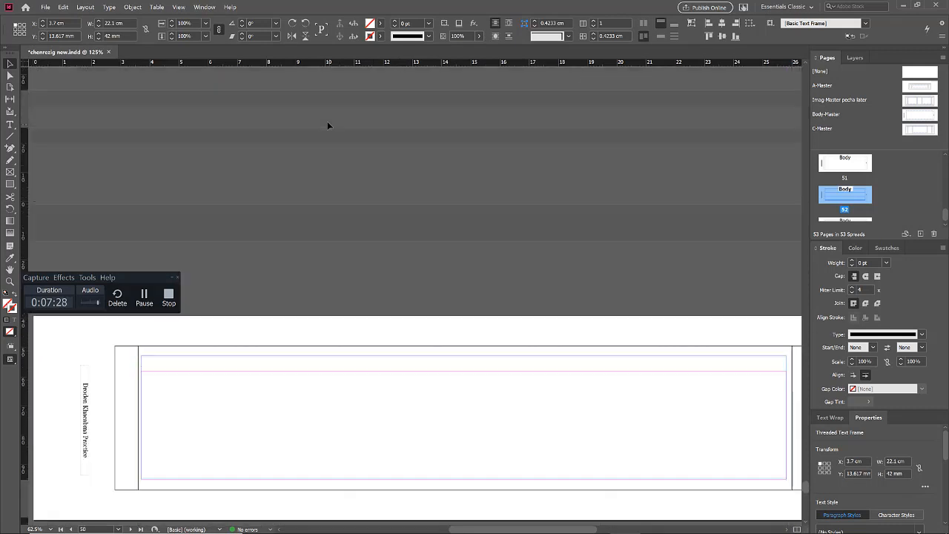
{"action": "scroll", "coordinate": [319, 186], "scroll_direction": "down", "scroll_amount": 10}
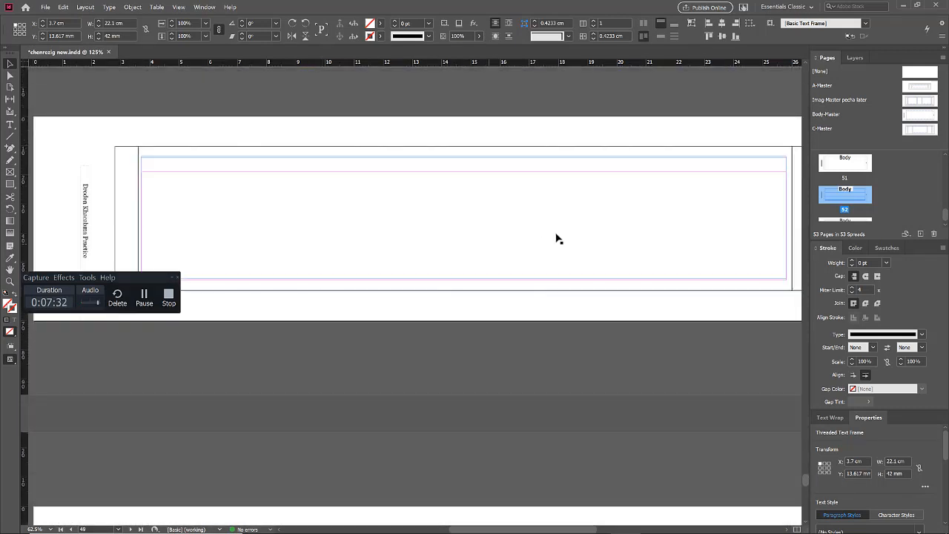
{"action": "left_click", "coordinate": [485, 352]}
Add a new page directly after page 53 at the end of the document
{"action": "scroll", "coordinate": [504, 326], "scroll_direction": "down", "scroll_amount": 15}
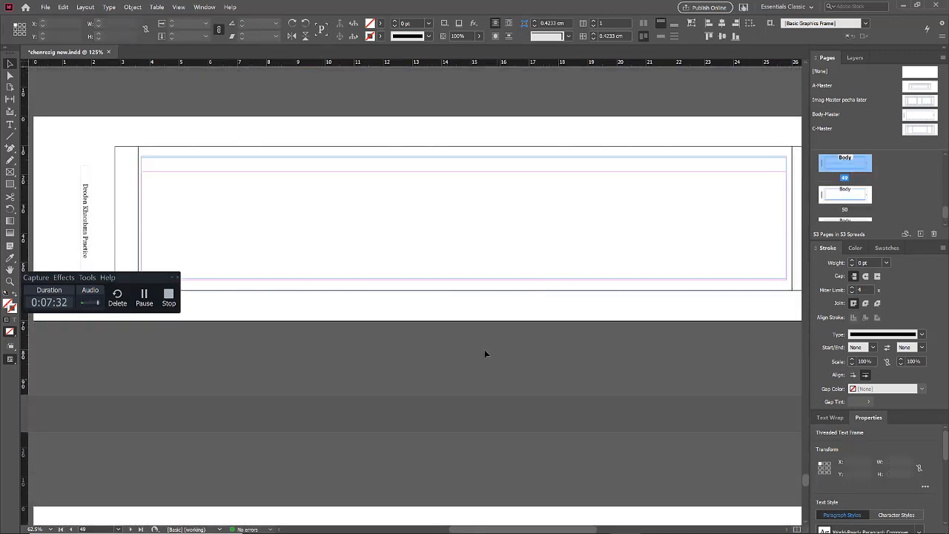
{"action": "scroll", "coordinate": [517, 314], "scroll_direction": "down", "scroll_amount": 3}
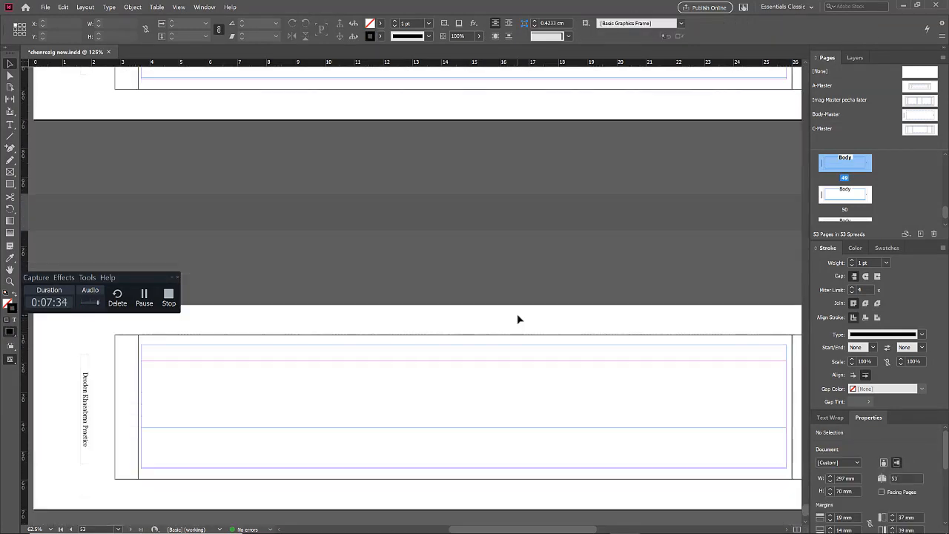
{"action": "scroll", "coordinate": [879, 199], "scroll_direction": "down", "scroll_amount": 3}
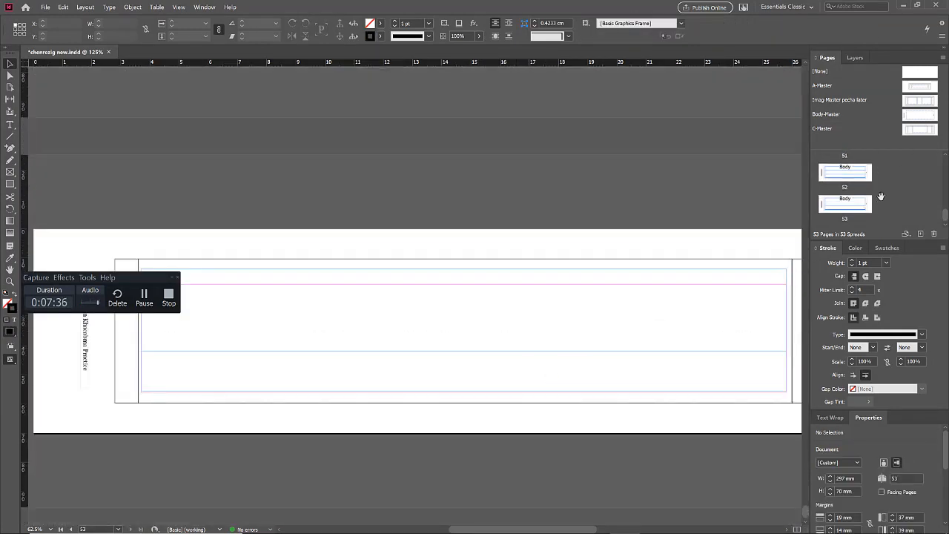
{"action": "left_click", "coordinate": [847, 210]}
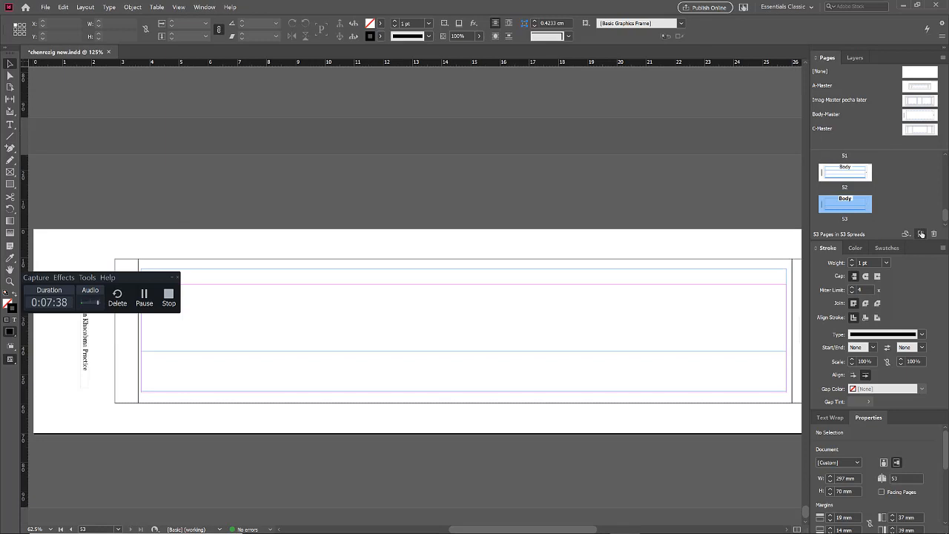
{"action": "left_click", "coordinate": [920, 233]}
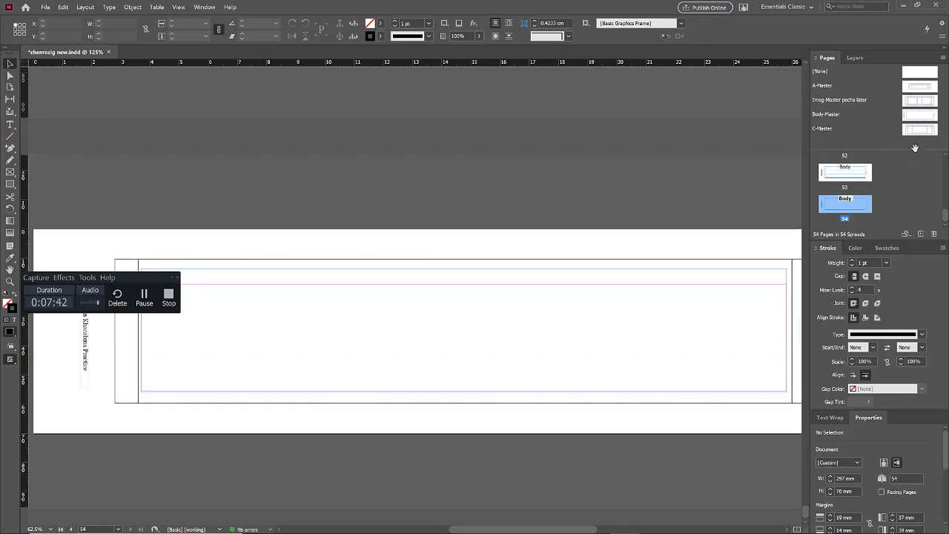
Try applying Imag-Master pecha later to page 54, and undo the master change
{"action": "left_click_drag", "start_coordinate": [929, 100], "coordinate": [862, 197]}
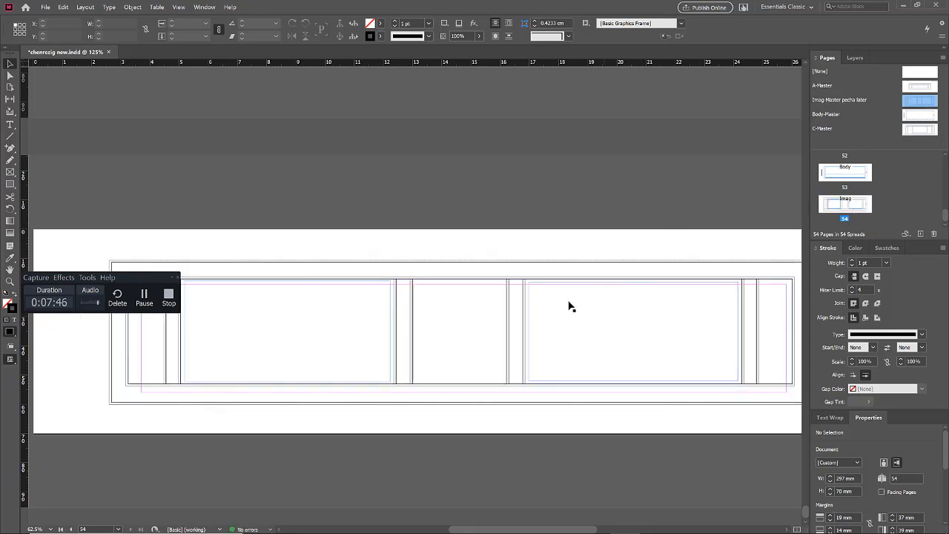
{"action": "scroll", "coordinate": [458, 299], "scroll_direction": "up", "scroll_amount": 2}
{"action": "key", "text": "ctrl+z"}
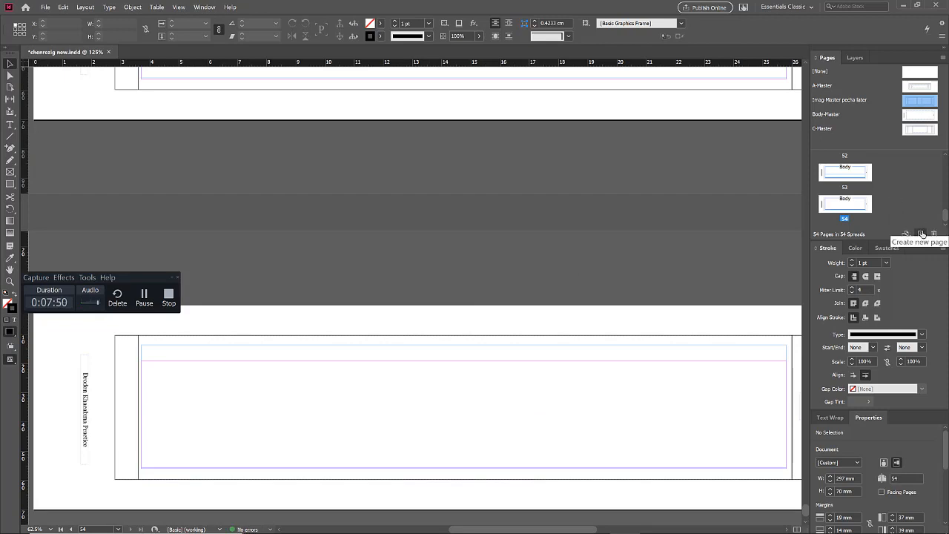
Insert one page after page 54 using the Imag-Master pecha later master, and undo the insertion
{"action": "left_click", "coordinate": [850, 208]}
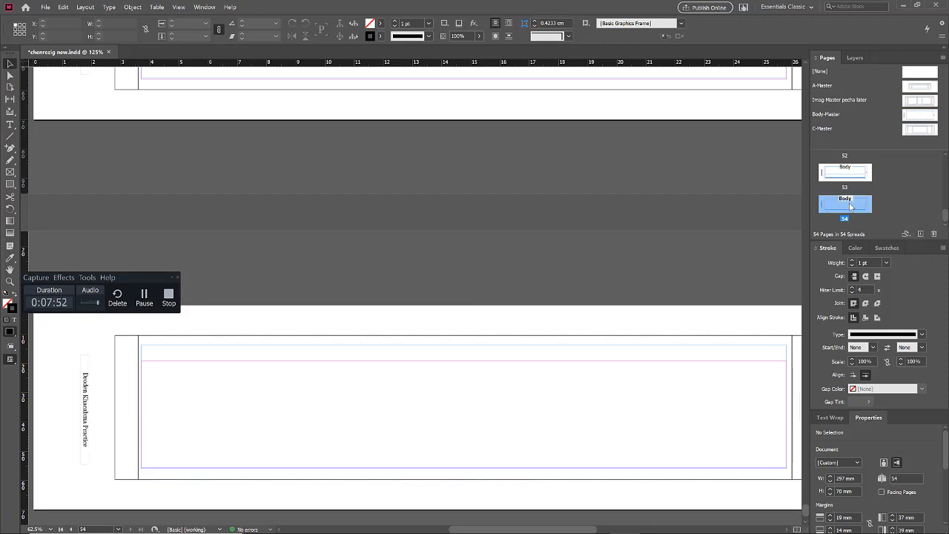
{"action": "right_click", "coordinate": [850, 208]}
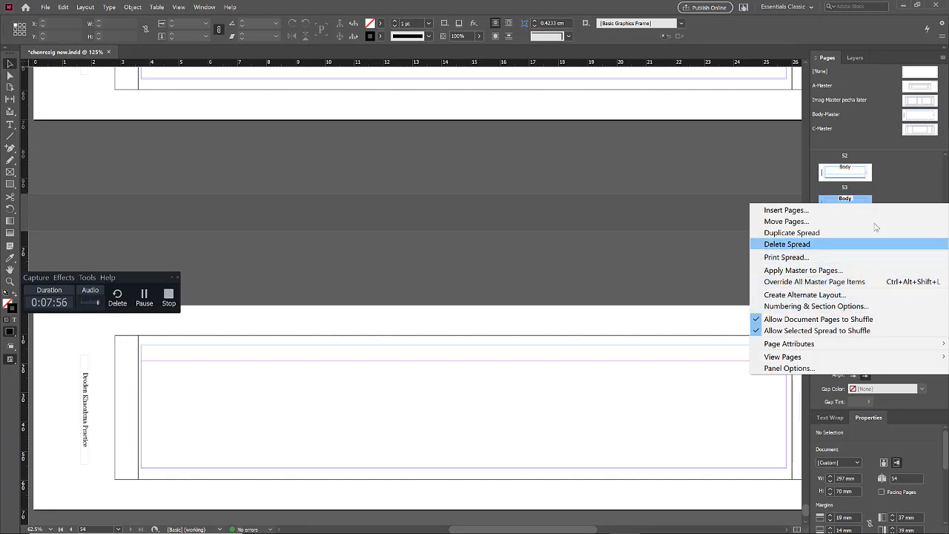
{"action": "left_click", "coordinate": [898, 212]}
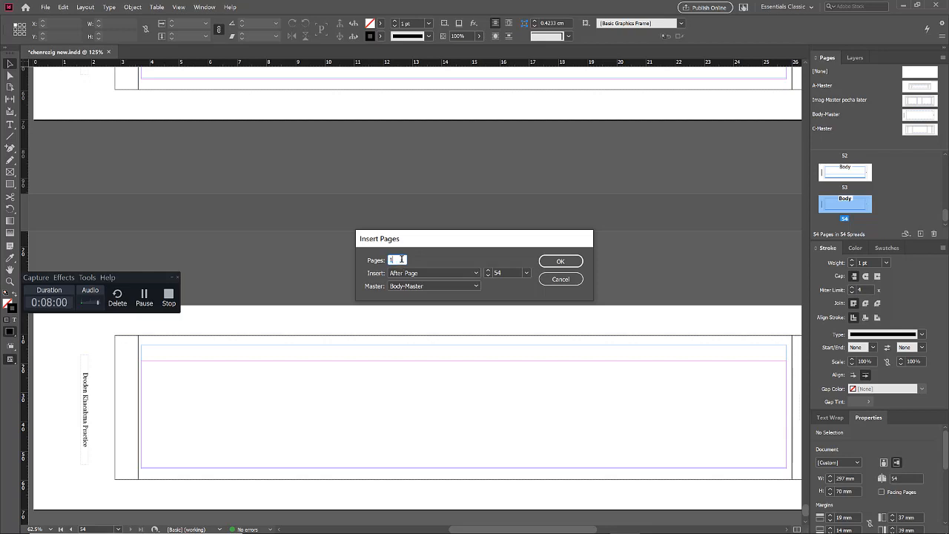
{"action": "left_click", "coordinate": [467, 287]}
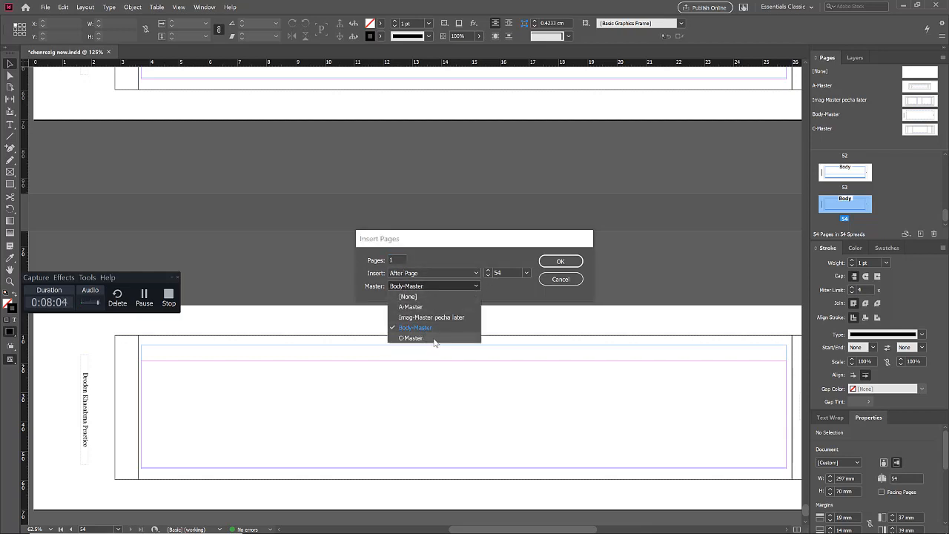
{"action": "left_click", "coordinate": [458, 317]}
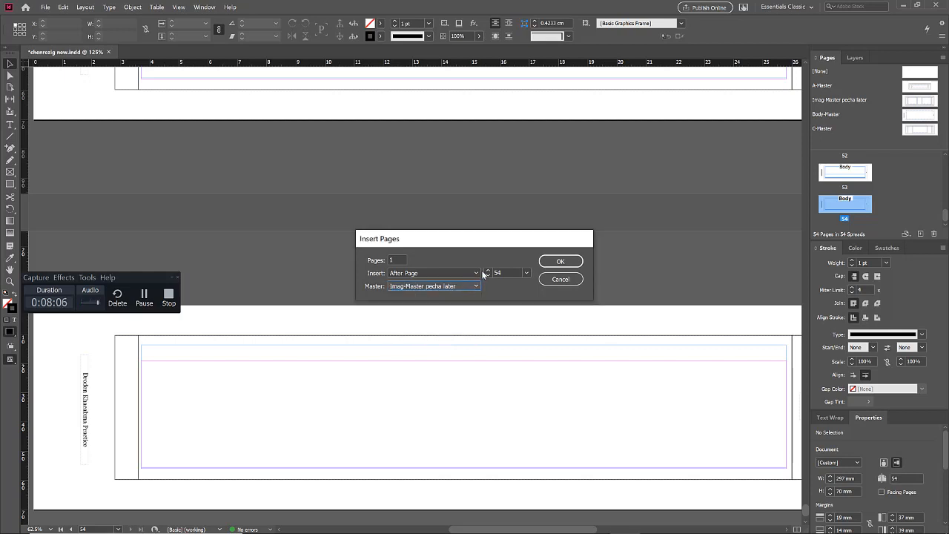
{"action": "left_click", "coordinate": [558, 263]}
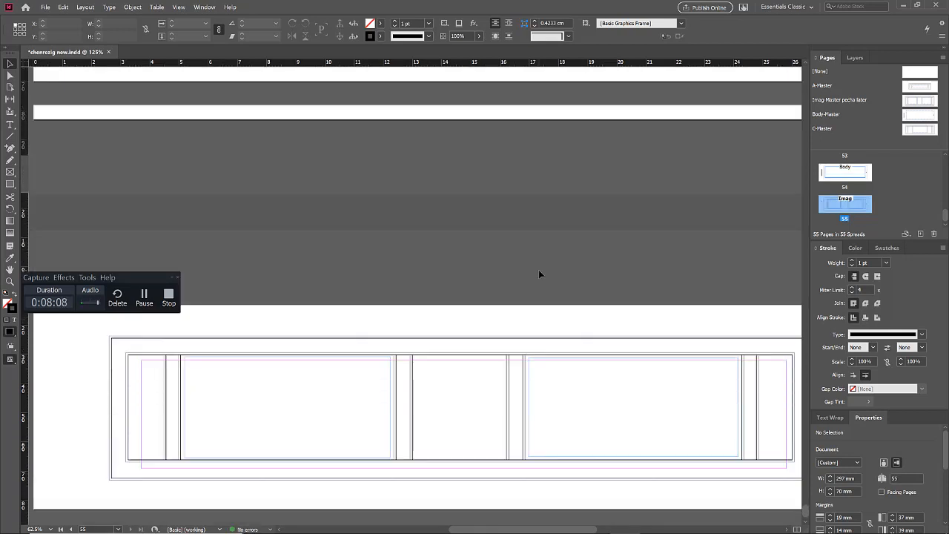
{"action": "key", "text": "ctrl+z"}
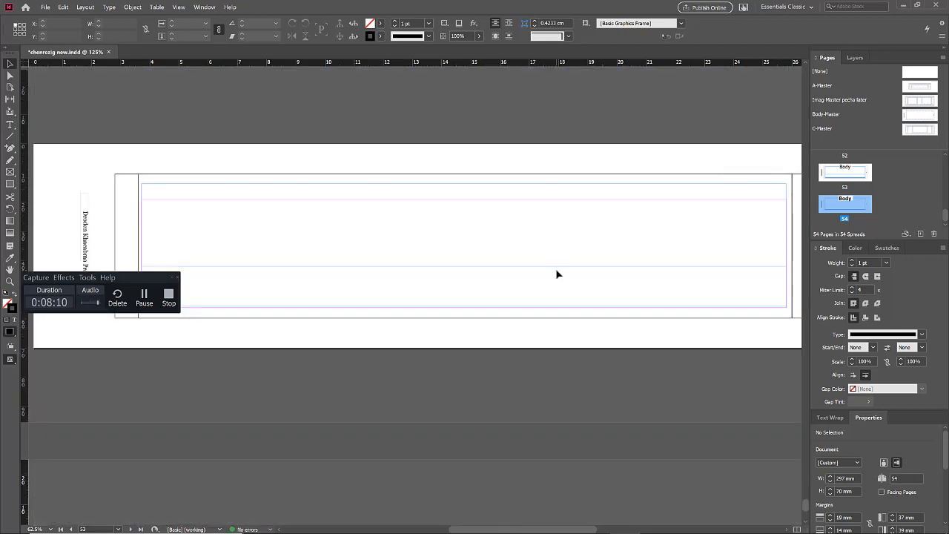
Go back from page 54 through the document to page 2, which holds the Tibetan text
{"action": "scroll", "coordinate": [479, 267], "scroll_direction": "up", "scroll_amount": 10}
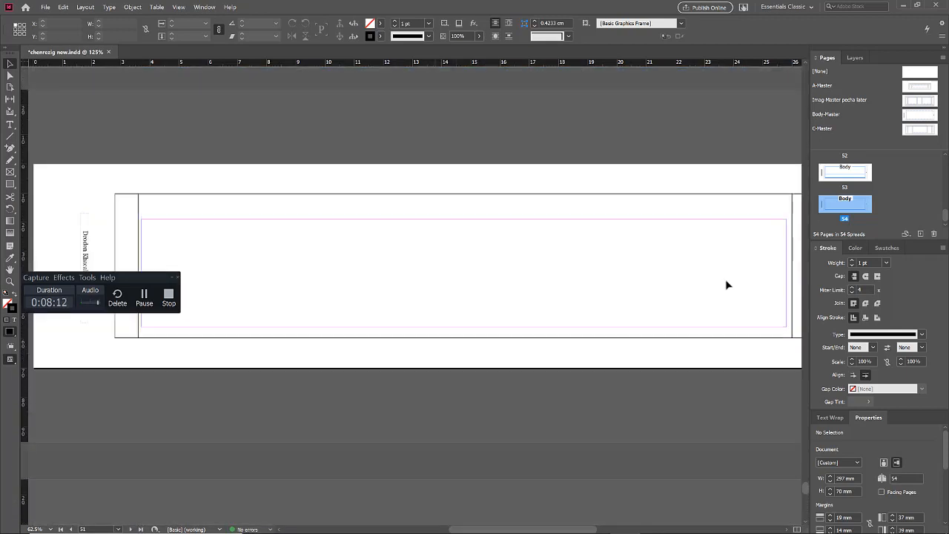
{"action": "scroll", "coordinate": [525, 290], "scroll_direction": "down", "scroll_amount": 3}
{"action": "scroll", "coordinate": [577, 278], "scroll_direction": "up", "scroll_amount": 10}
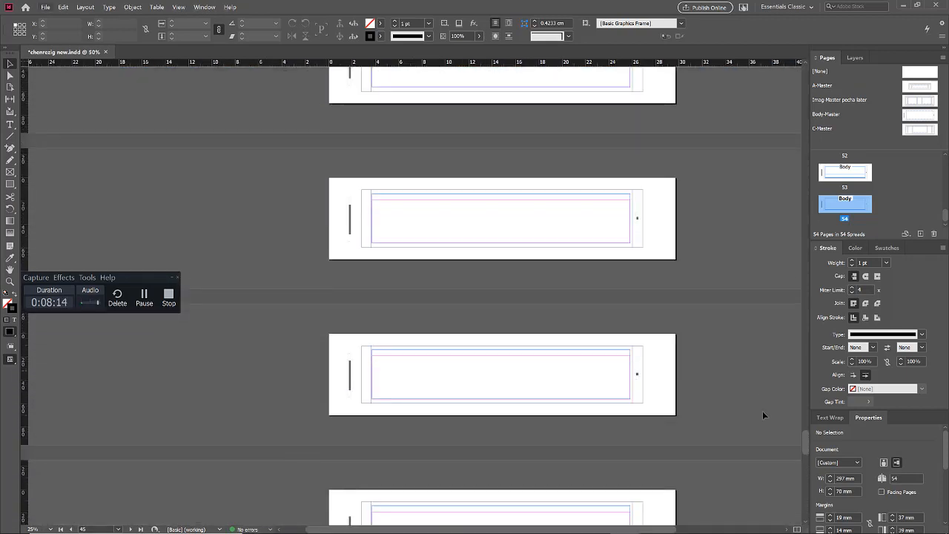
{"action": "left_click_drag", "start_coordinate": [806, 439], "coordinate": [813, 81]}
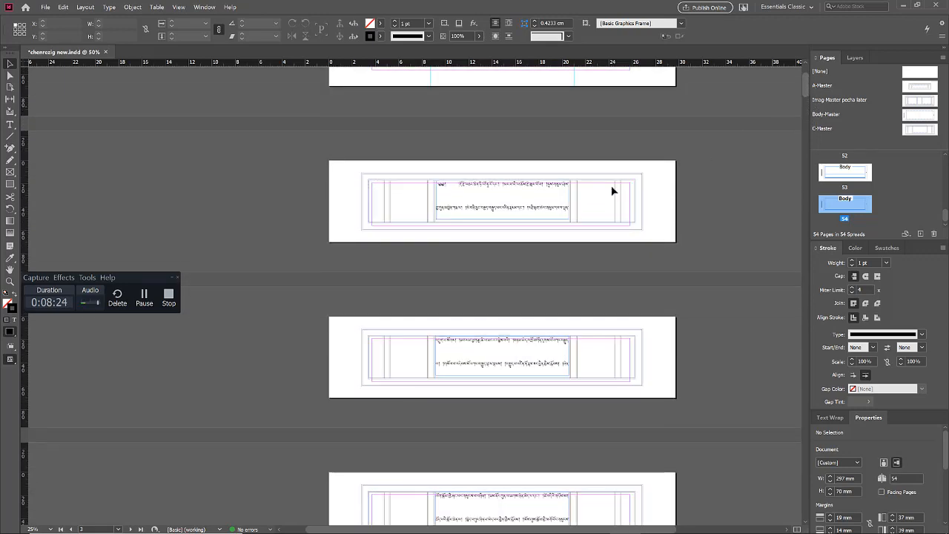
{"action": "scroll", "coordinate": [551, 207], "scroll_direction": "up", "scroll_amount": 4, "text": "alt"}
{"action": "scroll", "coordinate": [442, 163], "scroll_direction": "down", "scroll_amount": 1, "text": "alt"}
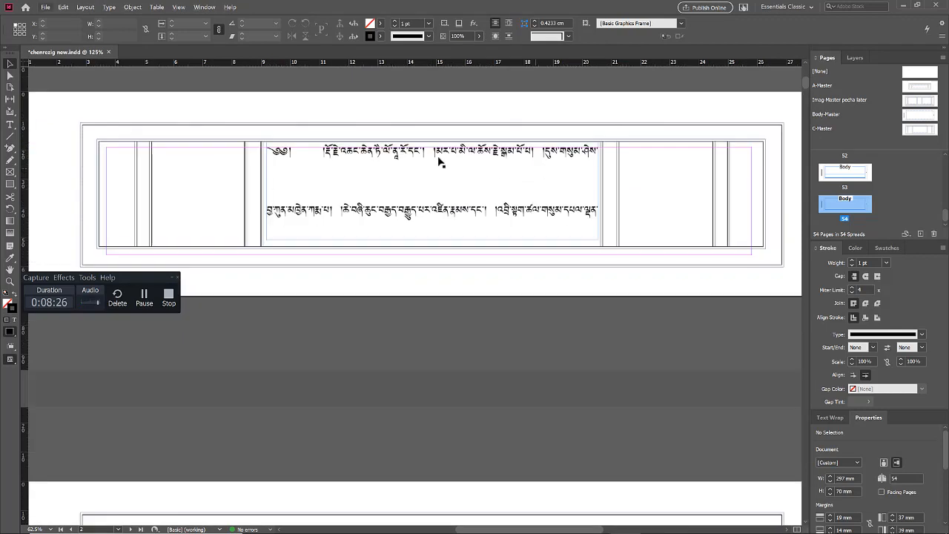
{"action": "scroll", "coordinate": [427, 157], "scroll_direction": "up", "scroll_amount": 1, "text": "alt"}
{"action": "scroll", "coordinate": [873, 178], "scroll_direction": "up", "scroll_amount": 5}
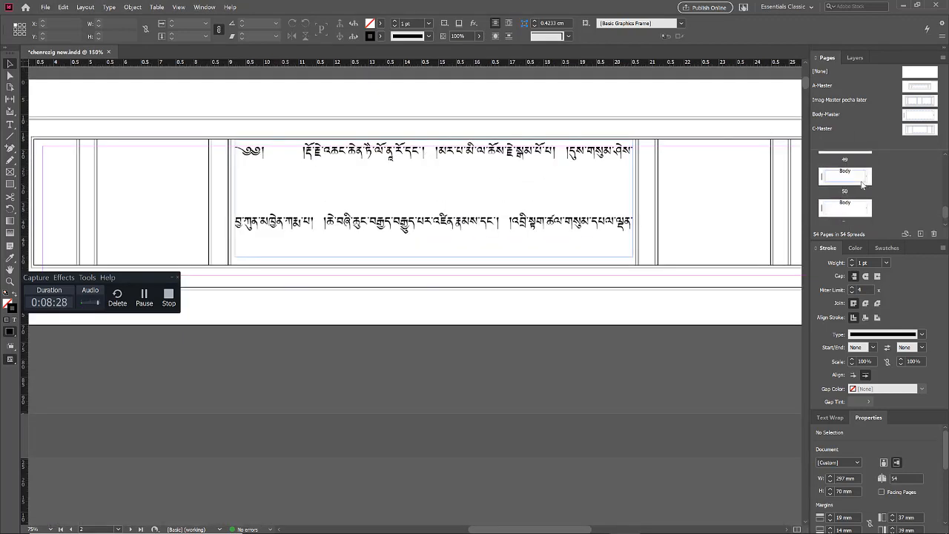
{"action": "left_click_drag", "start_coordinate": [946, 212], "coordinate": [947, 158]}
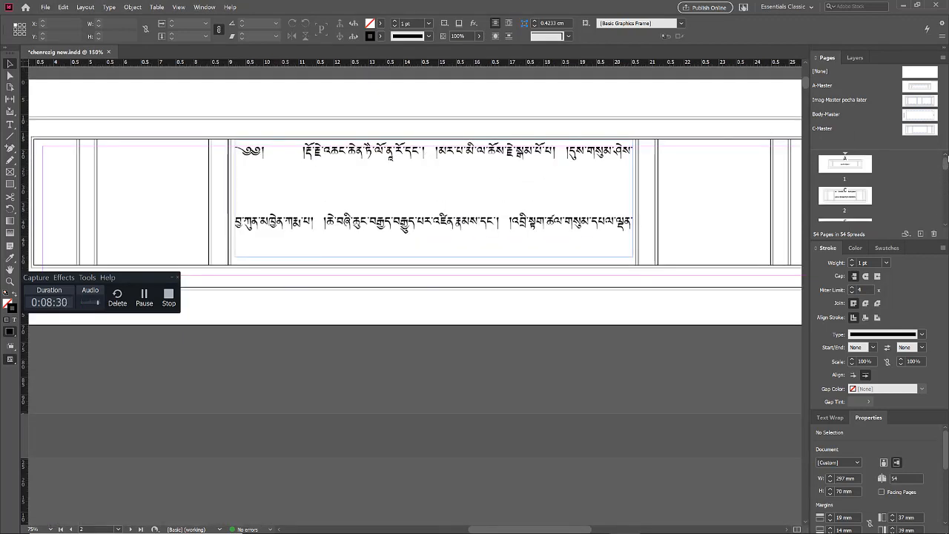
{"action": "double_click", "coordinate": [863, 196]}
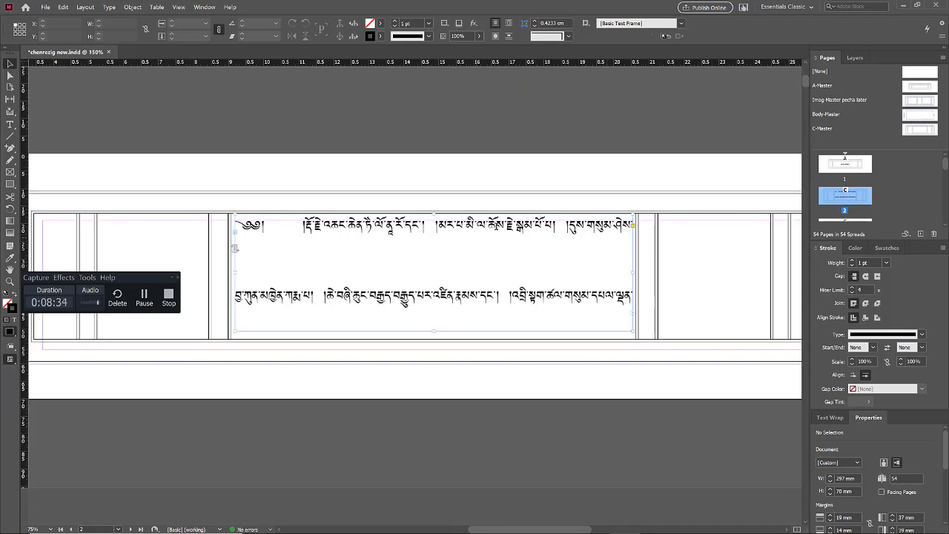
Select the whole Tibetan story starting from page 2's text frame and set its leading to 24 pt
{"action": "triple_click", "coordinate": [497, 227]}
{"action": "key", "text": "ctrl+a"}
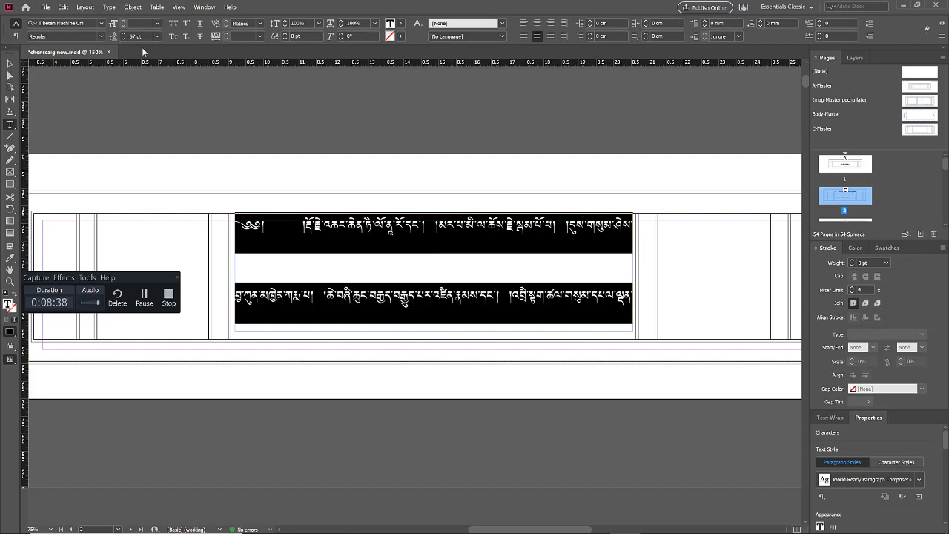
{"action": "left_click", "coordinate": [157, 36]}
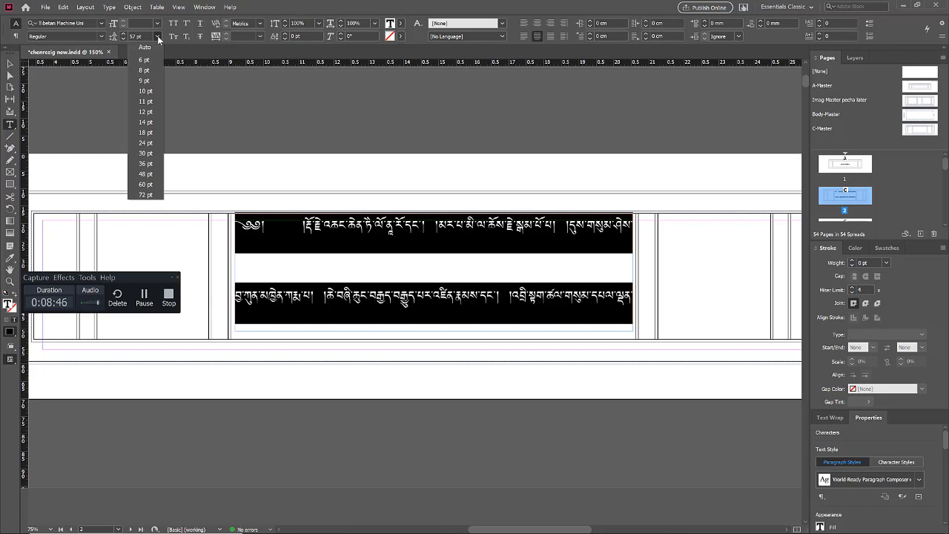
{"action": "left_click", "coordinate": [146, 136]}
{"action": "left_click", "coordinate": [460, 256]}
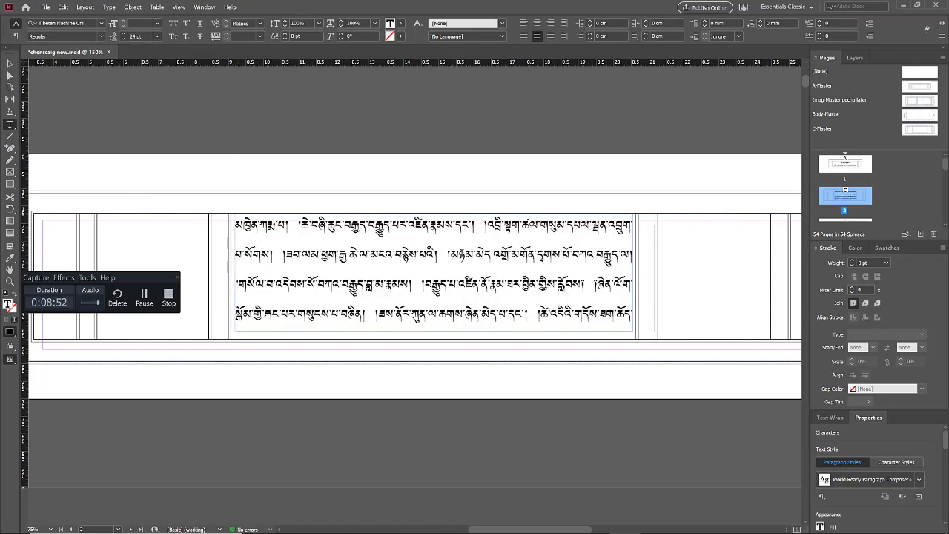
Examine the line spacing and text fit inside page 2's central text frame
{"action": "scroll", "coordinate": [535, 259], "scroll_direction": "down", "scroll_amount": 1}
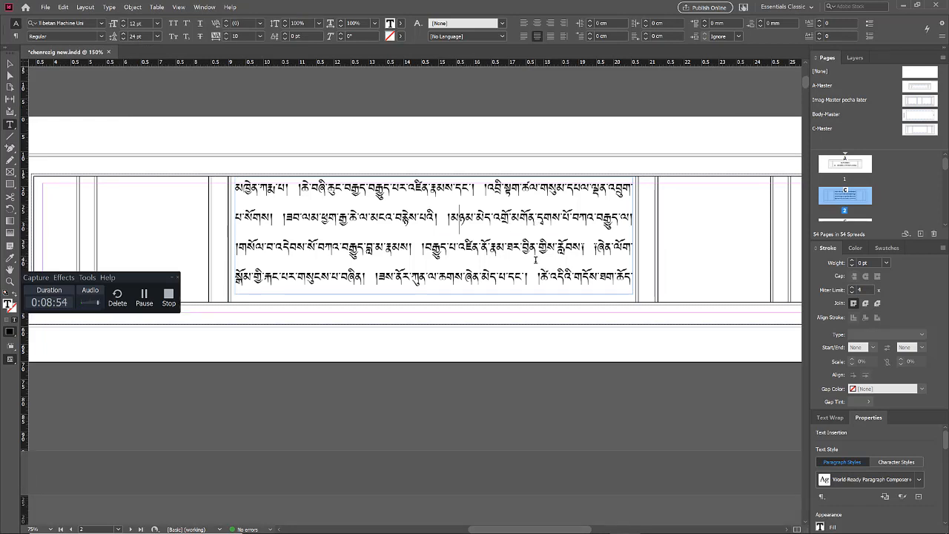
{"action": "scroll", "coordinate": [535, 258], "scroll_direction": "up", "scroll_amount": 2}
{"action": "scroll", "coordinate": [536, 259], "scroll_direction": "up", "scroll_amount": 1}
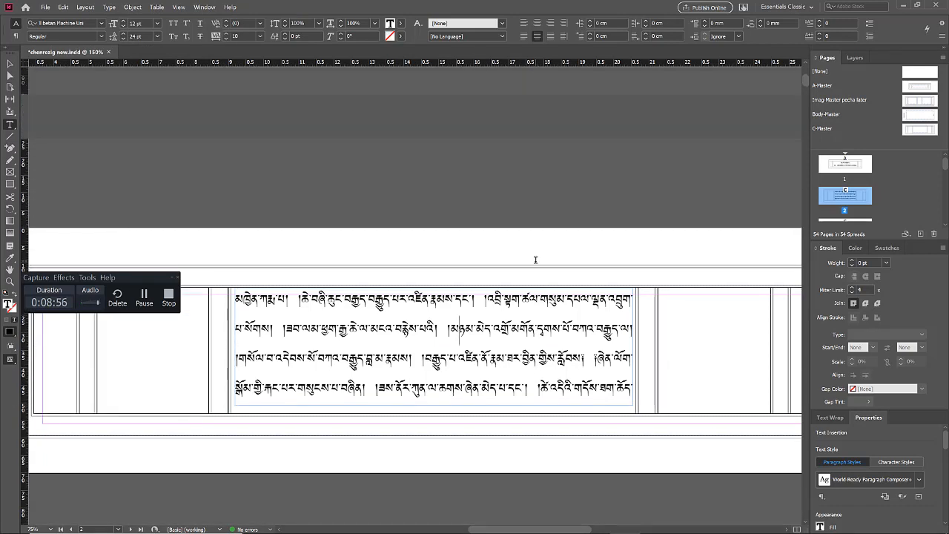
{"action": "scroll", "coordinate": [535, 259], "scroll_direction": "down", "scroll_amount": 2}
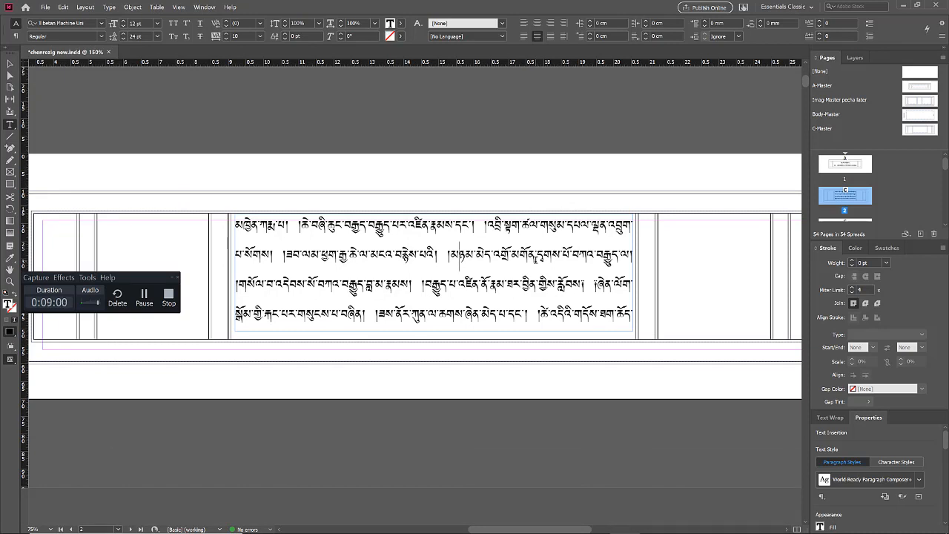
{"action": "scroll", "coordinate": [535, 259], "scroll_direction": "down", "scroll_amount": 2}
{"action": "scroll", "coordinate": [535, 258], "scroll_direction": "up", "scroll_amount": 2}
{"action": "scroll", "coordinate": [459, 254], "scroll_direction": "up", "scroll_amount": 1}
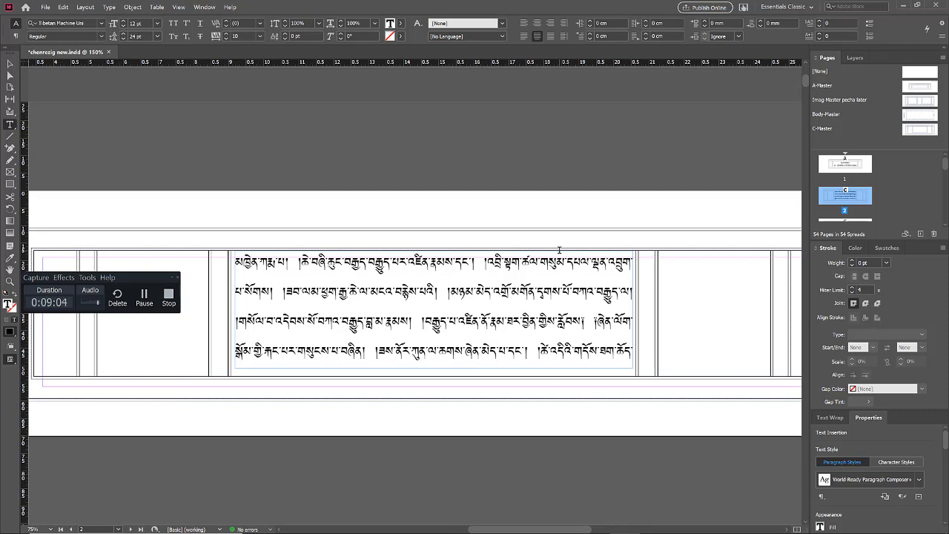
Insert a page break after the Tibetan title line on page 1 and check the text flow onto page 2
{"action": "scroll", "coordinate": [559, 250], "scroll_direction": "up", "scroll_amount": 7}
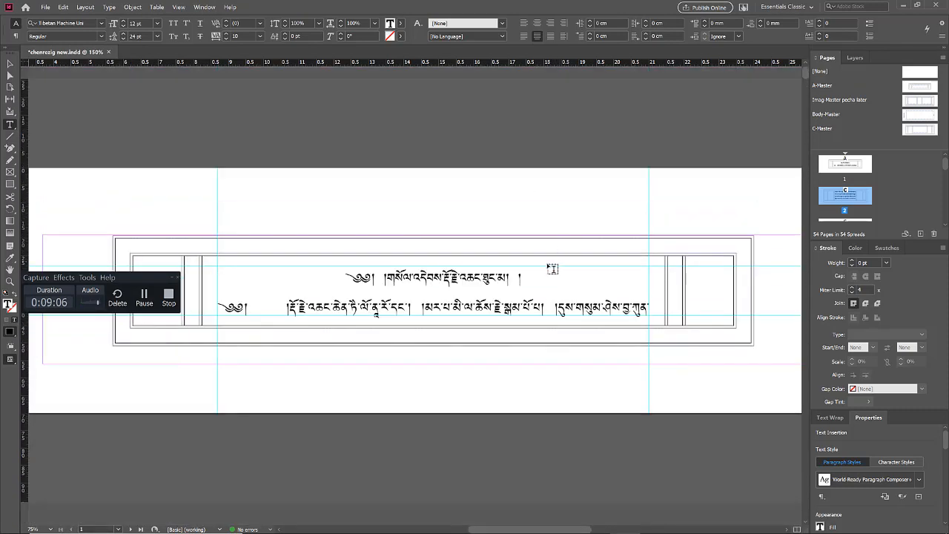
{"action": "left_click", "coordinate": [524, 278]}
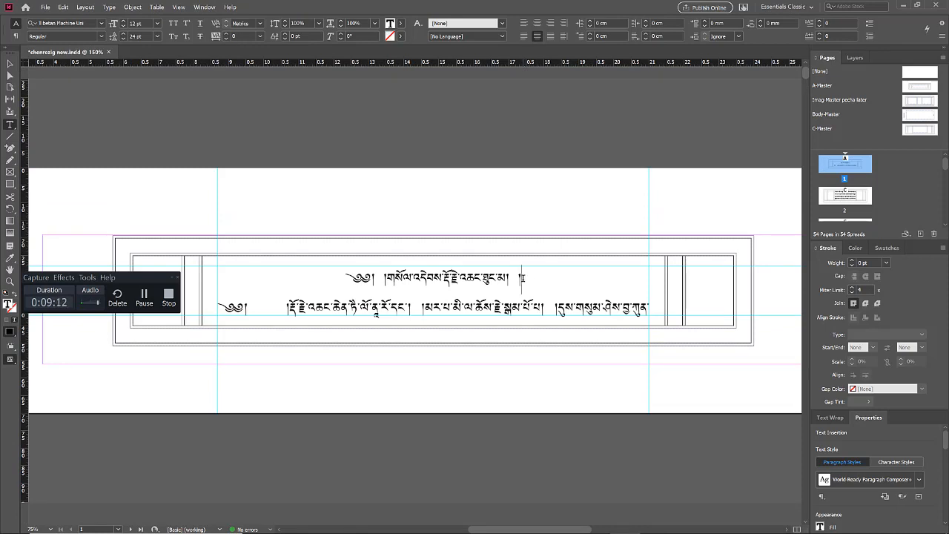
{"action": "right_click", "coordinate": [522, 278]}
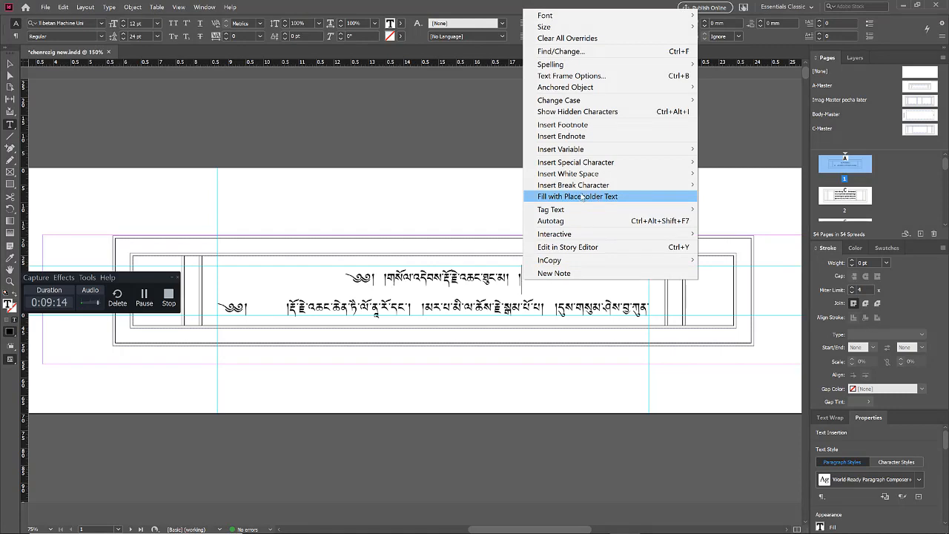
{"action": "mouse_move", "coordinate": [590, 186]}
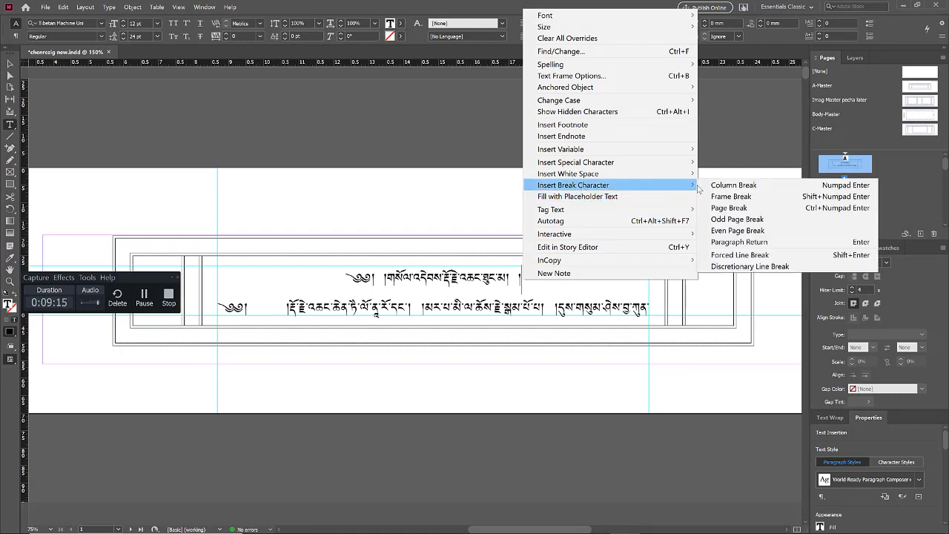
{"action": "left_click", "coordinate": [744, 210]}
{"action": "scroll", "coordinate": [569, 252], "scroll_direction": "up", "scroll_amount": 3}
{"action": "scroll", "coordinate": [564, 252], "scroll_direction": "down", "scroll_amount": 9}
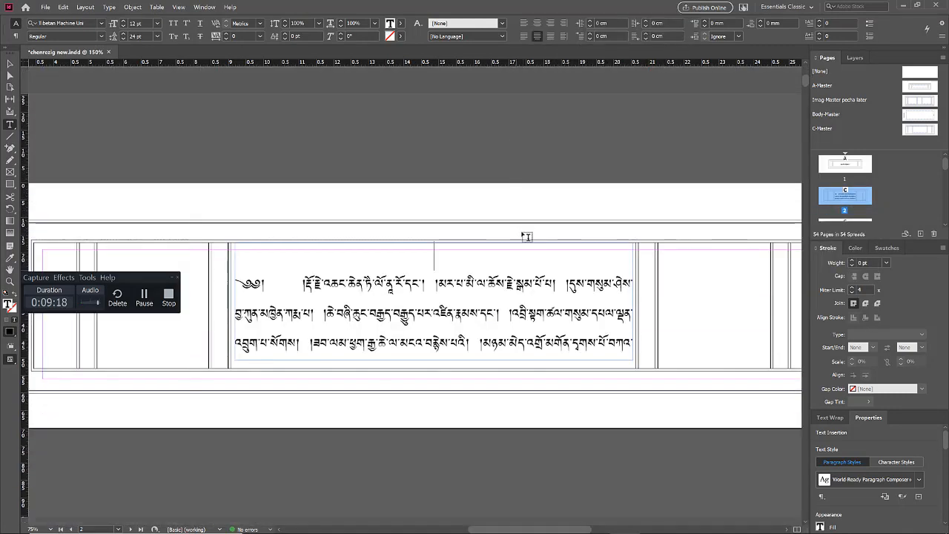
Remove the empty line above the opening text on page 2 and check how the text flows onto page 3
{"action": "left_click", "coordinate": [236, 284]}
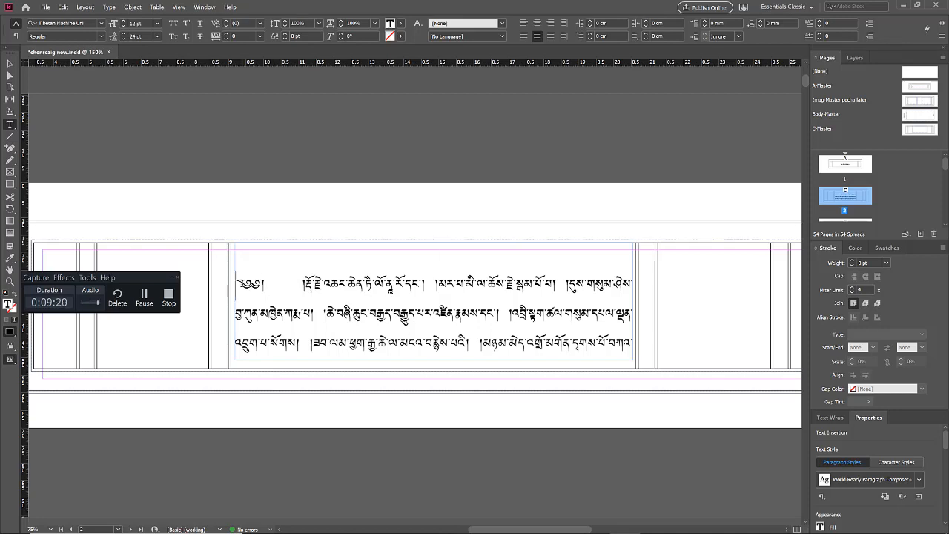
{"action": "scroll", "coordinate": [494, 276], "scroll_direction": "up", "scroll_amount": 5}
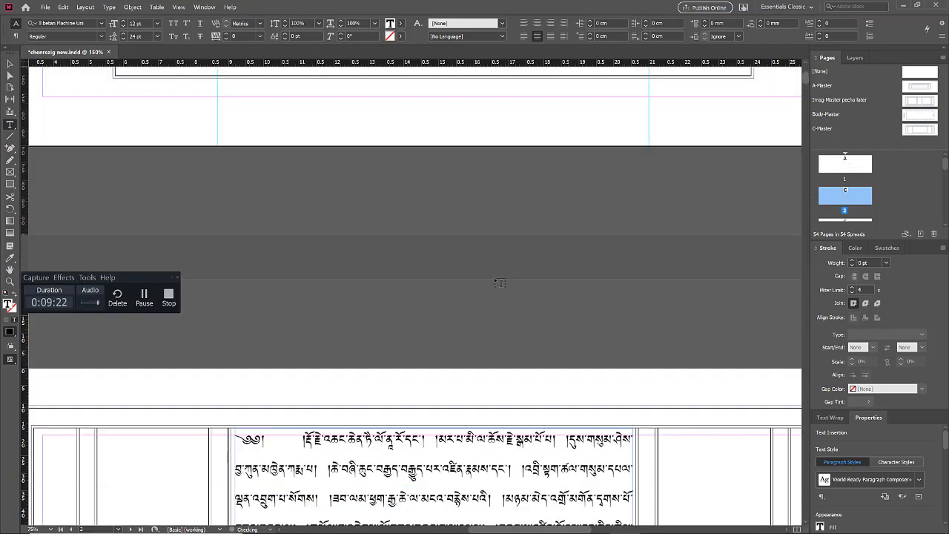
{"action": "scroll", "coordinate": [482, 256], "scroll_direction": "down", "scroll_amount": 2}
{"action": "scroll", "coordinate": [472, 241], "scroll_direction": "down", "scroll_amount": 5}
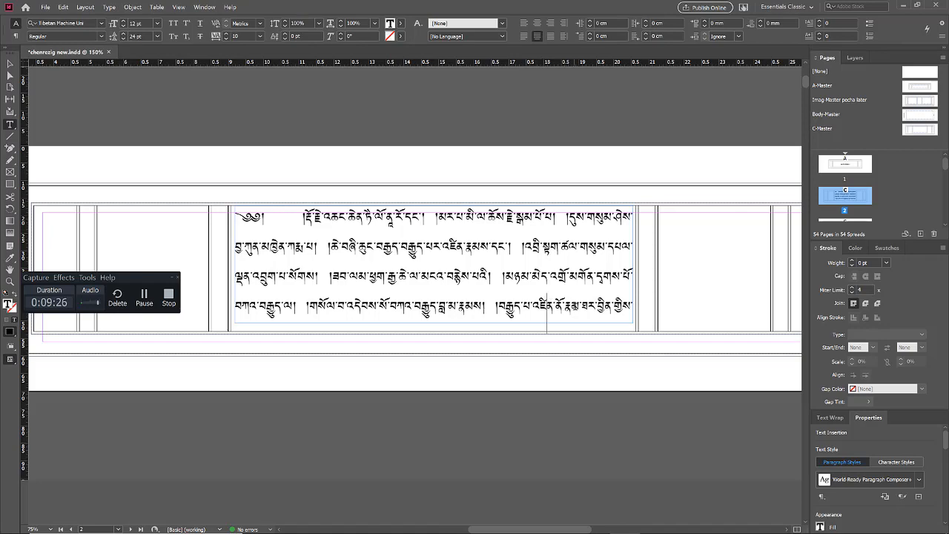
{"action": "scroll", "coordinate": [547, 312], "scroll_direction": "down", "scroll_amount": 5}
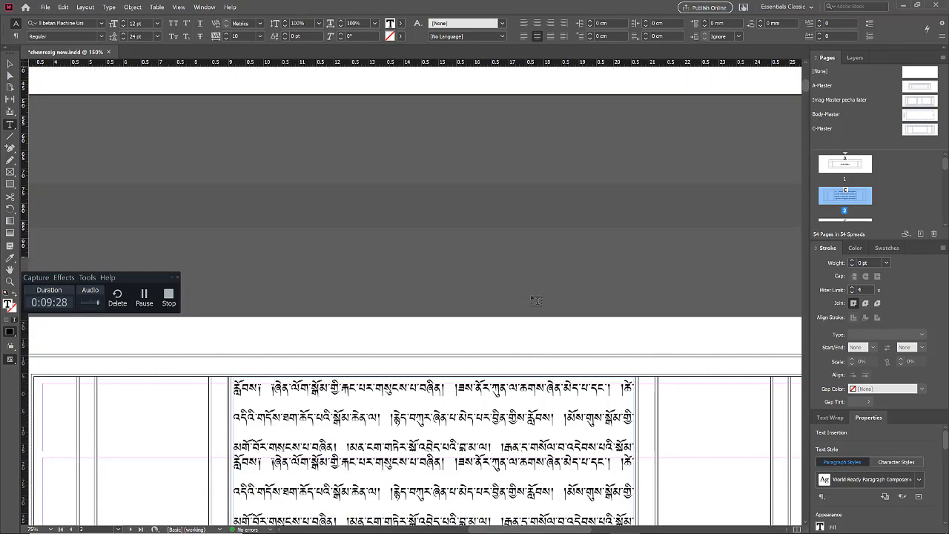
{"action": "scroll", "coordinate": [536, 300], "scroll_direction": "down", "scroll_amount": 12}
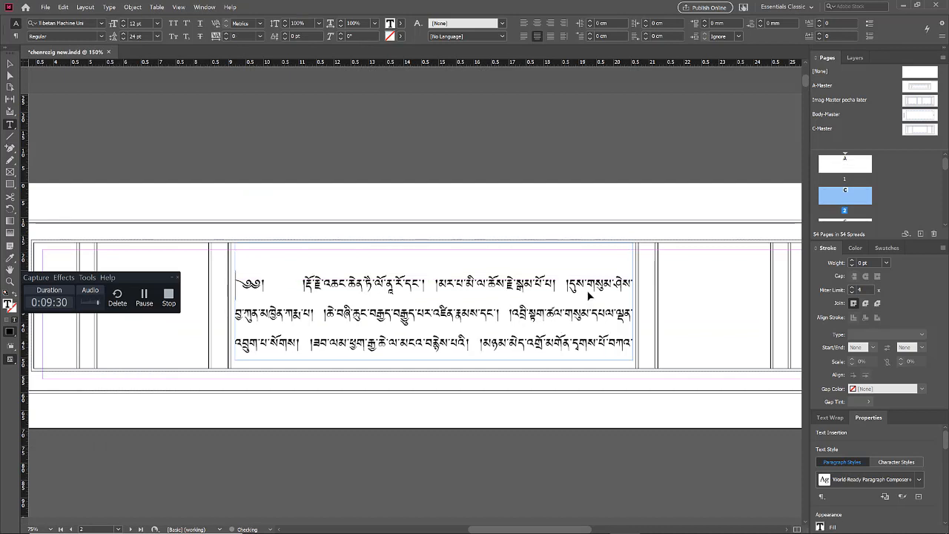
Undo the empty-line removal, the page break and the leading change, and clear the text selection
{"action": "key", "text": "ctrl+z"}
{"action": "key", "text": "ctrl+z"}
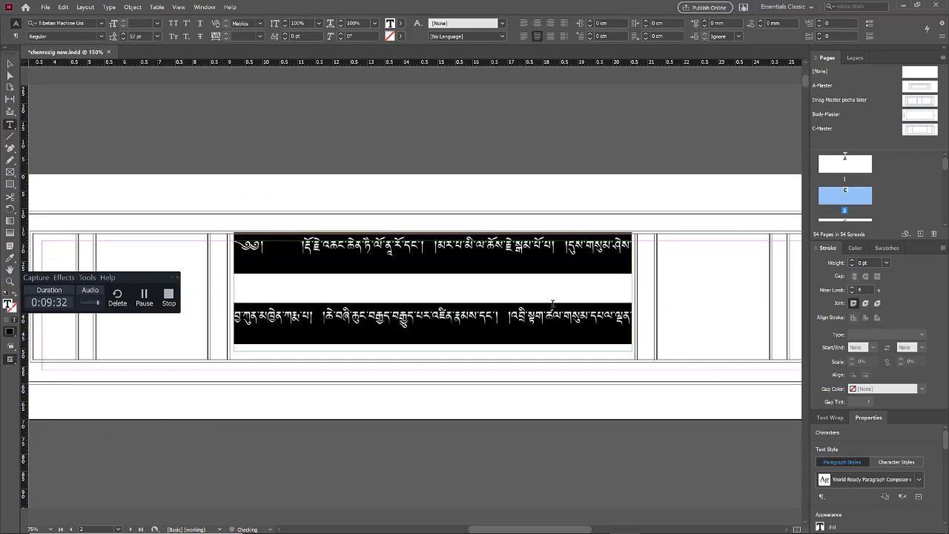
{"action": "left_click", "coordinate": [551, 306]}
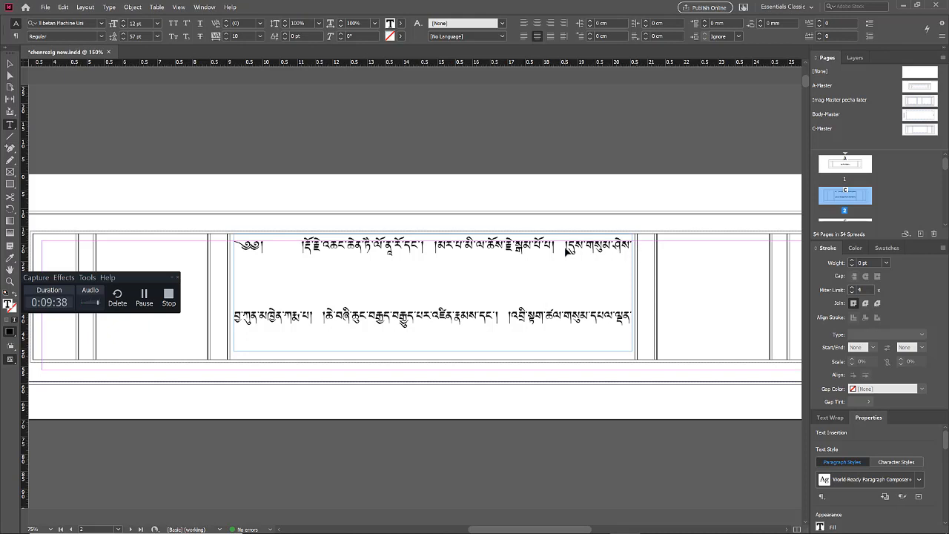
Examine the spaces between the Tibetan phrases in both lines on page 2 by selecting them individually
{"action": "key", "text": "ctrl+a"}
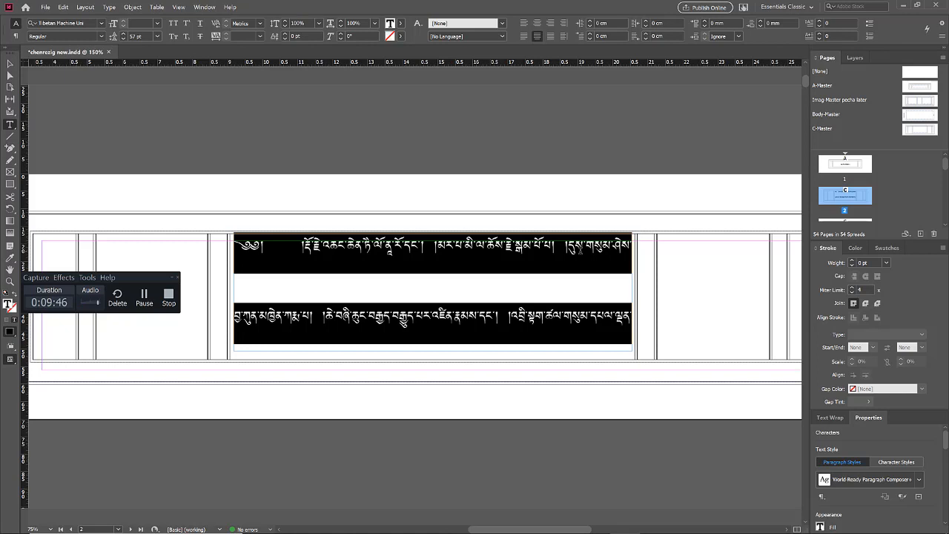
{"action": "left_click", "coordinate": [433, 241]}
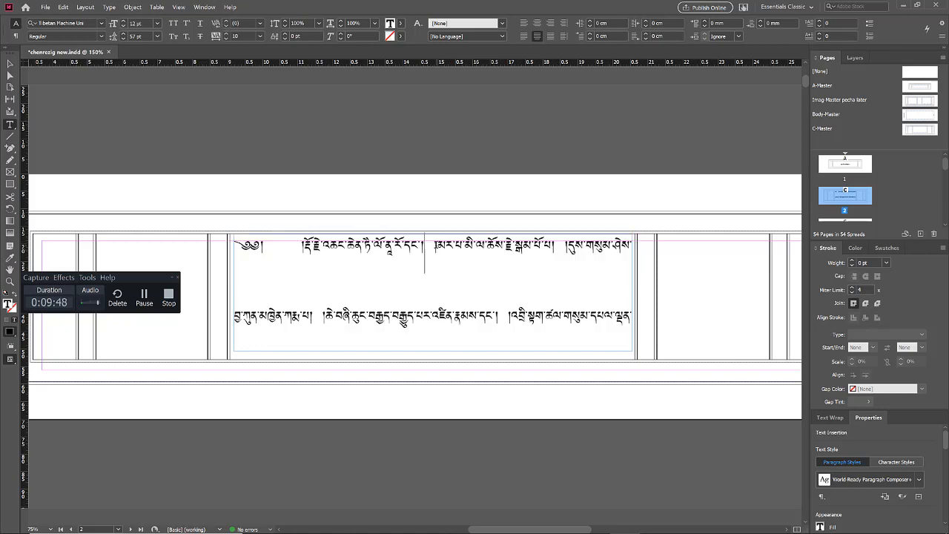
{"action": "left_click_drag", "start_coordinate": [436, 244], "coordinate": [428, 243]}
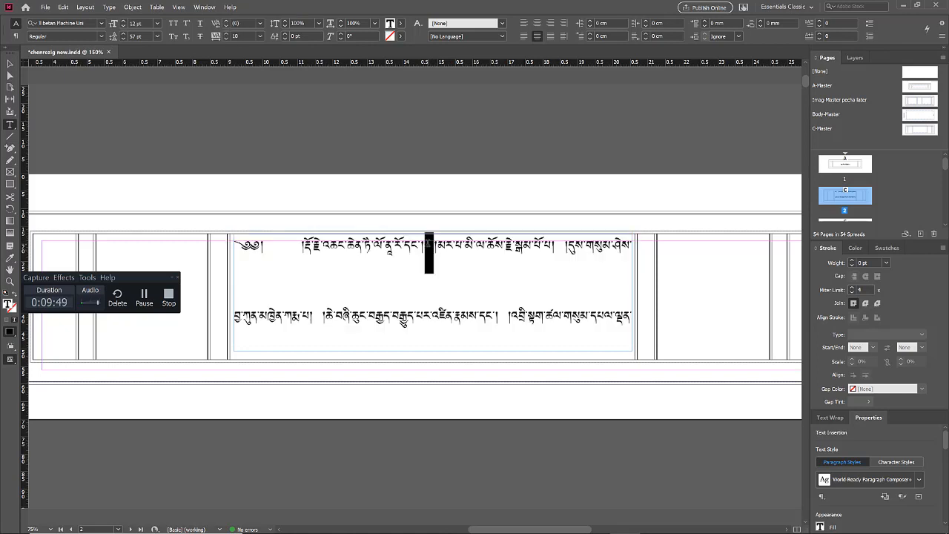
{"action": "left_click_drag", "start_coordinate": [554, 243], "coordinate": [562, 244]}
{"action": "left_click", "coordinate": [566, 243]}
{"action": "left_click", "coordinate": [508, 316]}
{"action": "left_click_drag", "start_coordinate": [508, 316], "coordinate": [500, 315]}
{"action": "left_click_drag", "start_coordinate": [324, 315], "coordinate": [314, 315]}
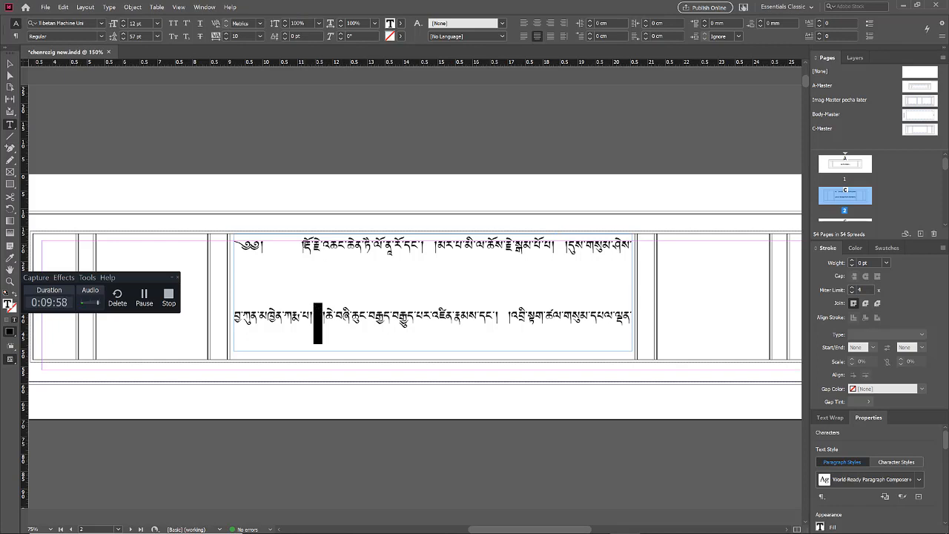
{"action": "left_click_drag", "start_coordinate": [303, 244], "coordinate": [423, 245]}
{"action": "left_click", "coordinate": [427, 251]}
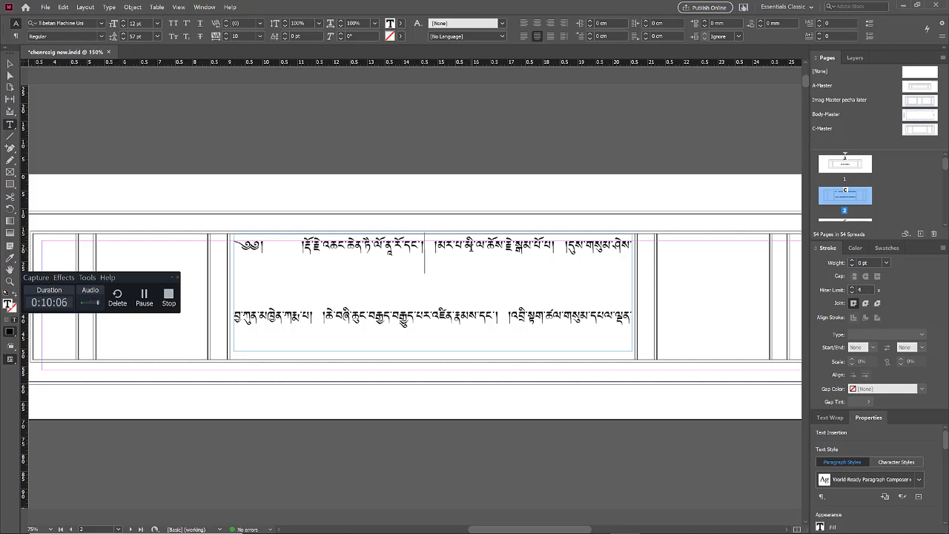
Justify the entire Tibetan story with the last line aligned to the center
{"action": "key", "text": "ctrl+a"}
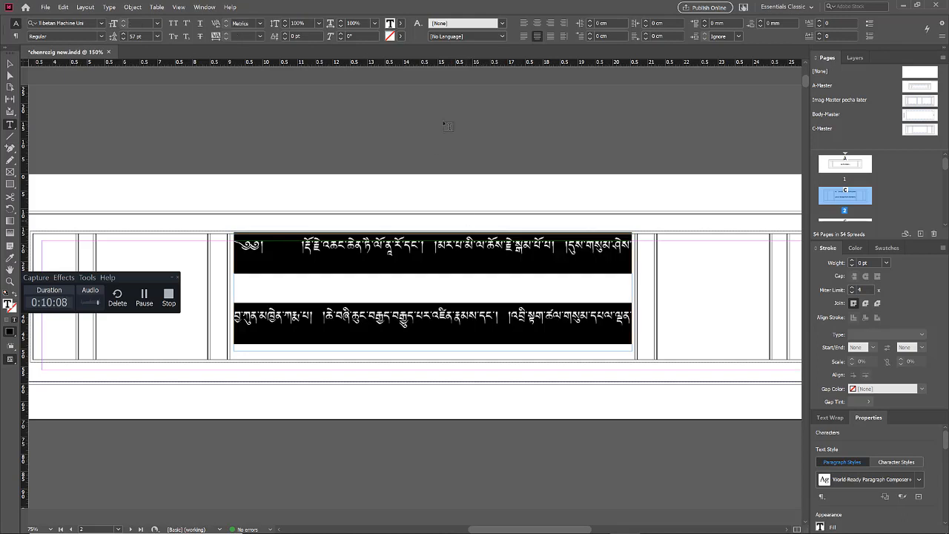
{"action": "left_click", "coordinate": [539, 39]}
{"action": "left_click", "coordinate": [542, 252]}
Delete a space between the opening head mark and the first phrase in page 2's first line
{"action": "scroll", "coordinate": [511, 250], "scroll_direction": "down", "scroll_amount": 2}
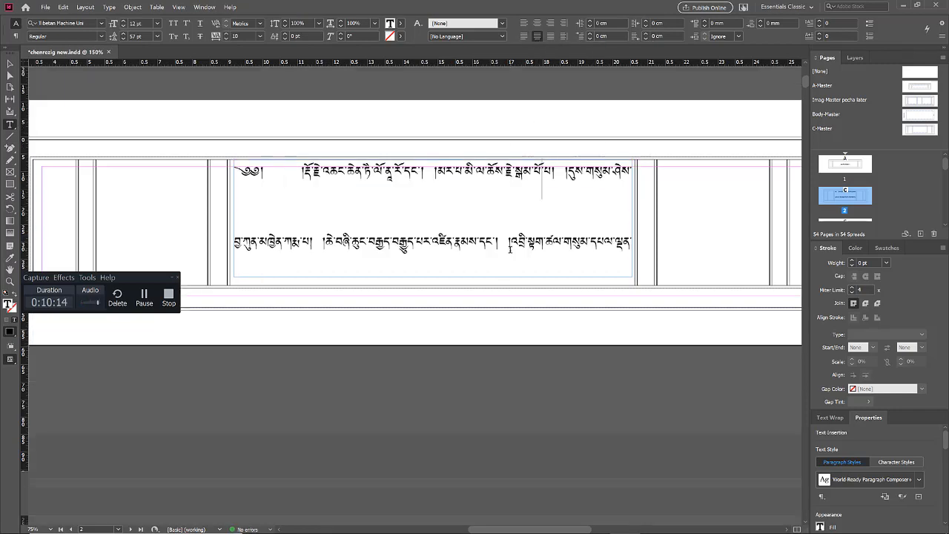
{"action": "scroll", "coordinate": [510, 250], "scroll_direction": "down", "scroll_amount": 14}
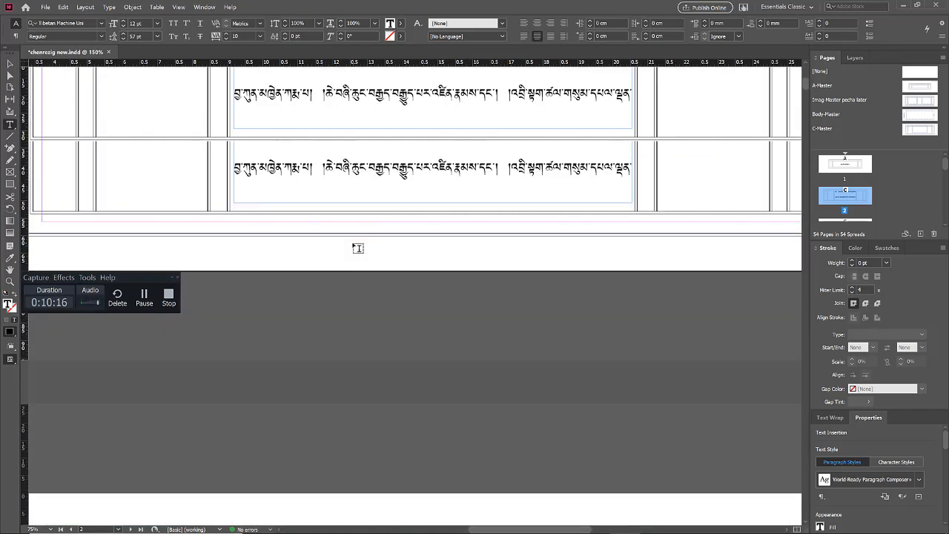
{"action": "scroll", "coordinate": [358, 248], "scroll_direction": "up", "scroll_amount": 1}
{"action": "left_click", "coordinate": [304, 171]}
{"action": "key", "text": "BackSpace"}
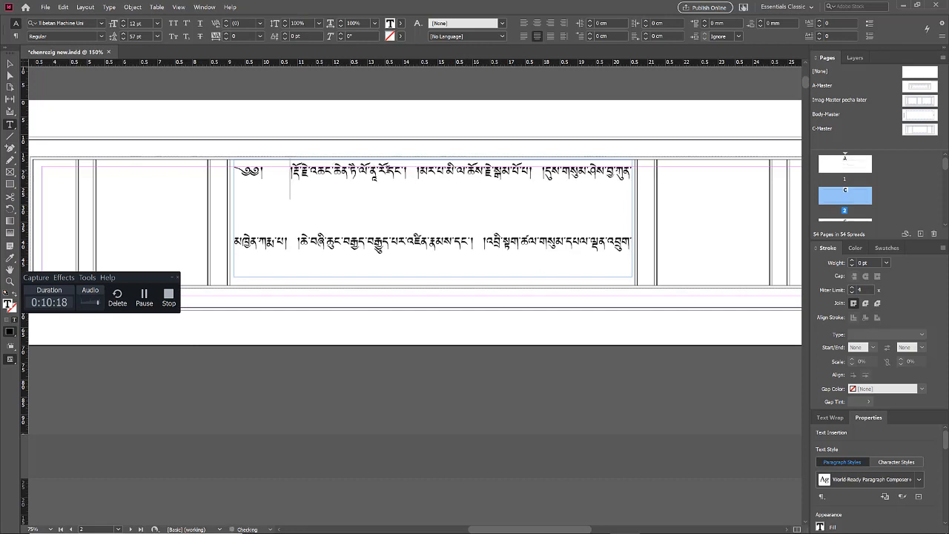
Restore the space between the opening head mark and the first phrase on page 2, and check the spacing in both lines
{"action": "key", "text": "BackSpace"}
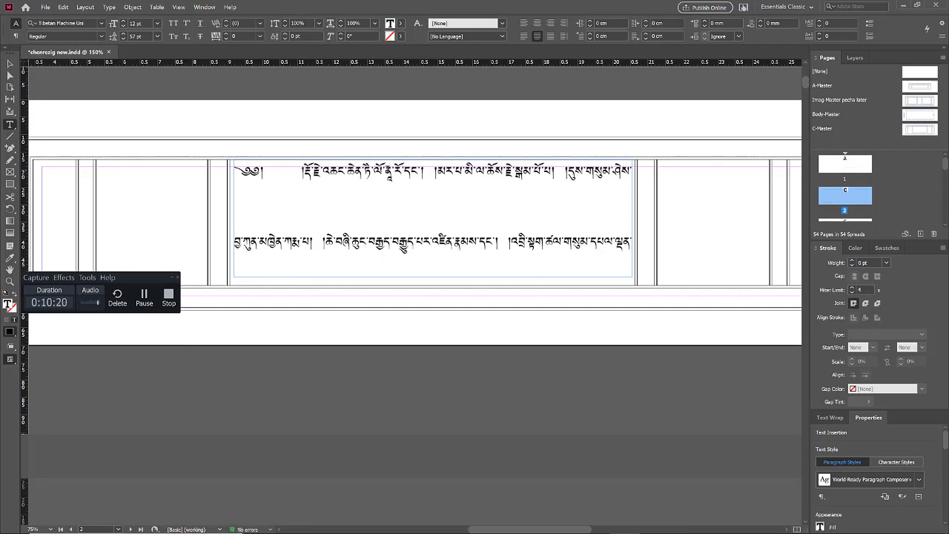
{"action": "scroll", "coordinate": [299, 238], "scroll_direction": "up", "scroll_amount": 1}
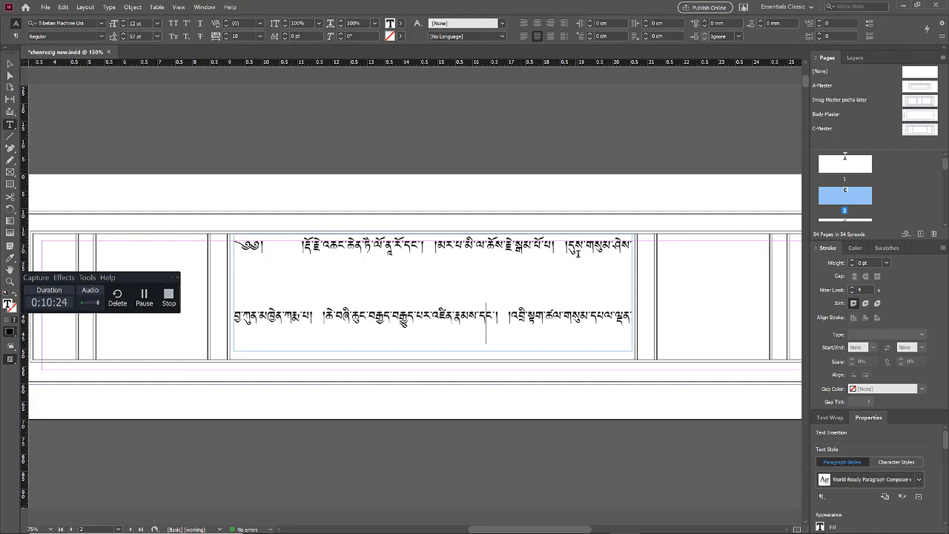
{"action": "scroll", "coordinate": [516, 289], "scroll_direction": "down", "scroll_amount": 1}
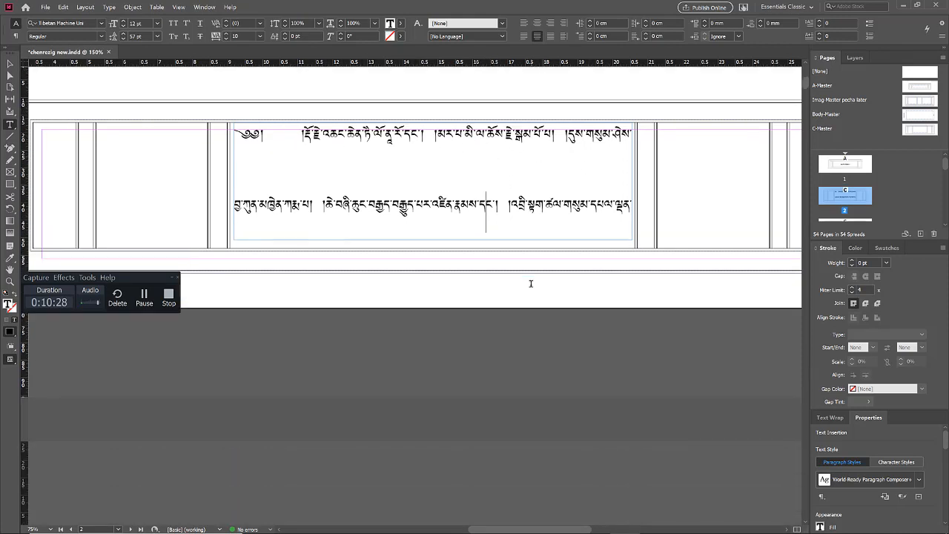
{"action": "scroll", "coordinate": [530, 282], "scroll_direction": "down", "scroll_amount": 5}
{"action": "scroll", "coordinate": [444, 286], "scroll_direction": "up", "scroll_amount": 15}
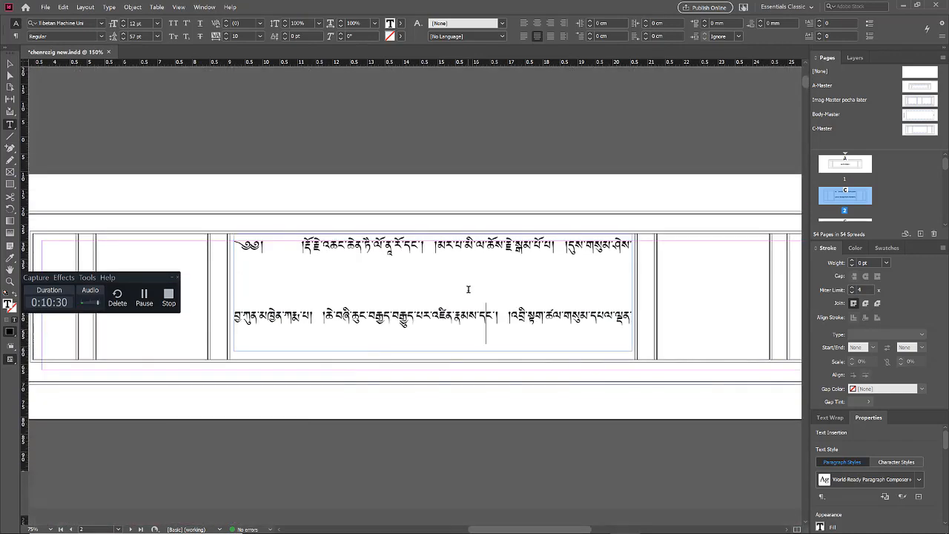
{"action": "scroll", "coordinate": [494, 304], "scroll_direction": "down", "scroll_amount": 10}
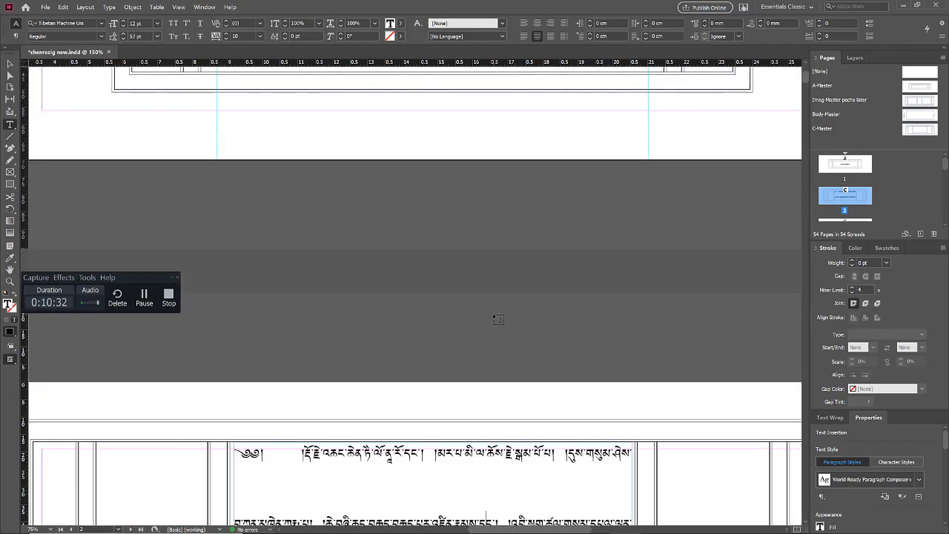
Examine the minimum, desired and maximum word and letter spacing in the Justification settings for the entire Tibetan story
{"action": "key", "text": "ctrl+a"}
{"action": "left_click", "coordinate": [943, 42]}
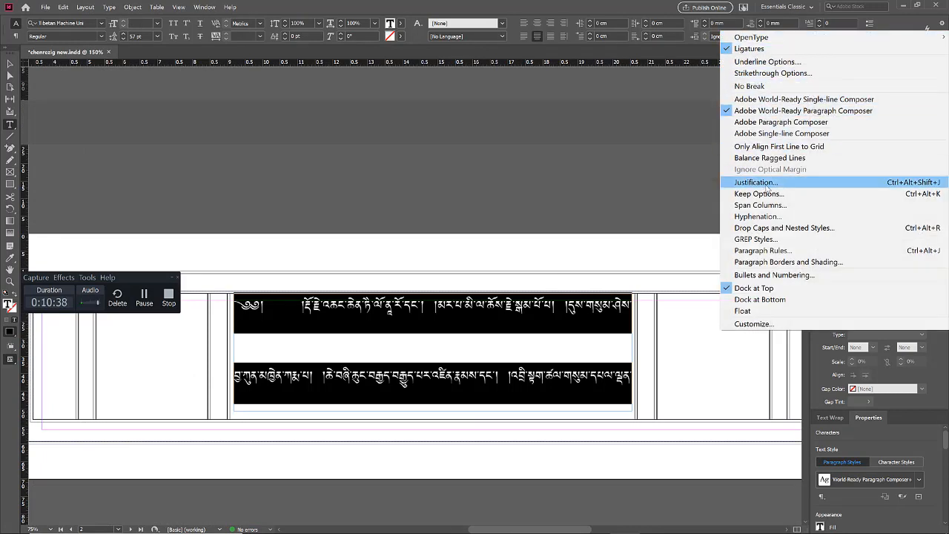
{"action": "left_click", "coordinate": [768, 185]}
{"action": "left_click_drag", "start_coordinate": [752, 112], "coordinate": [597, 147]}
{"action": "left_click", "coordinate": [621, 183]}
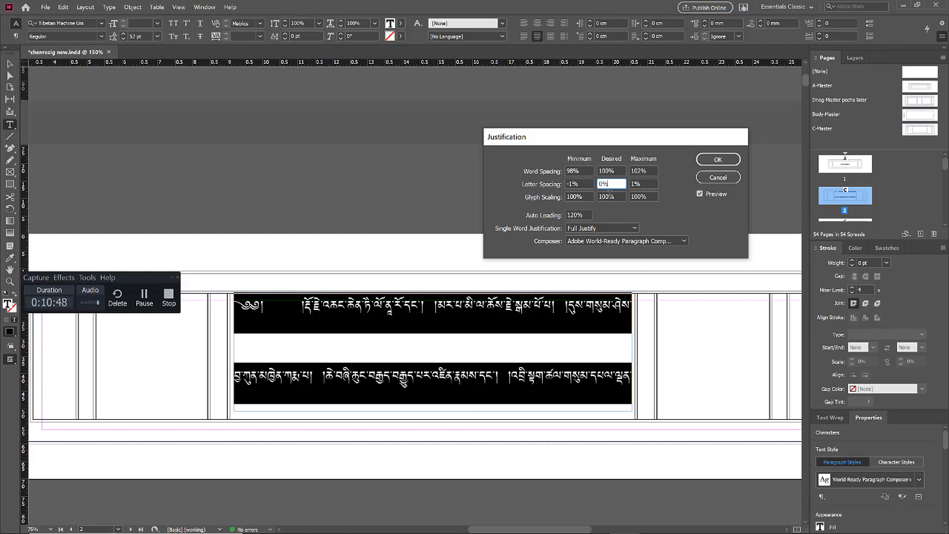
{"action": "left_click", "coordinate": [583, 171]}
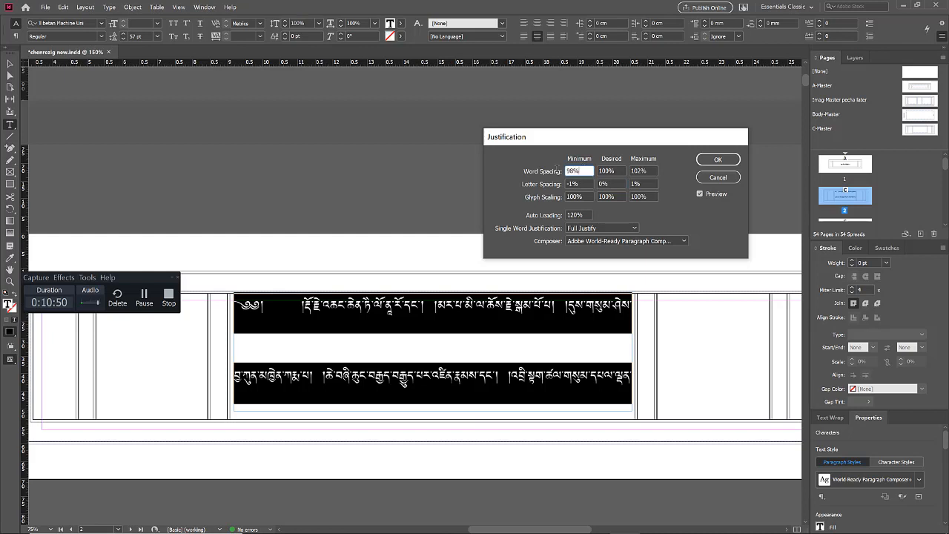
{"action": "key", "text": "Tab"}
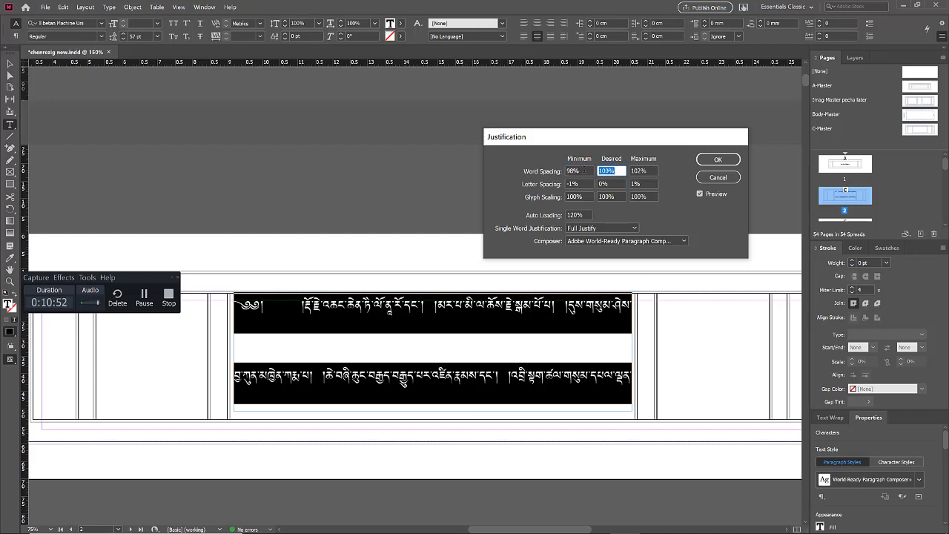
{"action": "key", "text": "Tab"}
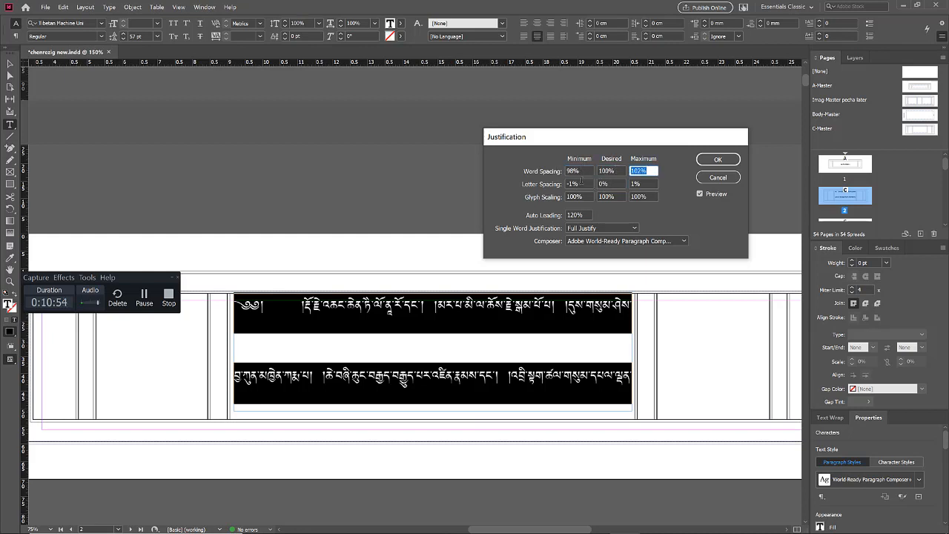
{"action": "key", "text": "Tab"}
{"action": "key", "text": "Tab"}
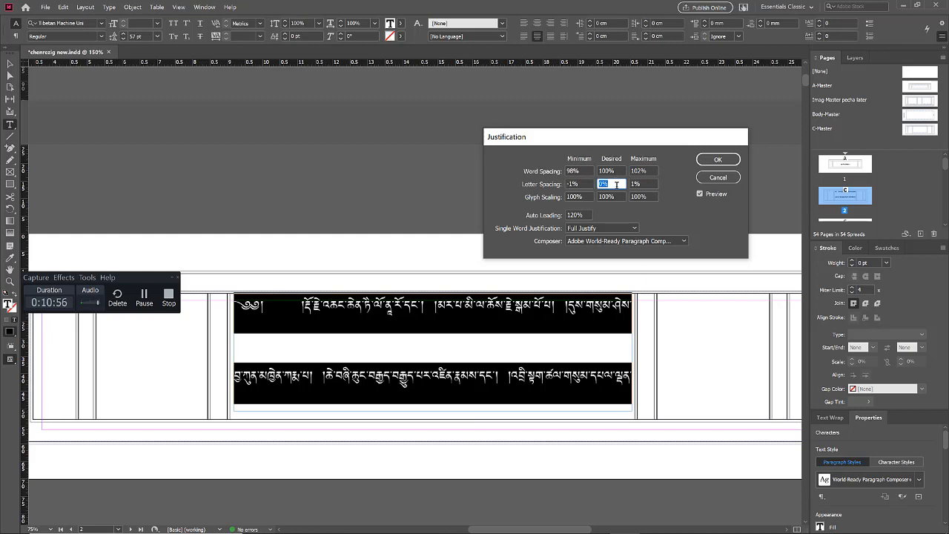
{"action": "key", "text": "Tab"}
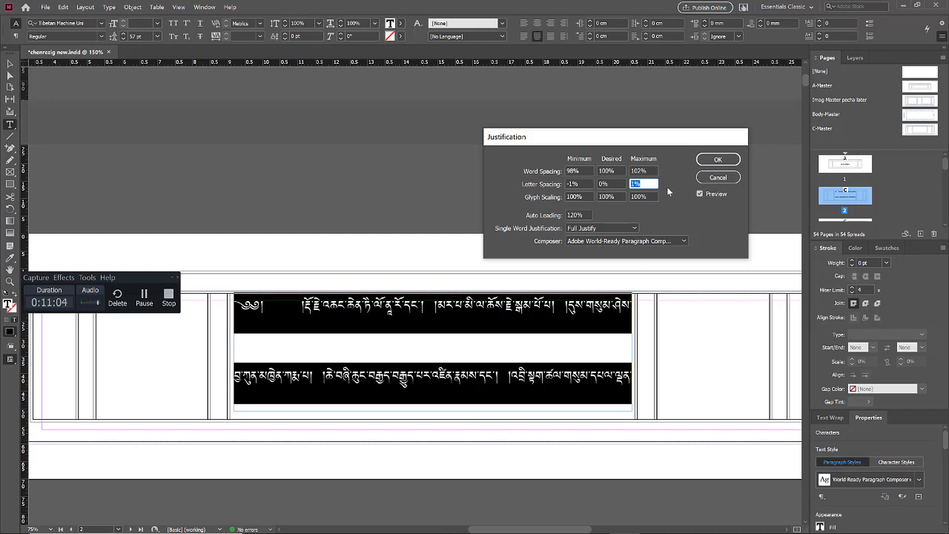
Review the composer choices and accept the Justification settings with Adobe World-Ready Paragraph Composer
{"action": "left_click", "coordinate": [654, 240]}
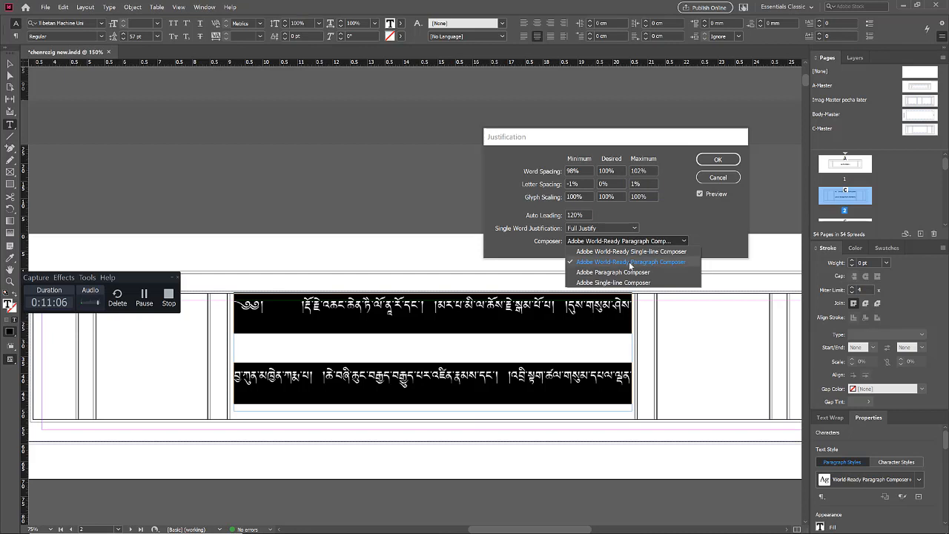
{"action": "left_click", "coordinate": [671, 242]}
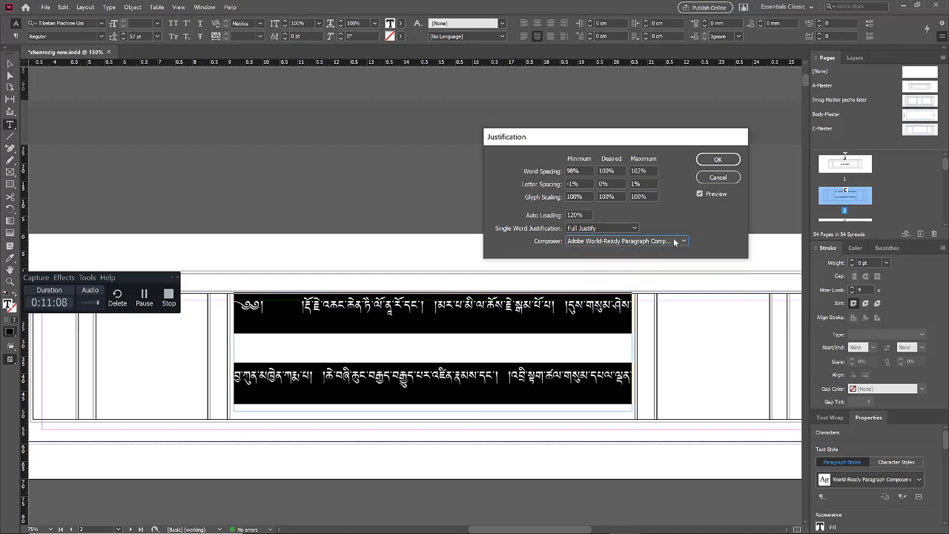
{"action": "left_click", "coordinate": [717, 162]}
Check the paragraph styles available for the selected Tibetan story and clear the text selection
{"action": "scroll", "coordinate": [642, 307], "scroll_direction": "down", "scroll_amount": 3}
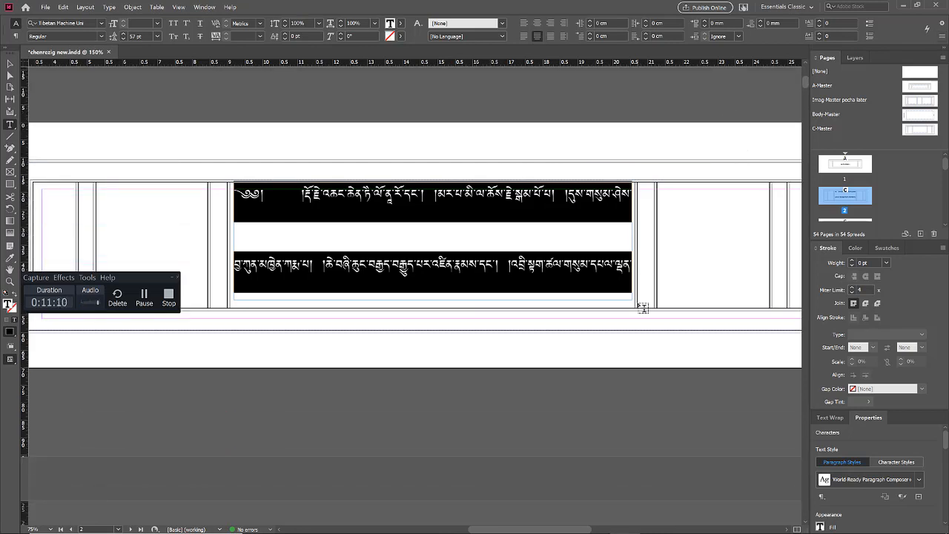
{"action": "scroll", "coordinate": [642, 307], "scroll_direction": "down", "scroll_amount": 10}
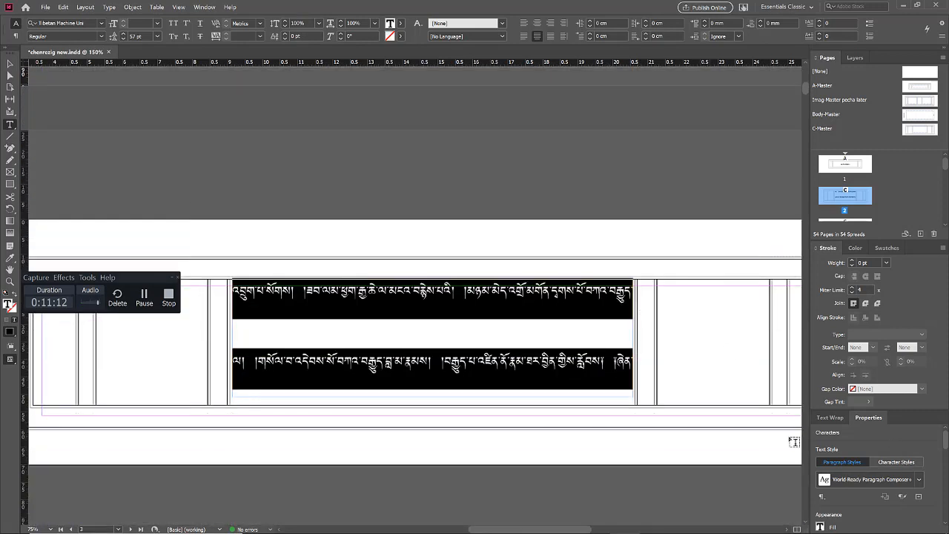
{"action": "left_click", "coordinate": [919, 479]}
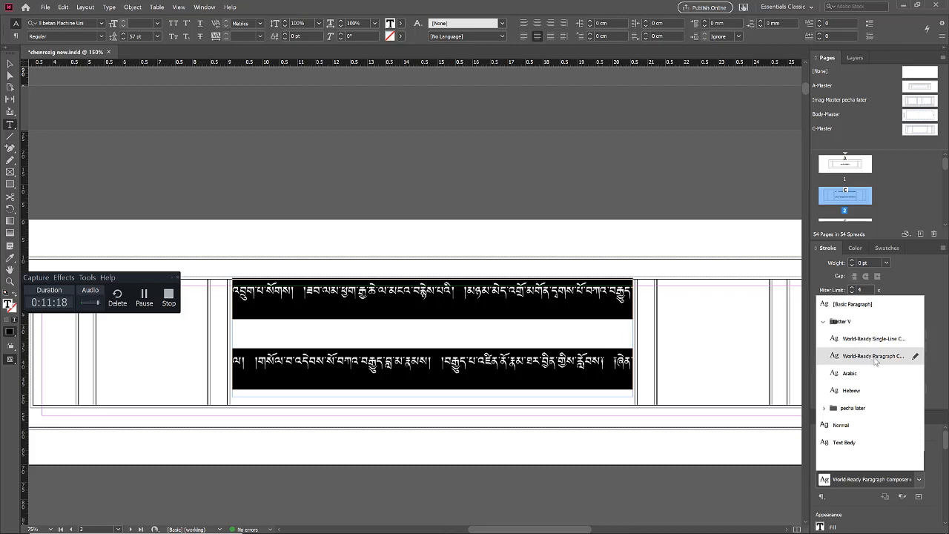
{"action": "left_click", "coordinate": [852, 442]}
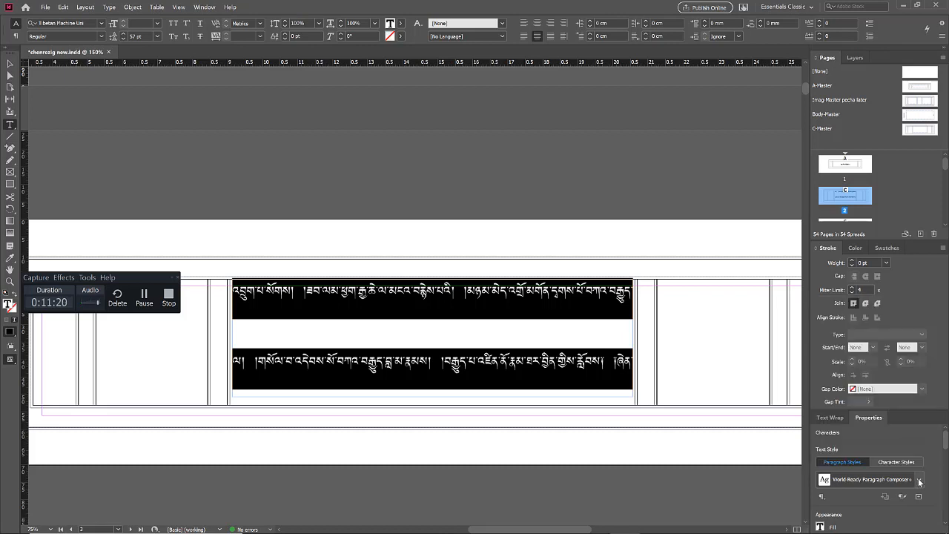
{"action": "left_click", "coordinate": [601, 308]}
Draw an empty rectangular picture frame about 3.17 cm wide and 35.8 mm high, filling the panel left of page 2's Tibetan text
{"action": "scroll", "coordinate": [517, 285], "scroll_direction": "up", "scroll_amount": 6}
{"action": "scroll", "coordinate": [490, 266], "scroll_direction": "down", "scroll_amount": 1}
{"action": "scroll", "coordinate": [490, 267], "scroll_direction": "up", "scroll_amount": 7}
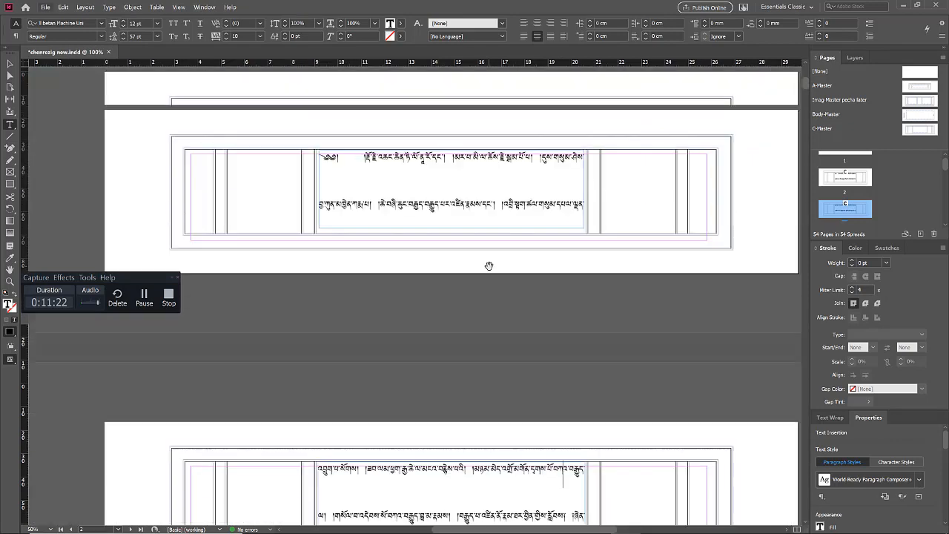
{"action": "key", "text": "v"}
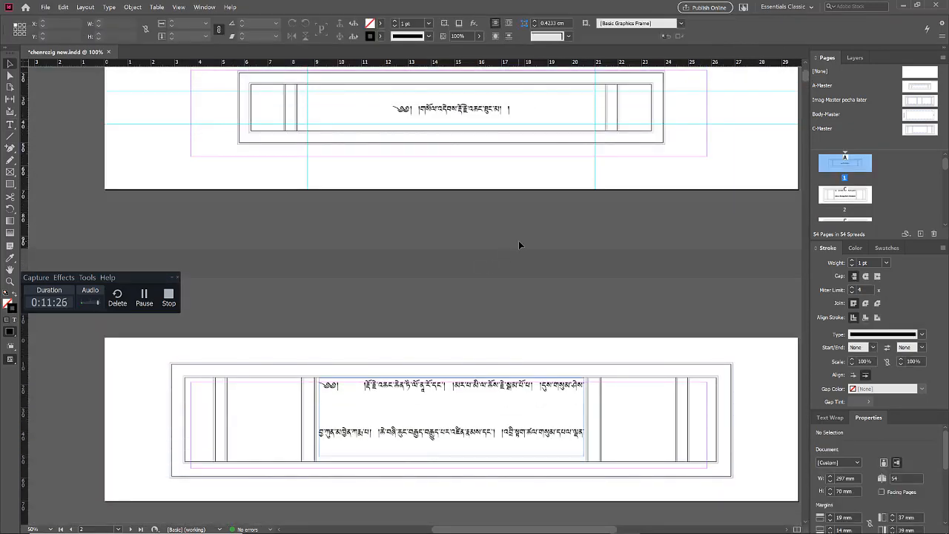
{"action": "scroll", "coordinate": [508, 256], "scroll_direction": "down", "scroll_amount": 2}
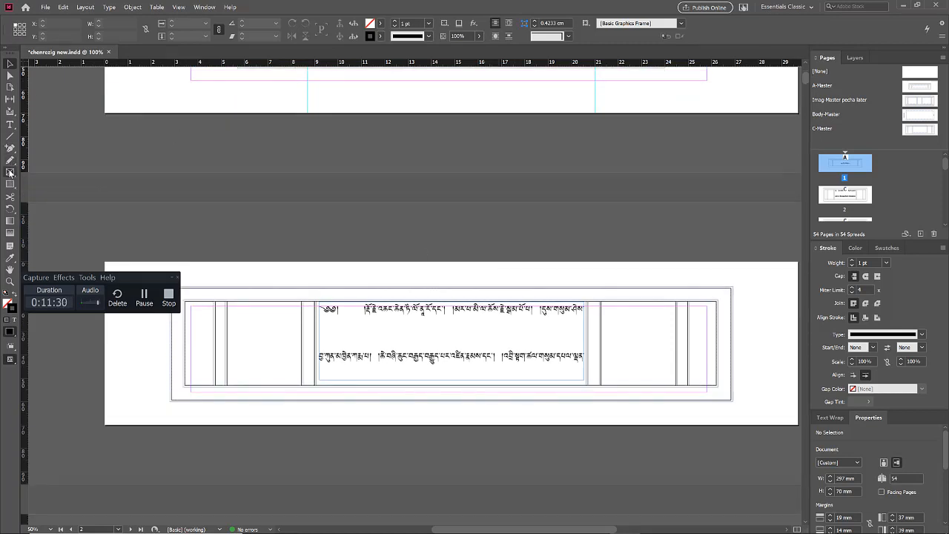
{"action": "left_click", "coordinate": [9, 172]}
{"action": "left_click_drag", "start_coordinate": [228, 303], "coordinate": [301, 386]}
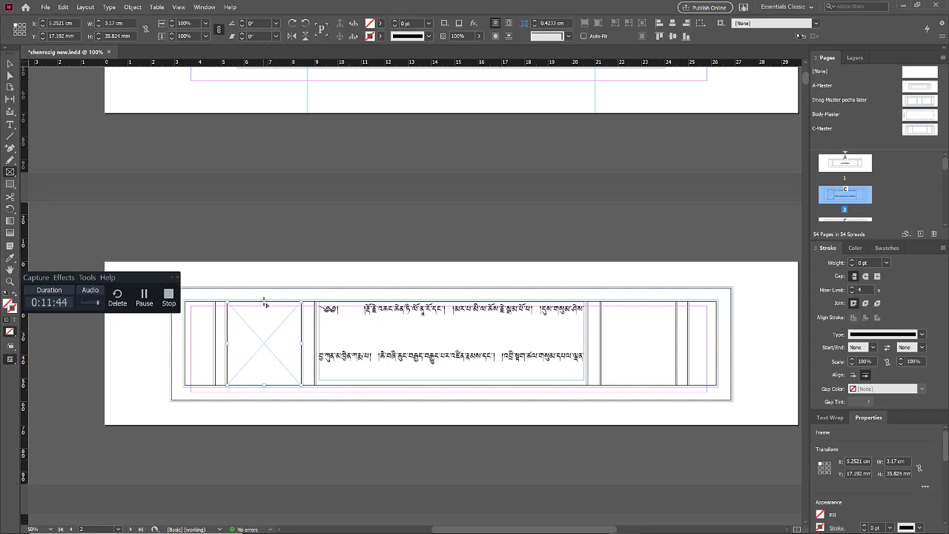
Place the tilopa image from the Desktop into the empty picture frame and clear the selection
{"action": "left_click", "coordinate": [45, 8]}
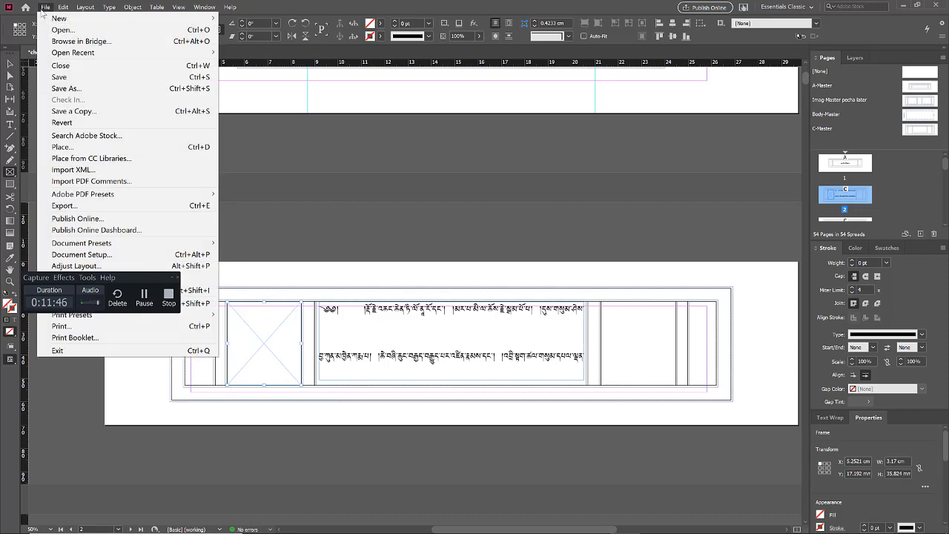
{"action": "left_click", "coordinate": [134, 151]}
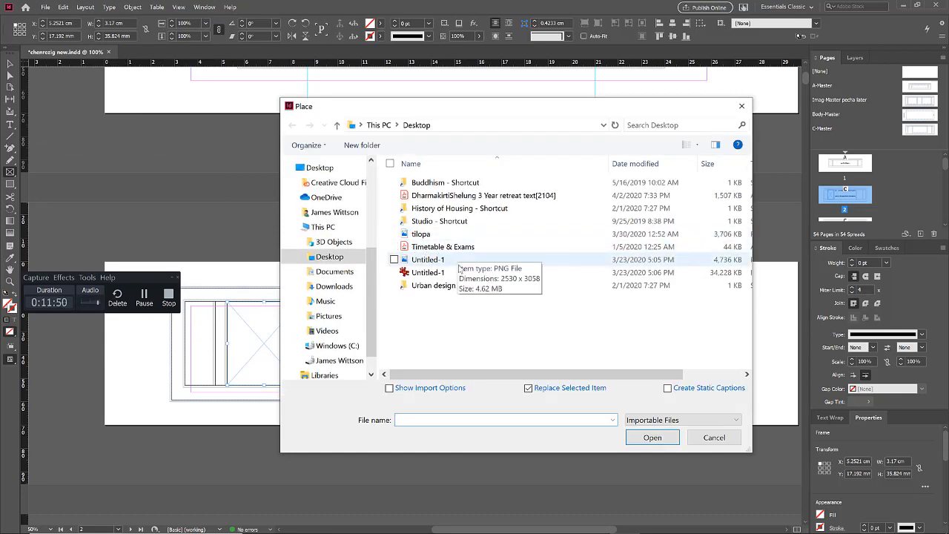
{"action": "left_click", "coordinate": [472, 237]}
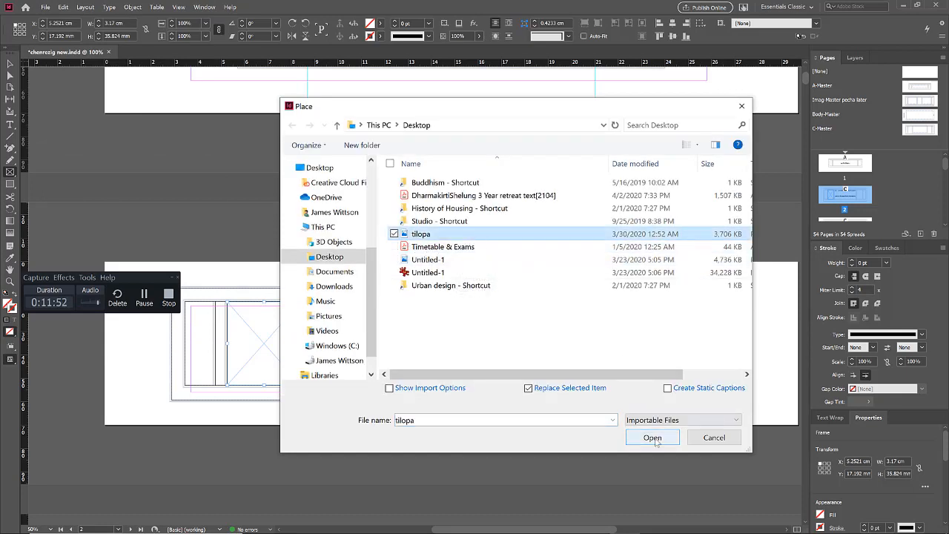
{"action": "left_click", "coordinate": [652, 437]}
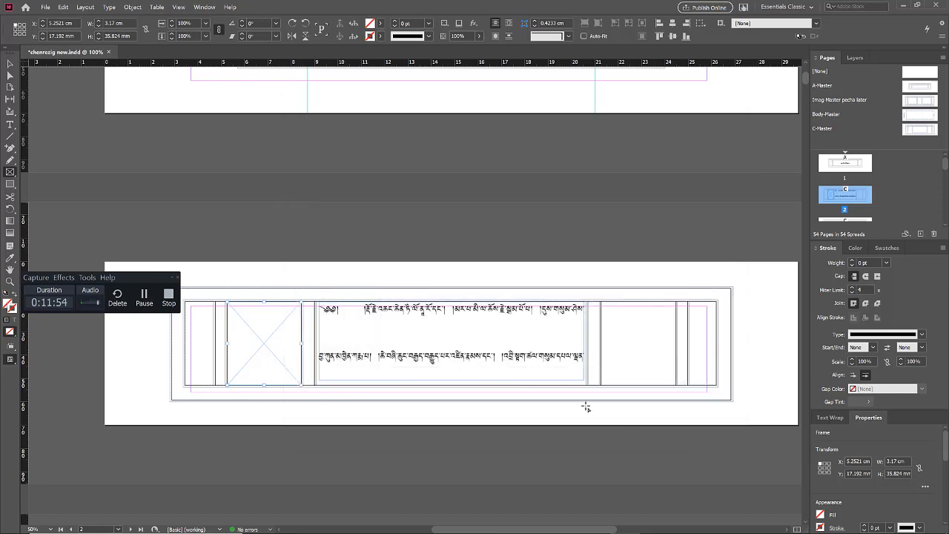
{"action": "key", "text": "v"}
{"action": "left_click", "coordinate": [325, 271]}
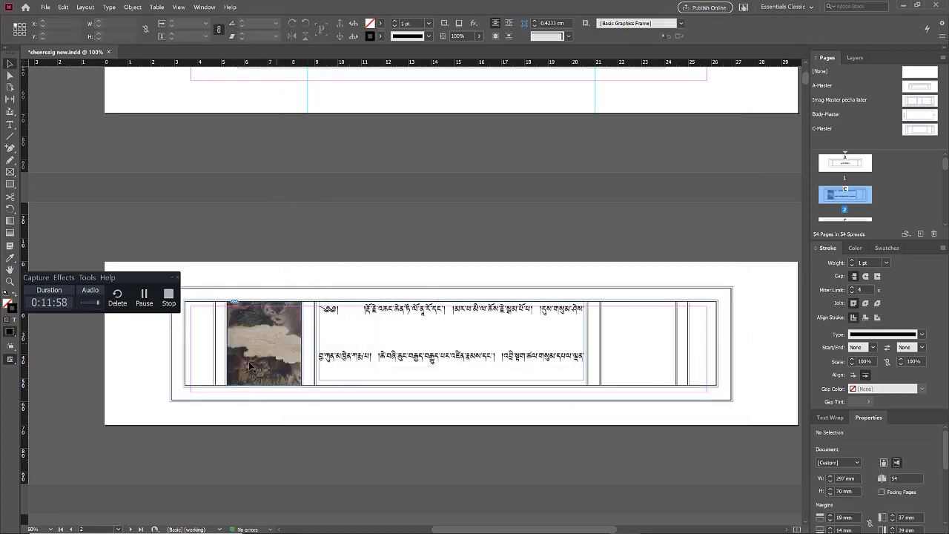
Fit the tilopa image proportionally within its frame on page 2
{"action": "scroll", "coordinate": [249, 361], "scroll_direction": "up", "scroll_amount": 1}
{"action": "scroll", "coordinate": [259, 348], "scroll_direction": "up", "scroll_amount": 1}
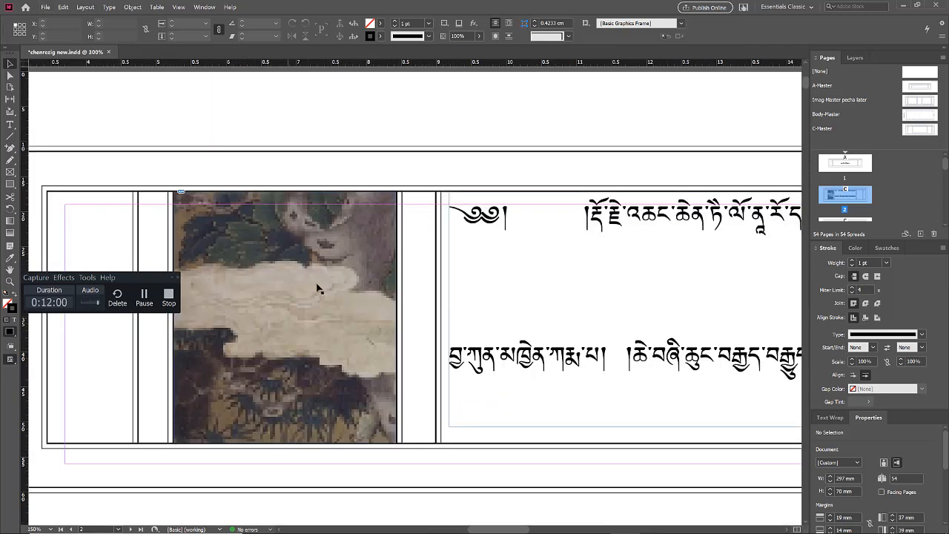
{"action": "scroll", "coordinate": [262, 361], "scroll_direction": "down", "scroll_amount": 3}
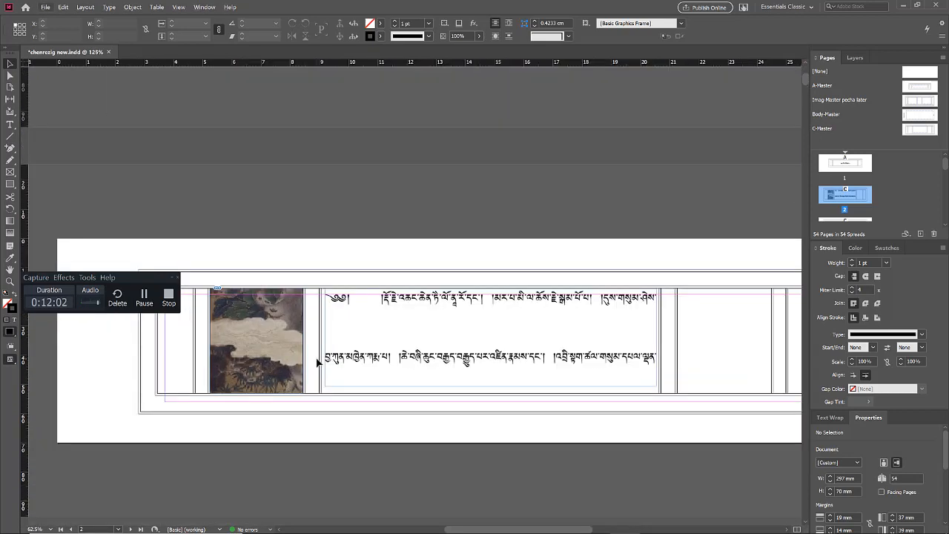
{"action": "left_click", "coordinate": [239, 347]}
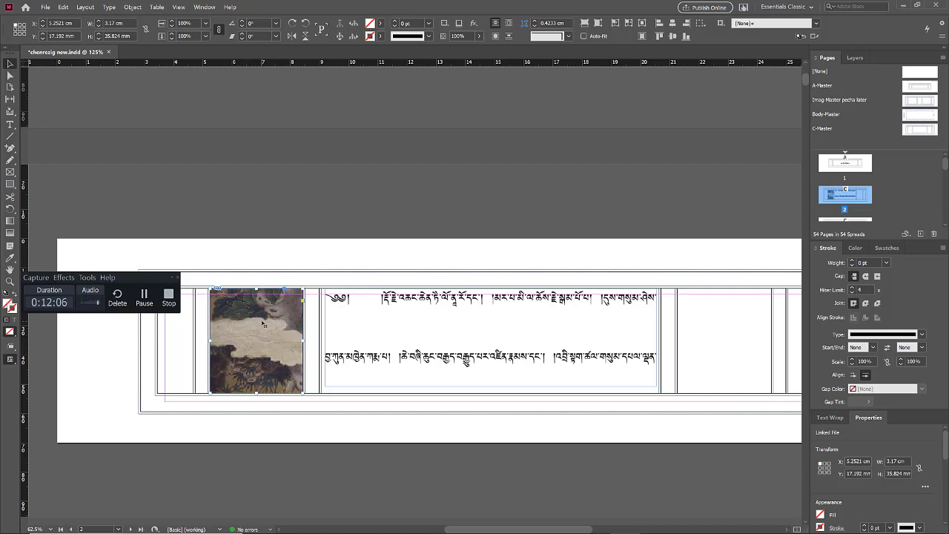
{"action": "right_click", "coordinate": [262, 320]}
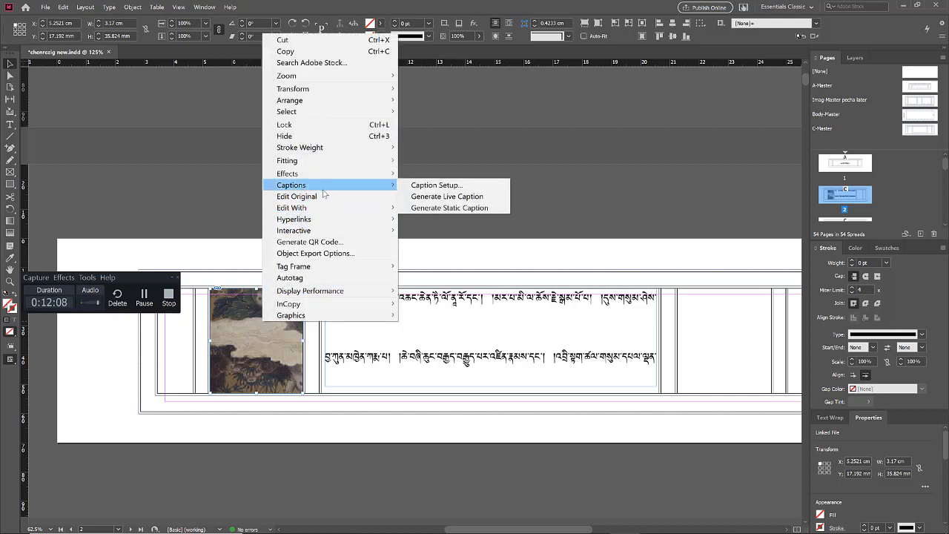
{"action": "mouse_move", "coordinate": [355, 165]}
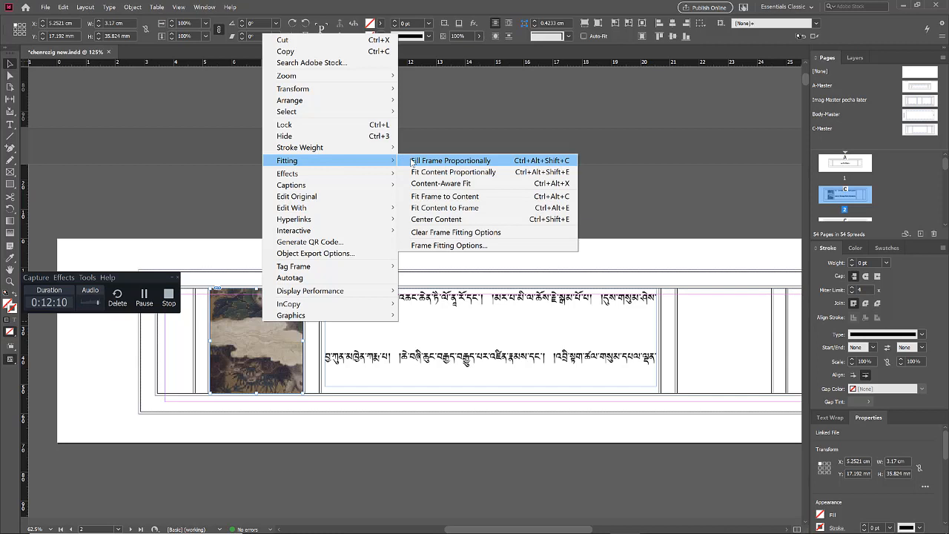
{"action": "left_click", "coordinate": [456, 172]}
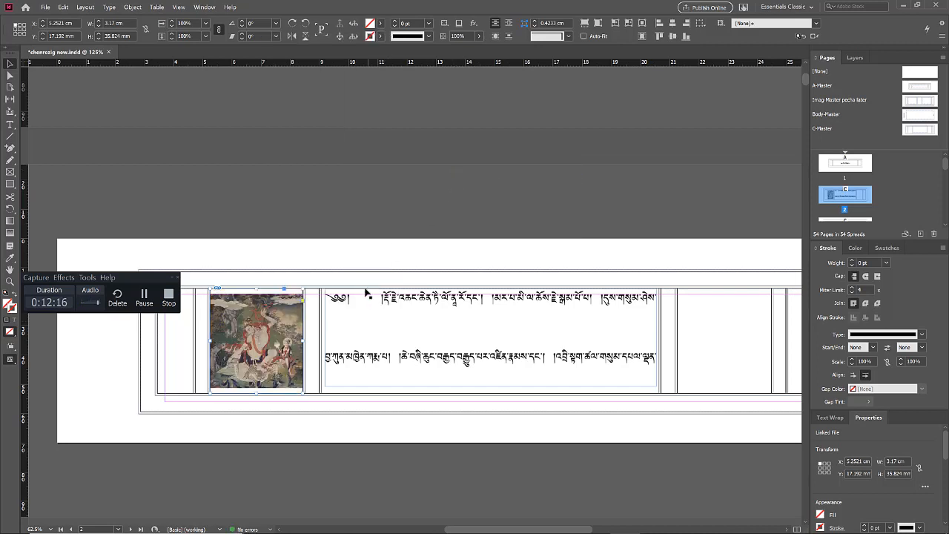
Enlarge the tilopa image inside its frame on page 2 to about 3.83 cm by 38.95 mm so it fills the frame
{"action": "left_click", "coordinate": [319, 274]}
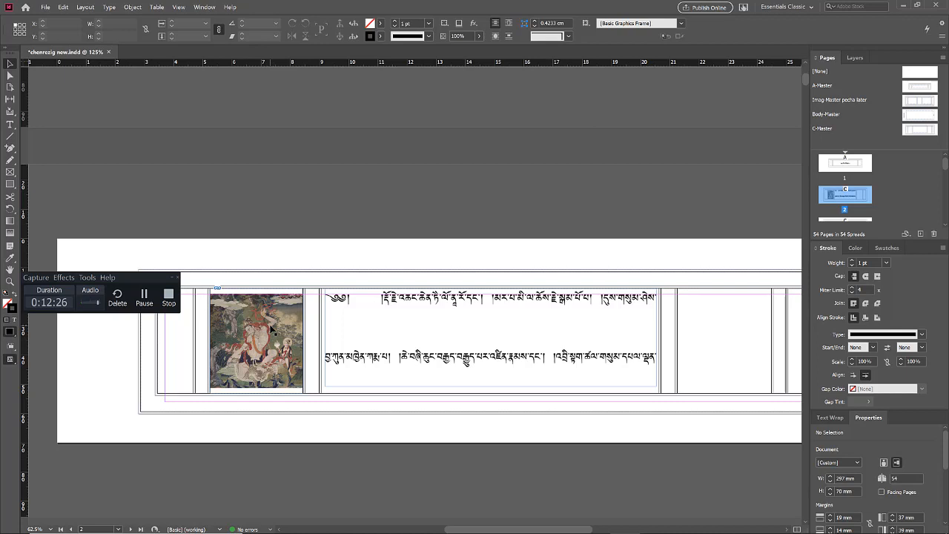
{"action": "left_click", "coordinate": [272, 330]}
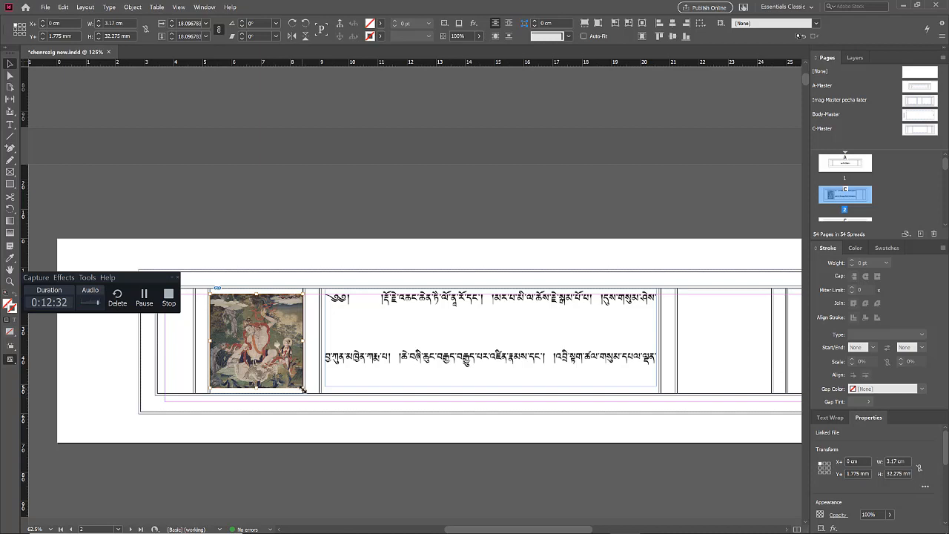
{"action": "left_click_drag", "start_coordinate": [303, 388], "coordinate": [311, 393]}
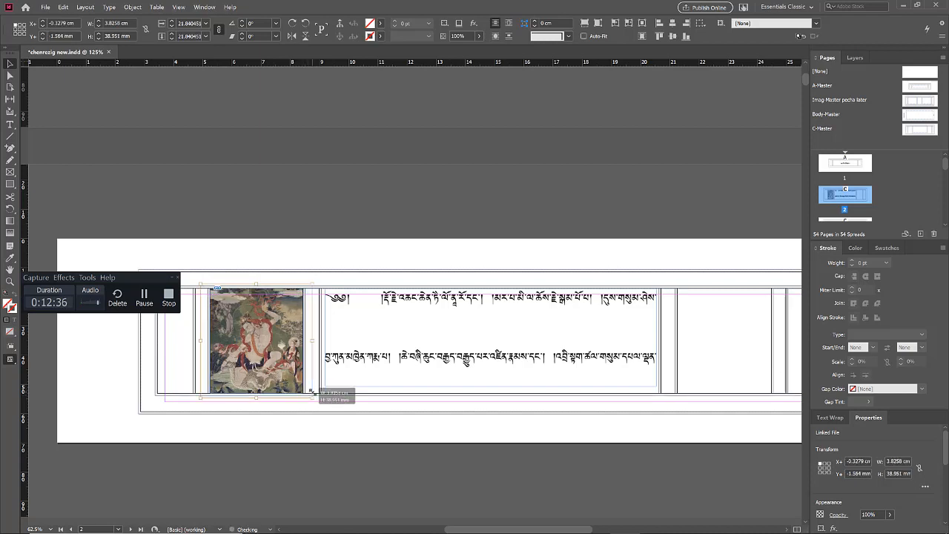
{"action": "left_click", "coordinate": [363, 272]}
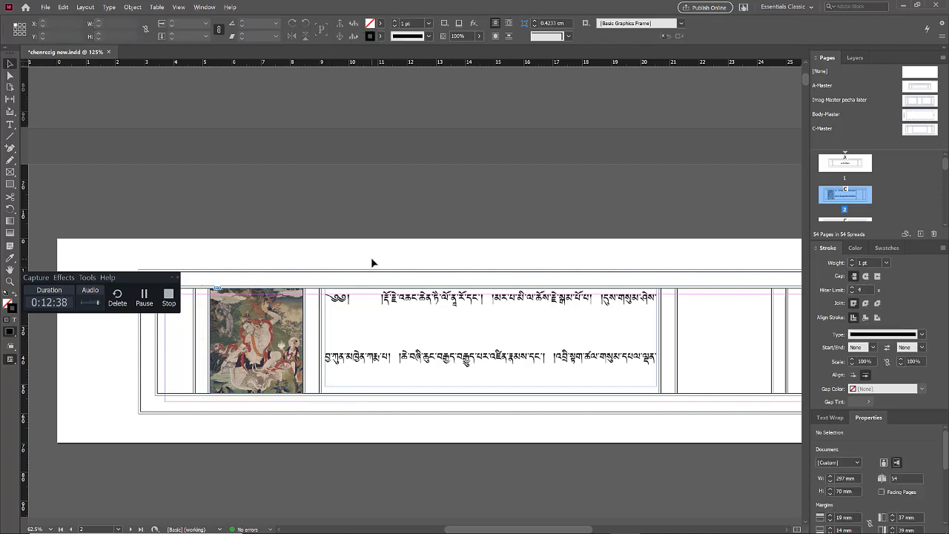
Scale page 2's tilopa picture frame down to about 3.08 cm wide and 34.8 mm high, clear of the panel borders
{"action": "scroll", "coordinate": [374, 262], "scroll_direction": "down", "scroll_amount": 1}
{"action": "scroll", "coordinate": [255, 307], "scroll_direction": "up", "scroll_amount": 2}
{"action": "left_click", "coordinate": [256, 306]}
{"action": "scroll", "coordinate": [293, 341], "scroll_direction": "up", "scroll_amount": 1}
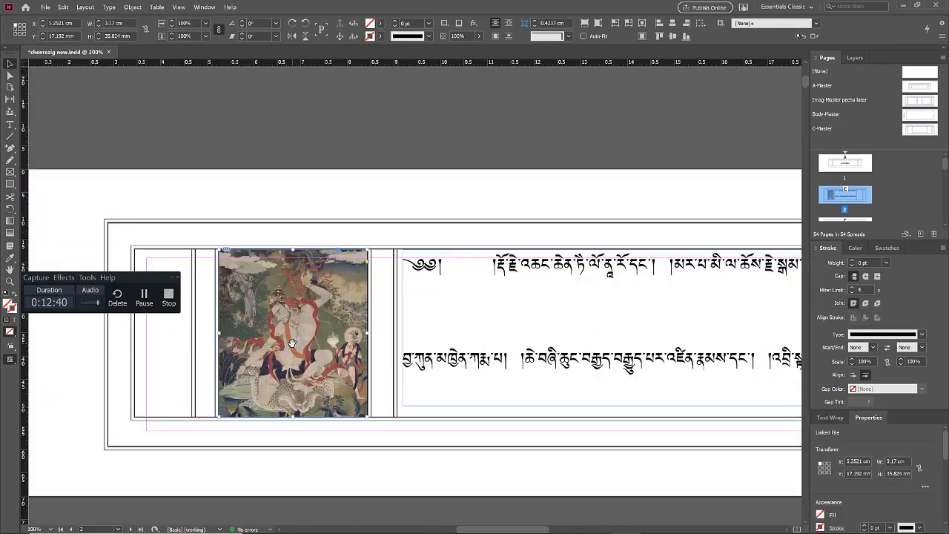
{"action": "left_click_drag", "start_coordinate": [366, 415], "coordinate": [365, 415]}
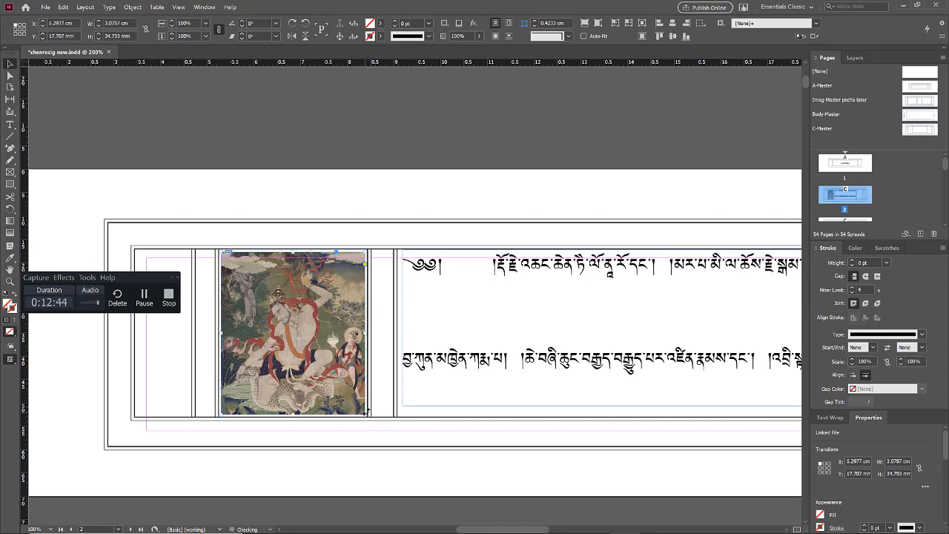
{"action": "left_click", "coordinate": [384, 216]}
{"action": "scroll", "coordinate": [210, 206], "scroll_direction": "down", "scroll_amount": 1}
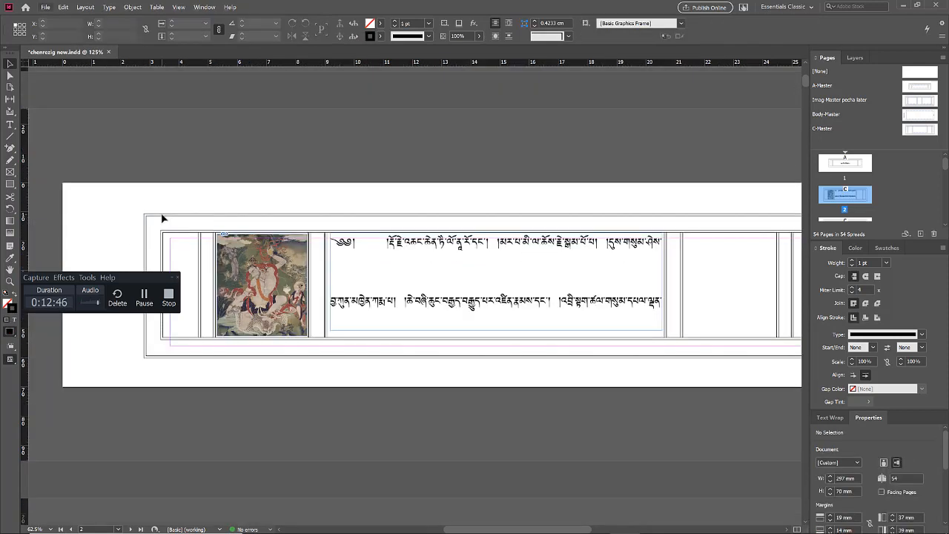
{"action": "scroll", "coordinate": [206, 278], "scroll_direction": "down", "scroll_amount": 1}
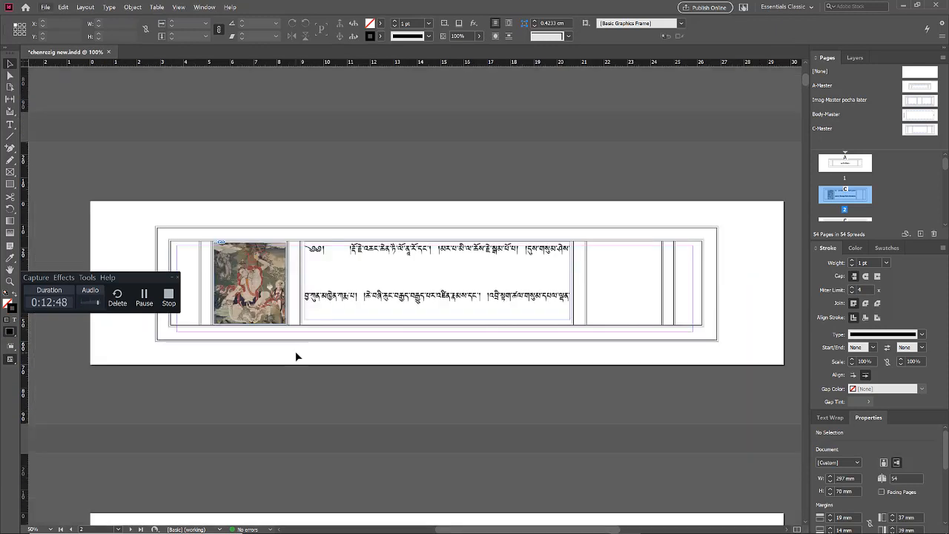
Review the tilopa image's placement on page 2 alongside pages 1 and 3 and clear the selection
{"action": "scroll", "coordinate": [319, 312], "scroll_direction": "up", "scroll_amount": 1}
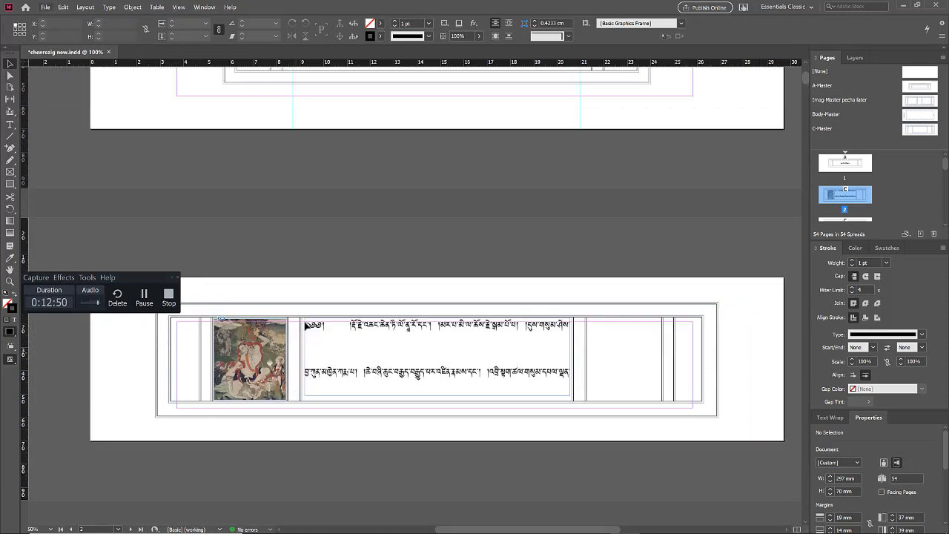
{"action": "scroll", "coordinate": [333, 266], "scroll_direction": "down", "scroll_amount": 1}
{"action": "scroll", "coordinate": [335, 269], "scroll_direction": "up", "scroll_amount": 1}
{"action": "scroll", "coordinate": [334, 271], "scroll_direction": "up", "scroll_amount": 2}
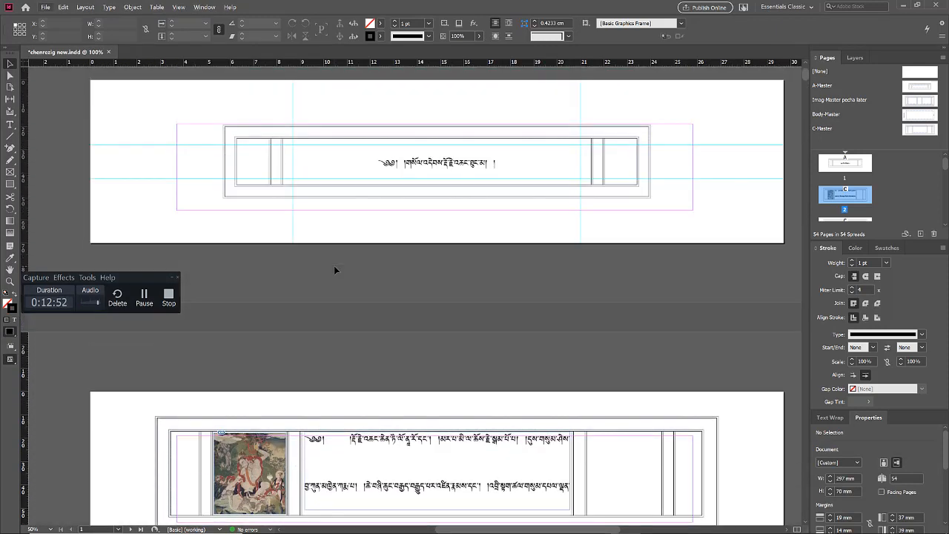
{"action": "scroll", "coordinate": [334, 270], "scroll_direction": "down", "scroll_amount": 7}
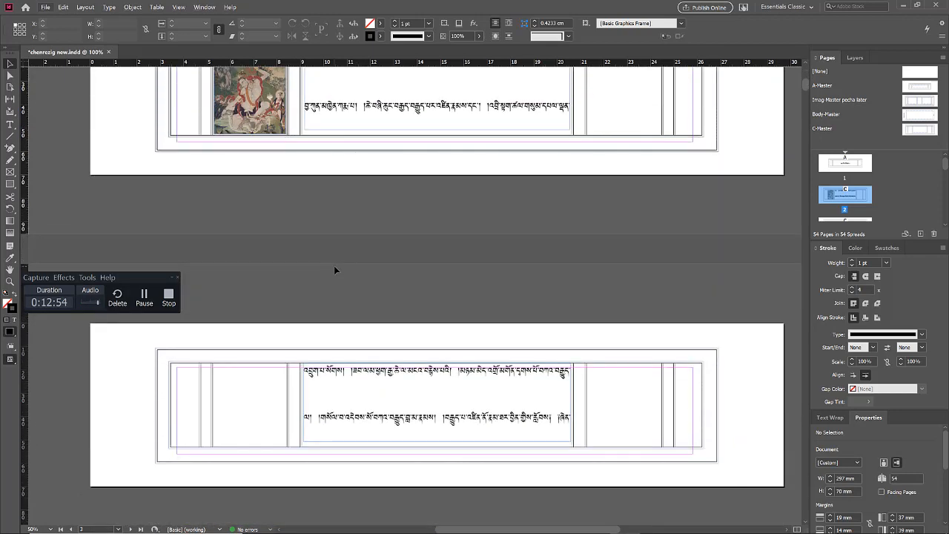
{"action": "scroll", "coordinate": [335, 270], "scroll_direction": "up", "scroll_amount": 2}
{"action": "scroll", "coordinate": [334, 270], "scroll_direction": "up", "scroll_amount": 1}
{"action": "left_click", "coordinate": [273, 217]}
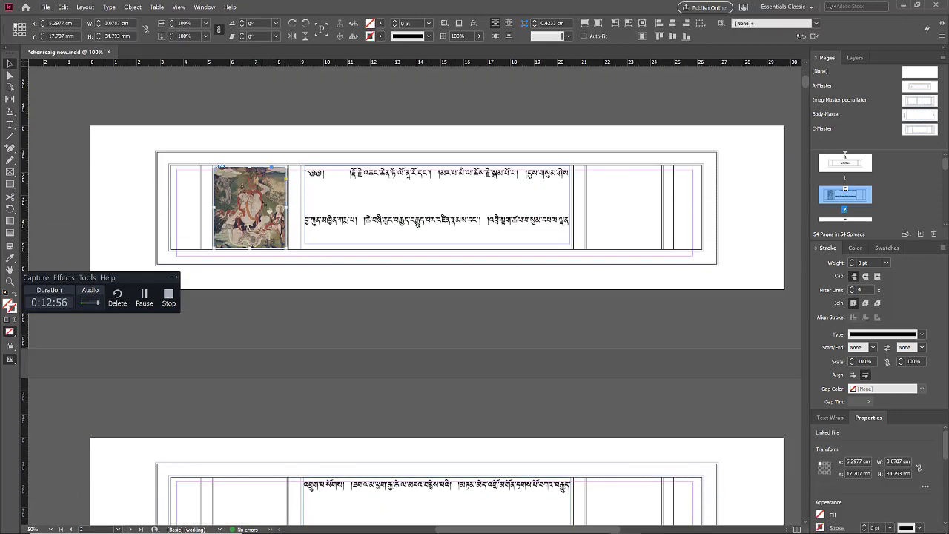
{"action": "scroll", "coordinate": [275, 260], "scroll_direction": "up", "scroll_amount": 1}
{"action": "scroll", "coordinate": [289, 272], "scroll_direction": "down", "scroll_amount": 1}
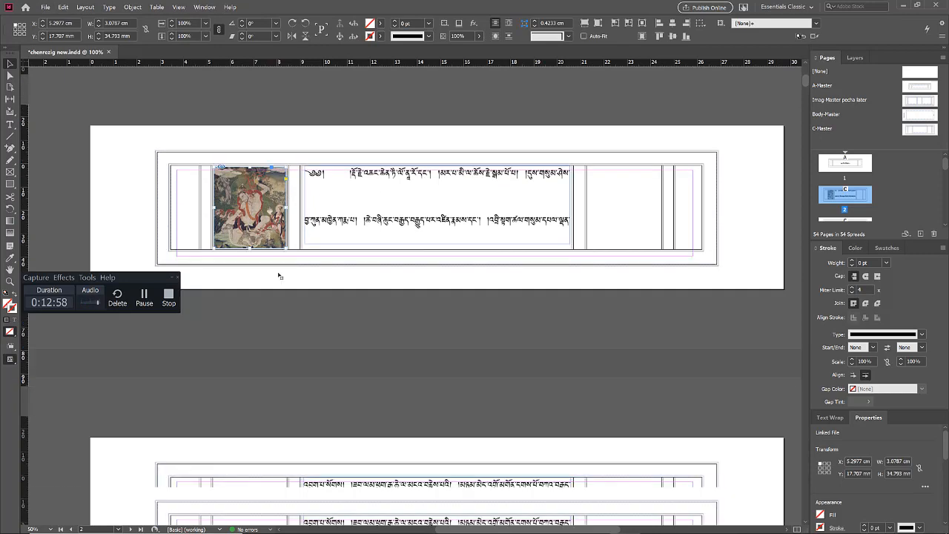
{"action": "scroll", "coordinate": [262, 340], "scroll_direction": "down", "scroll_amount": 1}
{"action": "scroll", "coordinate": [262, 342], "scroll_direction": "up", "scroll_amount": 1}
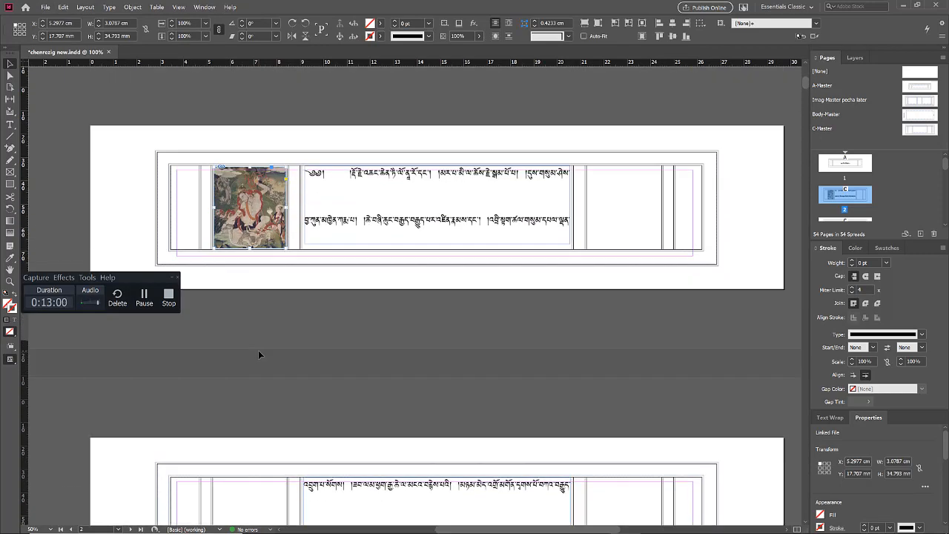
{"action": "left_click", "coordinate": [258, 350]}
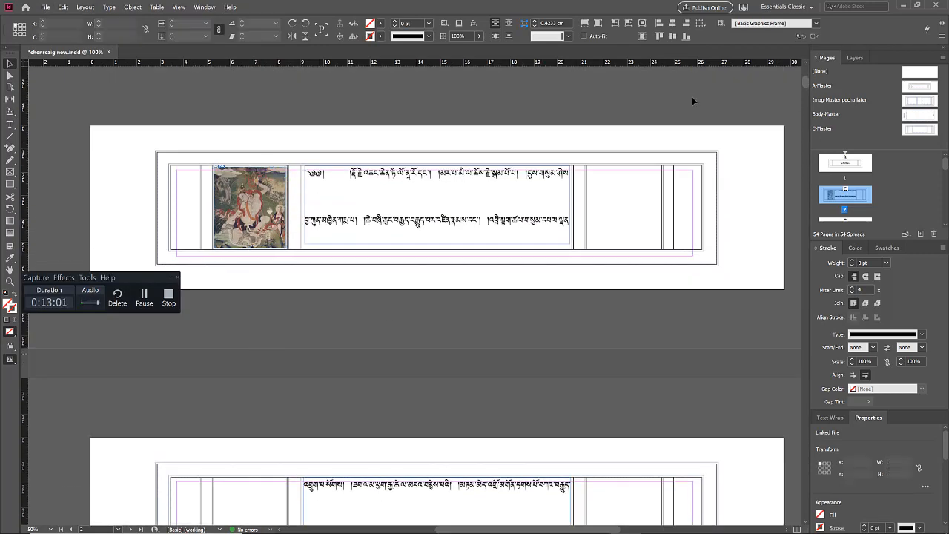
Open the Imag-Master pecha later master and draw a rectangular picture frame about 3.22 cm by 34.3 mm in its central panel
{"action": "double_click", "coordinate": [920, 104]}
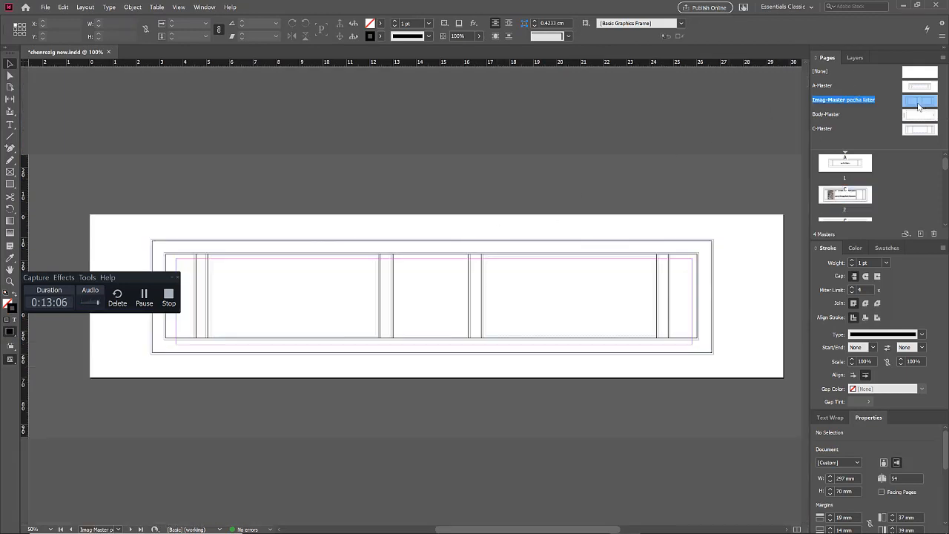
{"action": "left_click", "coordinate": [41, 9]}
{"action": "left_click", "coordinate": [41, 9]}
{"action": "left_click", "coordinate": [11, 171]}
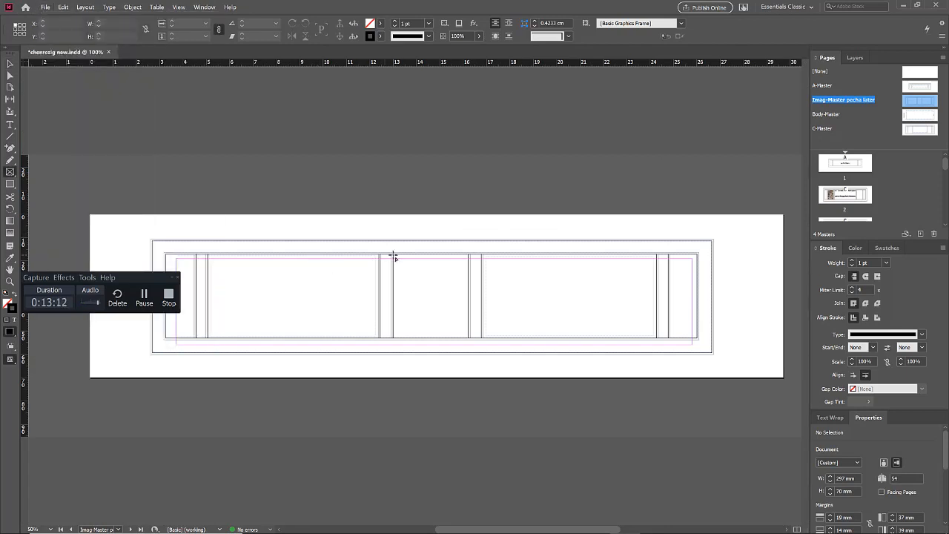
{"action": "left_click_drag", "start_coordinate": [394, 255], "coordinate": [467, 335]}
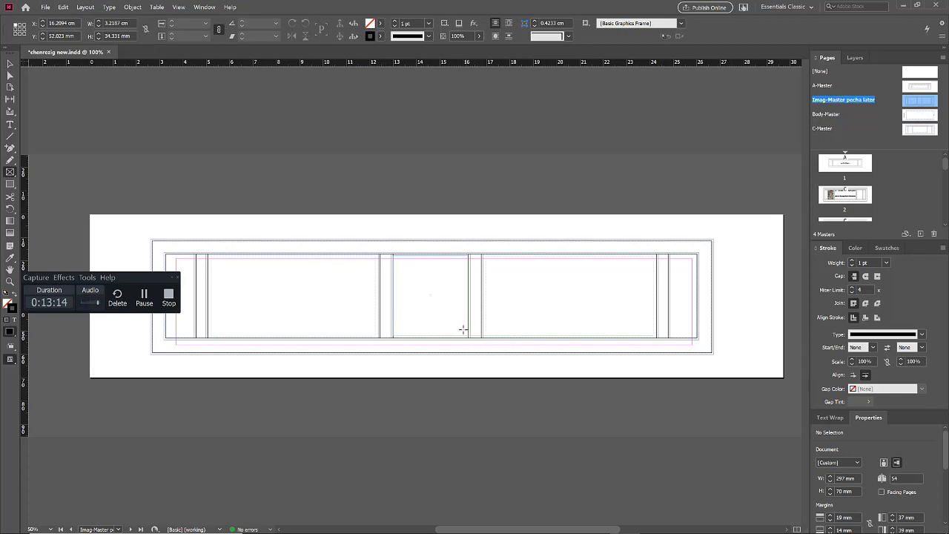
Place the tilopa image from the Desktop into the master's central frame, fit it proportionally and clear the selection
{"action": "key", "text": "ctrl+d"}
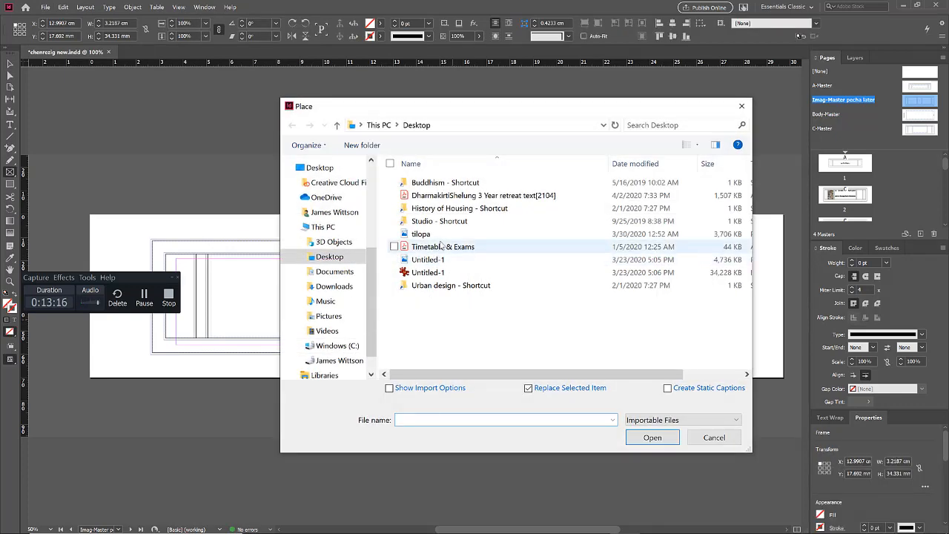
{"action": "double_click", "coordinate": [430, 235]}
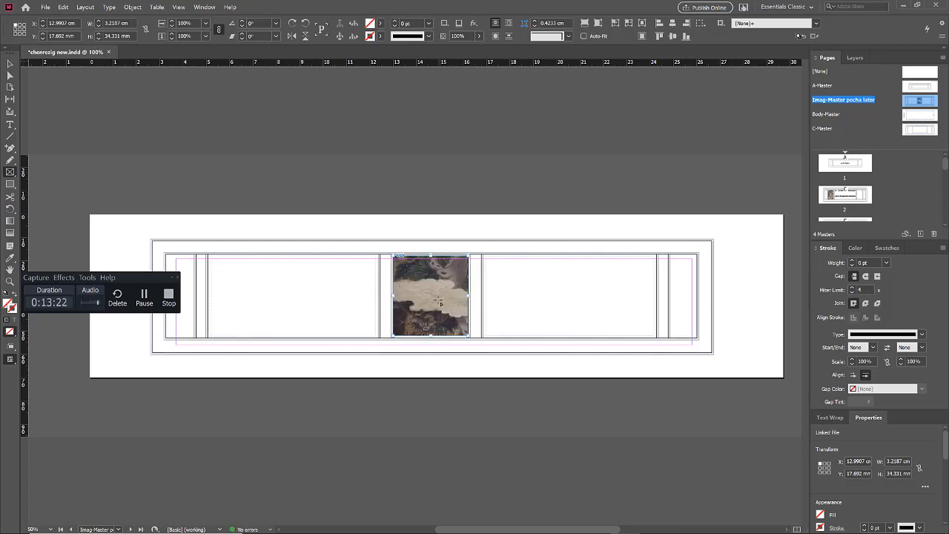
{"action": "left_click", "coordinate": [627, 256]}
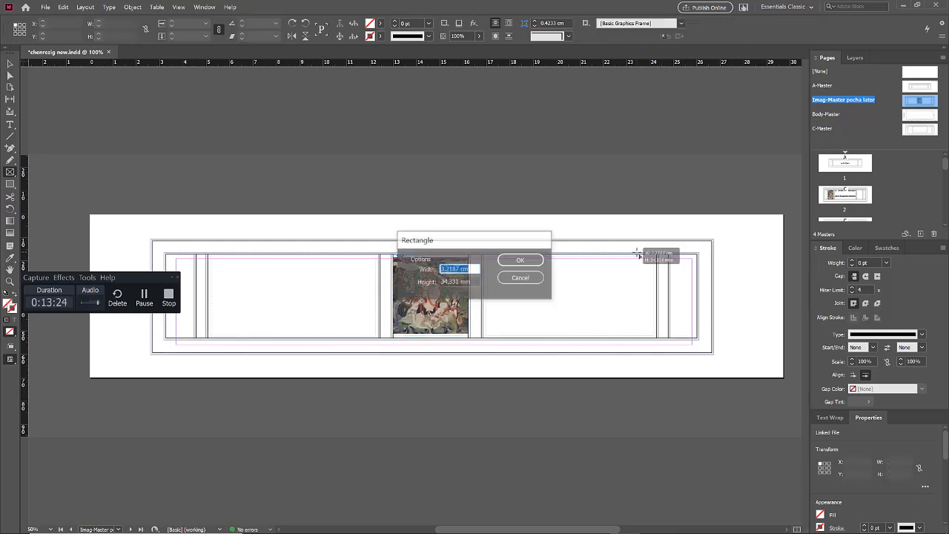
{"action": "left_click", "coordinate": [542, 276]}
{"action": "key", "text": "v"}
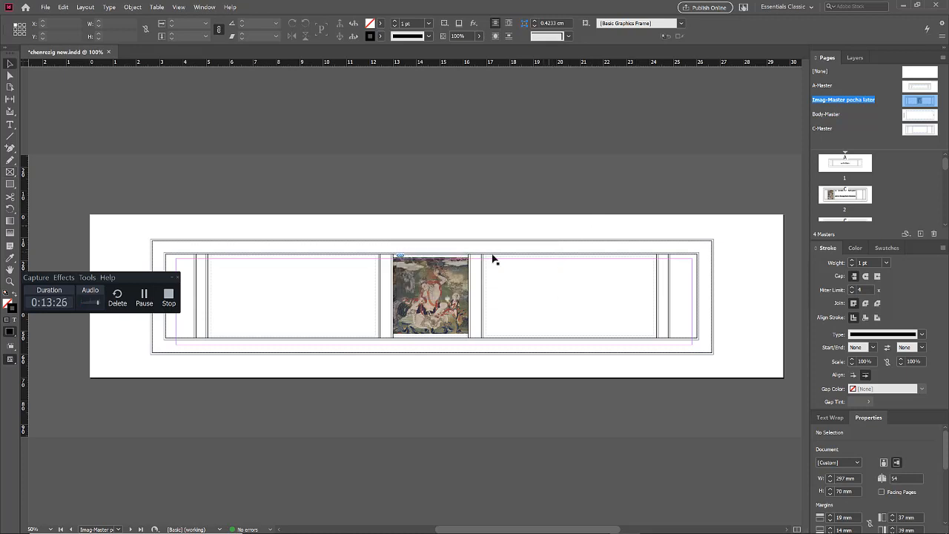
Apply the Imag-Master pecha later master to page 2 and delete the tilopa image overlapping its first text column
{"action": "scroll", "coordinate": [832, 189], "scroll_direction": "down", "scroll_amount": 1}
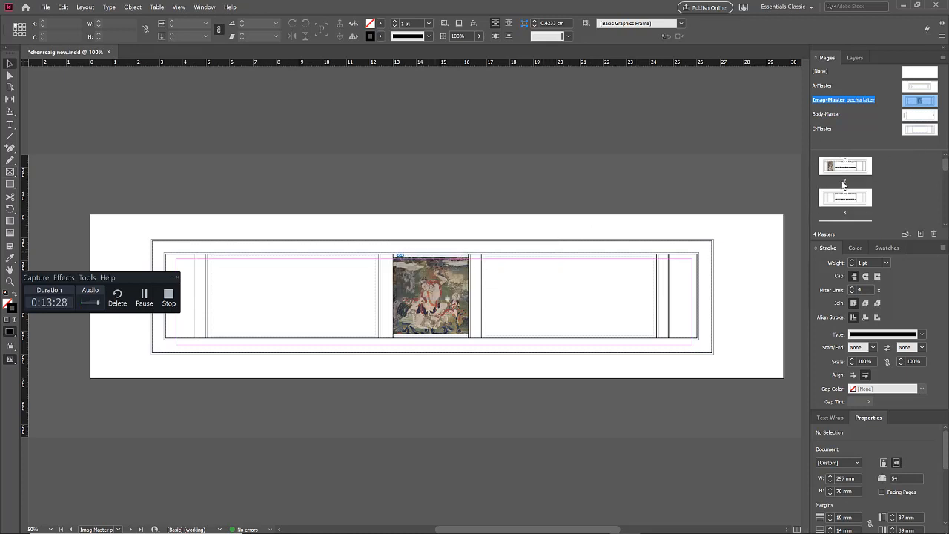
{"action": "left_click_drag", "start_coordinate": [923, 103], "coordinate": [846, 185]}
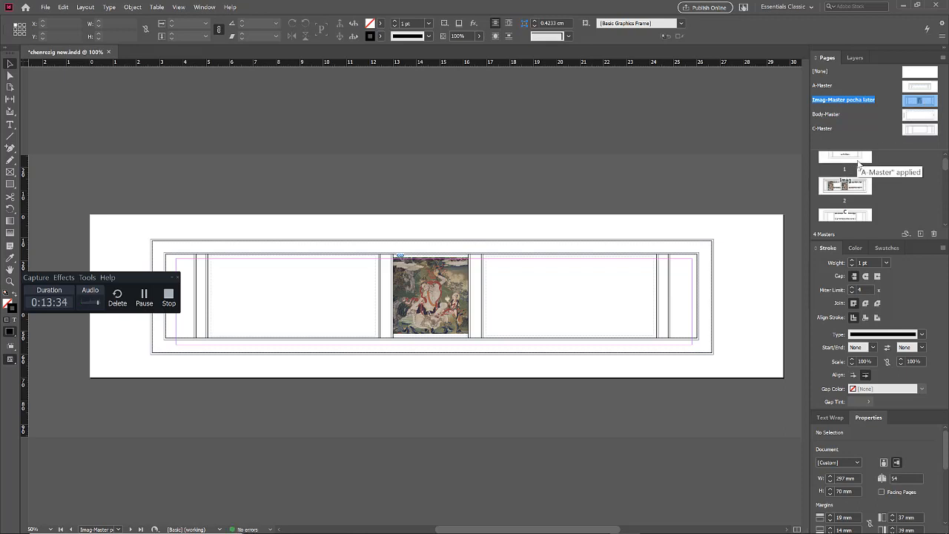
{"action": "double_click", "coordinate": [851, 186]}
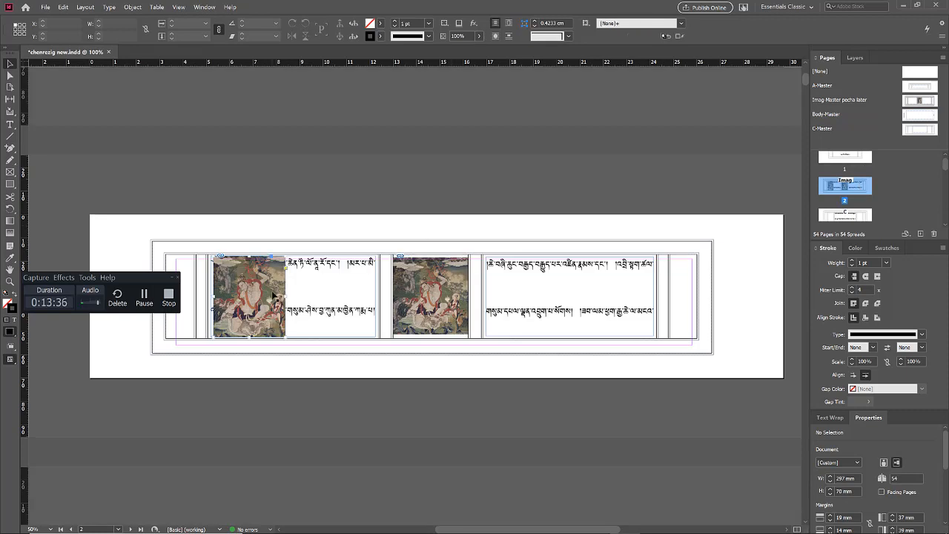
{"action": "left_click", "coordinate": [275, 295]}
{"action": "key", "text": "Delete"}
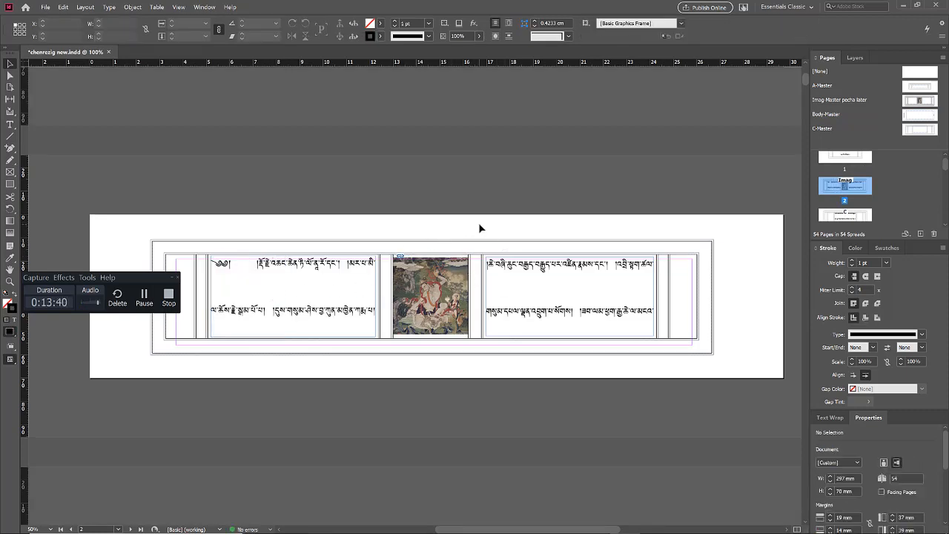
Undo page 2's image deletion and master change, the master's image and frame, and the last frame resize, then clear the selection
{"action": "key", "text": "ctrl+z"}
{"action": "key", "text": "ctrl+z"}
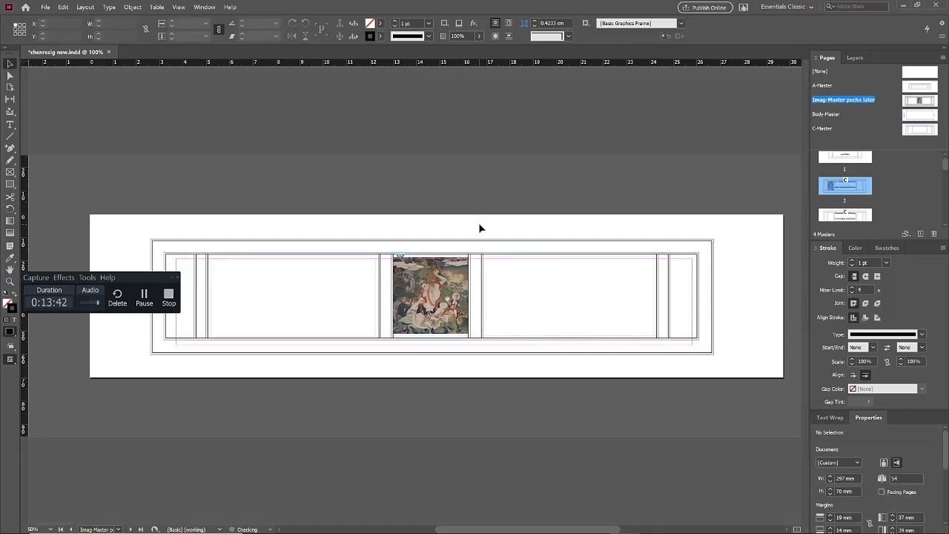
{"action": "key", "text": "ctrl+z"}
{"action": "key", "text": "ctrl+z"}
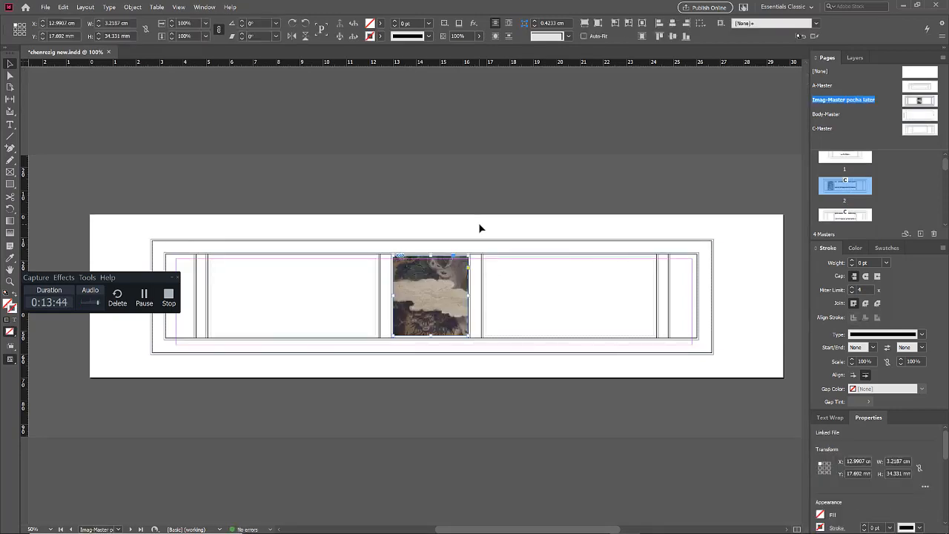
{"action": "key", "text": "ctrl+z"}
{"action": "key", "text": "ctrl+z"}
{"action": "key", "text": "ctrl+z"}
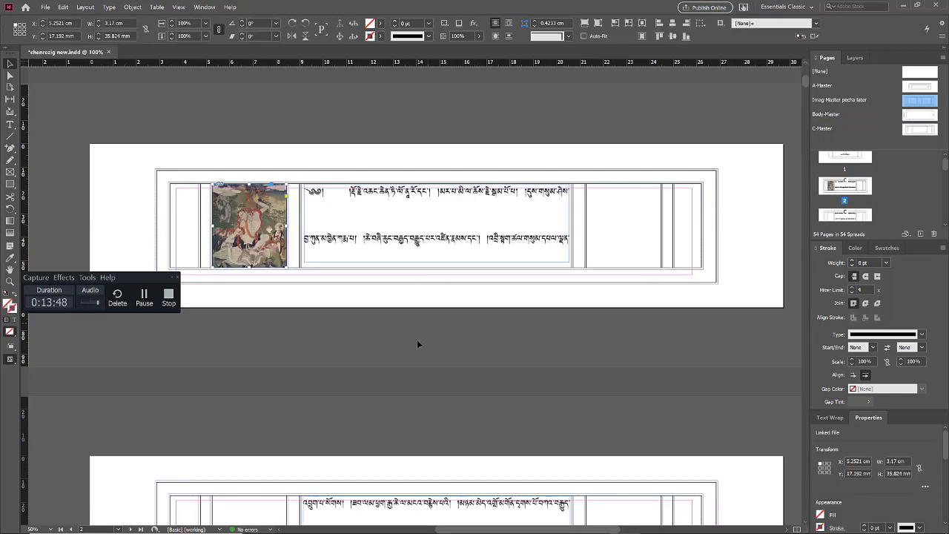
{"action": "left_click", "coordinate": [417, 341]}
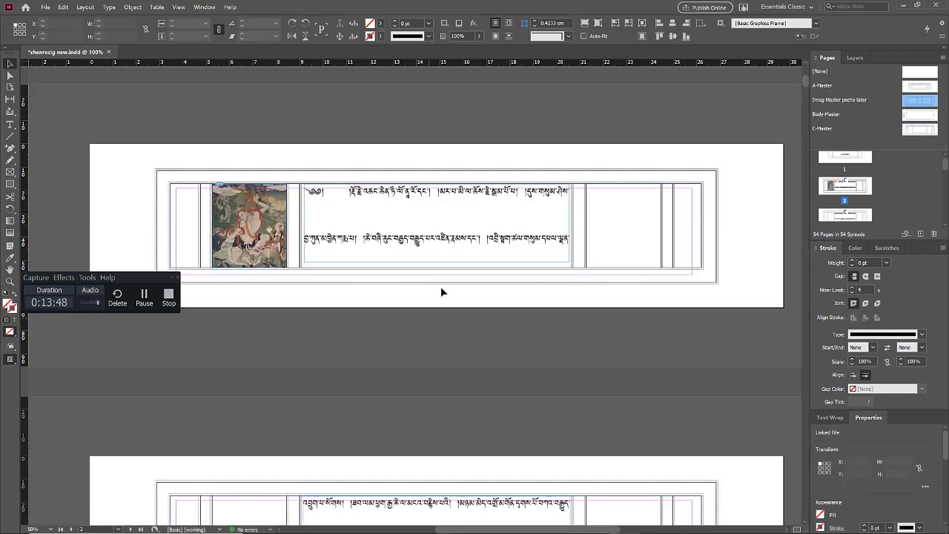
Display the document's layers and delete the tilopa image with its frame from page 2
{"action": "scroll", "coordinate": [440, 287], "scroll_direction": "up", "scroll_amount": 1}
{"action": "scroll", "coordinate": [432, 279], "scroll_direction": "up", "scroll_amount": 1}
{"action": "scroll", "coordinate": [432, 281], "scroll_direction": "up", "scroll_amount": 1}
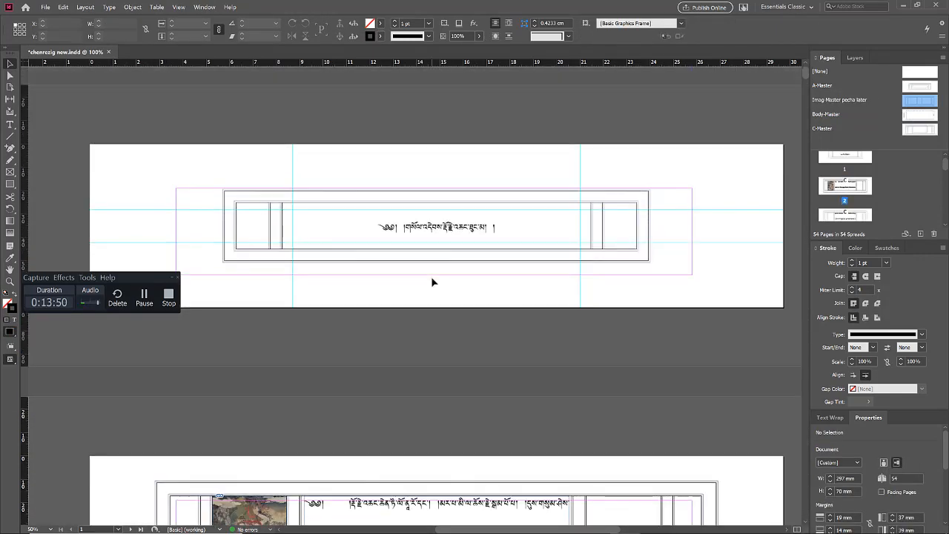
{"action": "scroll", "coordinate": [500, 272], "scroll_direction": "down", "scroll_amount": 2}
{"action": "left_click", "coordinate": [849, 58]}
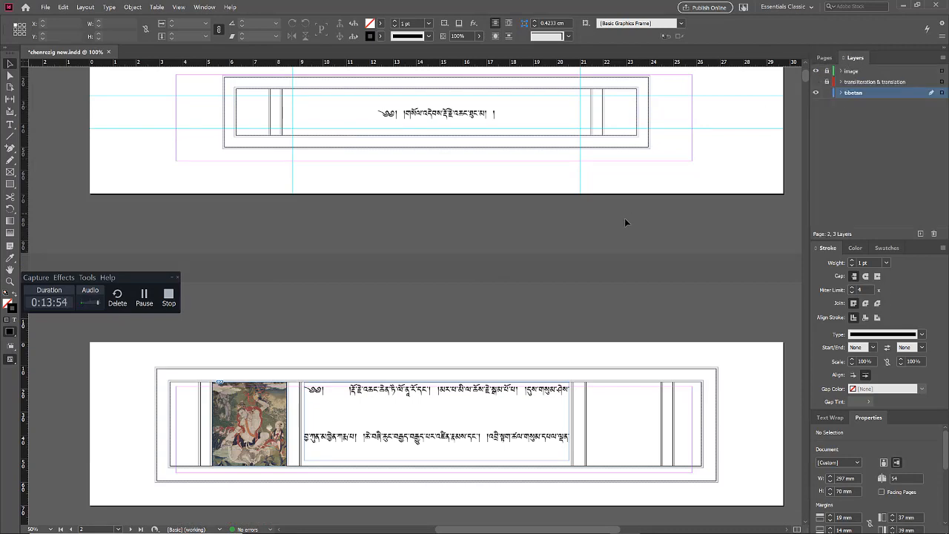
{"action": "scroll", "coordinate": [625, 220], "scroll_direction": "down", "scroll_amount": 2}
{"action": "left_click", "coordinate": [266, 321]}
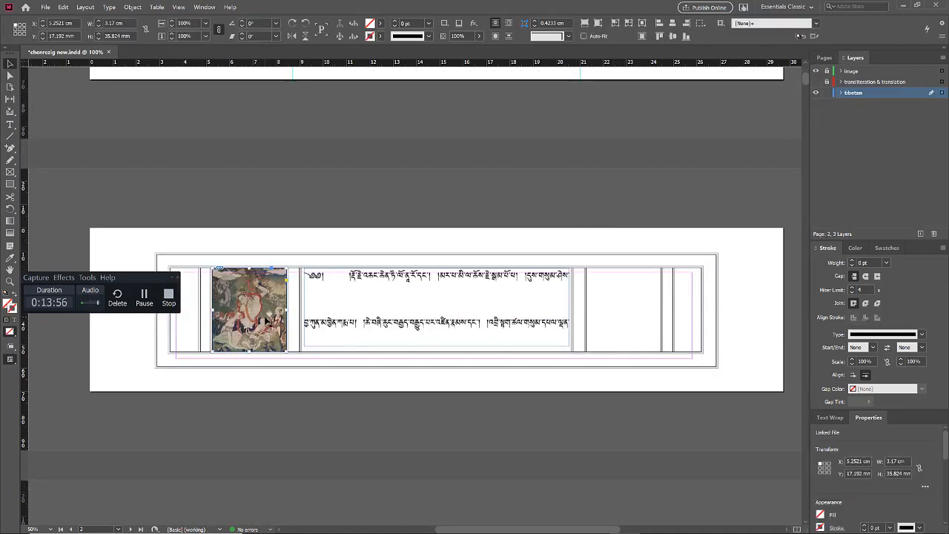
{"action": "key", "text": "Delete"}
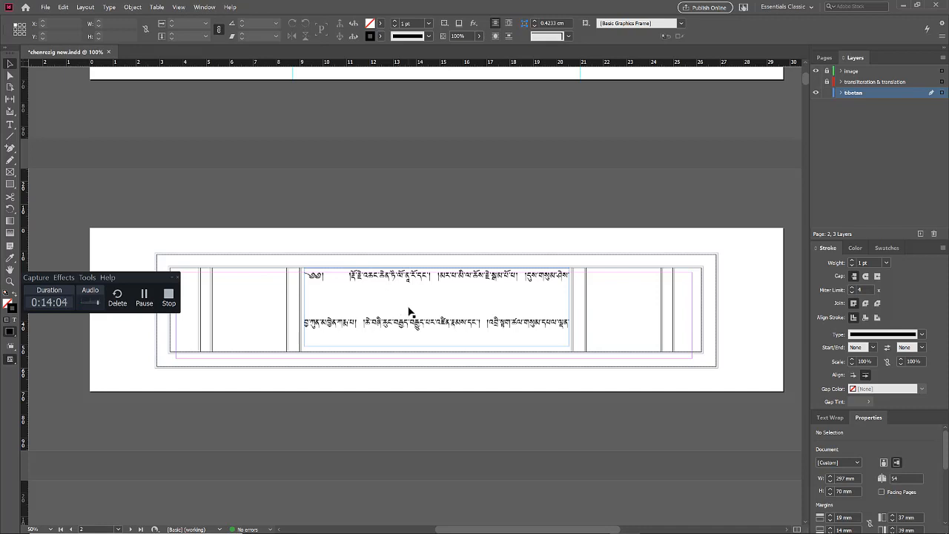
{"action": "scroll", "coordinate": [402, 310], "scroll_direction": "up", "scroll_amount": 5}
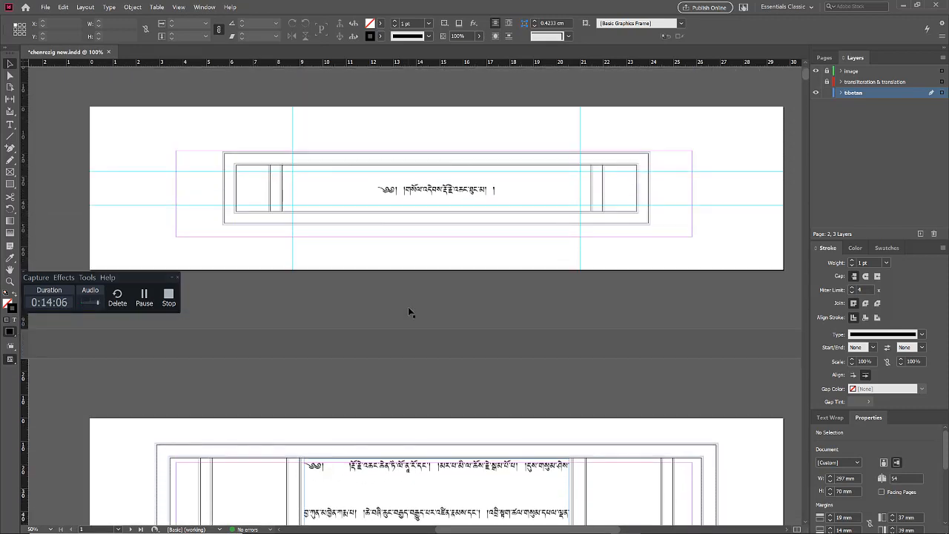
Show, unlock and activate the transliteration & translation layer, and lock the tibetan layer
{"action": "scroll", "coordinate": [408, 306], "scroll_direction": "down", "scroll_amount": 5}
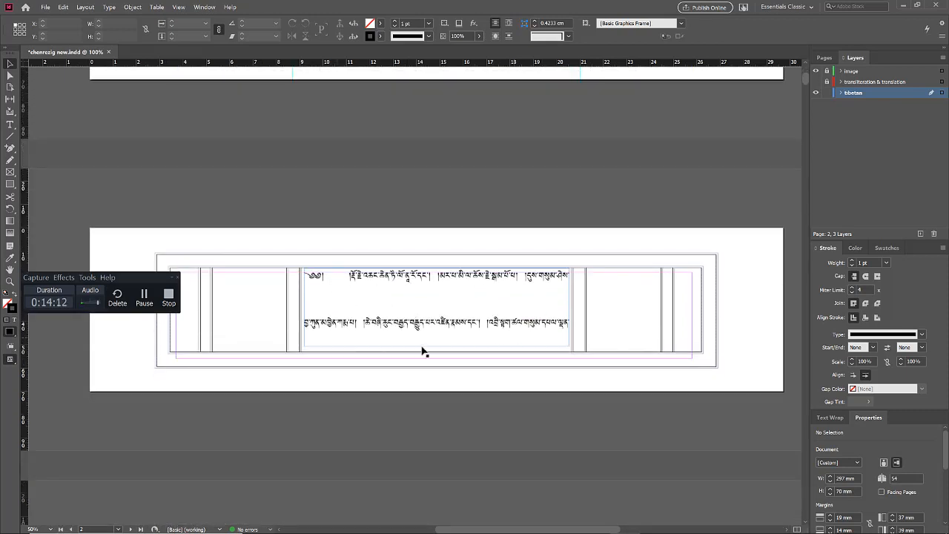
{"action": "scroll", "coordinate": [432, 333], "scroll_direction": "down", "scroll_amount": 5}
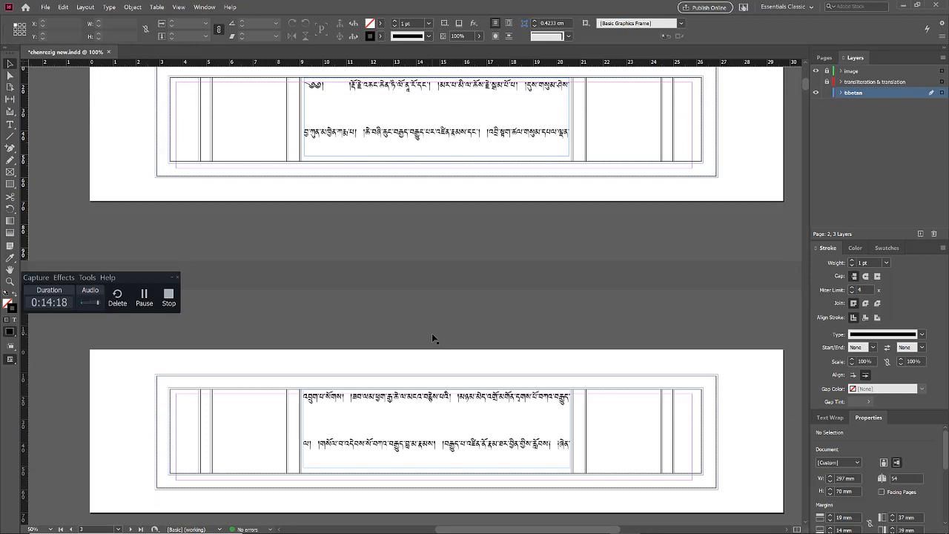
{"action": "scroll", "coordinate": [433, 339], "scroll_direction": "down", "scroll_amount": 5}
{"action": "scroll", "coordinate": [432, 333], "scroll_direction": "down", "scroll_amount": 7}
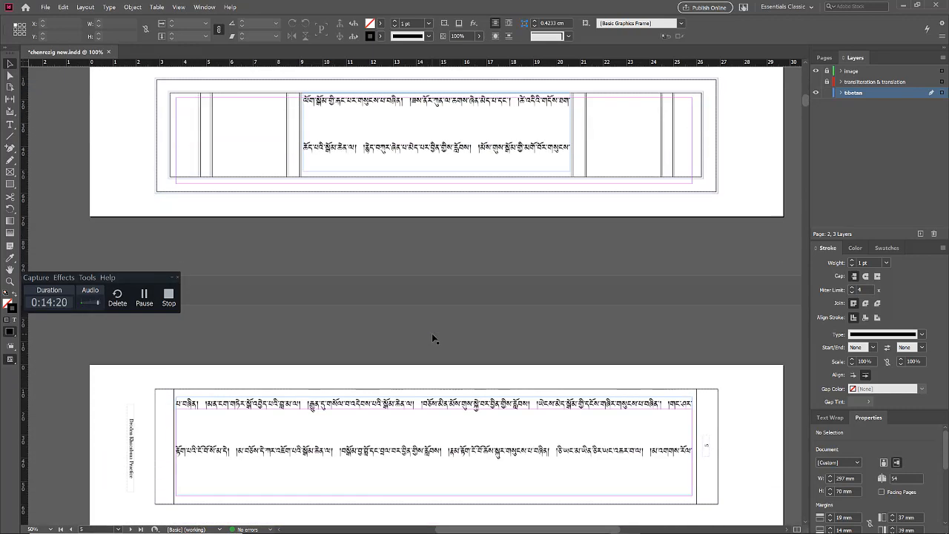
{"action": "scroll", "coordinate": [433, 338], "scroll_direction": "up", "scroll_amount": 10}
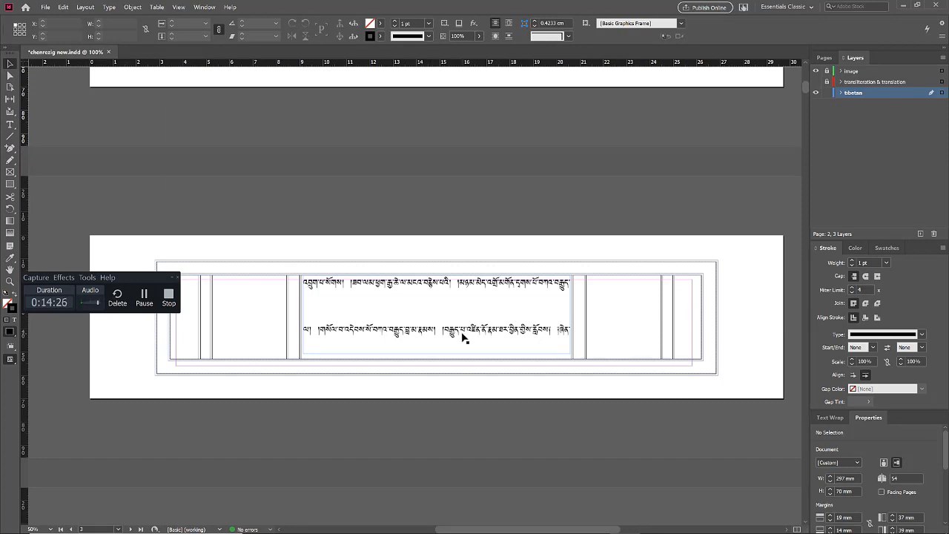
{"action": "scroll", "coordinate": [462, 337], "scroll_direction": "up", "scroll_amount": 4}
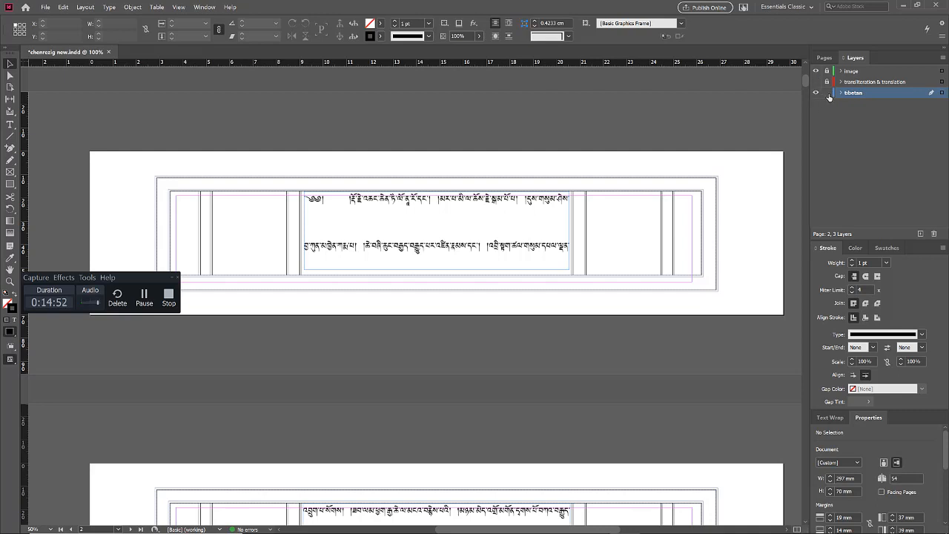
{"action": "left_click", "coordinate": [817, 82]}
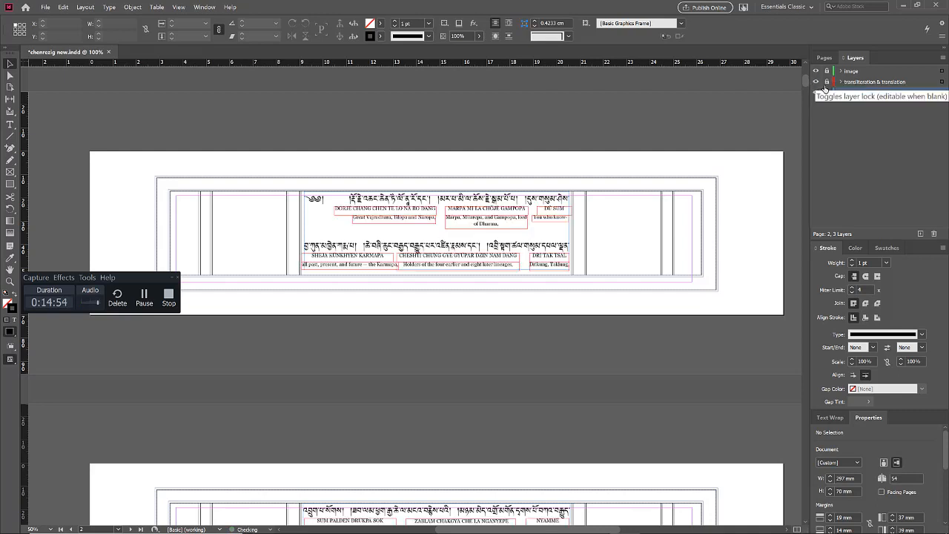
{"action": "left_click", "coordinate": [827, 82]}
{"action": "left_click", "coordinate": [880, 82]}
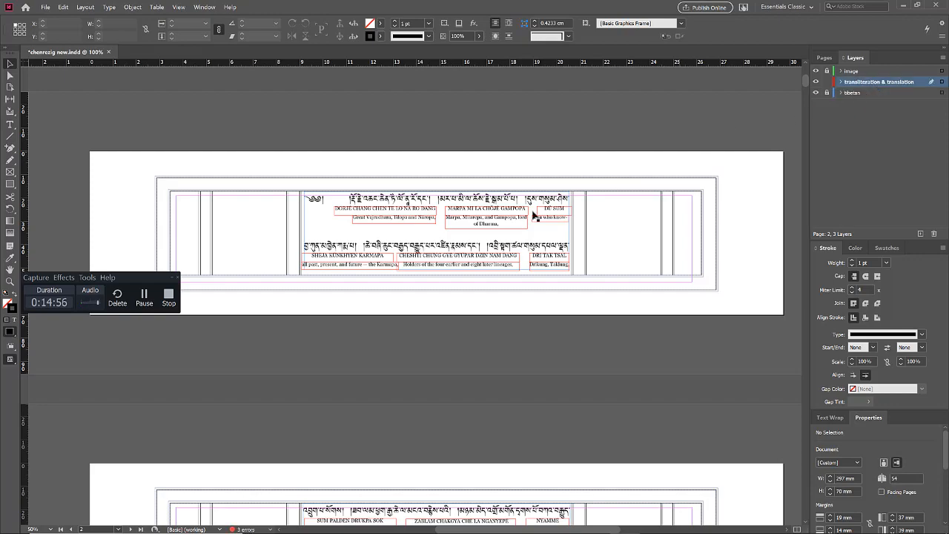
Select all text of the threaded transliteration story from its first frame on page 2
{"action": "scroll", "coordinate": [401, 214], "scroll_direction": "up", "scroll_amount": 4}
{"action": "scroll", "coordinate": [271, 224], "scroll_direction": "down", "scroll_amount": 3}
{"action": "scroll", "coordinate": [315, 223], "scroll_direction": "up", "scroll_amount": 2}
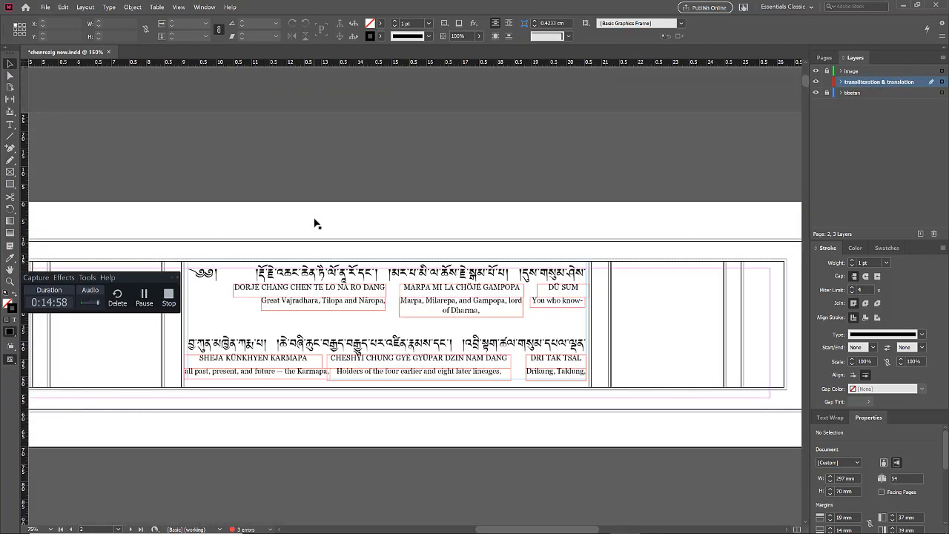
{"action": "scroll", "coordinate": [319, 270], "scroll_direction": "up", "scroll_amount": 2}
{"action": "scroll", "coordinate": [414, 251], "scroll_direction": "down", "scroll_amount": 3}
{"action": "scroll", "coordinate": [415, 251], "scroll_direction": "down", "scroll_amount": 1}
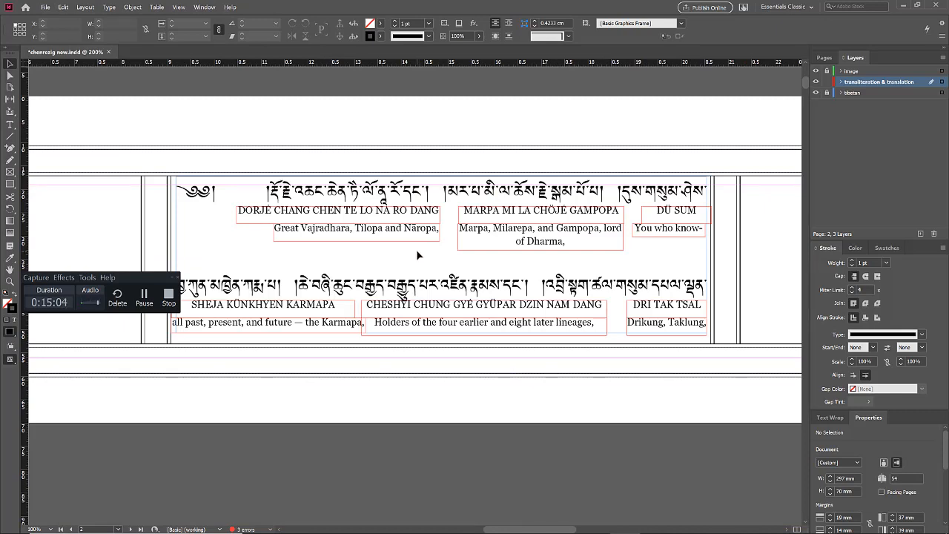
{"action": "scroll", "coordinate": [416, 249], "scroll_direction": "down", "scroll_amount": 2}
{"action": "scroll", "coordinate": [416, 249], "scroll_direction": "up", "scroll_amount": 1}
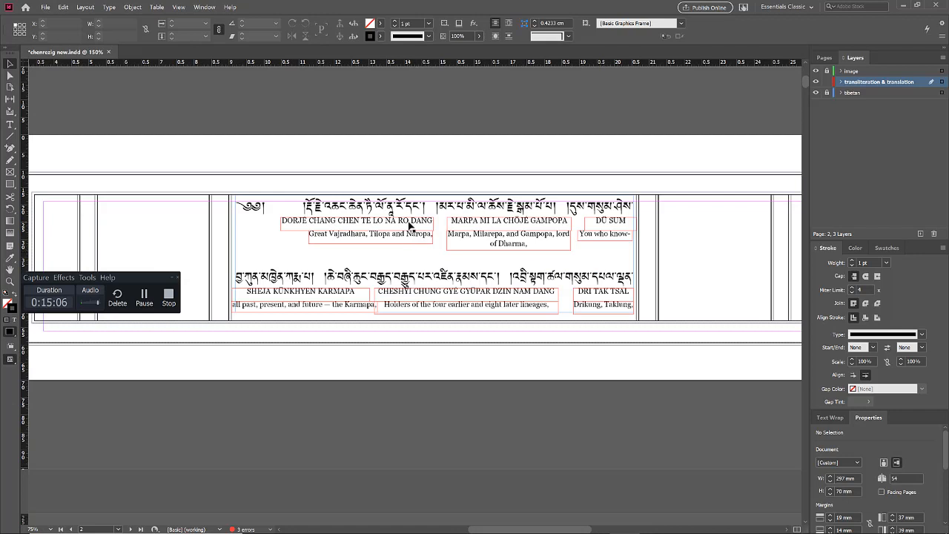
{"action": "left_click", "coordinate": [410, 224]}
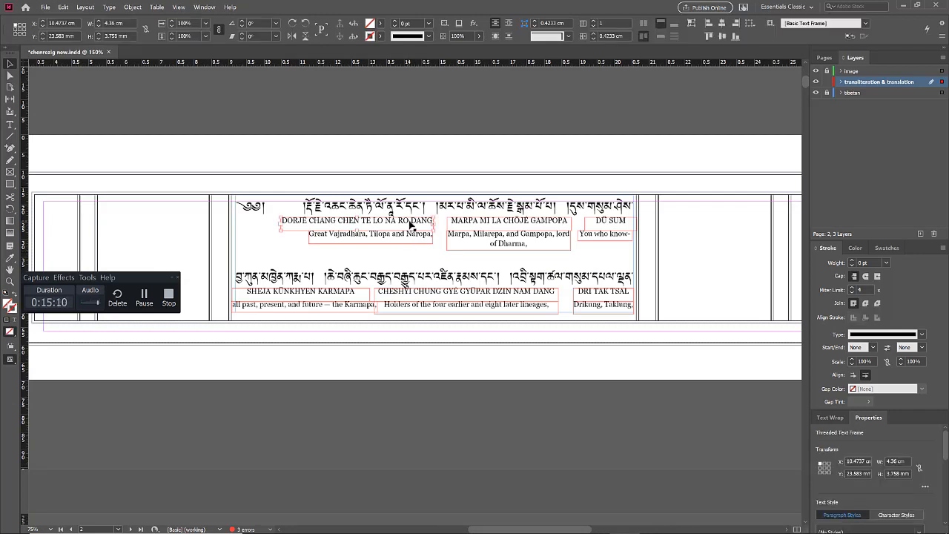
{"action": "triple_click", "coordinate": [410, 225]}
{"action": "key", "text": "ctrl+a"}
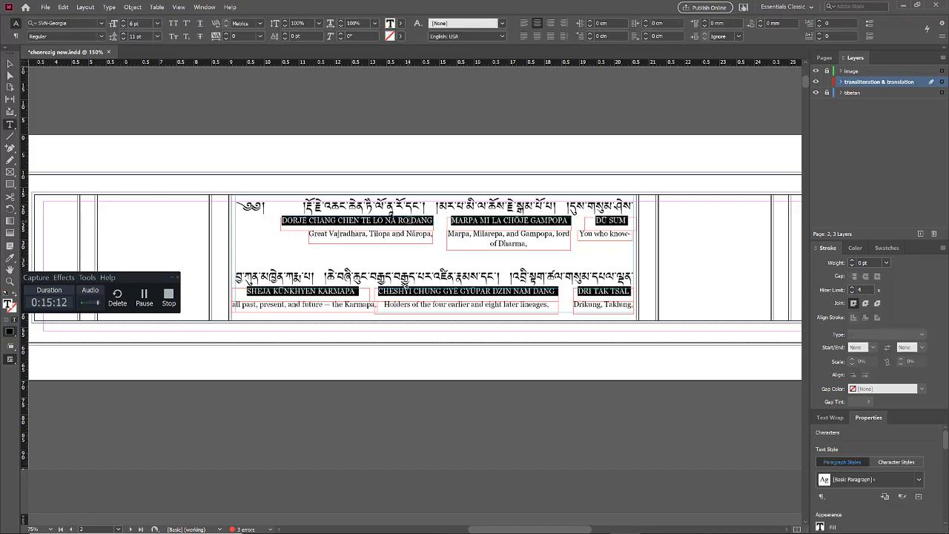
Check how far the selected transliteration story extends through the frames on pages 4 to 8
{"action": "scroll", "coordinate": [483, 196], "scroll_direction": "down", "scroll_amount": 13}
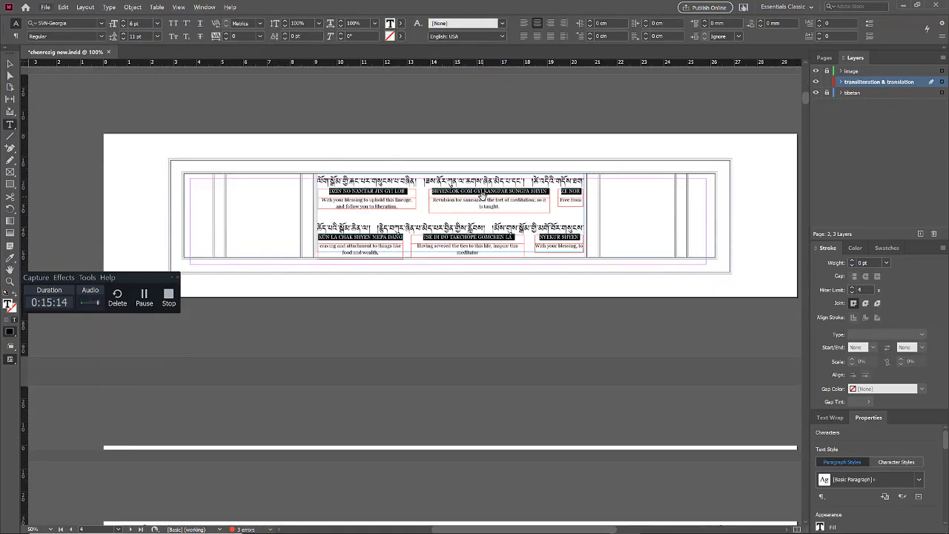
{"action": "scroll", "coordinate": [483, 197], "scroll_direction": "down", "scroll_amount": 5}
{"action": "scroll", "coordinate": [407, 230], "scroll_direction": "down", "scroll_amount": 4}
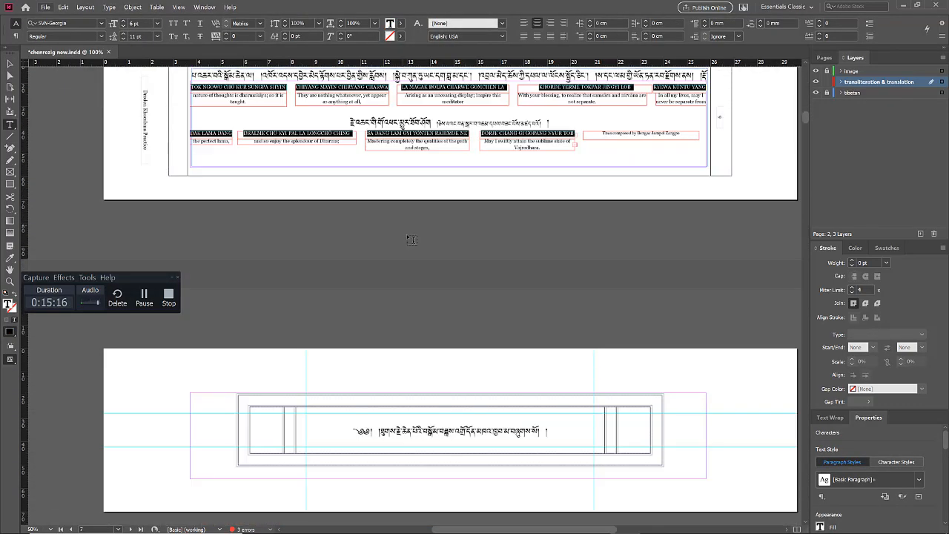
{"action": "scroll", "coordinate": [407, 233], "scroll_direction": "down", "scroll_amount": 10}
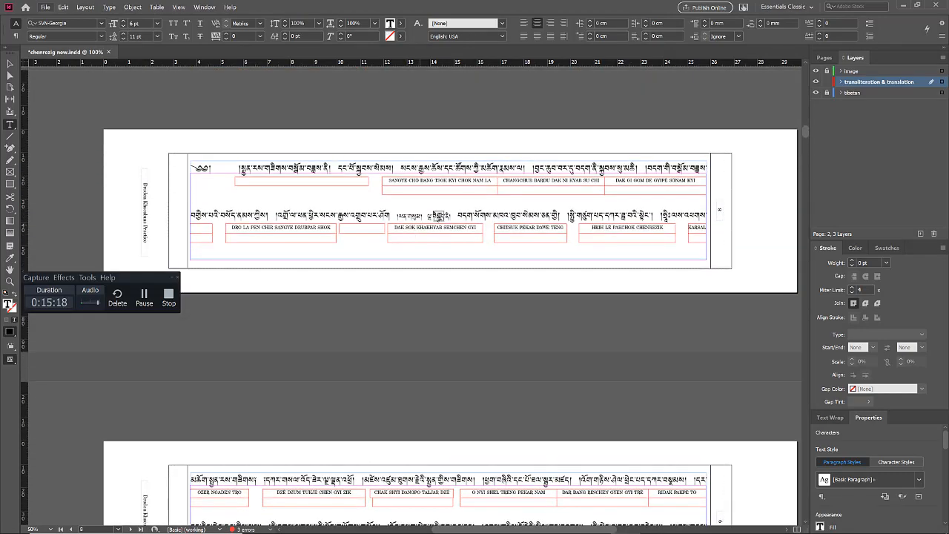
{"action": "scroll", "coordinate": [445, 211], "scroll_direction": "up", "scroll_amount": 8}
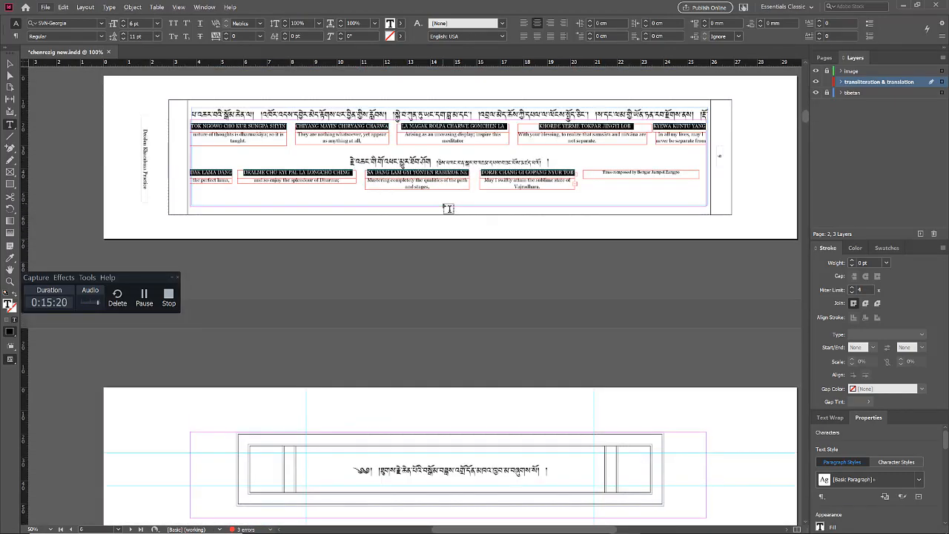
Select the entire transliteration story on page 8 and check which frames on the neighbouring pages belong to it
{"action": "scroll", "coordinate": [448, 208], "scroll_direction": "down", "scroll_amount": 6}
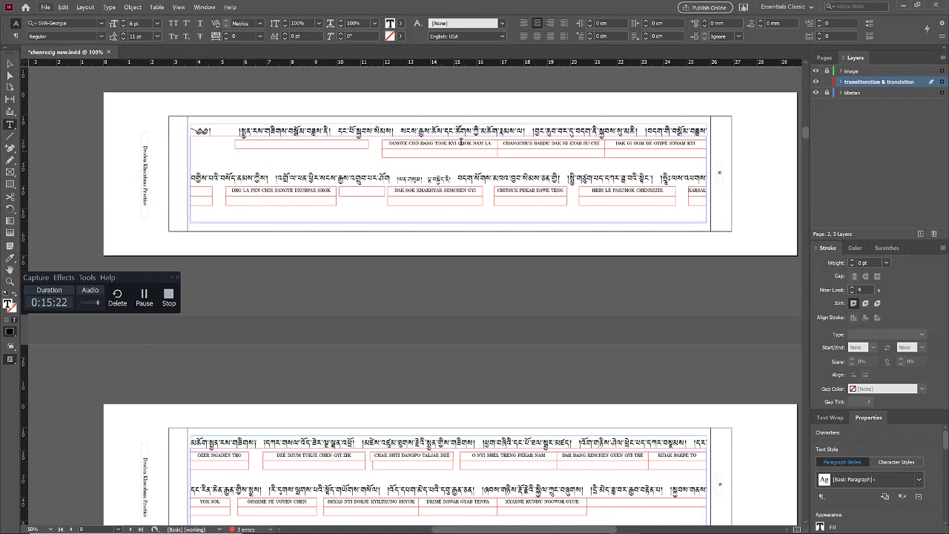
{"action": "key", "text": "ctrl+a"}
{"action": "scroll", "coordinate": [467, 178], "scroll_direction": "down", "scroll_amount": 3}
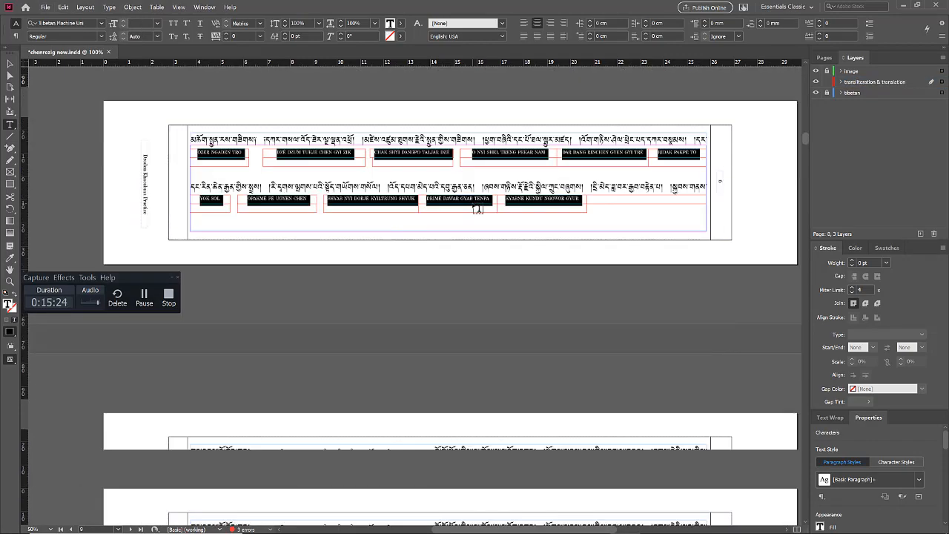
{"action": "scroll", "coordinate": [478, 209], "scroll_direction": "up", "scroll_amount": 5}
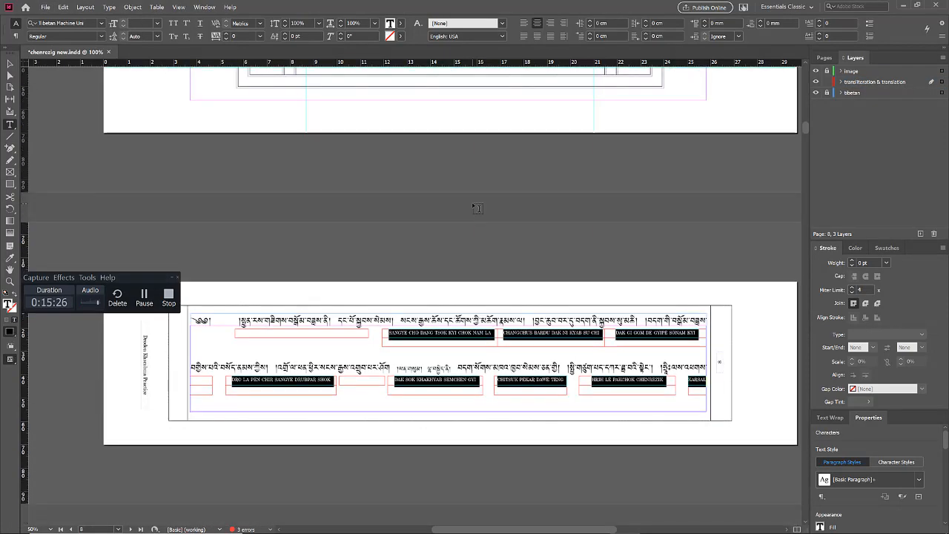
{"action": "scroll", "coordinate": [477, 208], "scroll_direction": "up", "scroll_amount": 8}
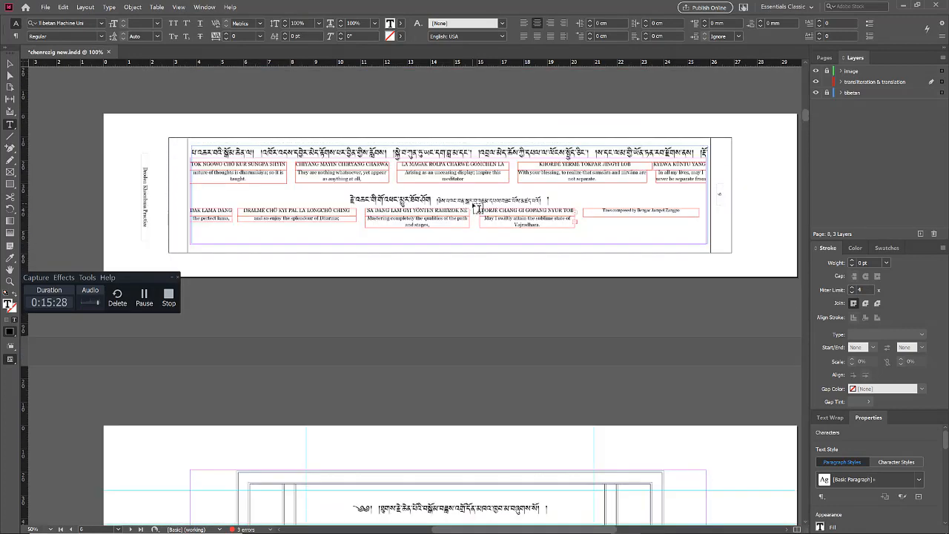
{"action": "scroll", "coordinate": [501, 252], "scroll_direction": "down", "scroll_amount": 5}
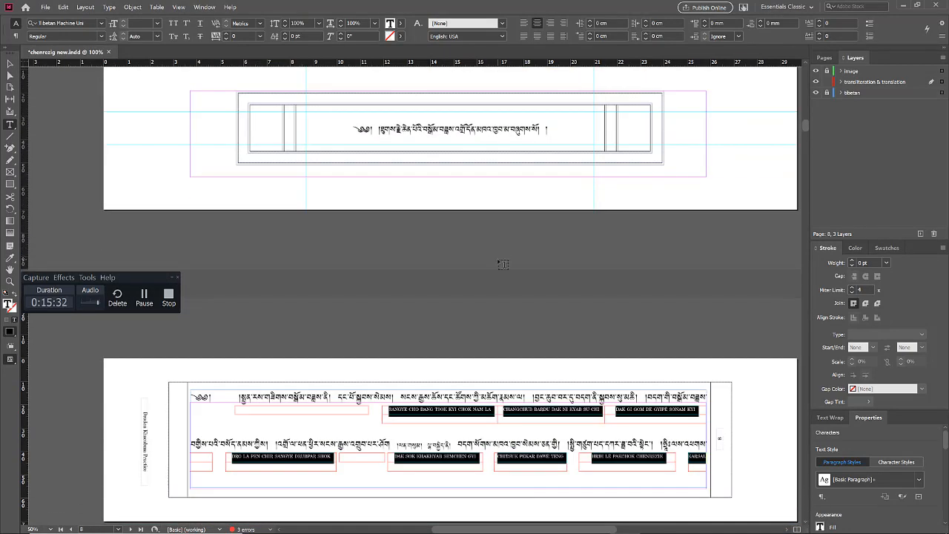
{"action": "scroll", "coordinate": [503, 264], "scroll_direction": "up", "scroll_amount": 8}
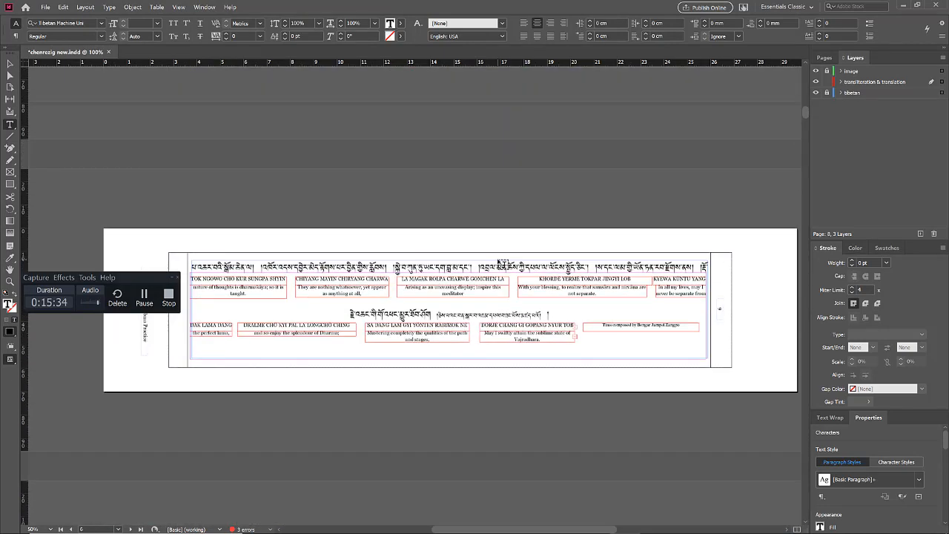
Select the entire transliteration story from a frame on page 6 and compare its extent with the frames on page 8
{"action": "left_click", "coordinate": [466, 278]}
{"action": "key", "text": "ctrl+a"}
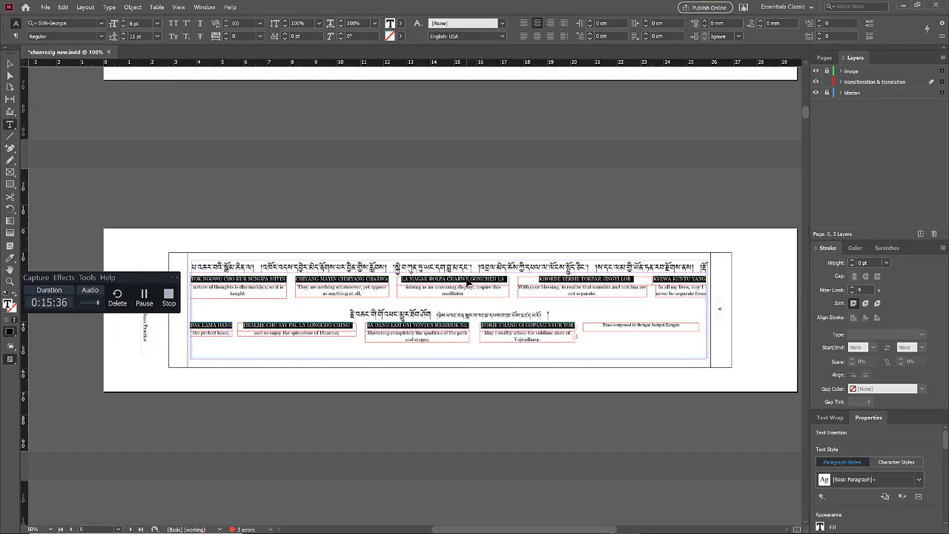
{"action": "scroll", "coordinate": [482, 278], "scroll_direction": "down", "scroll_amount": 3}
{"action": "scroll", "coordinate": [482, 278], "scroll_direction": "down", "scroll_amount": 3}
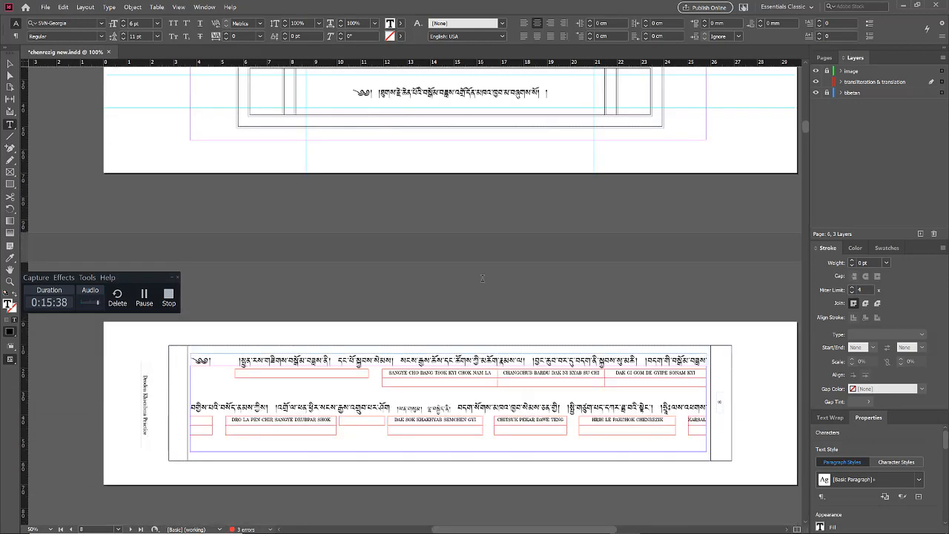
Look through the document's pages to compare the filled transliteration and translation frames with the empty ones
{"action": "scroll", "coordinate": [482, 278], "scroll_direction": "up", "scroll_amount": 4}
{"action": "scroll", "coordinate": [482, 279], "scroll_direction": "up", "scroll_amount": 4}
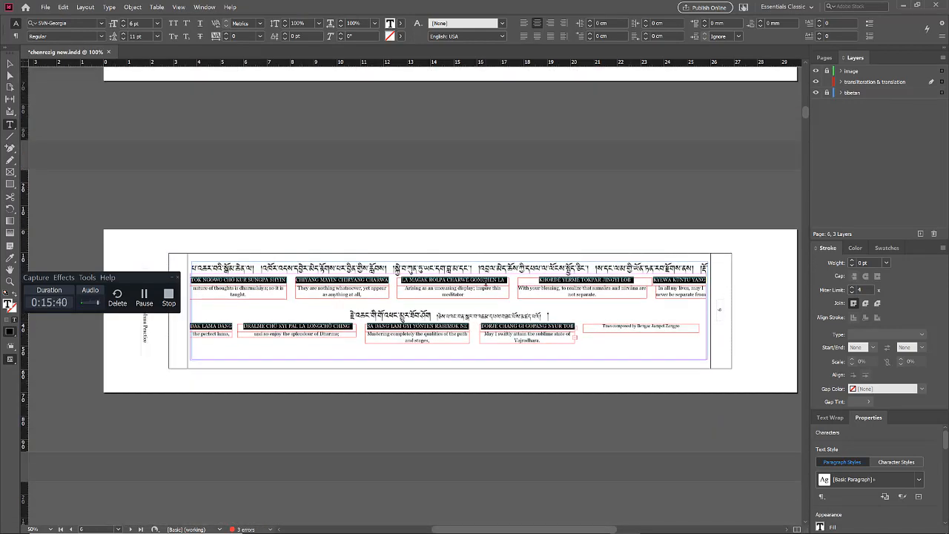
{"action": "scroll", "coordinate": [486, 283], "scroll_direction": "down", "scroll_amount": 6}
{"action": "scroll", "coordinate": [462, 296], "scroll_direction": "down", "scroll_amount": 8}
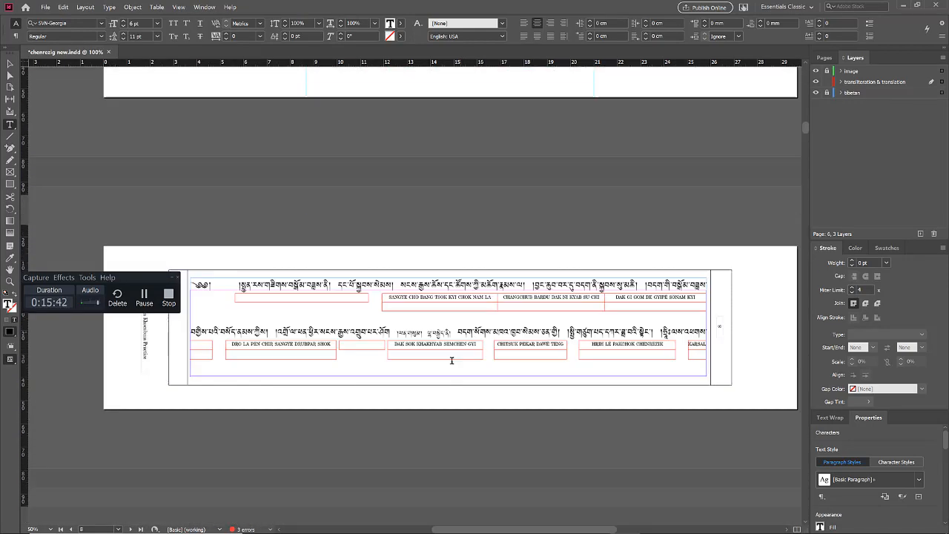
{"action": "scroll", "coordinate": [652, 404], "scroll_direction": "down", "scroll_amount": 8}
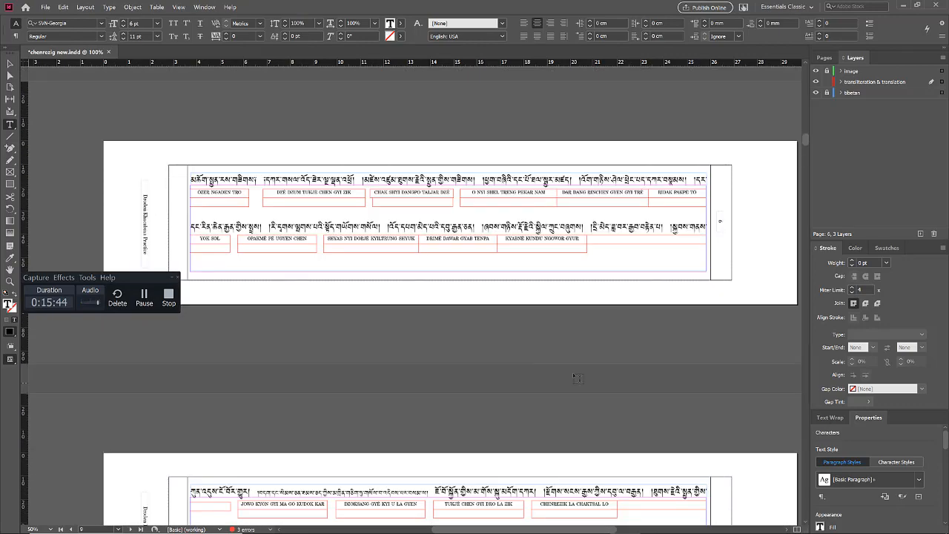
{"action": "scroll", "coordinate": [513, 347], "scroll_direction": "down", "scroll_amount": 3}
{"action": "scroll", "coordinate": [447, 330], "scroll_direction": "up", "scroll_amount": 20}
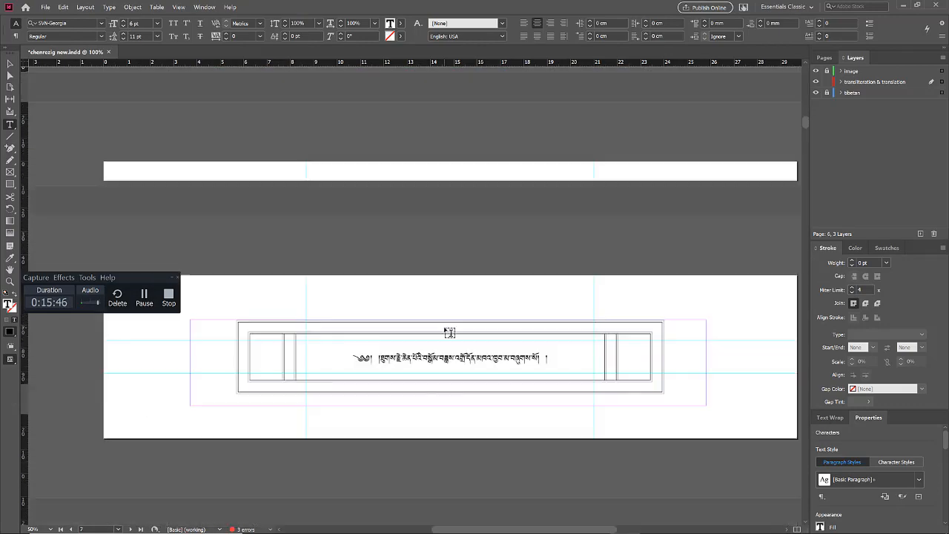
{"action": "scroll", "coordinate": [450, 332], "scroll_direction": "up", "scroll_amount": 12}
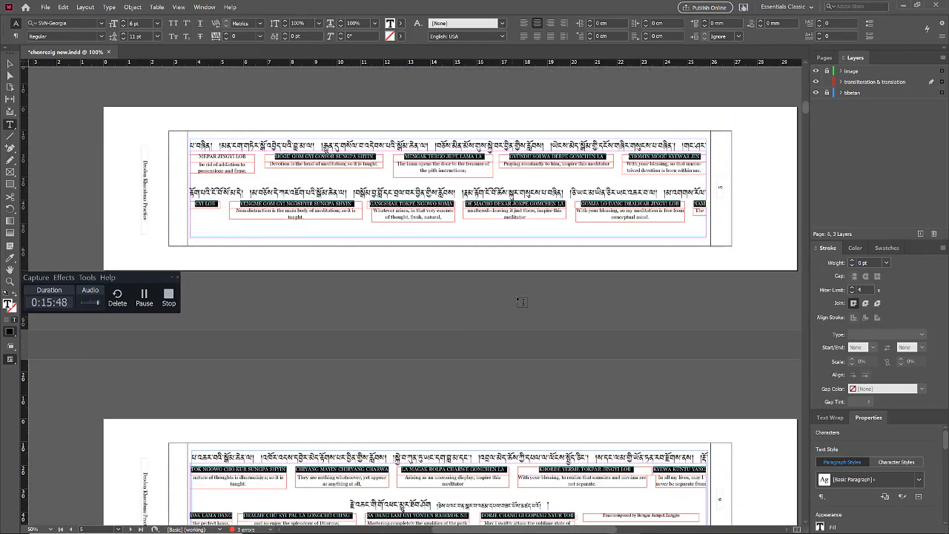
{"action": "scroll", "coordinate": [521, 302], "scroll_direction": "up", "scroll_amount": 18}
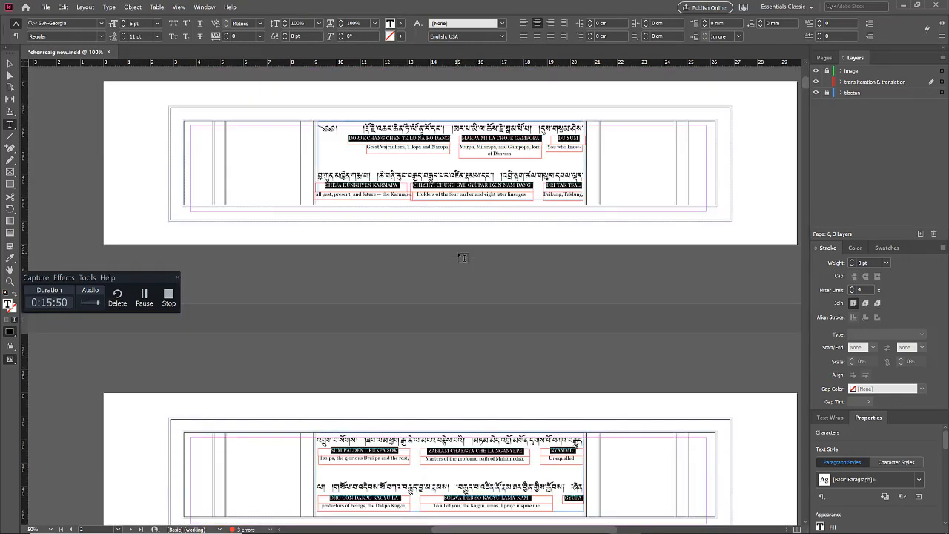
{"action": "scroll", "coordinate": [465, 258], "scroll_direction": "up", "scroll_amount": 5}
{"action": "scroll", "coordinate": [474, 263], "scroll_direction": "down", "scroll_amount": 2}
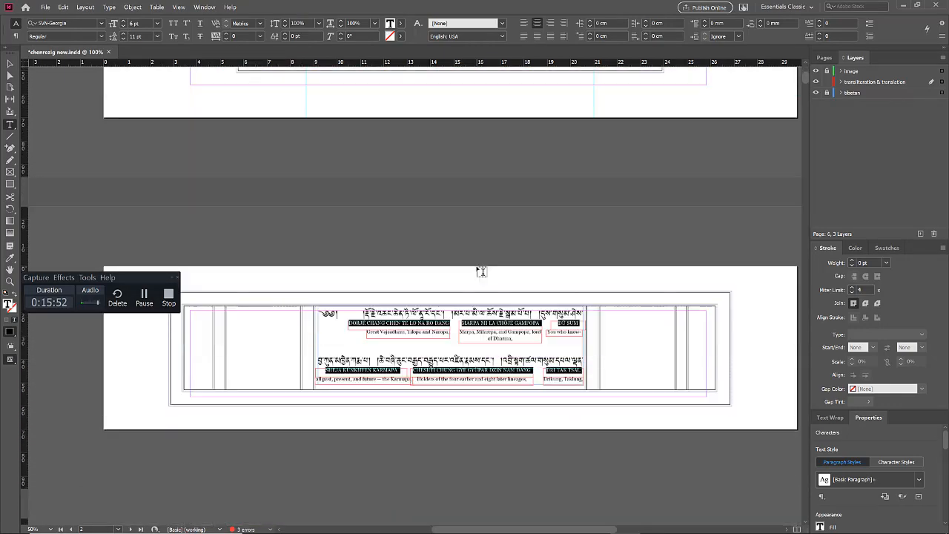
On page 2, delete the MARPA MI LA CHÖJE GAMPOPA and DÜ SUM transliteration frames beneath the first Tibetan line
{"action": "left_click", "coordinate": [561, 227], "text": "ctrl"}
{"action": "key", "text": "v"}
{"action": "scroll", "coordinate": [512, 343], "scroll_direction": "up", "scroll_amount": 1}
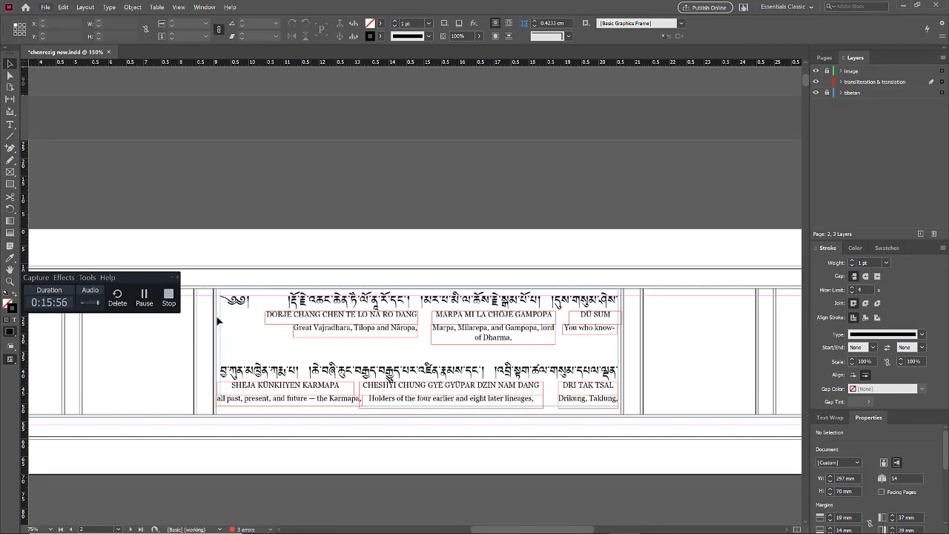
{"action": "left_click_drag", "start_coordinate": [134, 278], "coordinate": [217, 194]}
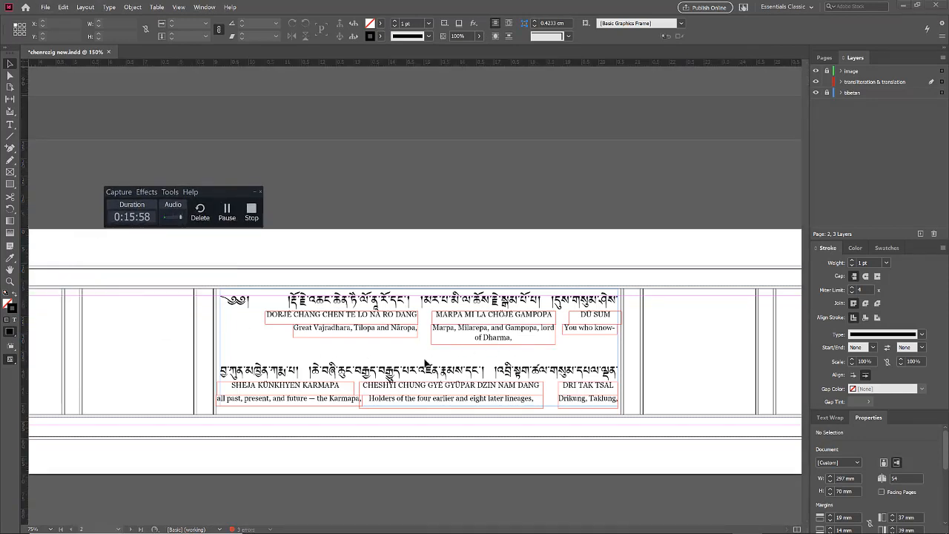
{"action": "left_click", "coordinate": [399, 319]}
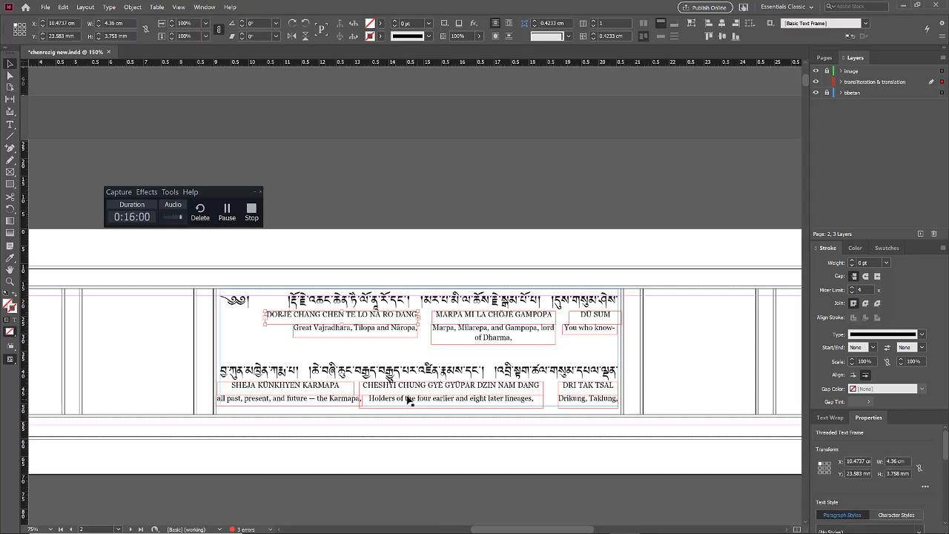
{"action": "left_click", "coordinate": [485, 327]}
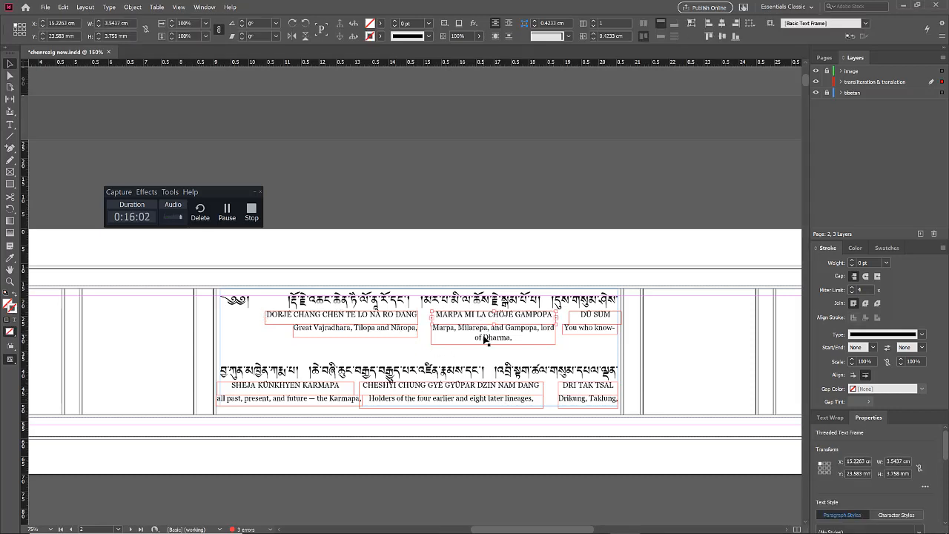
{"action": "left_click", "coordinate": [492, 338]}
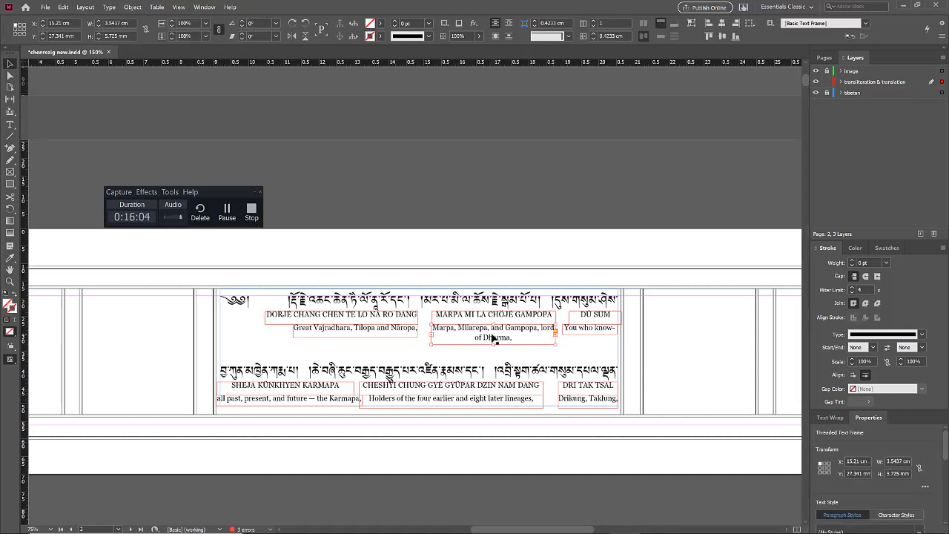
{"action": "left_click", "coordinate": [491, 318]}
{"action": "key", "text": "Delete"}
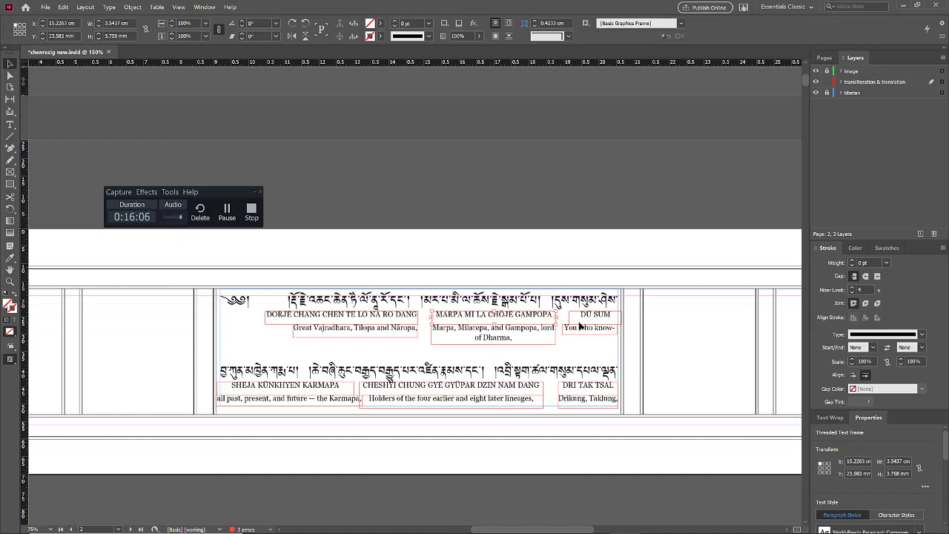
{"action": "left_click", "coordinate": [596, 320]}
{"action": "key", "text": "Delete"}
Delete the three transliteration frames beneath the second Tibetan line on page 2
{"action": "left_click", "coordinate": [301, 389]}
{"action": "key", "text": "Delete"}
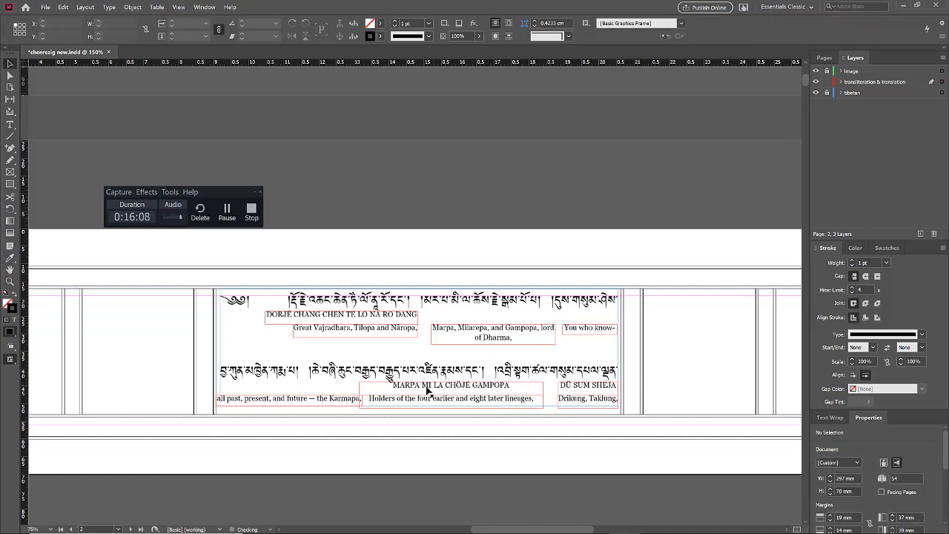
{"action": "left_click", "coordinate": [502, 391]}
{"action": "key", "text": "Delete"}
{"action": "left_click", "coordinate": [585, 387]}
{"action": "key", "text": "Delete"}
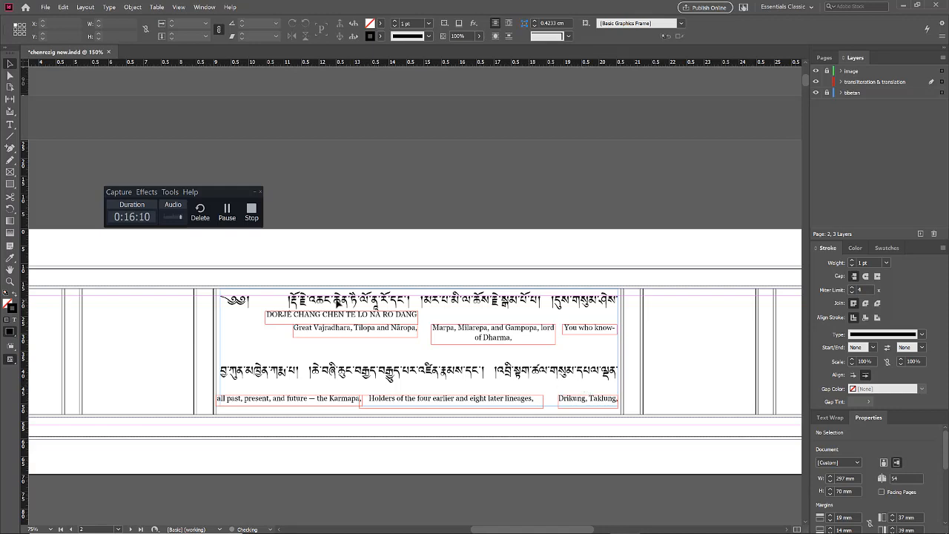
{"action": "scroll", "coordinate": [306, 338], "scroll_direction": "up", "scroll_amount": 2}
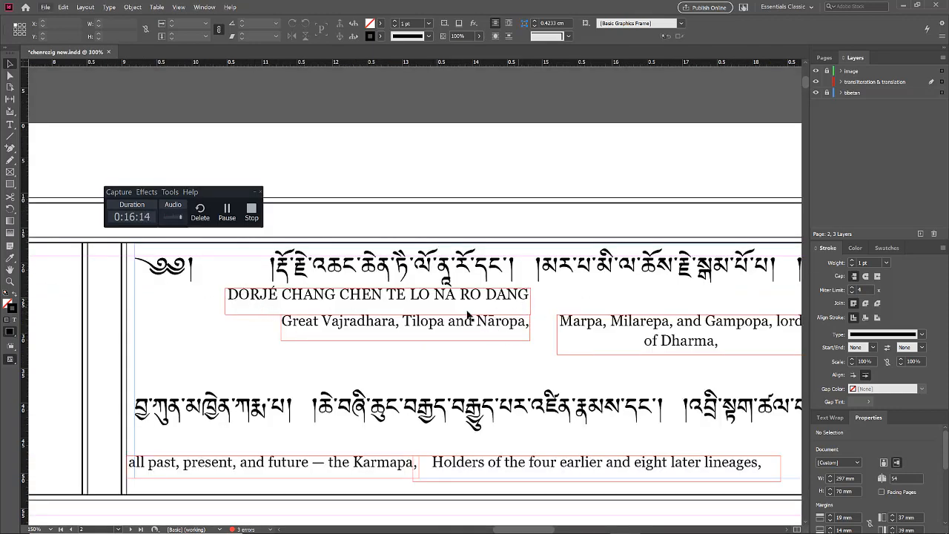
{"action": "scroll", "coordinate": [231, 308], "scroll_direction": "down", "scroll_amount": 2}
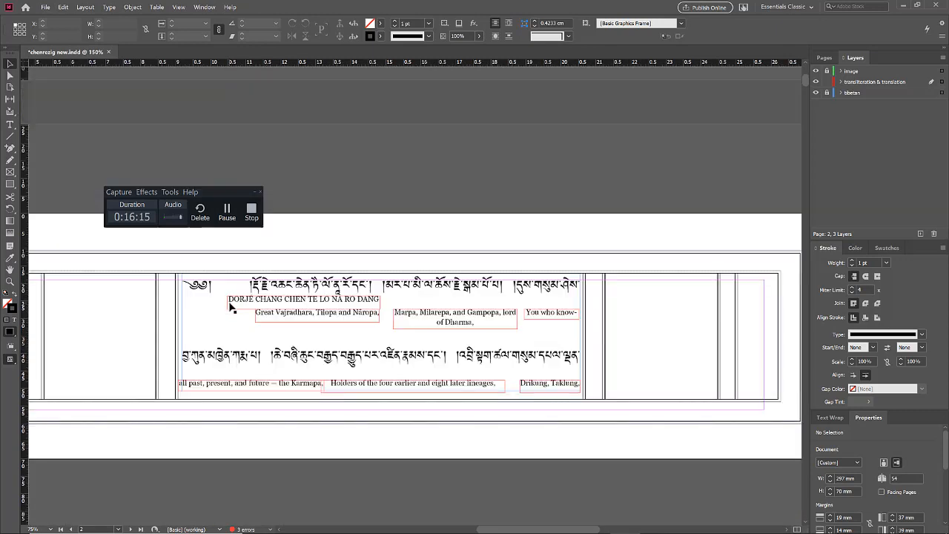
{"action": "left_click", "coordinate": [9, 124]}
{"action": "left_click_drag", "start_coordinate": [319, 239], "coordinate": [413, 250]}
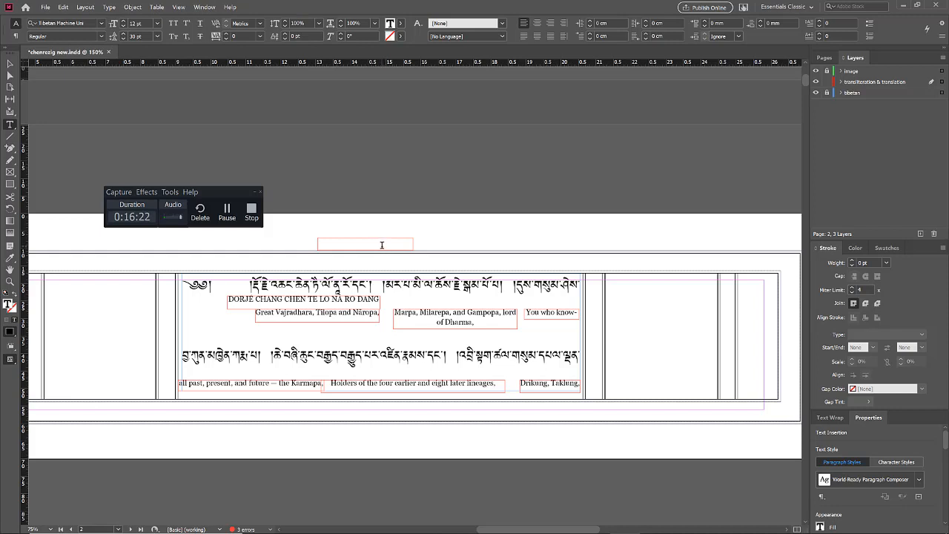
{"action": "key", "text": "Escape"}
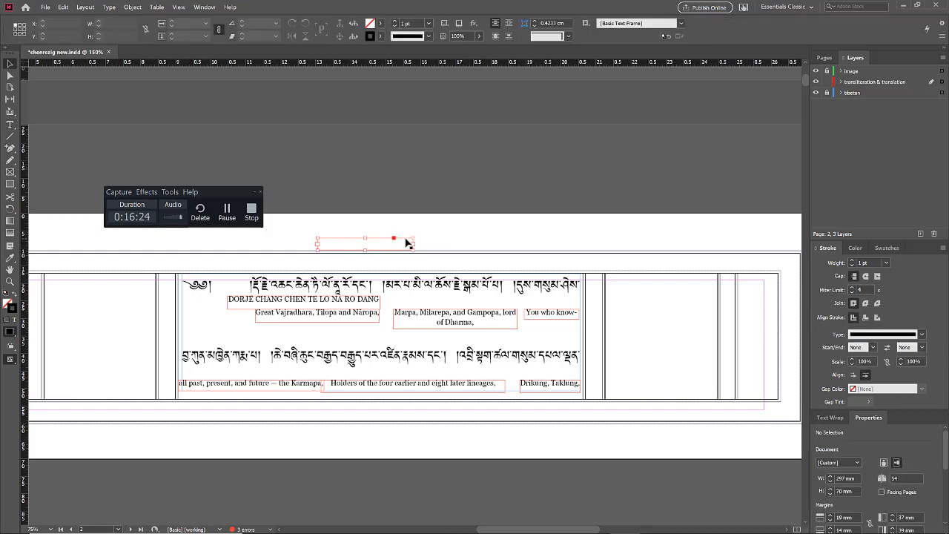
{"action": "key", "text": "Delete"}
Shift the DORJÉ CHANG transliteration frame and the Great Vajradhara translation frame slightly left to end beneath the end of their Tibetan phrase
{"action": "left_click", "coordinate": [332, 307]}
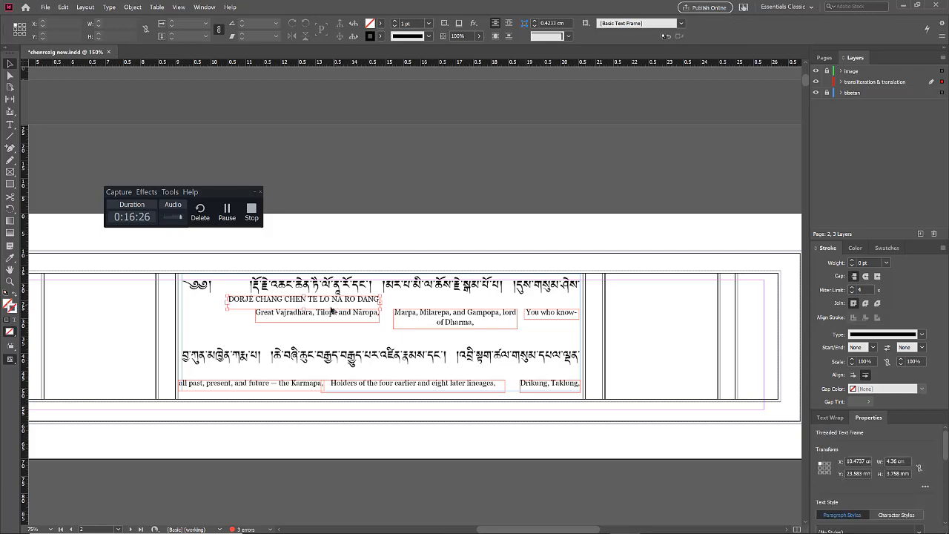
{"action": "scroll", "coordinate": [332, 311], "scroll_direction": "up", "scroll_amount": 1}
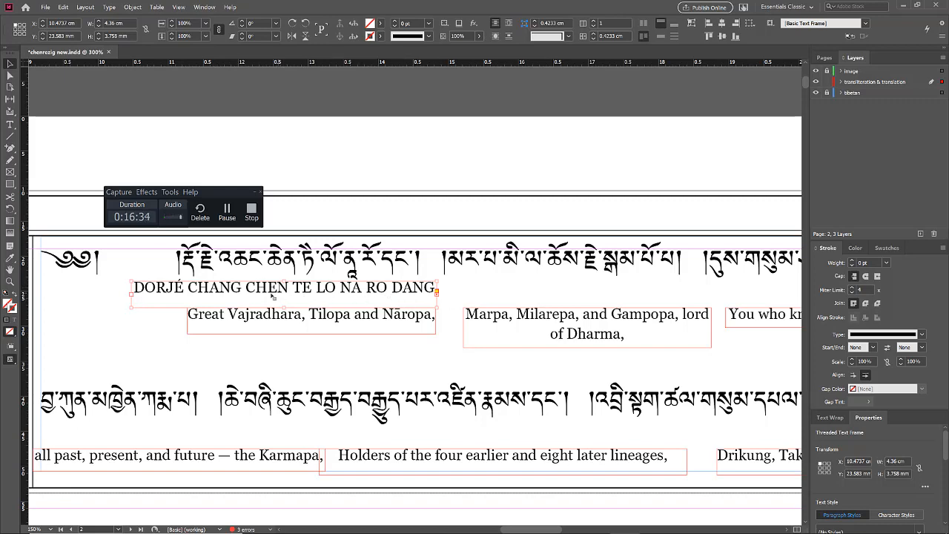
{"action": "scroll", "coordinate": [261, 297], "scroll_direction": "down", "scroll_amount": 1}
{"action": "left_click", "coordinate": [416, 275]}
{"action": "scroll", "coordinate": [416, 275], "scroll_direction": "up", "scroll_amount": 1}
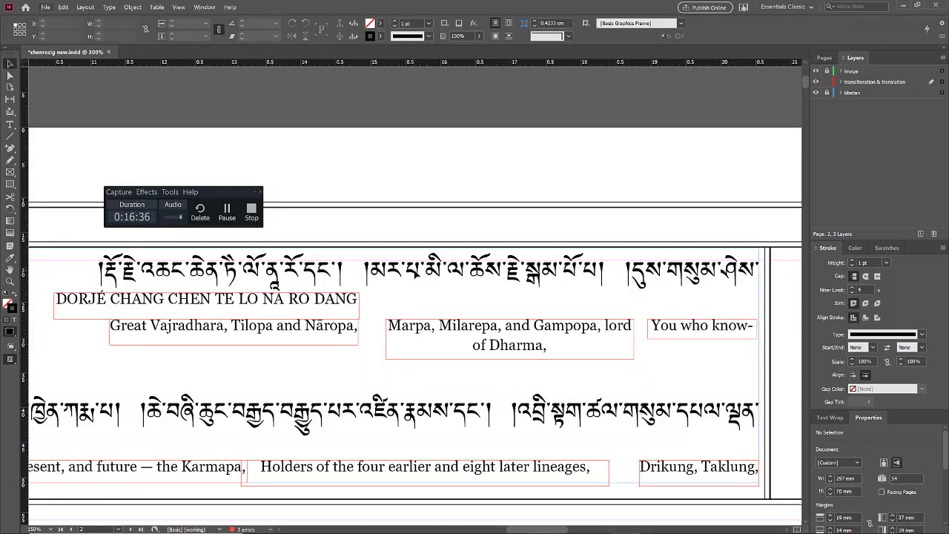
{"action": "scroll", "coordinate": [409, 287], "scroll_direction": "down", "scroll_amount": 1}
{"action": "left_click", "coordinate": [343, 302]}
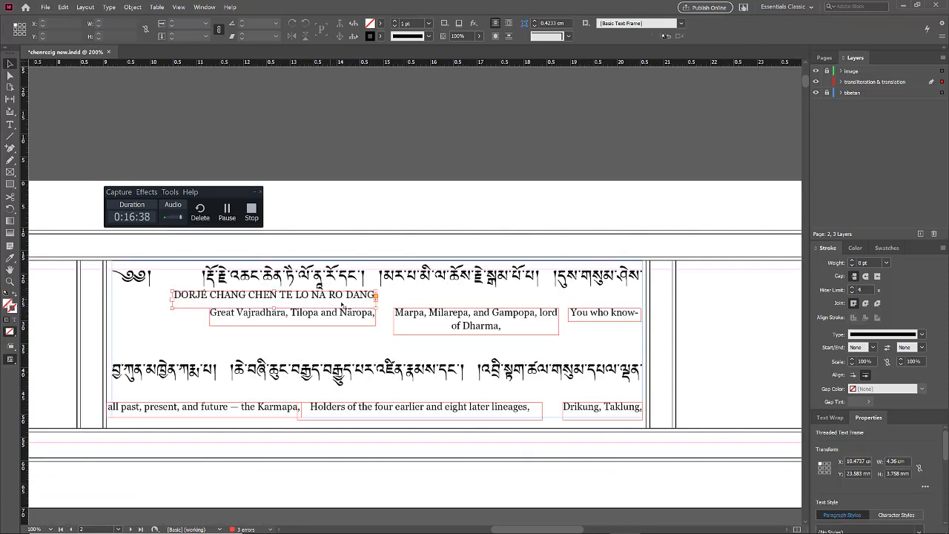
{"action": "left_click_drag", "start_coordinate": [343, 304], "coordinate": [329, 318]}
{"action": "left_click", "coordinate": [419, 233]}
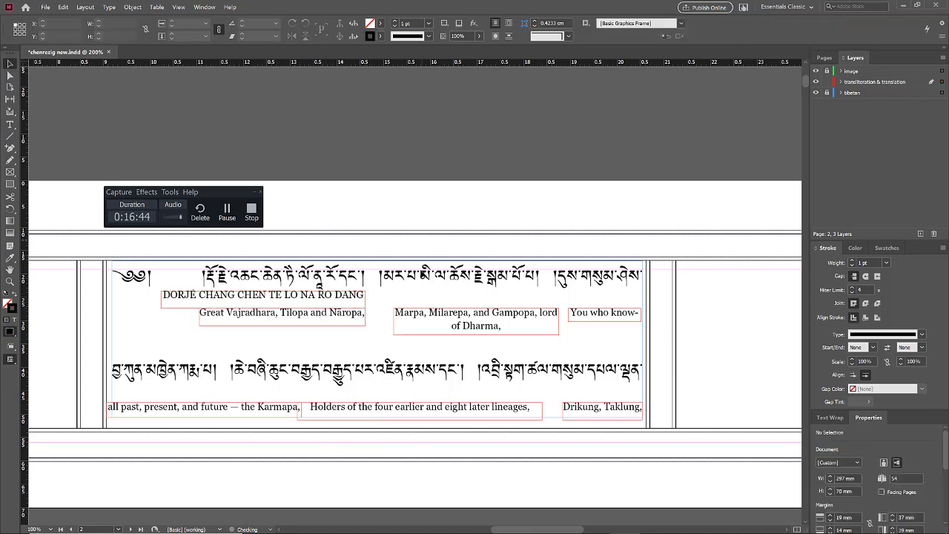
Try shifting the Great Vajradhara frame farther left and move the Marpa, Milarepa translation frame to X 14.86 cm beneath its Tibetan phrase
{"action": "left_click", "coordinate": [305, 322]}
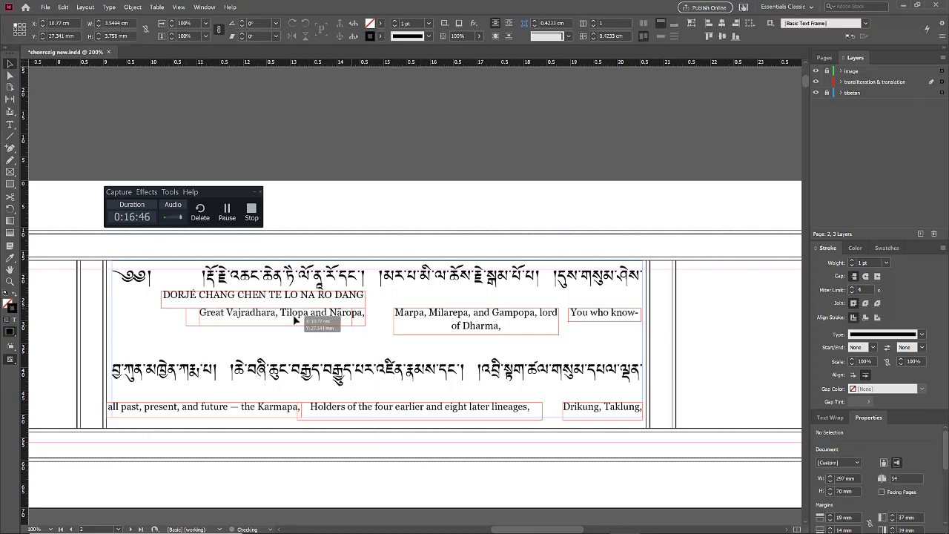
{"action": "left_click", "coordinate": [406, 230]}
{"action": "left_click_drag", "start_coordinate": [437, 323], "coordinate": [407, 317]}
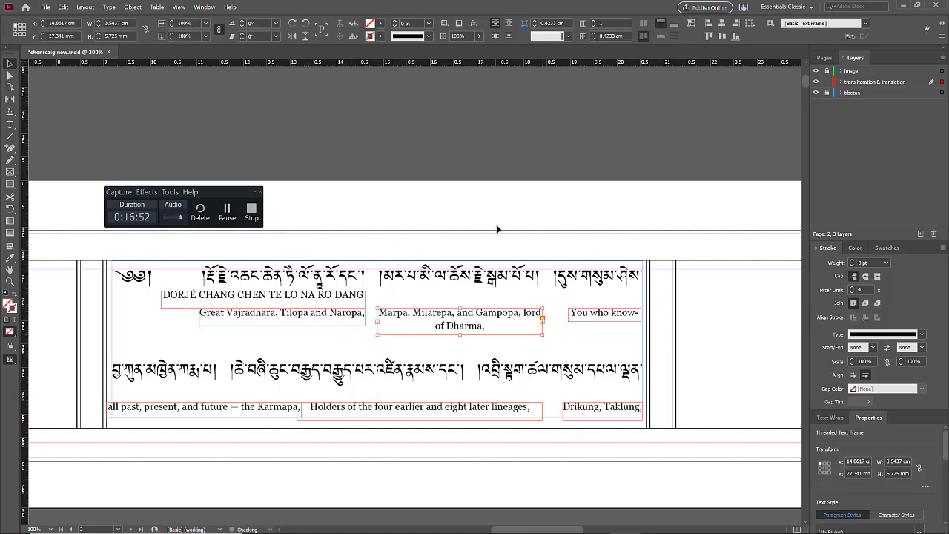
{"action": "left_click", "coordinate": [499, 230]}
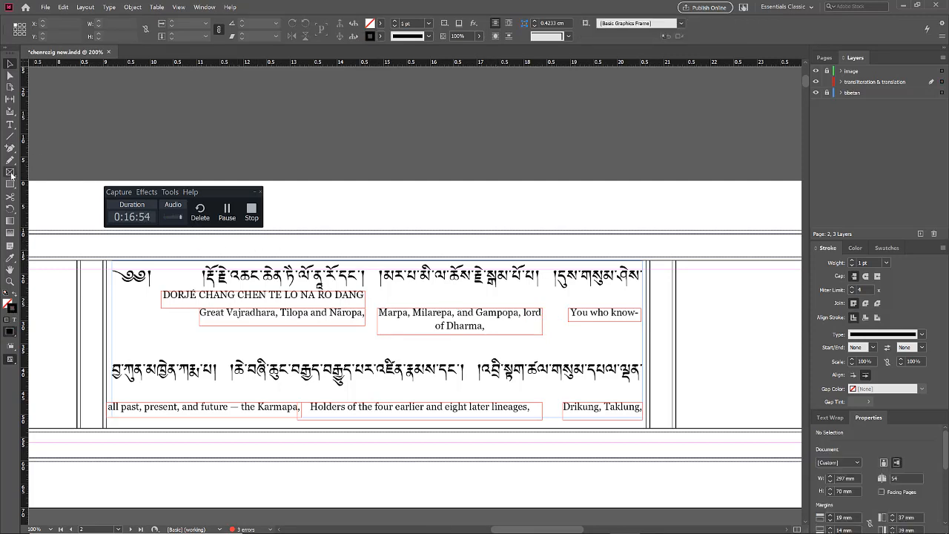
Delete all translation frames on page 2 except the first one, beneath both Tibetan lines
{"action": "left_click", "coordinate": [540, 320]}
{"action": "key", "text": "Delete"}
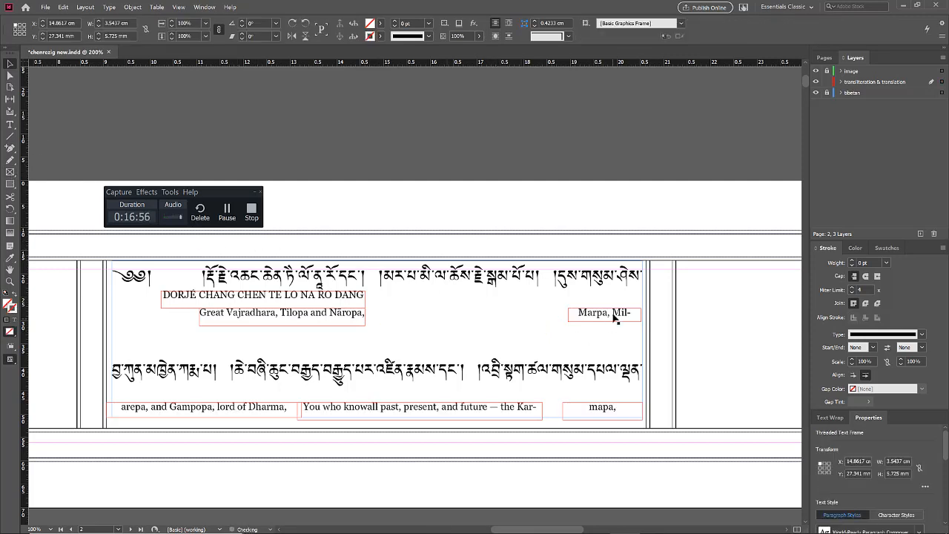
{"action": "left_click", "coordinate": [614, 317]}
{"action": "key", "text": "Delete"}
{"action": "left_click", "coordinate": [258, 409]}
{"action": "key", "text": "Delete"}
{"action": "left_click", "coordinate": [443, 407]}
{"action": "key", "text": "Delete"}
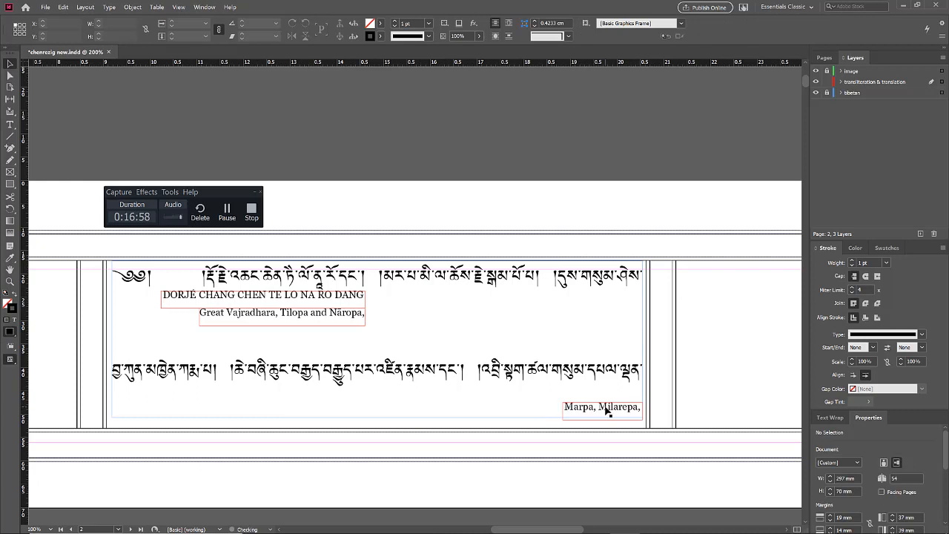
{"action": "left_click", "coordinate": [607, 412]}
{"action": "key", "text": "Delete"}
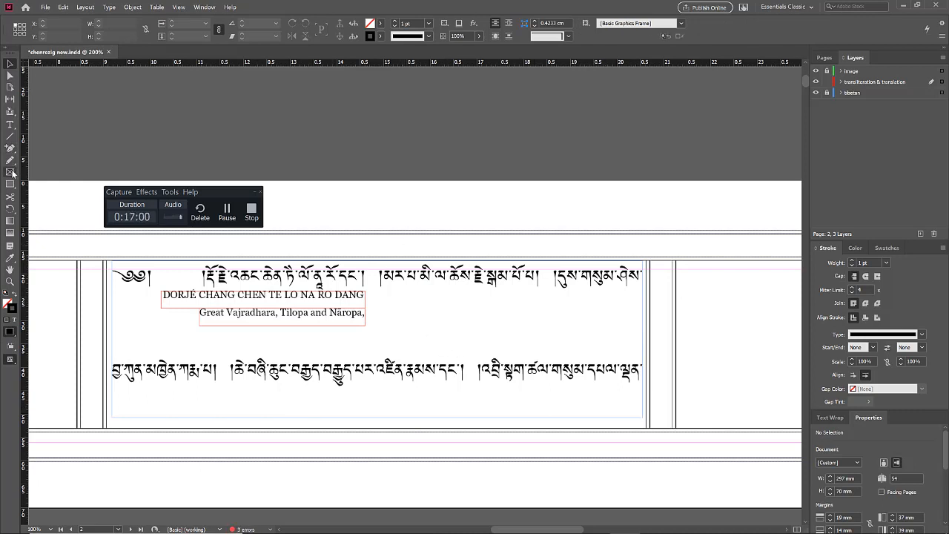
{"action": "left_click", "coordinate": [12, 172]}
{"action": "left_click_drag", "start_coordinate": [380, 293], "coordinate": [539, 311]}
{"action": "key", "text": "v"}
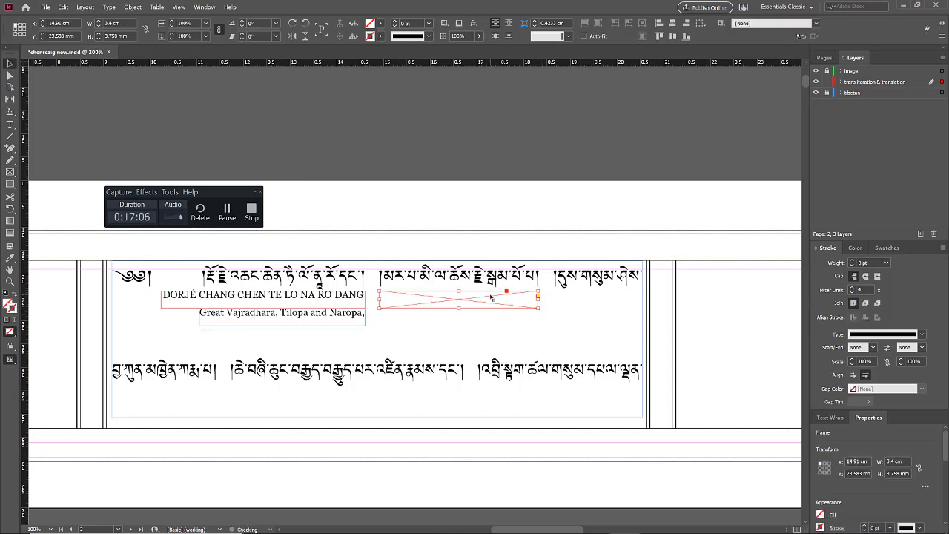
{"action": "key", "text": "Delete"}
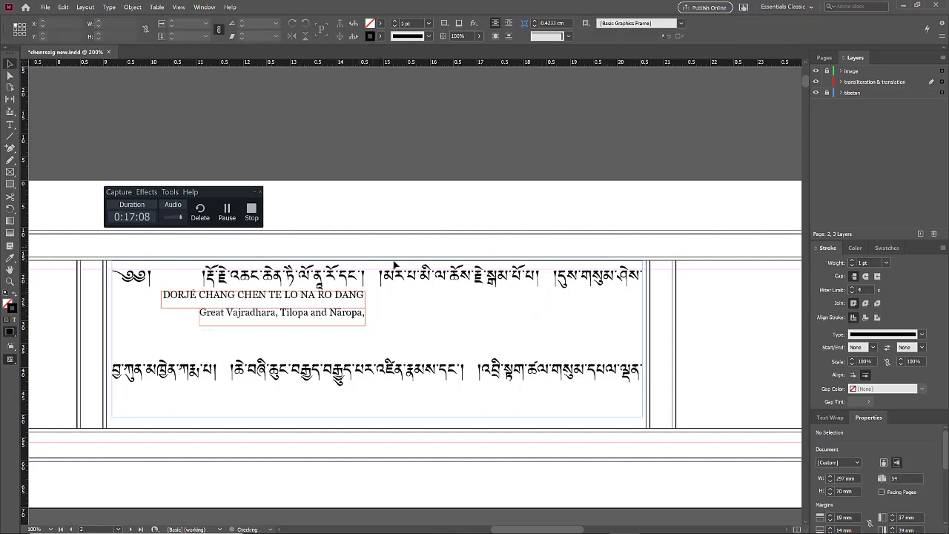
Draw a text frame about 3.38 cm by 5.6 mm beneath the second Tibetan phrase and duplicate it directly below at Y 29.22 mm
{"action": "key", "text": "t"}
{"action": "left_click_drag", "start_coordinate": [380, 291], "coordinate": [538, 317]}
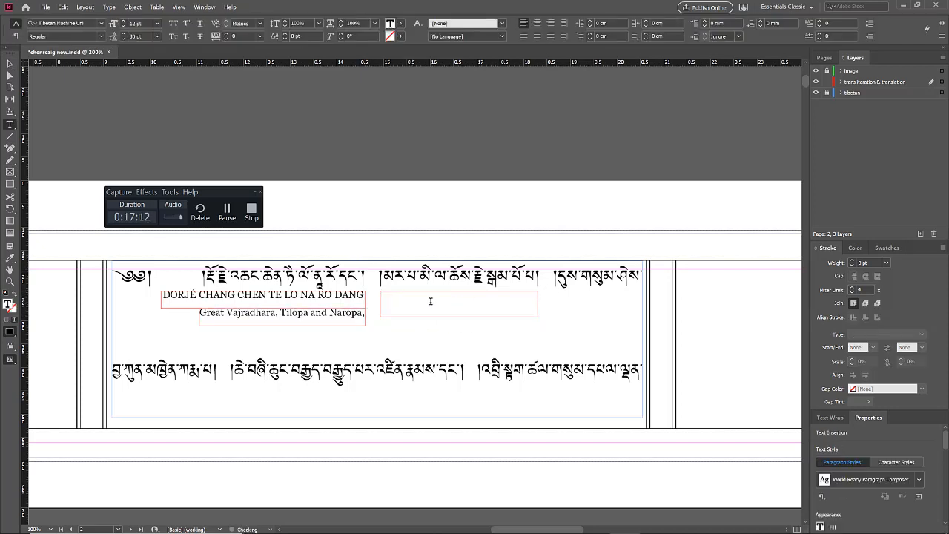
{"action": "key", "text": "Escape"}
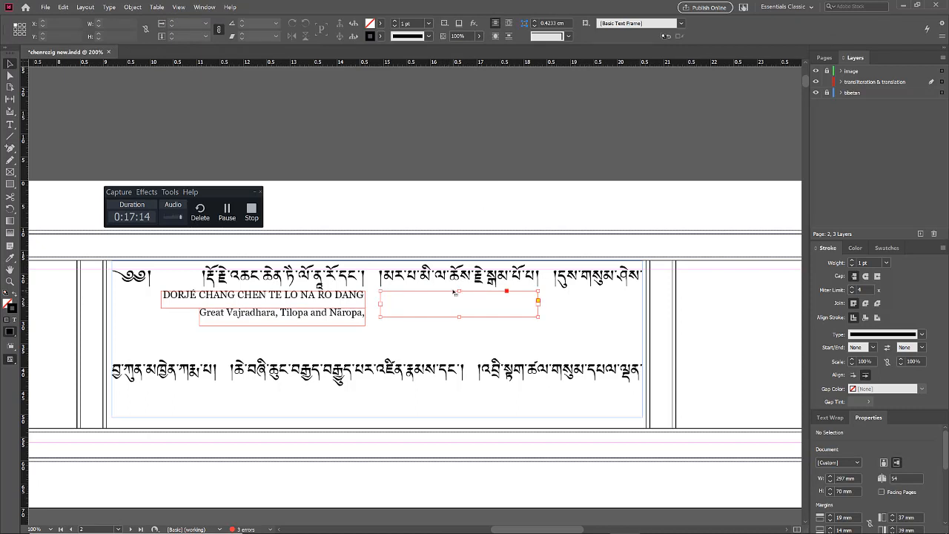
{"action": "left_click_drag", "start_coordinate": [447, 295], "coordinate": [450, 321]}
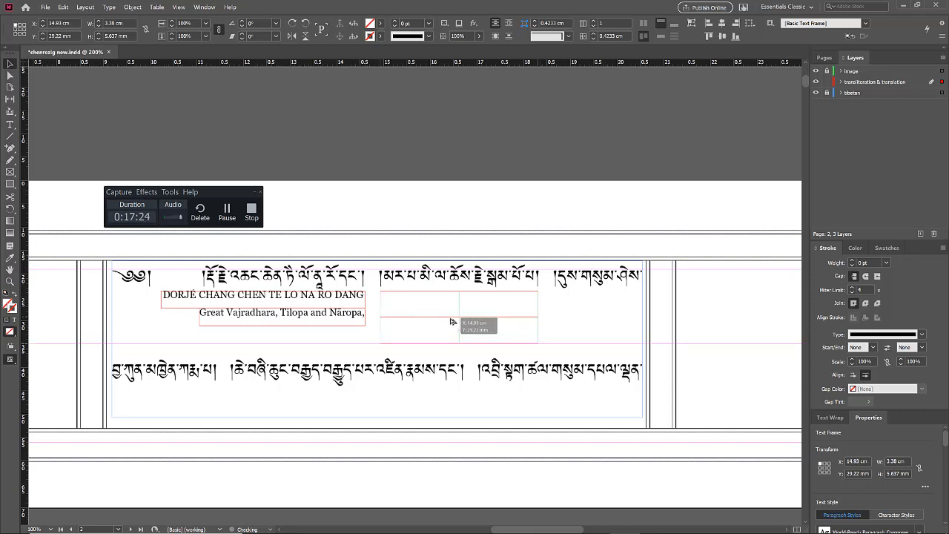
Shorten both empty frames beneath the second phrase to 3.758 mm high each, stacked flush, and group them
{"action": "left_click_drag", "start_coordinate": [450, 321], "coordinate": [368, 325]}
{"action": "left_click", "coordinate": [469, 238]}
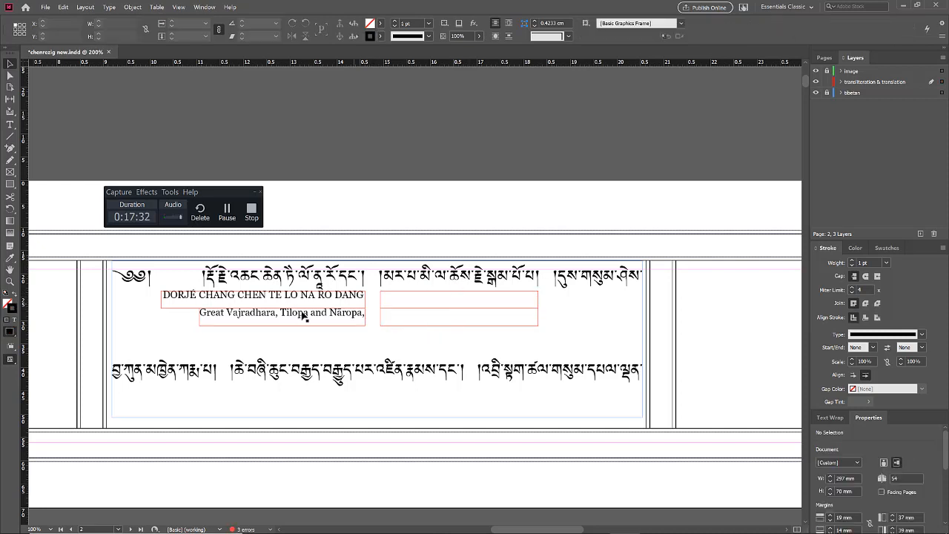
{"action": "left_click", "coordinate": [410, 306]}
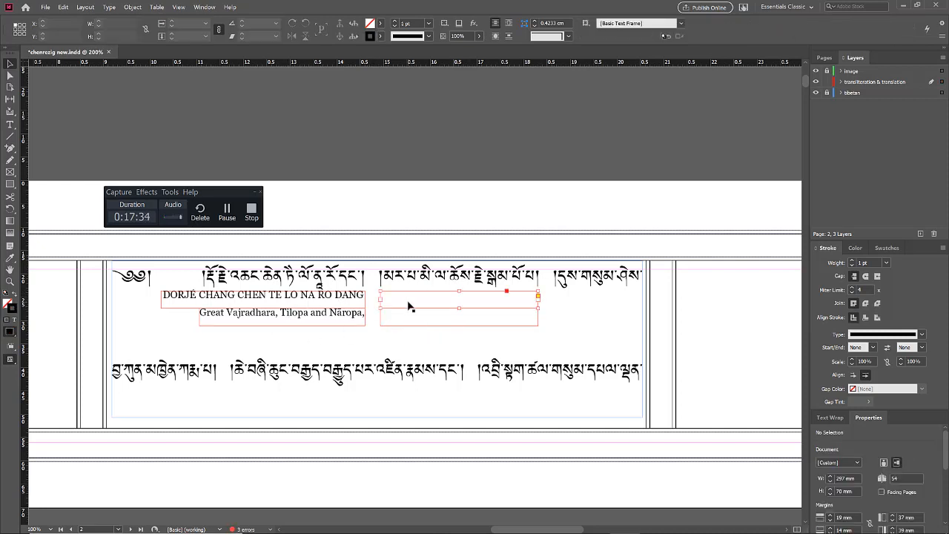
{"action": "left_click", "coordinate": [470, 315], "text": "shift"}
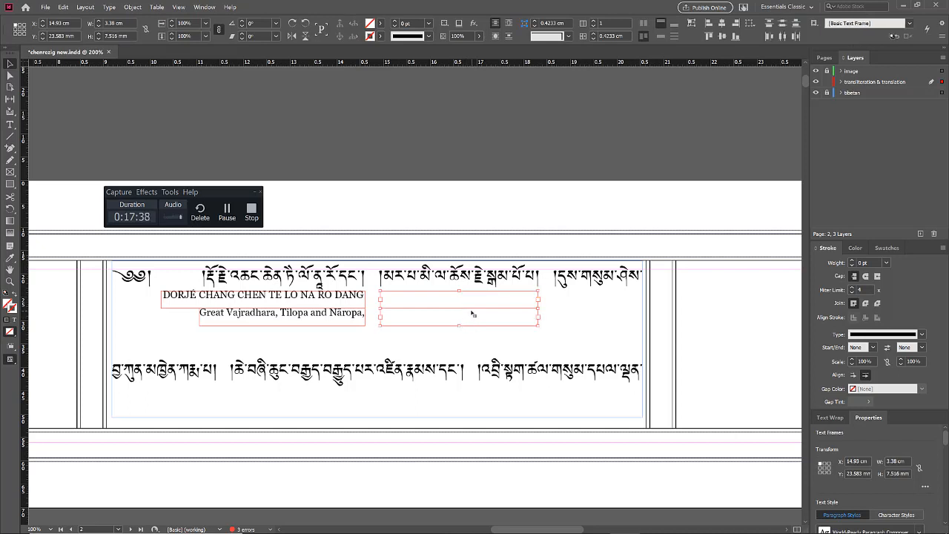
{"action": "key", "text": "ctrl+g"}
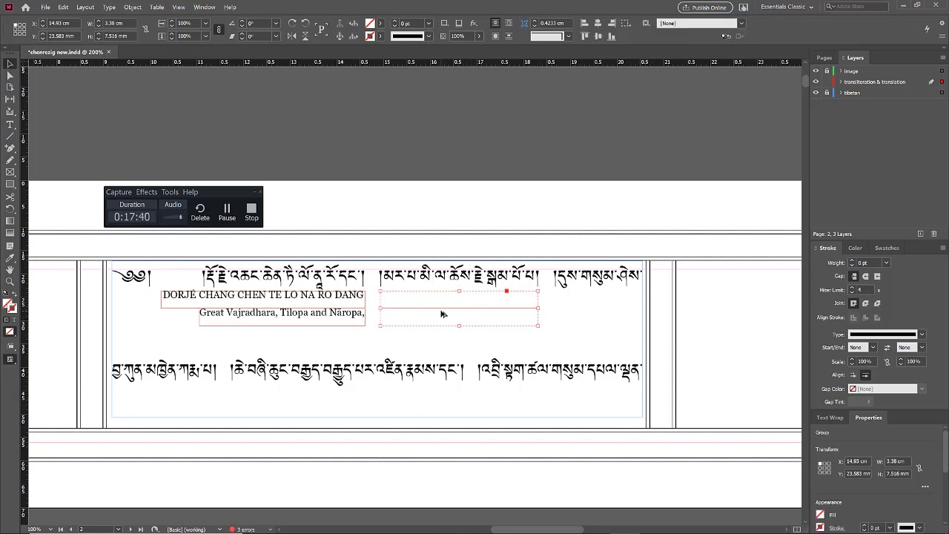
Duplicate the frame pair beneath the third phrase and the second line's first two phrases, with widths of about 1.9, 2.34 and 4.97 cm
{"action": "left_click_drag", "start_coordinate": [442, 313], "coordinate": [623, 319]}
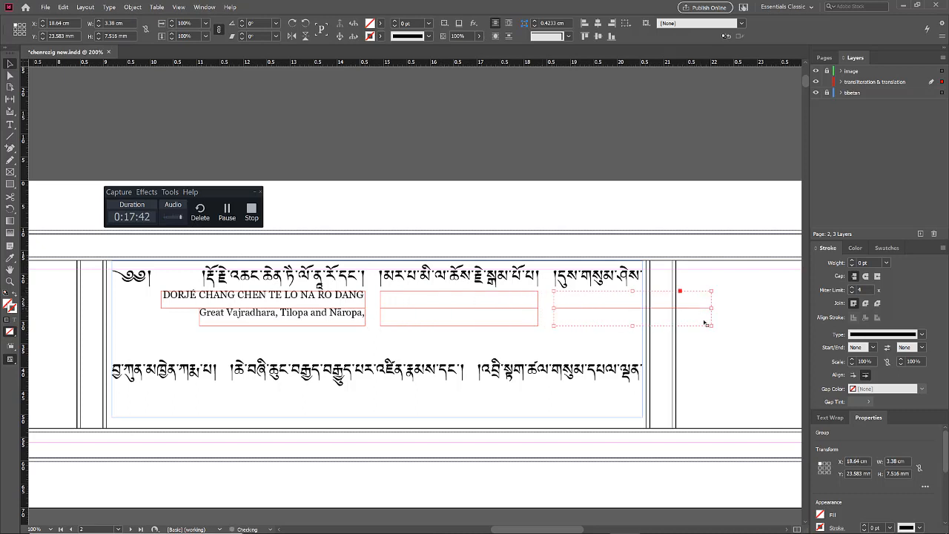
{"action": "left_click_drag", "start_coordinate": [710, 310], "coordinate": [317, 405]}
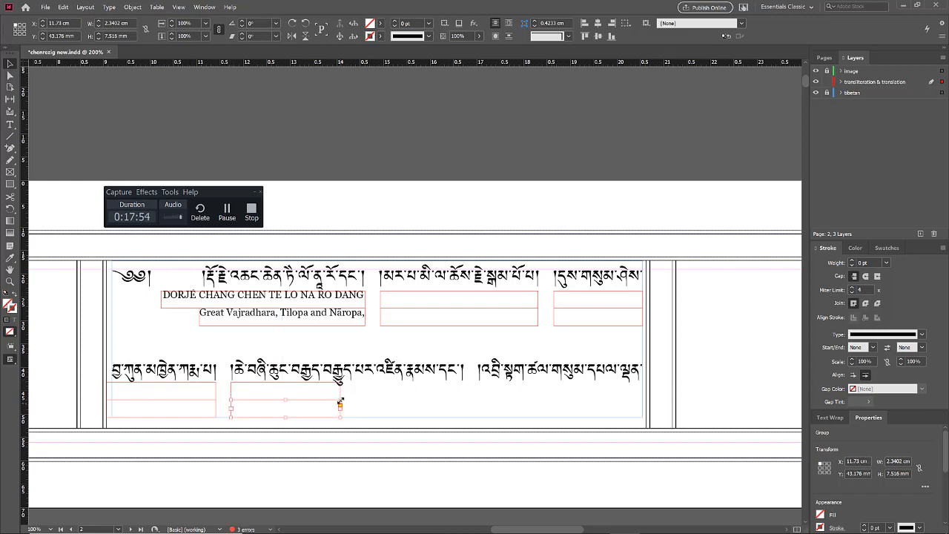
{"action": "double_click", "coordinate": [335, 403]}
{"action": "left_click", "coordinate": [329, 396]}
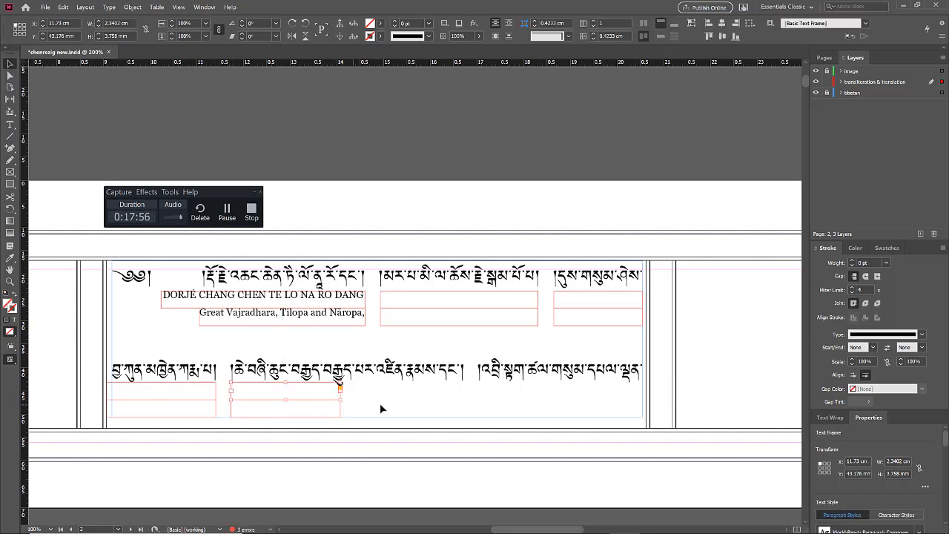
{"action": "left_click", "coordinate": [380, 405]}
{"action": "left_click", "coordinate": [311, 401]}
{"action": "left_click_drag", "start_coordinate": [343, 401], "coordinate": [464, 403]}
Duplicate the frame pair beneath the second line's last phrase at X 17.02 cm and narrow it to about 3.52 cm
{"action": "left_click_drag", "start_coordinate": [408, 404], "coordinate": [650, 405], "text": "alt"}
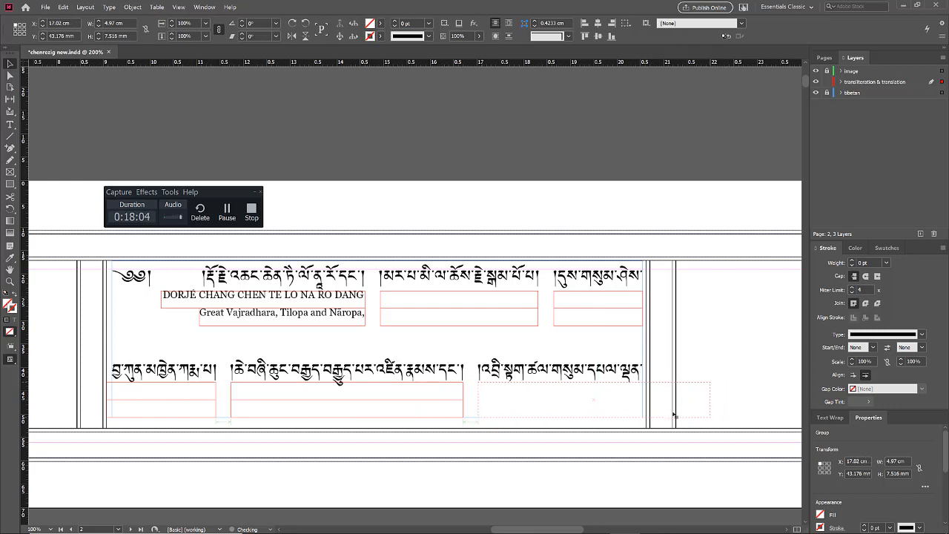
{"action": "left_click_drag", "start_coordinate": [709, 401], "coordinate": [643, 401]}
{"action": "left_click", "coordinate": [732, 360]}
{"action": "left_click", "coordinate": [618, 409]}
{"action": "left_click", "coordinate": [674, 352]}
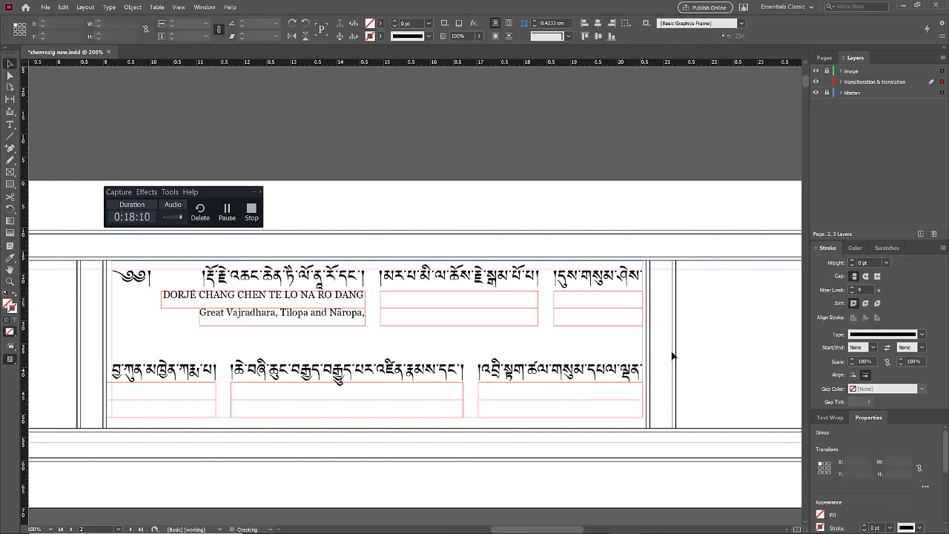
Thread the overset DORJÉ CHANG transliteration into the upper frames beneath the first line's second and third phrases
{"action": "left_click", "coordinate": [255, 301]}
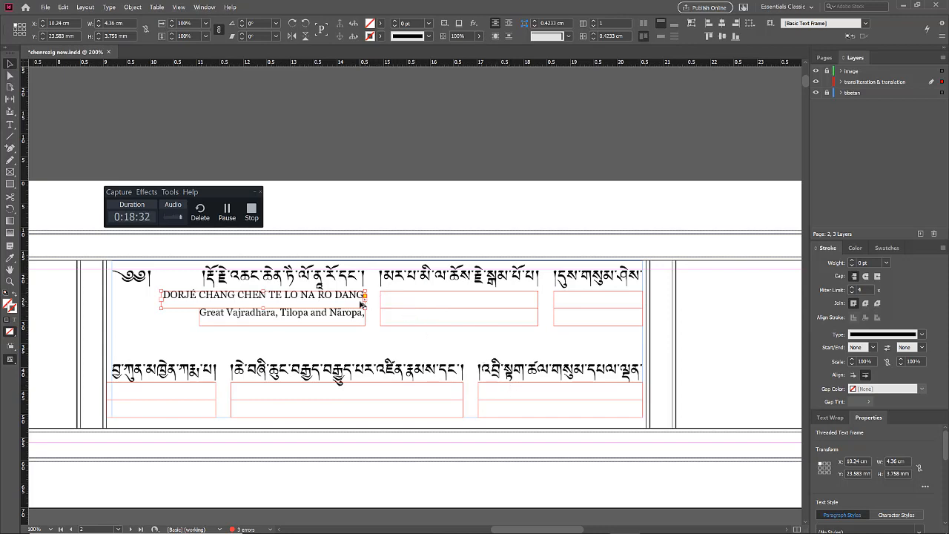
{"action": "scroll", "coordinate": [362, 303], "scroll_direction": "up", "scroll_amount": 2}
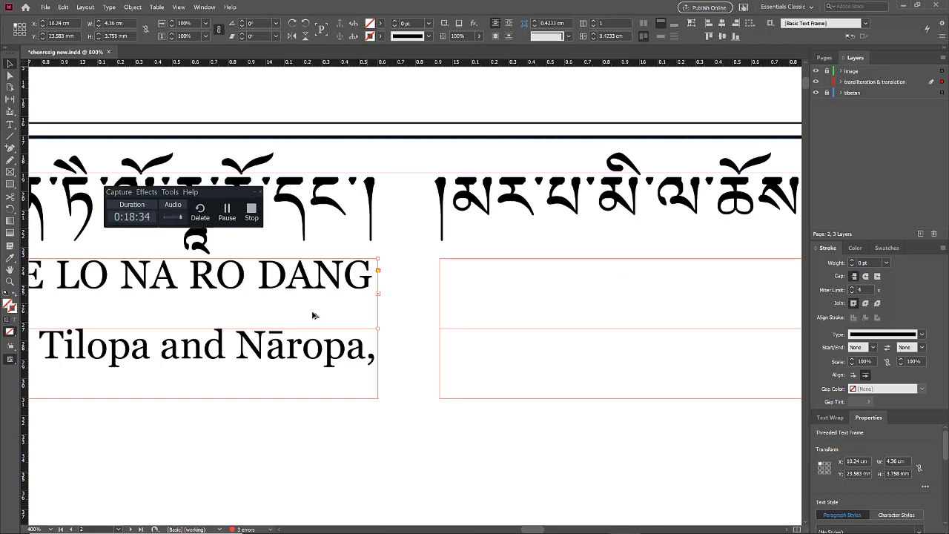
{"action": "scroll", "coordinate": [312, 317], "scroll_direction": "down", "scroll_amount": 3}
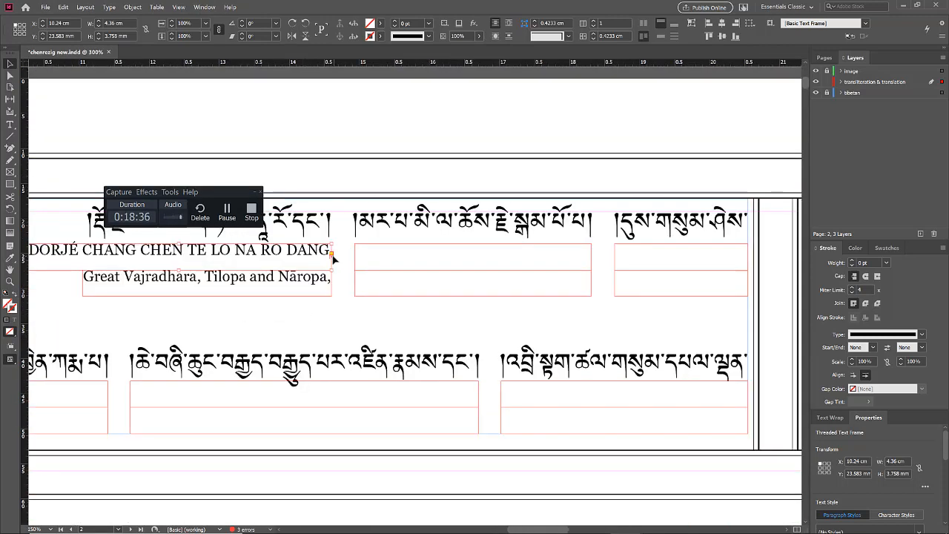
{"action": "left_click", "coordinate": [332, 253]}
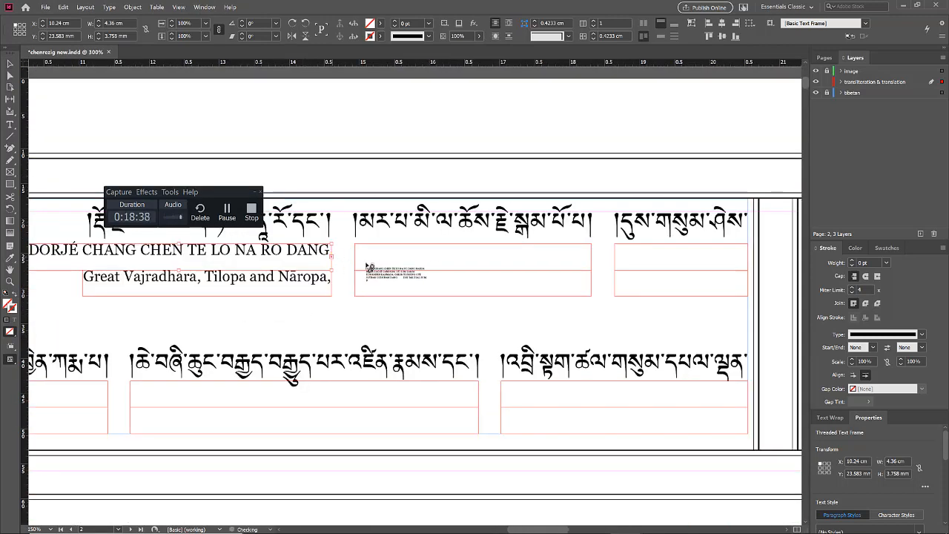
{"action": "left_click", "coordinate": [586, 292]}
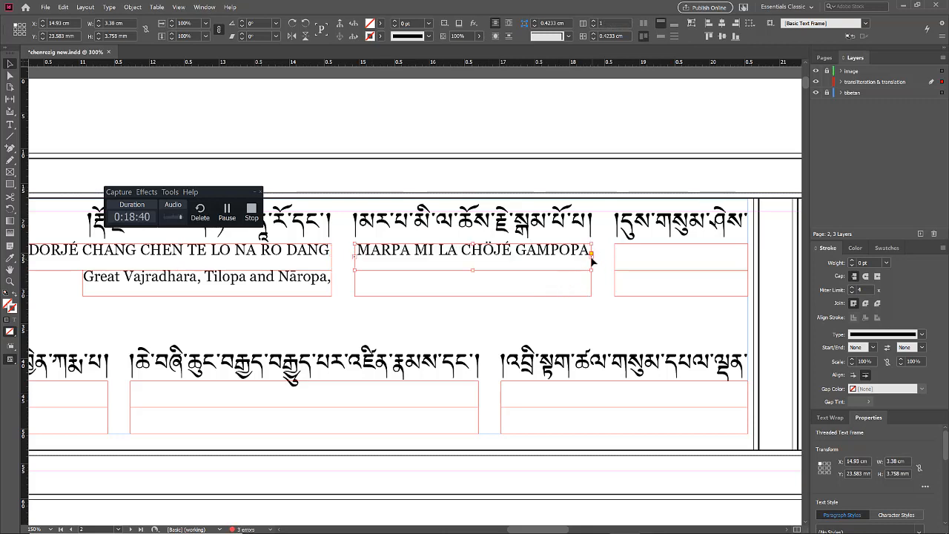
{"action": "left_click", "coordinate": [592, 255]}
{"action": "left_click", "coordinate": [688, 258]}
Continue threading the transliteration through the upper frames beneath the second line's three phrases
{"action": "scroll", "coordinate": [735, 252], "scroll_direction": "down", "scroll_amount": 2}
{"action": "left_click", "coordinate": [741, 255]}
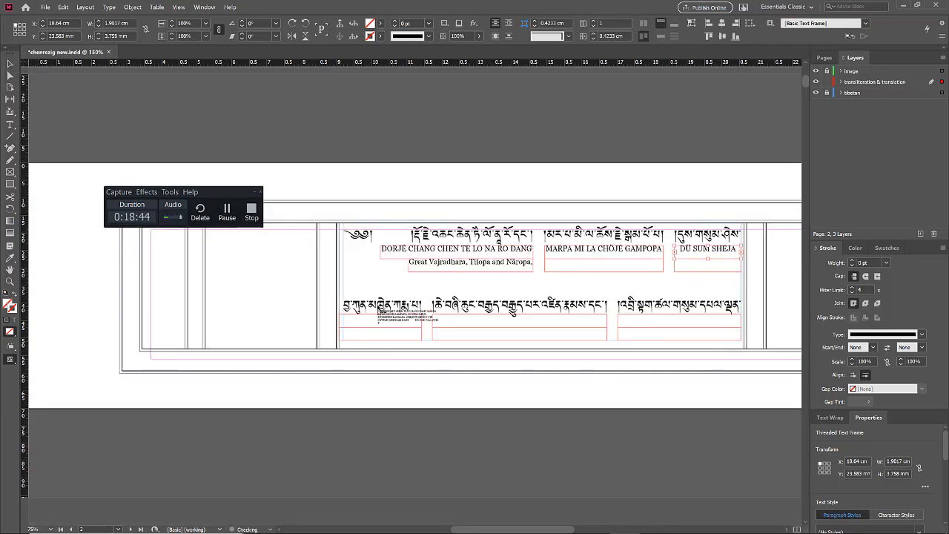
{"action": "left_click", "coordinate": [371, 321]}
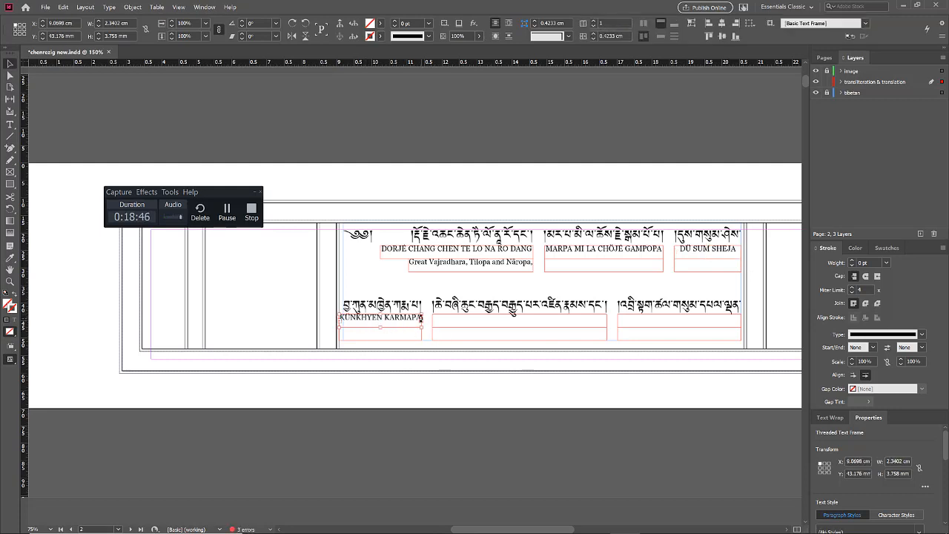
{"action": "left_click", "coordinate": [421, 322]}
{"action": "left_click", "coordinate": [487, 328]}
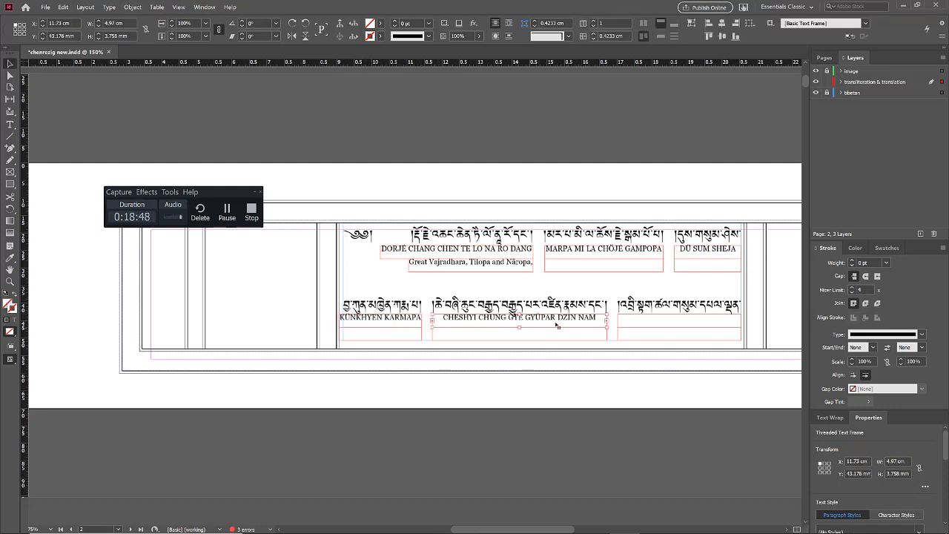
{"action": "left_click", "coordinate": [607, 324]}
{"action": "left_click", "coordinate": [632, 330]}
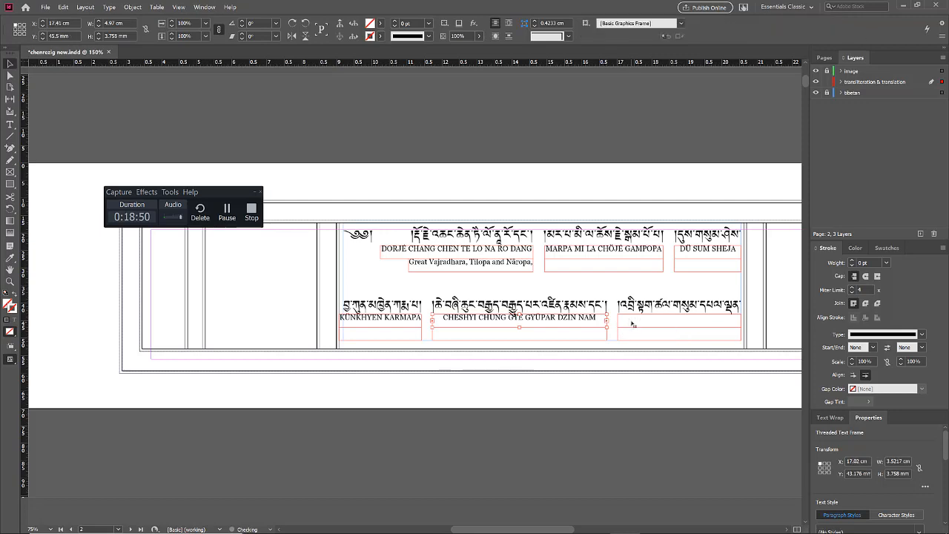
Widen the second line's middle frame pair on both sides to 5.36 cm so DANG fits after DZIN NAM
{"action": "scroll", "coordinate": [634, 332], "scroll_direction": "up", "scroll_amount": 2}
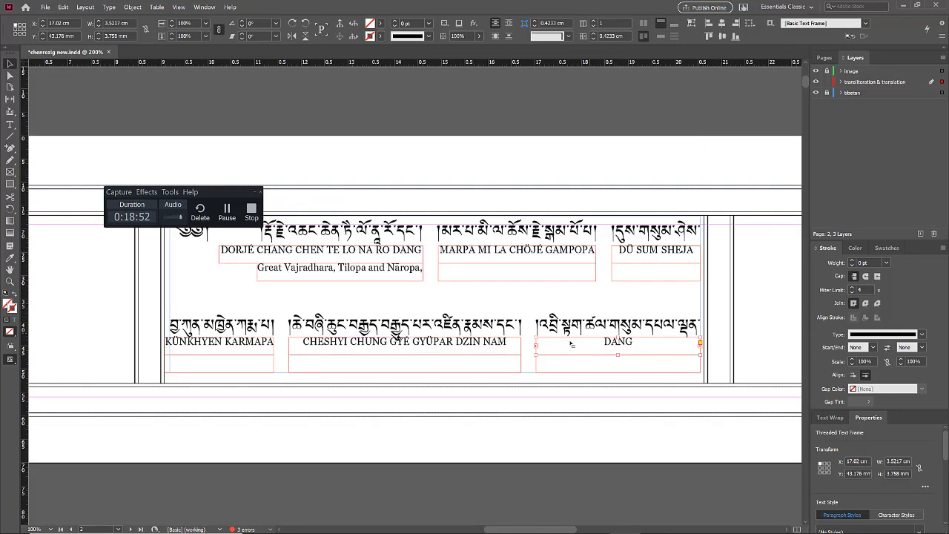
{"action": "left_click", "coordinate": [452, 360]}
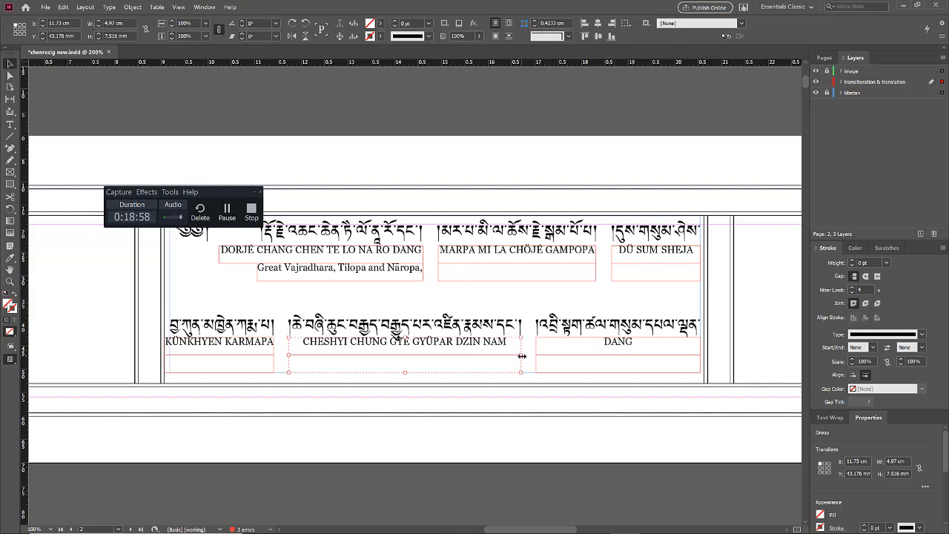
{"action": "left_click_drag", "start_coordinate": [522, 355], "coordinate": [532, 356]}
{"action": "left_click_drag", "start_coordinate": [289, 356], "coordinate": [281, 356]}
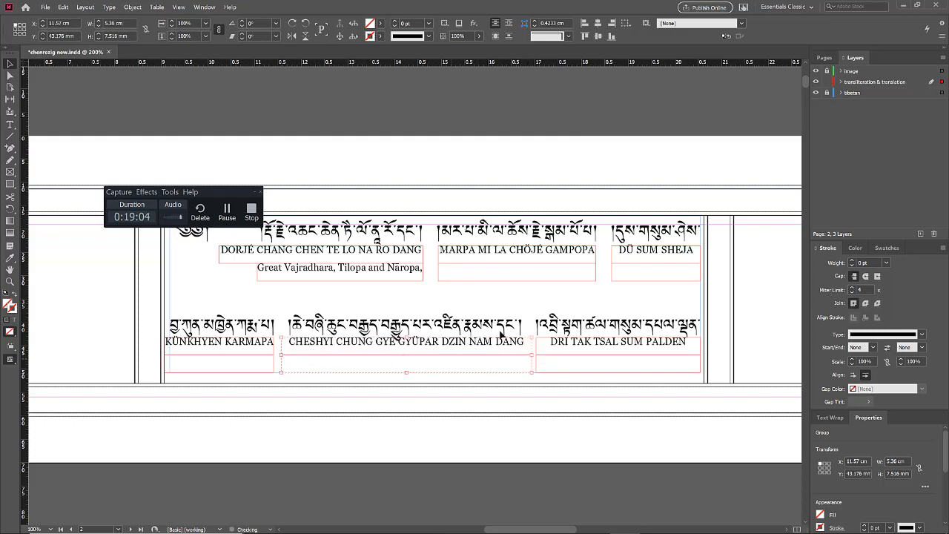
{"action": "left_click", "coordinate": [528, 295]}
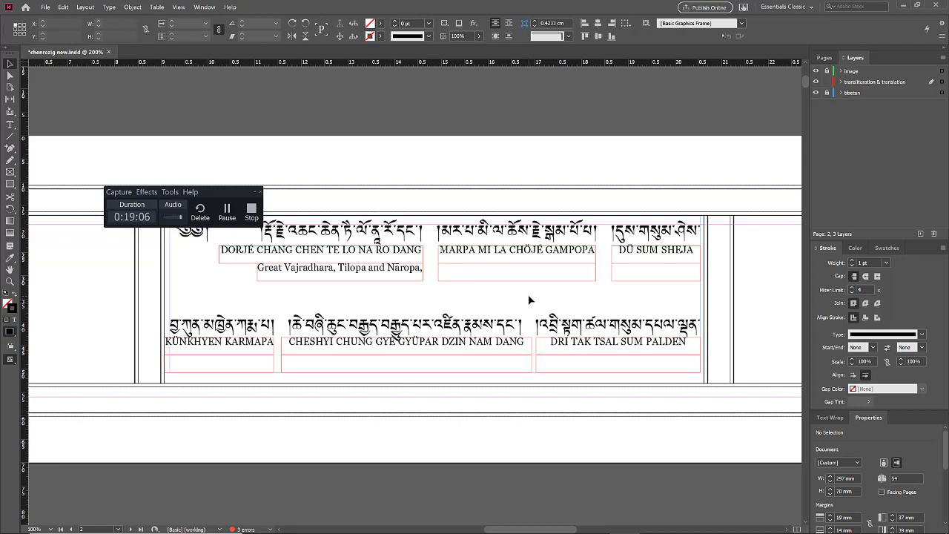
{"action": "left_click", "coordinate": [459, 353]}
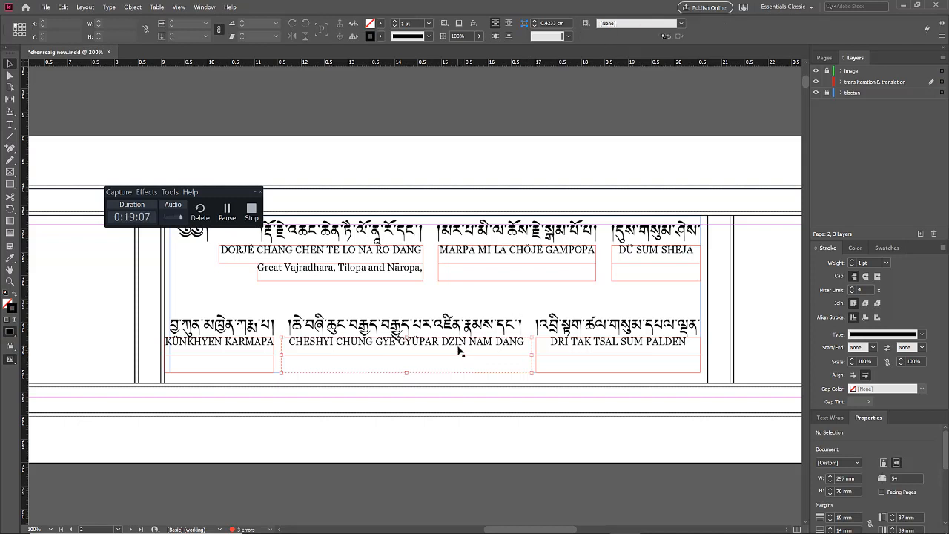
{"action": "left_click", "coordinate": [503, 304]}
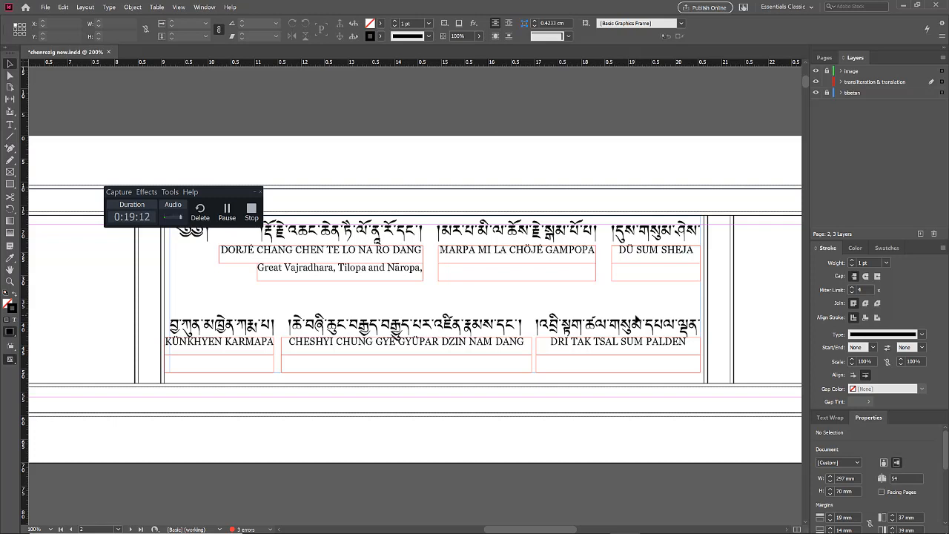
Thread the overset Great Vajradhara translation into the lower frames beneath the first line's second and third phrases
{"action": "left_click", "coordinate": [422, 274]}
{"action": "left_click", "coordinate": [422, 268]}
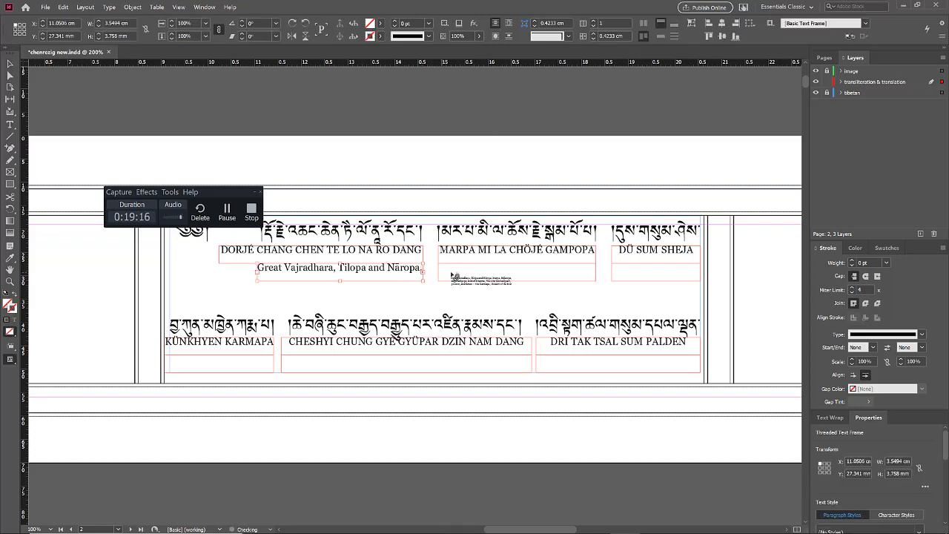
{"action": "left_click", "coordinate": [504, 275]}
{"action": "left_click", "coordinate": [596, 269]}
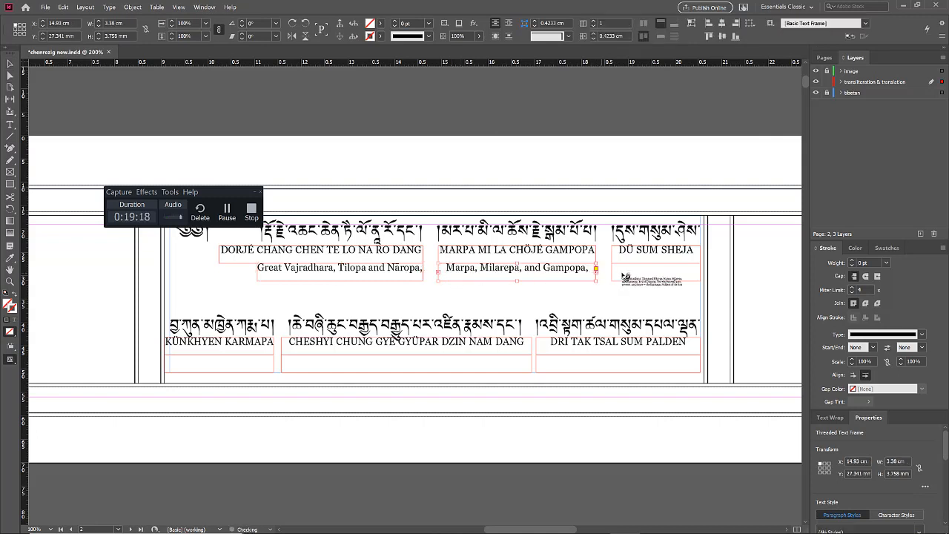
{"action": "left_click", "coordinate": [656, 274]}
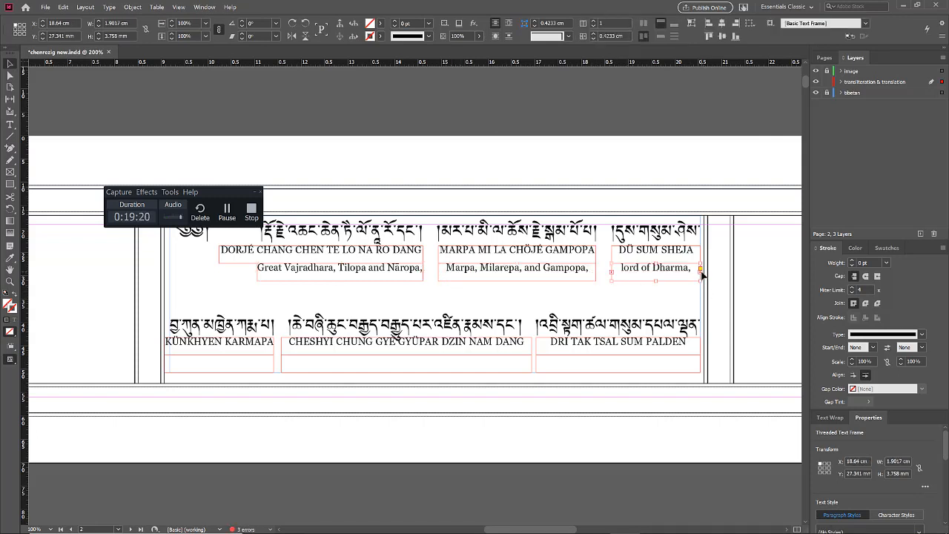
Widen the frame pair beneath the first line's second phrase on both sides to 4.04 cm, starting at X 14.6 cm
{"action": "left_click", "coordinate": [552, 279]}
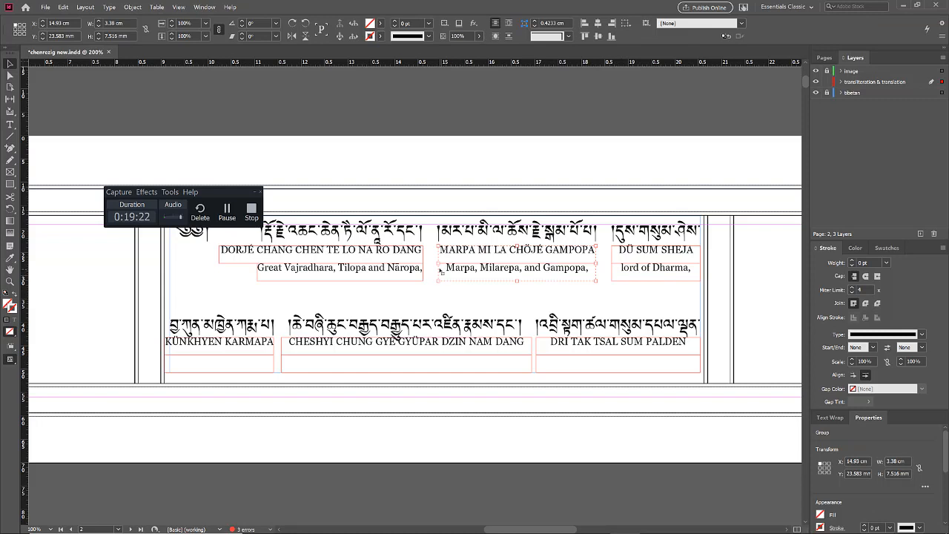
{"action": "left_click_drag", "start_coordinate": [439, 265], "coordinate": [422, 265]}
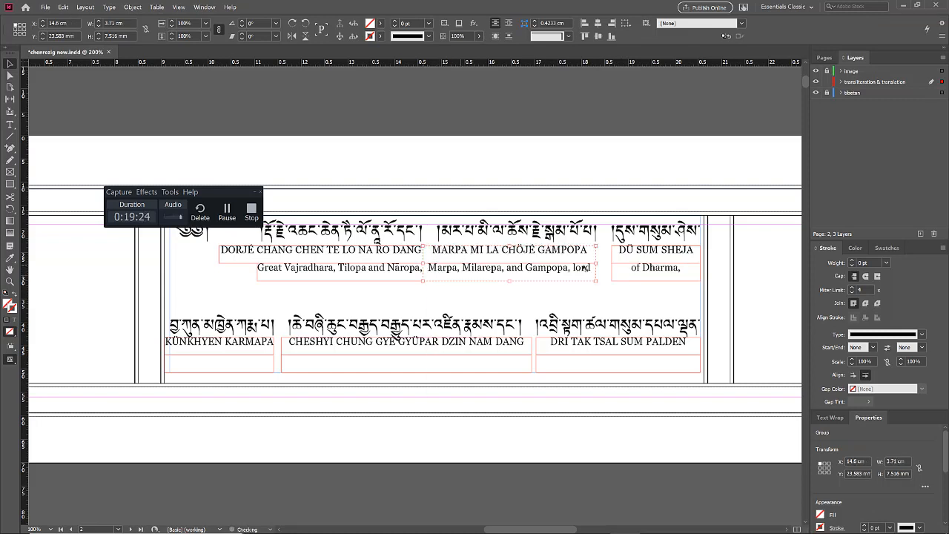
{"action": "left_click_drag", "start_coordinate": [595, 266], "coordinate": [611, 265]}
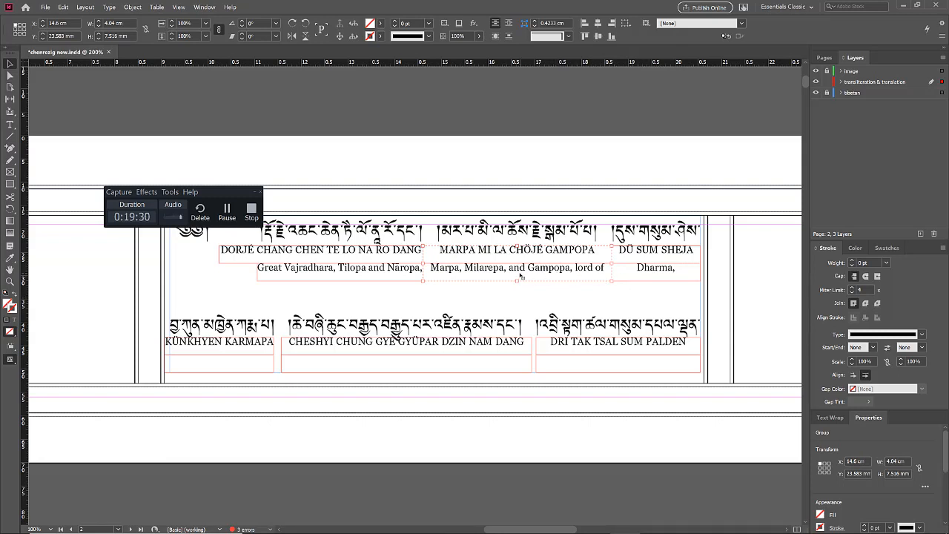
{"action": "left_click", "coordinate": [722, 255]}
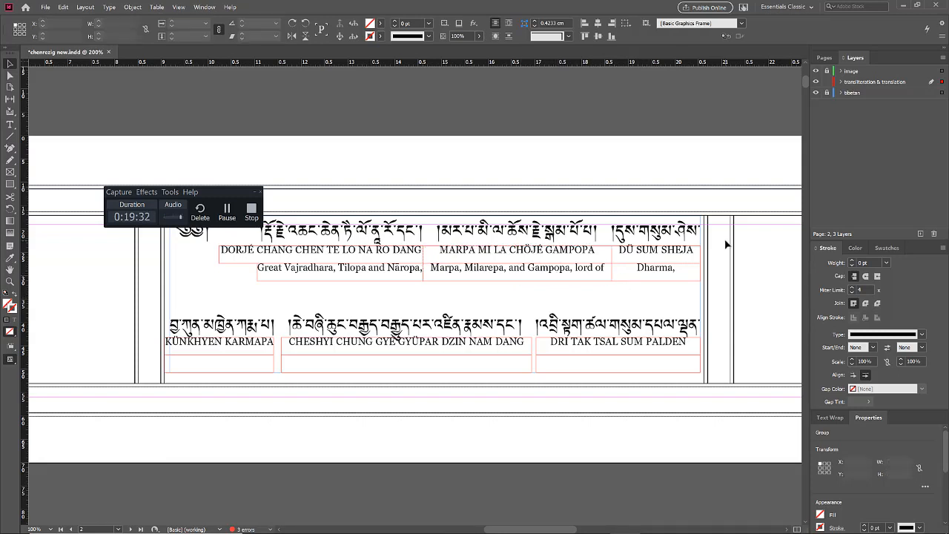
Ungroup the Marpa frame pair and extend the translation frame downward to 6.6 mm high to fit a second text line
{"action": "left_click", "coordinate": [522, 268]}
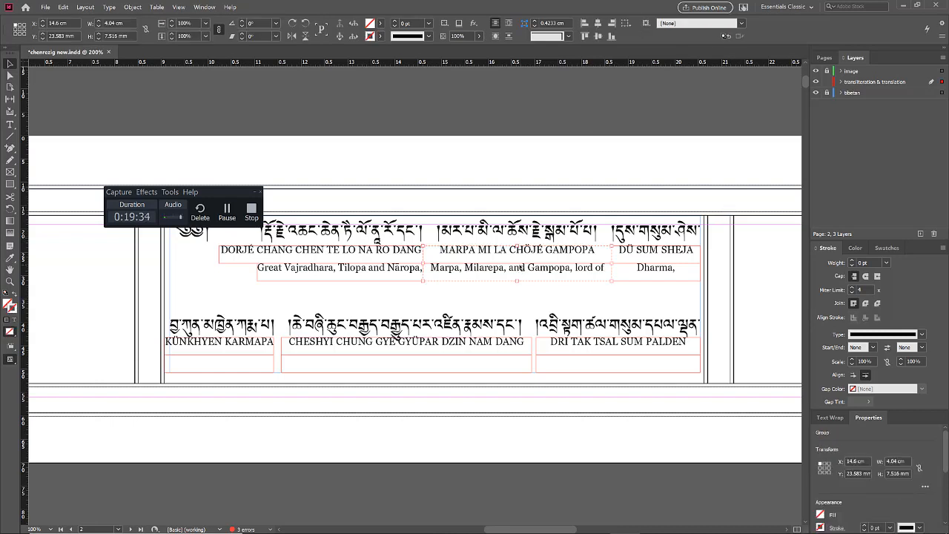
{"action": "right_click", "coordinate": [522, 268]}
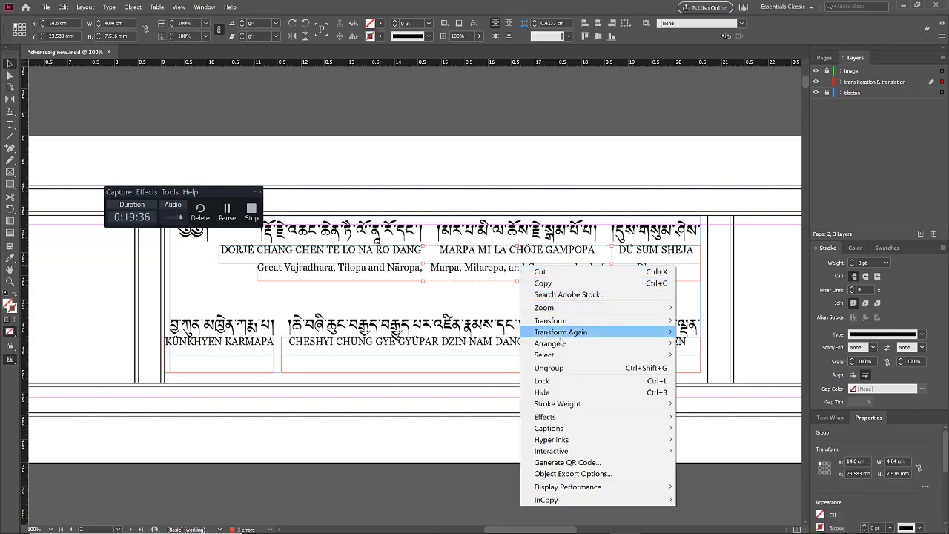
{"action": "left_click", "coordinate": [549, 368]}
{"action": "left_click", "coordinate": [516, 268]}
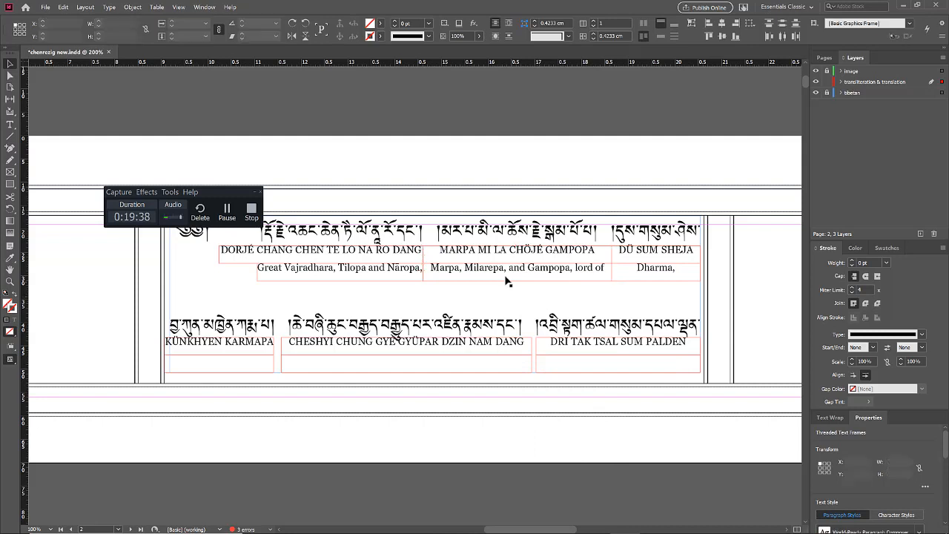
{"action": "left_click_drag", "start_coordinate": [517, 281], "coordinate": [516, 293]}
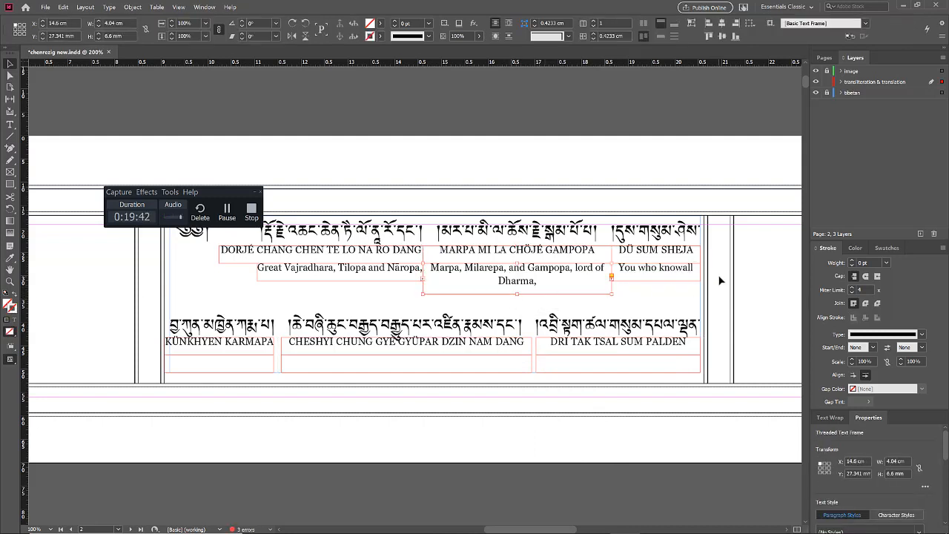
Insert the missing space between "know" and "all" in the translation beneath DÜ SUM SHEJA
{"action": "left_click", "coordinate": [721, 281]}
{"action": "double_click", "coordinate": [680, 270]}
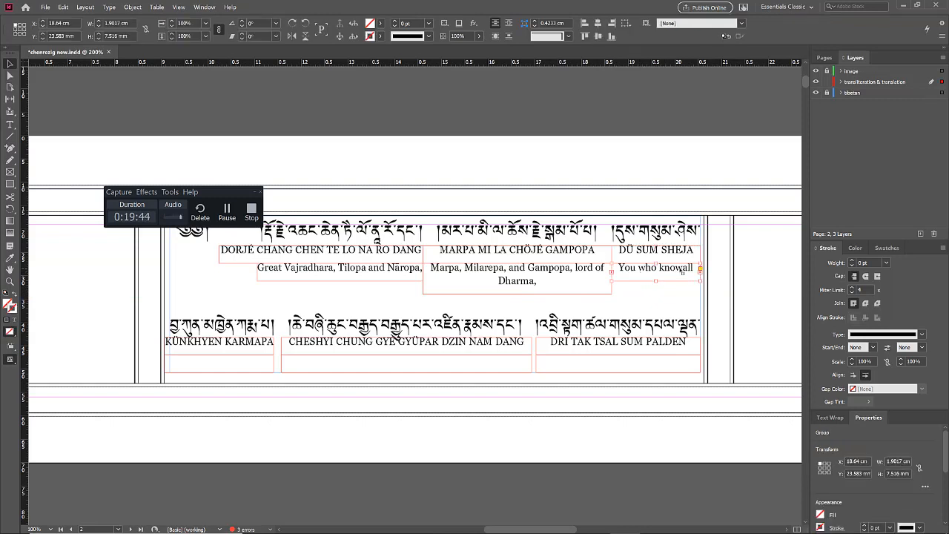
{"action": "double_click", "coordinate": [684, 267]}
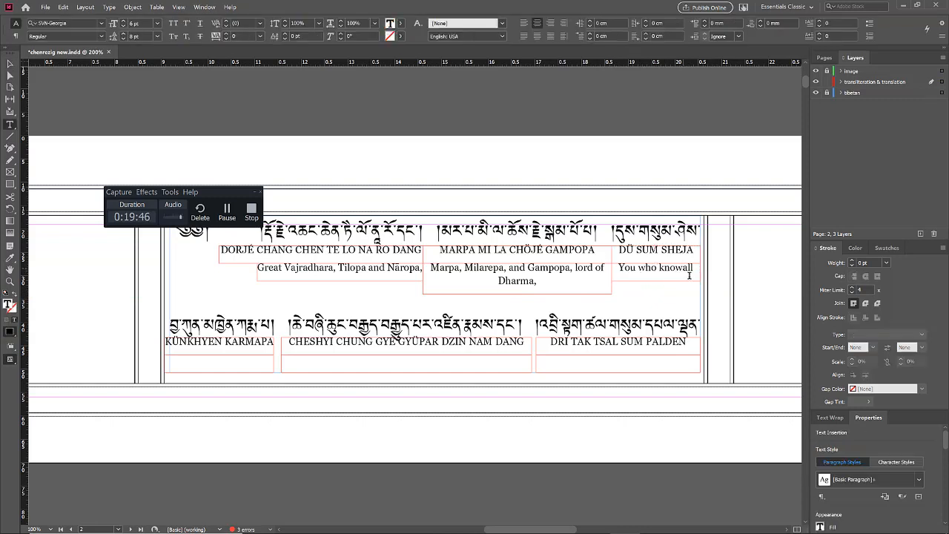
{"action": "left_click", "coordinate": [733, 270]}
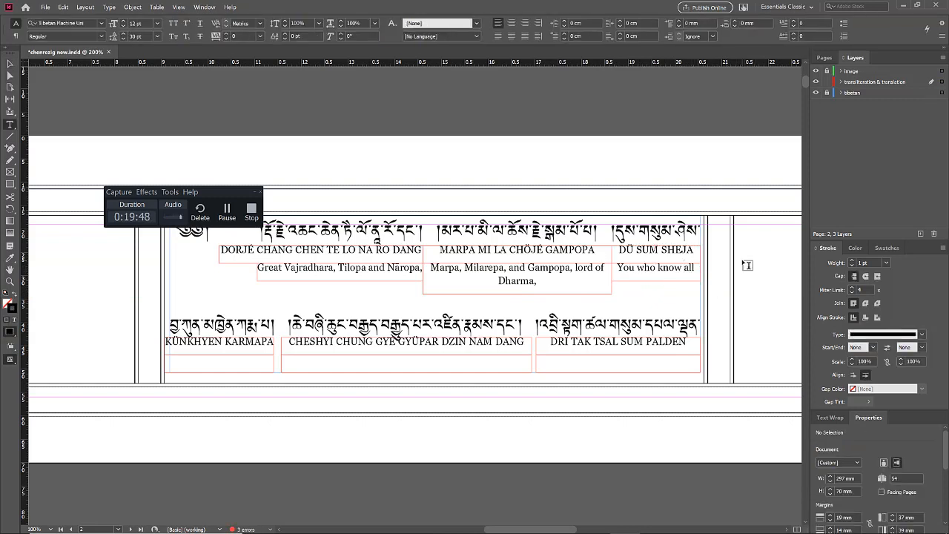
{"action": "key", "text": "v"}
Thread the overset translation from the frame beneath DÜ SUM SHEJA through the second line's three lower frames on page 2
{"action": "left_click", "coordinate": [700, 279]}
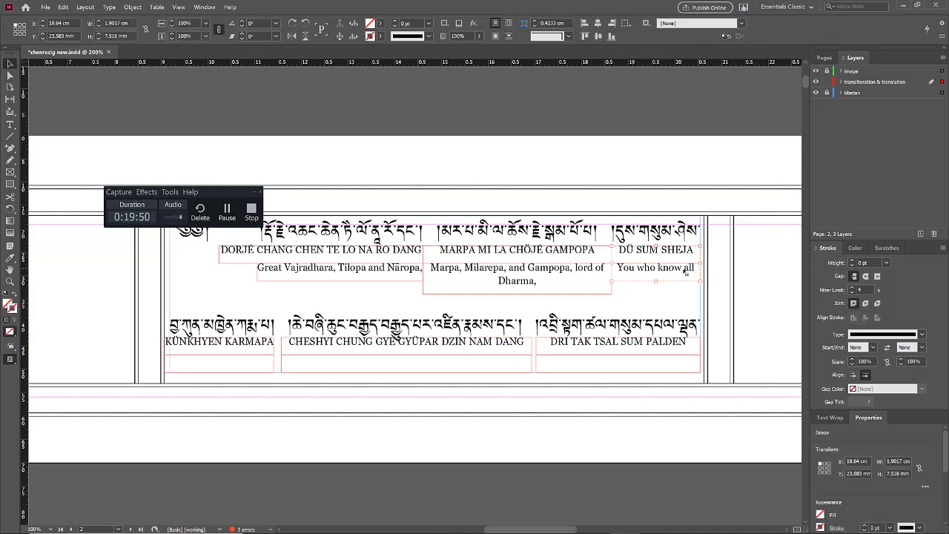
{"action": "double_click", "coordinate": [686, 272]}
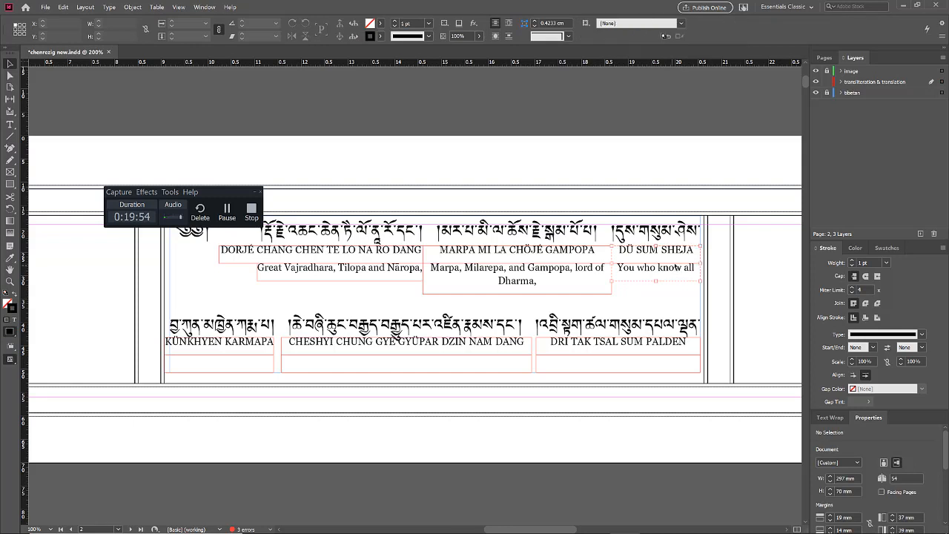
{"action": "left_click", "coordinate": [701, 270]}
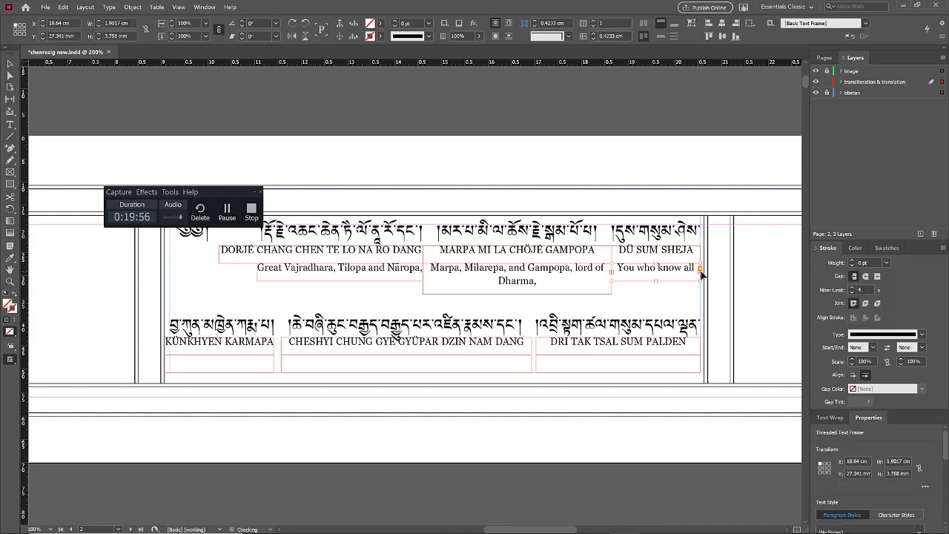
{"action": "left_click", "coordinate": [268, 374]}
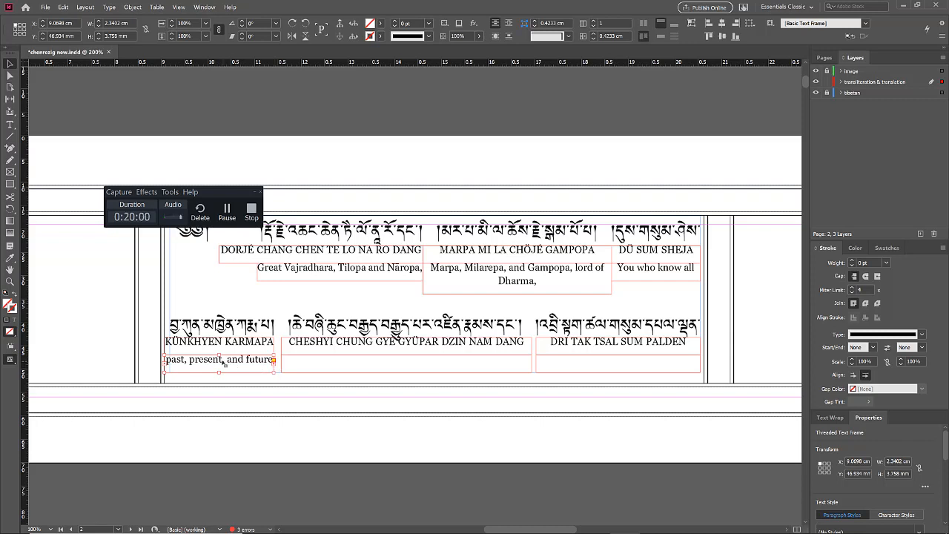
{"action": "left_click", "coordinate": [273, 363]}
{"action": "left_click", "coordinate": [319, 366]}
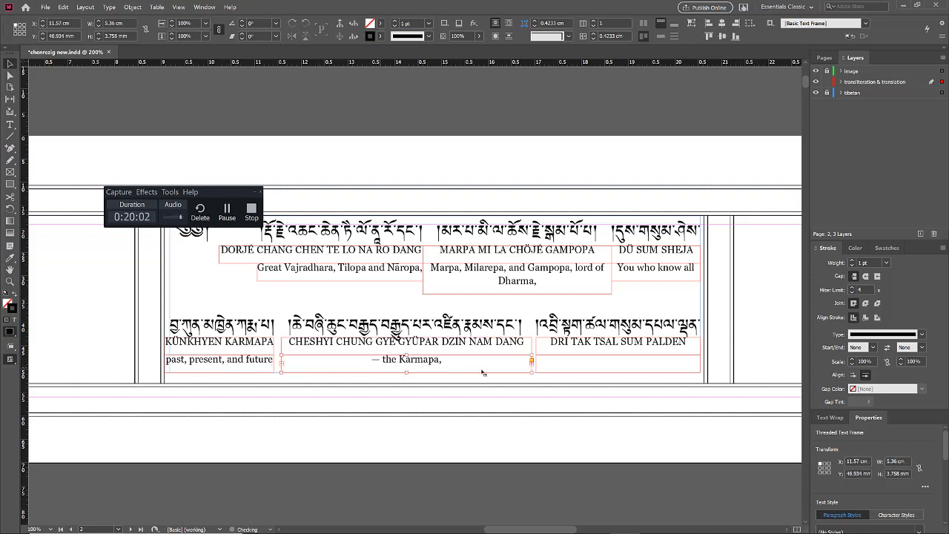
{"action": "left_click", "coordinate": [531, 362]}
{"action": "left_click", "coordinate": [623, 365]}
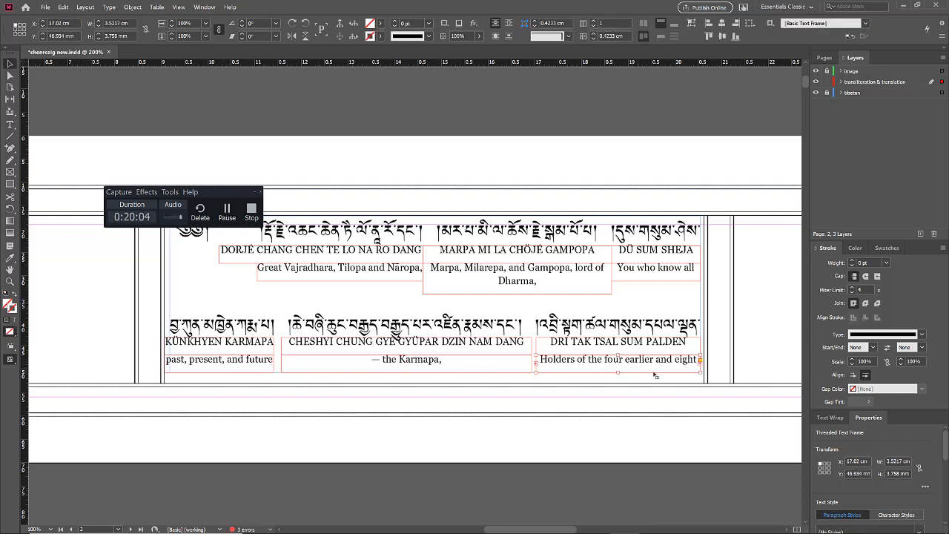
Extend the translation frame beneath KÜNKHYEN KARMAPA downward to fit a second text line
{"action": "scroll", "coordinate": [700, 316], "scroll_direction": "down", "scroll_amount": 10}
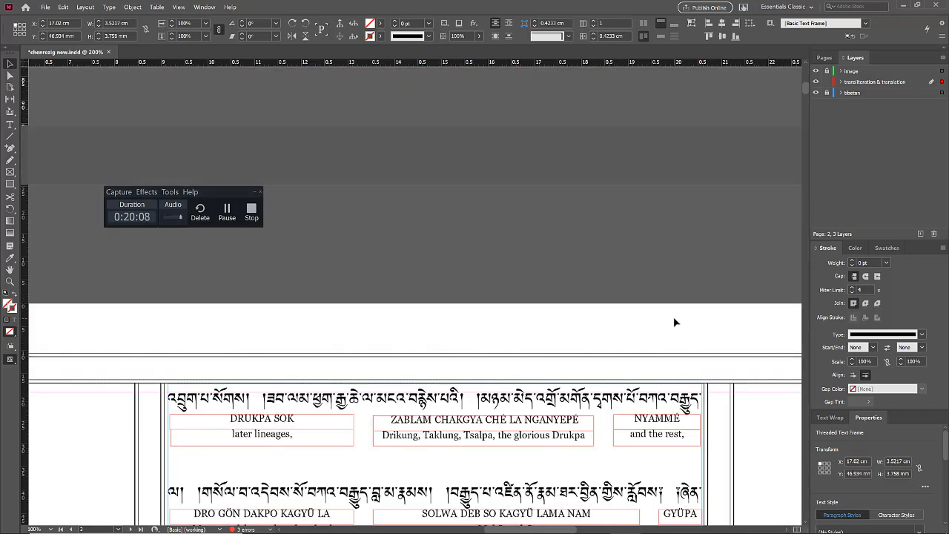
{"action": "scroll", "coordinate": [672, 319], "scroll_direction": "up", "scroll_amount": 5}
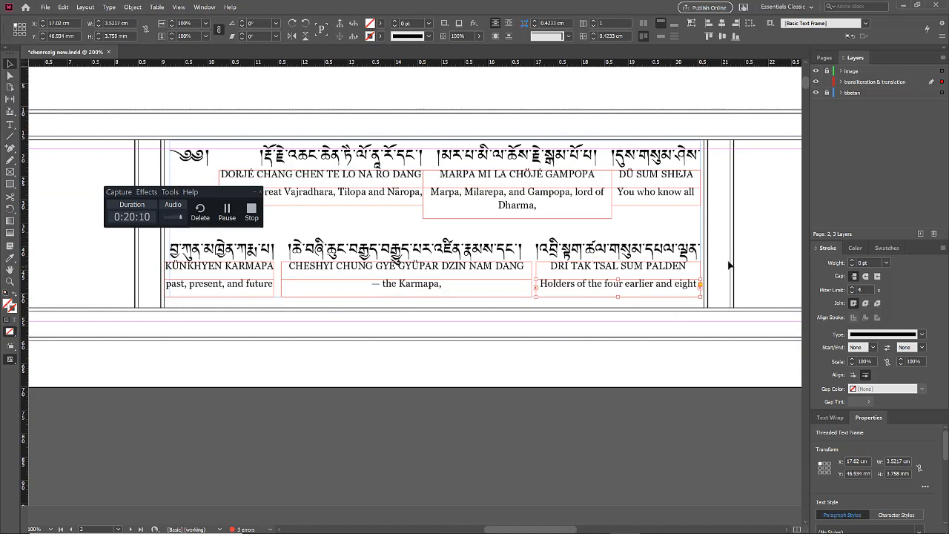
{"action": "left_click", "coordinate": [239, 295]}
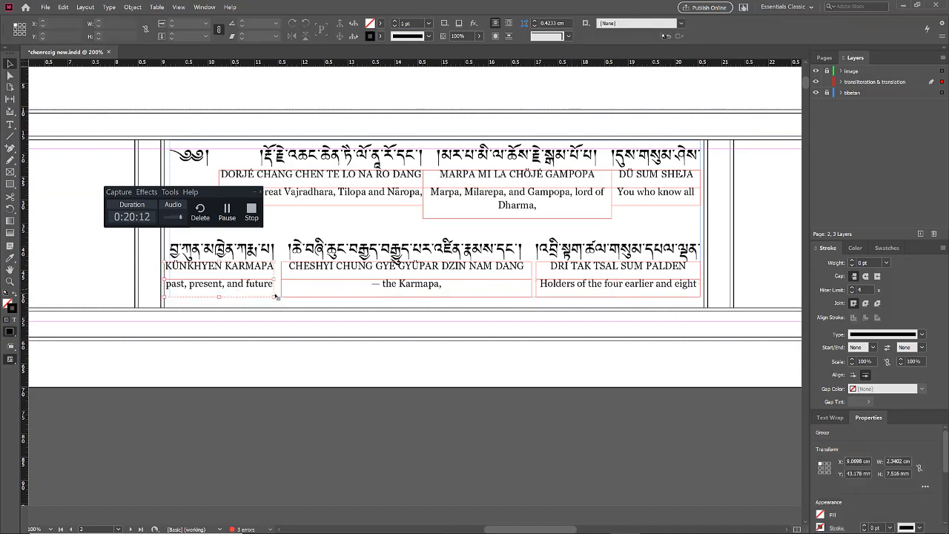
{"action": "double_click", "coordinate": [238, 288]}
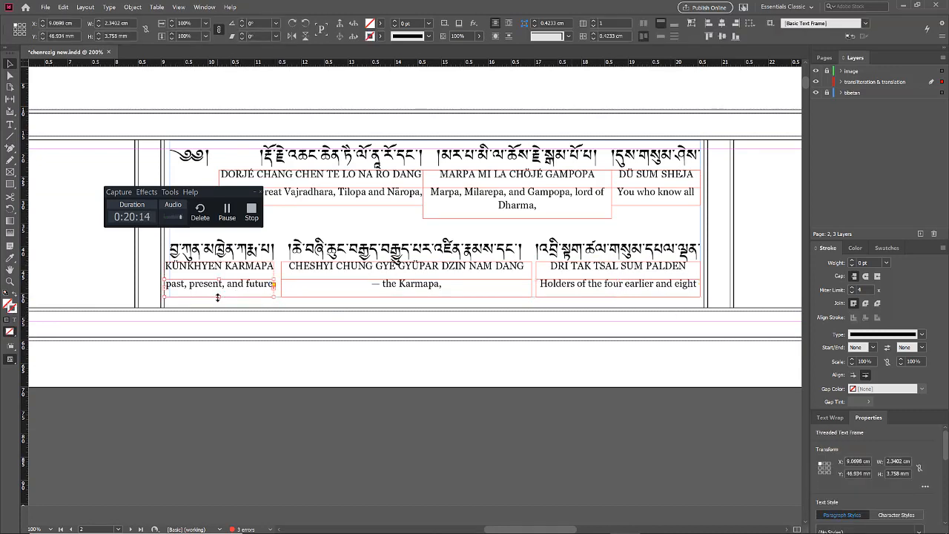
{"action": "left_click_drag", "start_coordinate": [218, 297], "coordinate": [222, 306]}
{"action": "left_click", "coordinate": [336, 322]}
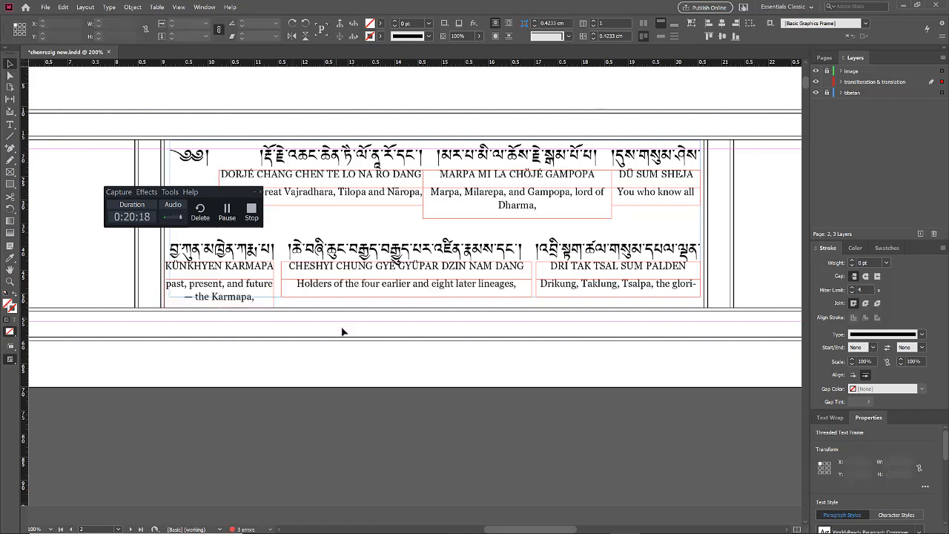
Examine how the translation flows through the frames on pages 2 and 3
{"action": "scroll", "coordinate": [369, 346], "scroll_direction": "up", "scroll_amount": 1}
{"action": "scroll", "coordinate": [354, 351], "scroll_direction": "up", "scroll_amount": 1}
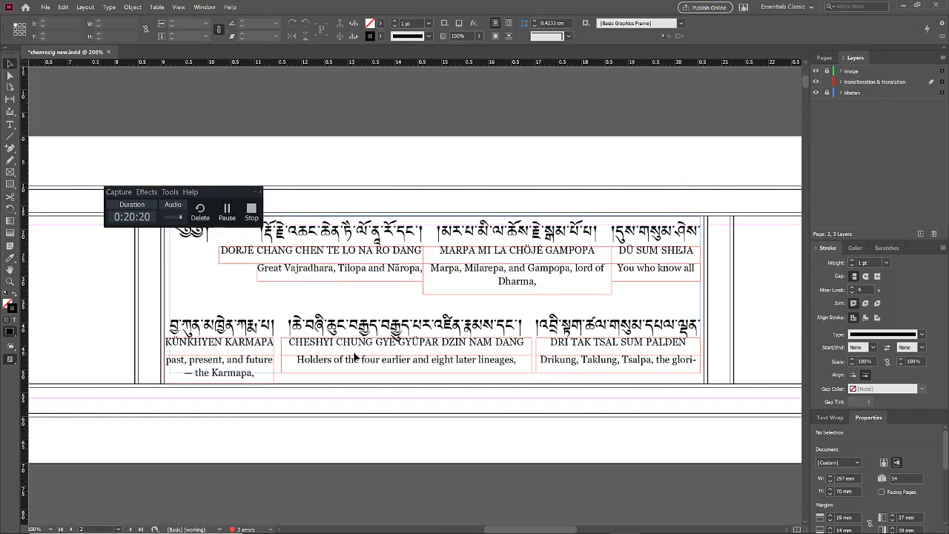
{"action": "left_click", "coordinate": [608, 365]}
{"action": "scroll", "coordinate": [755, 252], "scroll_direction": "down", "scroll_amount": 2}
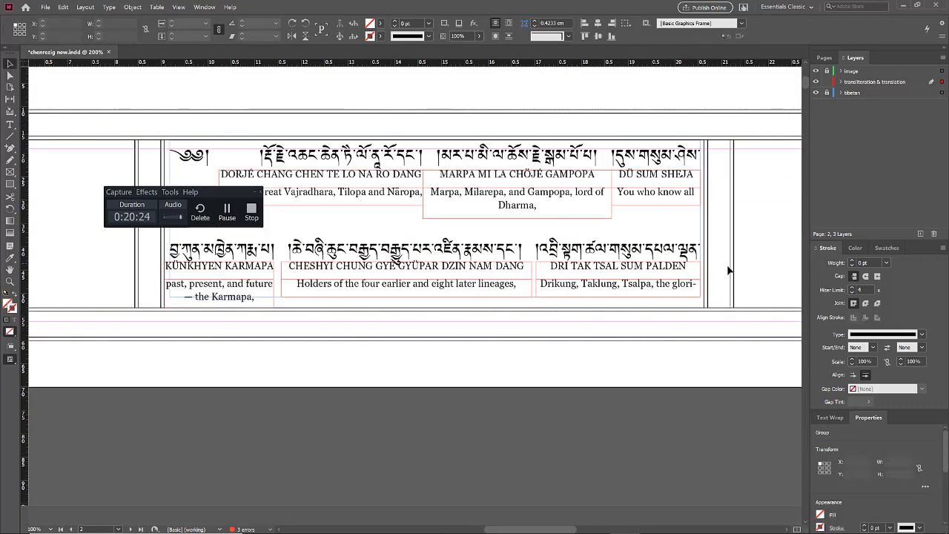
{"action": "left_click", "coordinate": [728, 270]}
{"action": "scroll", "coordinate": [723, 272], "scroll_direction": "down", "scroll_amount": 12}
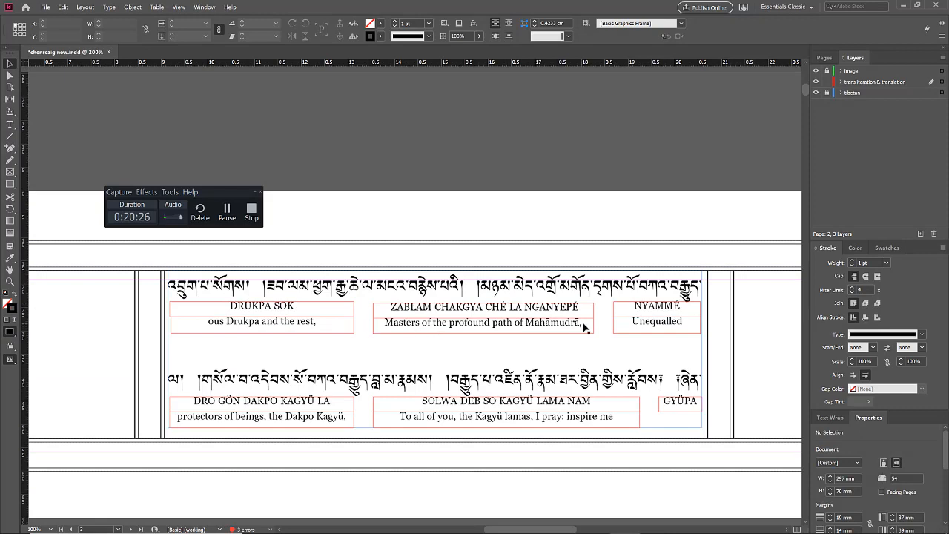
{"action": "scroll", "coordinate": [517, 341], "scroll_direction": "up", "scroll_amount": 4}
{"action": "scroll", "coordinate": [276, 331], "scroll_direction": "down", "scroll_amount": 4}
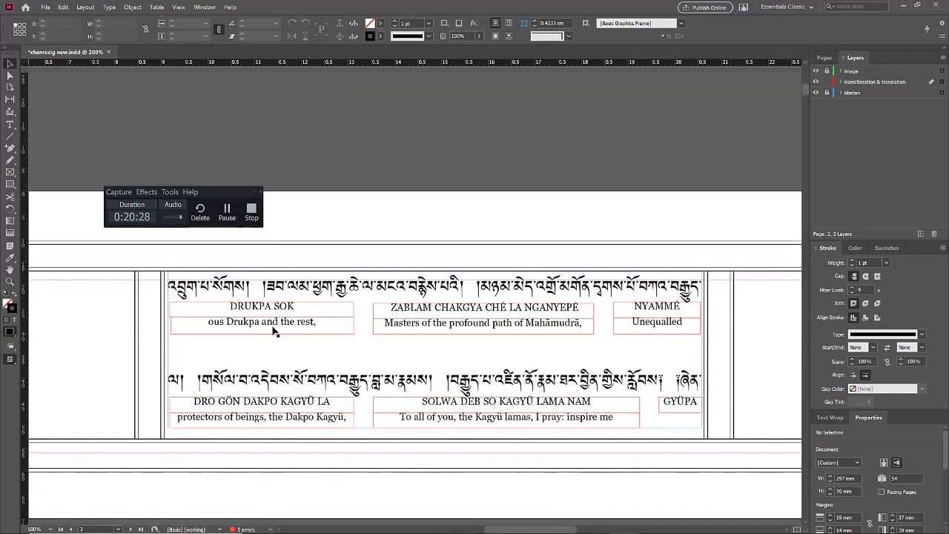
Narrow the DRUKPA SOK frame pair on page 3 to the width of its Tibetan phrase
{"action": "left_click", "coordinate": [333, 316]}
{"action": "left_click_drag", "start_coordinate": [354, 322], "coordinate": [248, 312]}
{"action": "left_click_drag", "start_coordinate": [406, 311], "coordinate": [301, 312]}
{"action": "key", "text": "ctrl+z"}
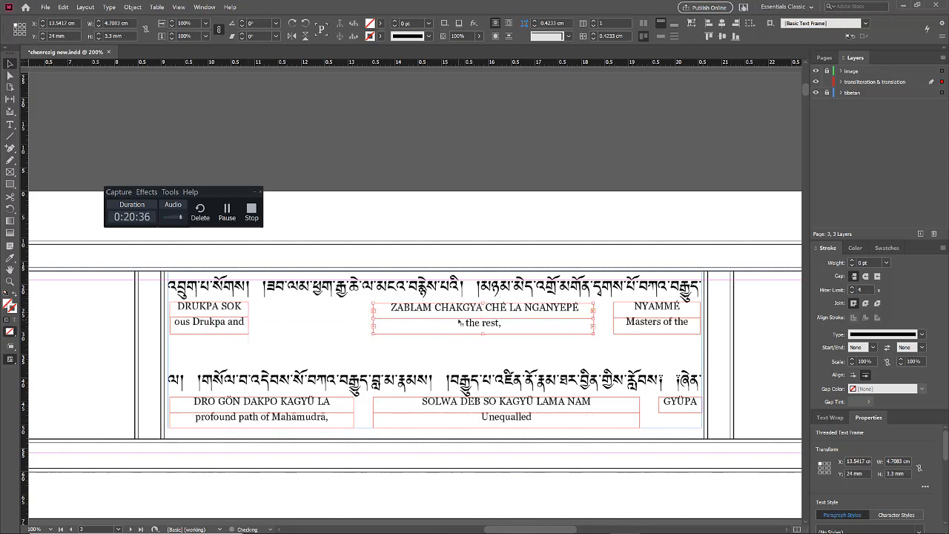
Fit the ZABLAM frame pair beneath page 3's second phrase and widen the NYAMMÉ pair to 4.74 cm to span the third phrase
{"action": "left_click_drag", "start_coordinate": [460, 323], "coordinate": [354, 324]}
{"action": "left_click_drag", "start_coordinate": [487, 320], "coordinate": [462, 319]}
{"action": "left_click_drag", "start_coordinate": [635, 320], "coordinate": [701, 318]}
{"action": "left_click", "coordinate": [550, 197]}
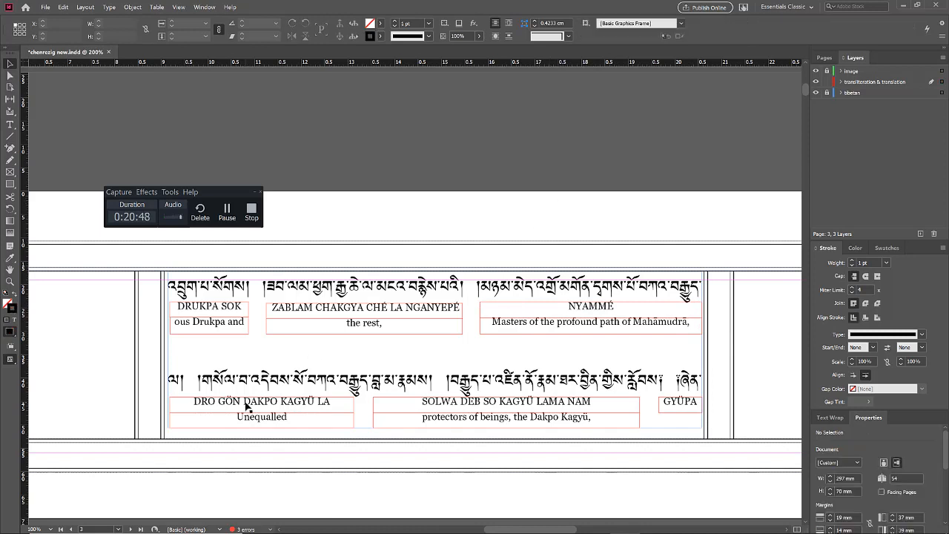
Remove the break before DRO GÖN DAKPO KAGYÜ LA to join it with NYAMMÉ in one frame
{"action": "double_click", "coordinate": [194, 401]}
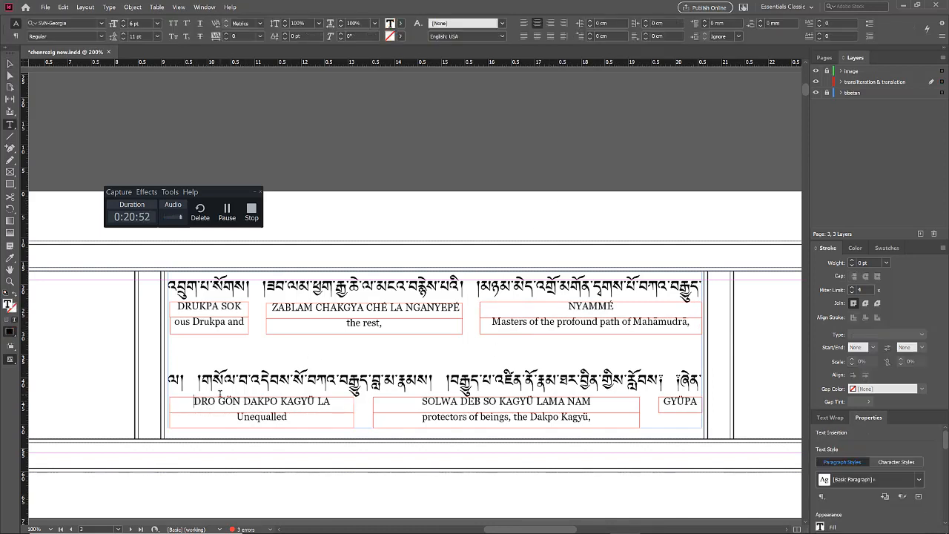
{"action": "key", "text": "BackSpace"}
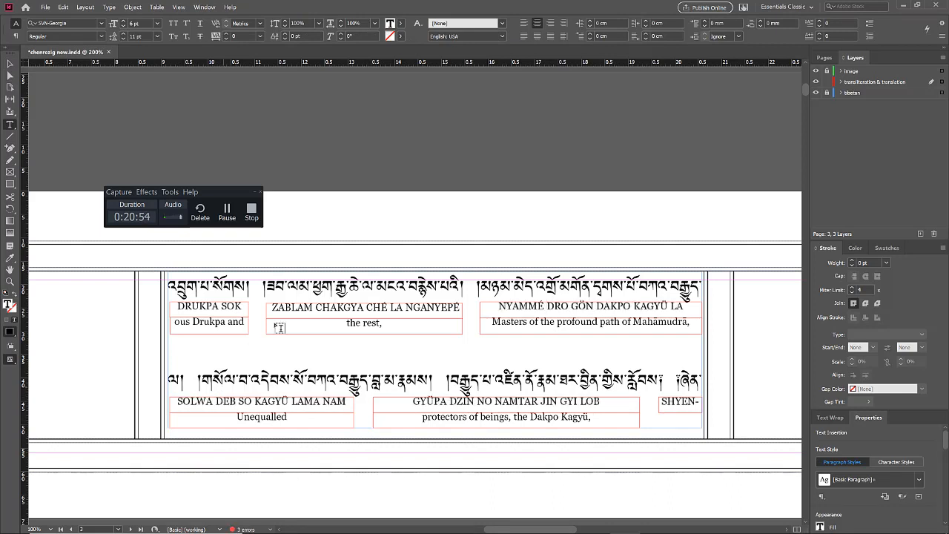
{"action": "left_click", "coordinate": [510, 243], "text": "ctrl"}
{"action": "key", "text": "v"}
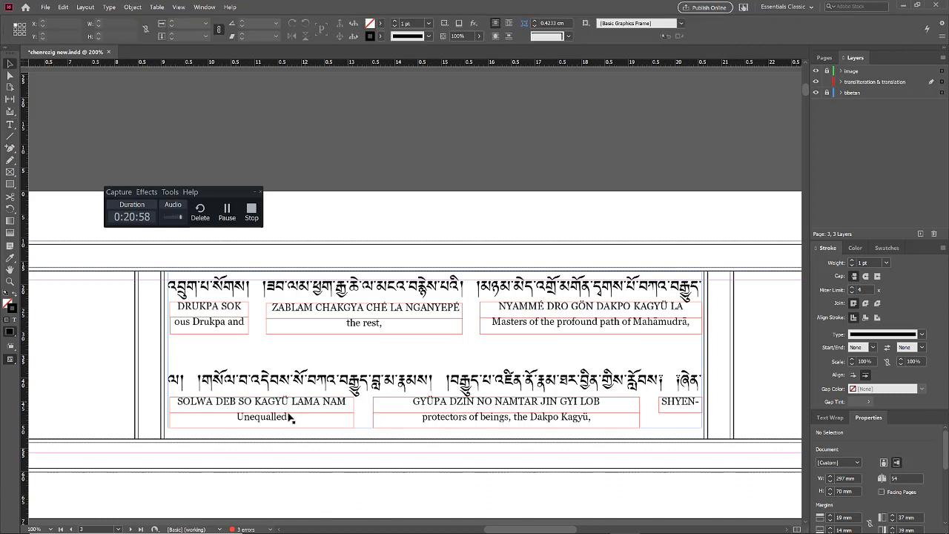
Move the SOLWA DEB SO frame pair to X 9.85 cm, beneath its phrase in page 3's second line
{"action": "left_click_drag", "start_coordinate": [295, 411], "coordinate": [310, 409]}
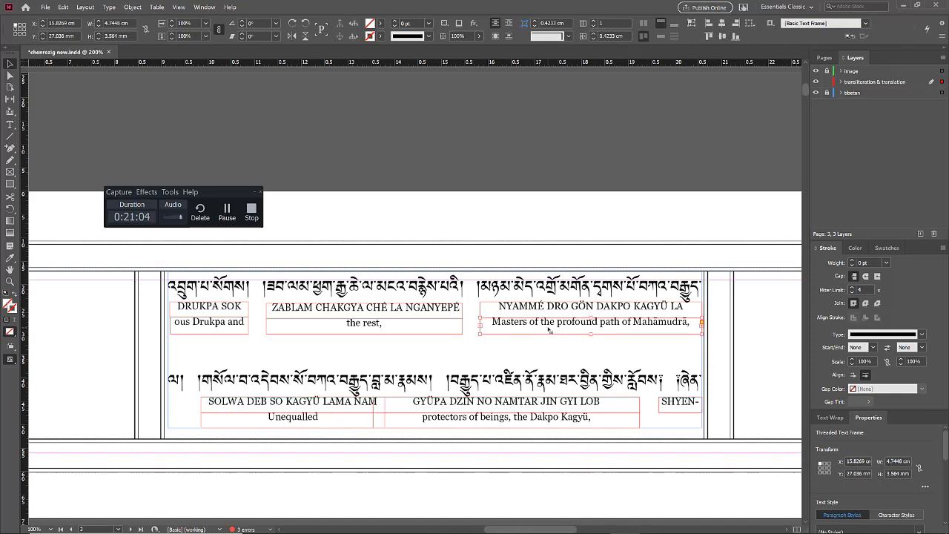
{"action": "double_click", "coordinate": [548, 324]}
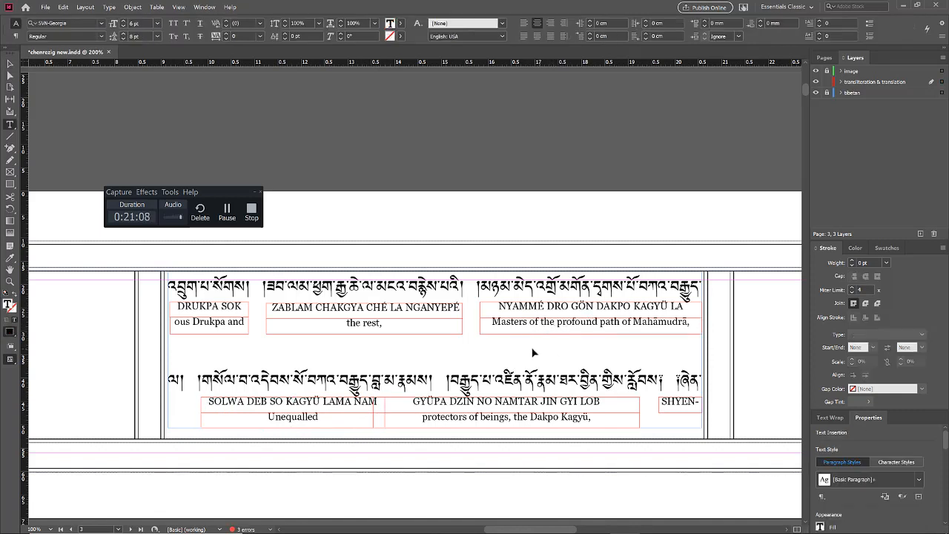
{"action": "left_click", "coordinate": [531, 352], "text": "ctrl"}
{"action": "key", "text": "v"}
{"action": "left_click", "coordinate": [337, 423]}
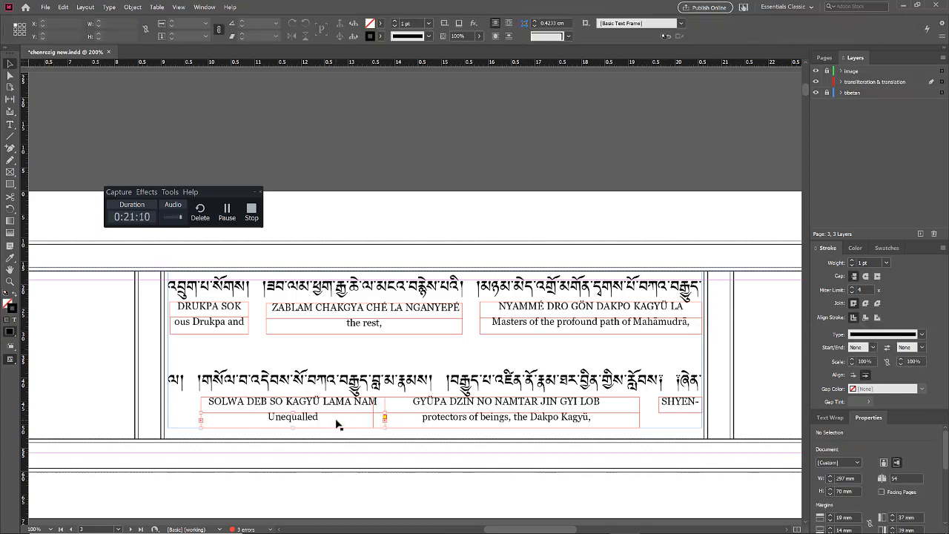
{"action": "left_click", "coordinate": [375, 422]}
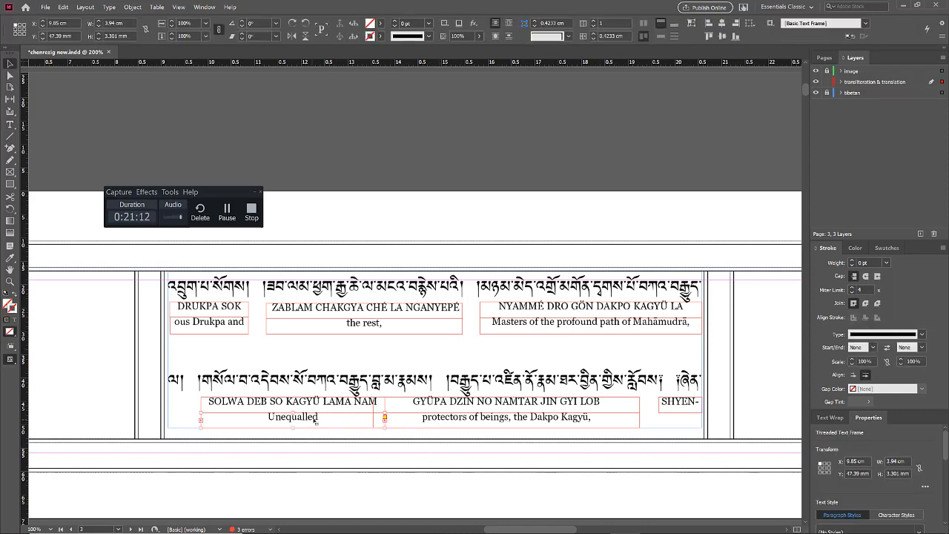
{"action": "double_click", "coordinate": [424, 417]}
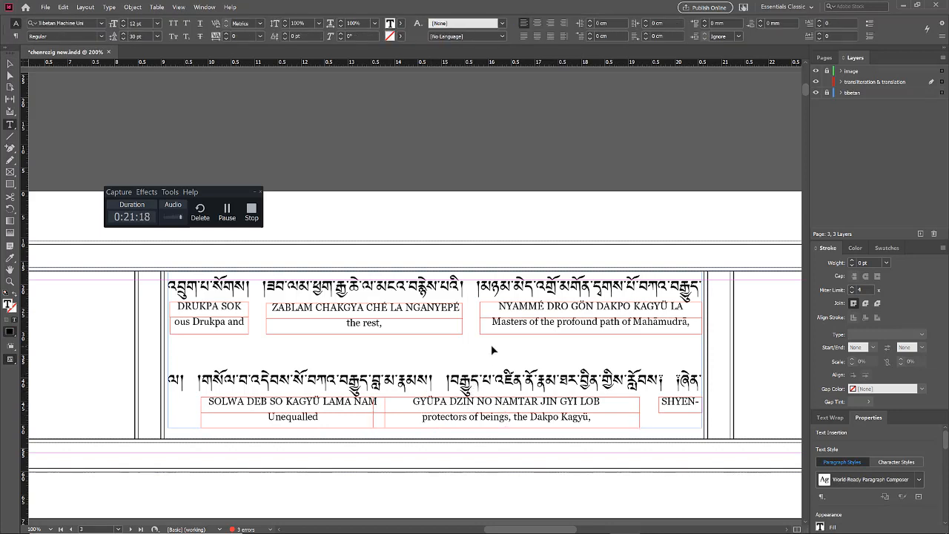
{"action": "key", "text": "Escape"}
Enlarge the translation frame beneath DRUKPA SOK to 2.06 cm by 6.01 mm and widen the one beneath ZABLAM CHAKGYA to 4.58 cm
{"action": "left_click", "coordinate": [234, 331]}
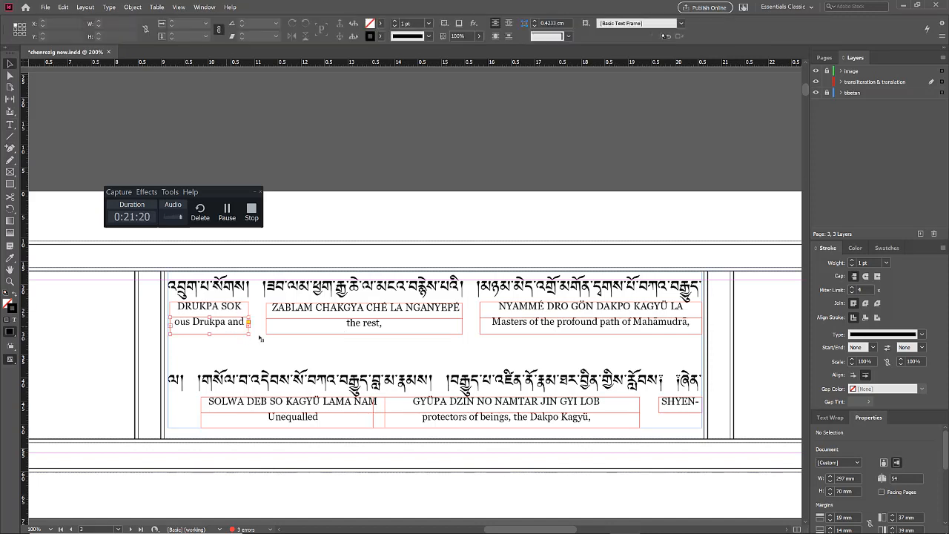
{"action": "left_click_drag", "start_coordinate": [249, 335], "coordinate": [218, 345]}
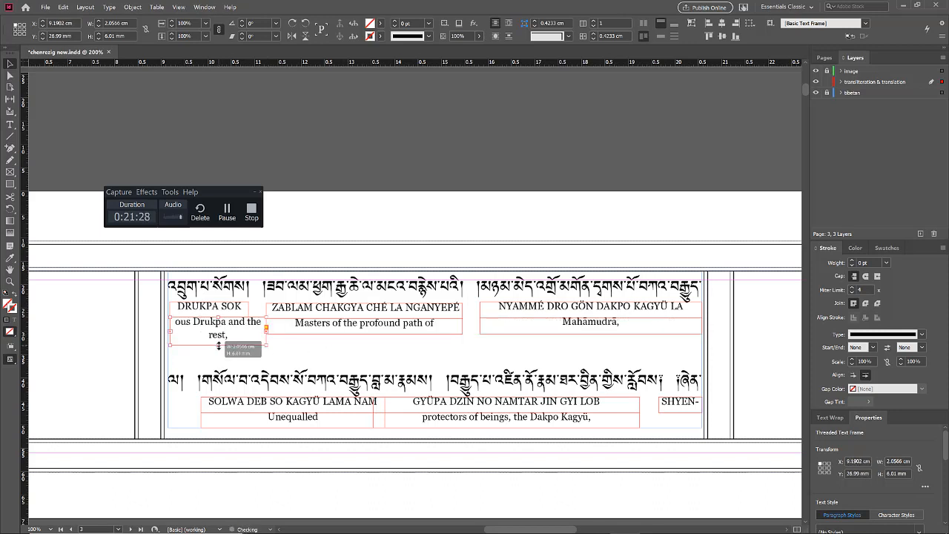
{"action": "left_click", "coordinate": [329, 358]}
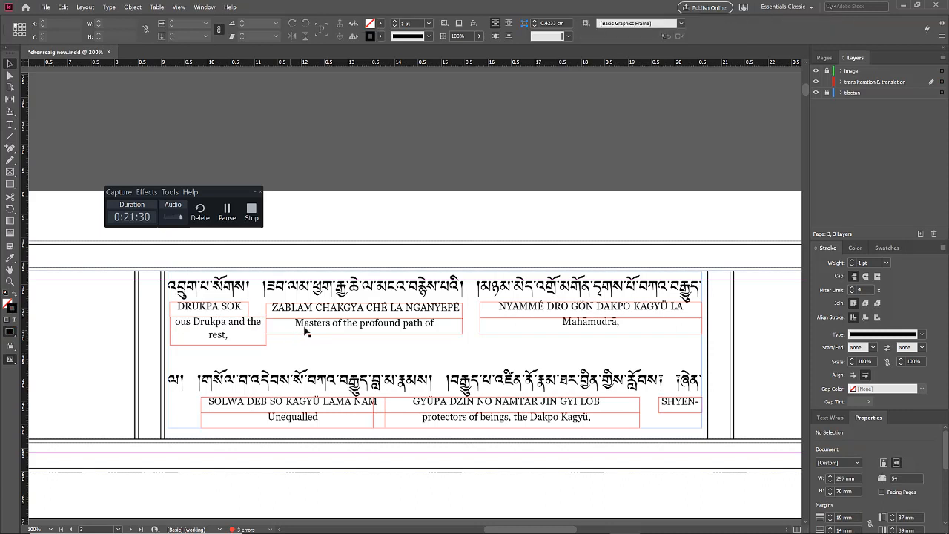
{"action": "left_click_drag", "start_coordinate": [461, 334], "coordinate": [480, 334]}
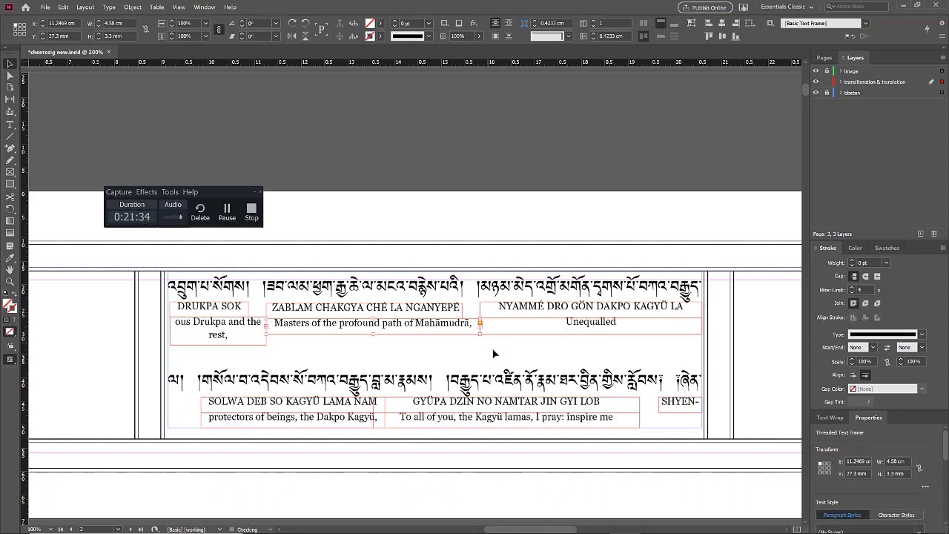
{"action": "left_click", "coordinate": [496, 359]}
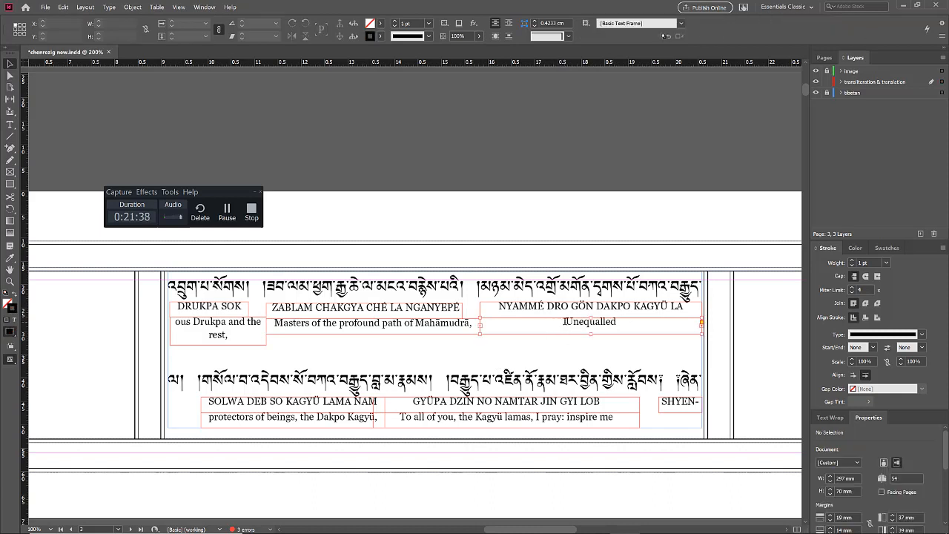
Remove the break before "protectors of beings, the Dakpo Kagyü," to join it with "Unequalled" in one frame
{"action": "key", "text": "t"}
{"action": "left_click", "coordinate": [210, 416]}
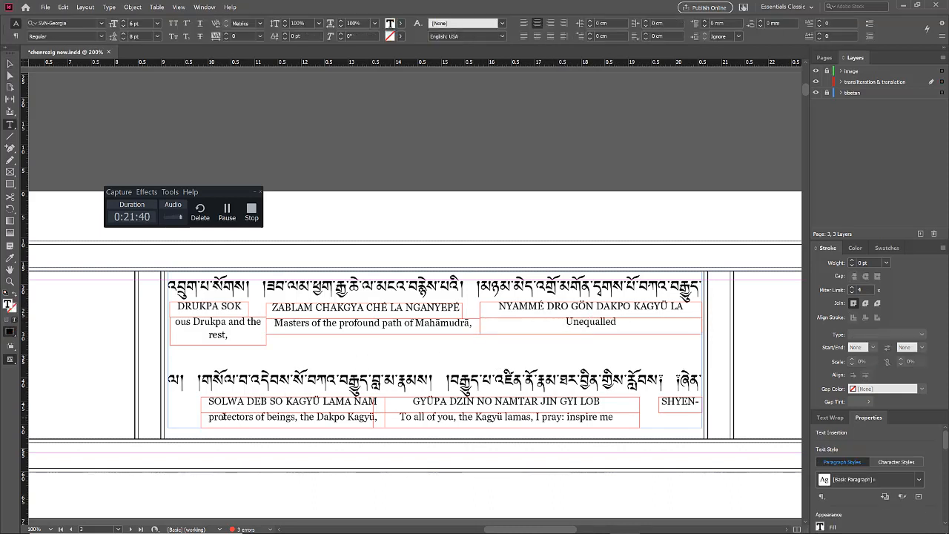
{"action": "key", "text": "BackSpace"}
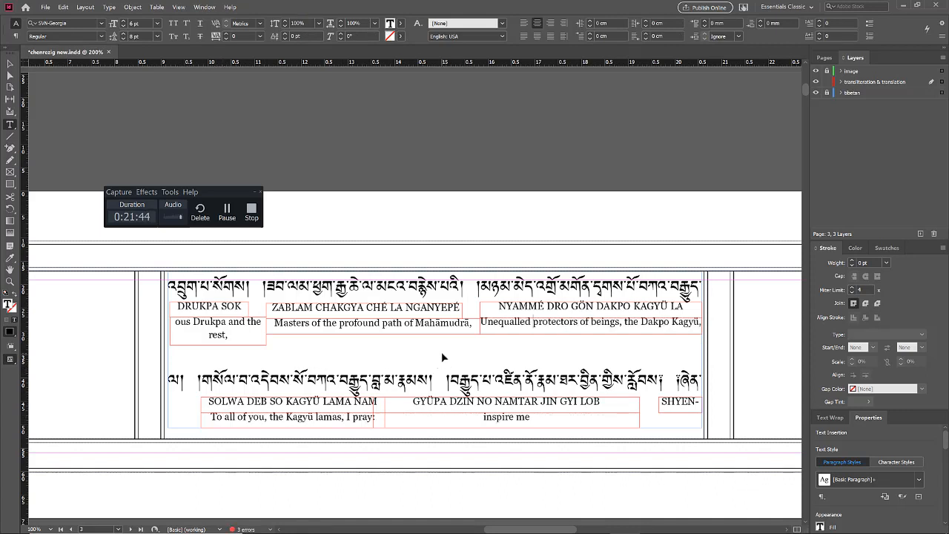
Group the SOLWA DEB SO transliteration and translation frames at X 9.85 cm and widen the pair to 4.97 cm beneath its phrase
{"action": "key", "text": "Escape"}
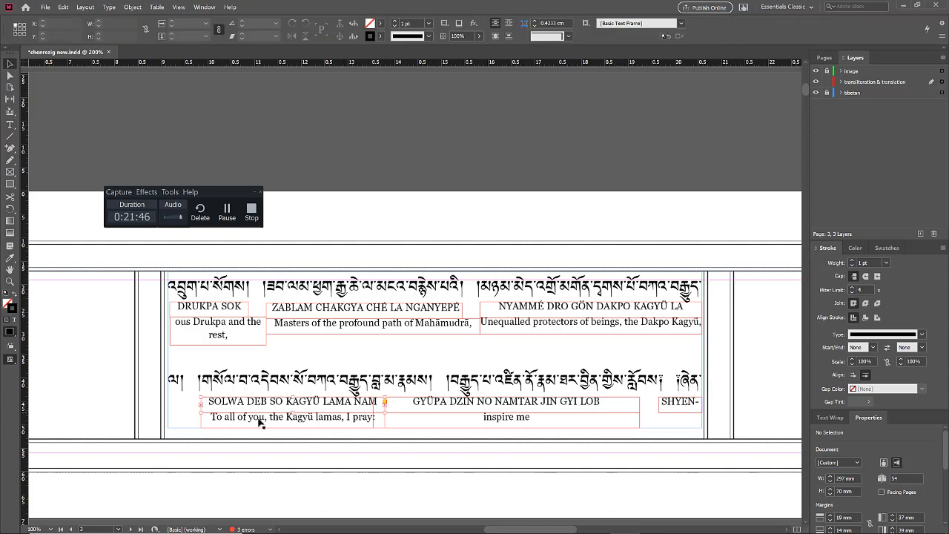
{"action": "left_click", "coordinate": [264, 419]}
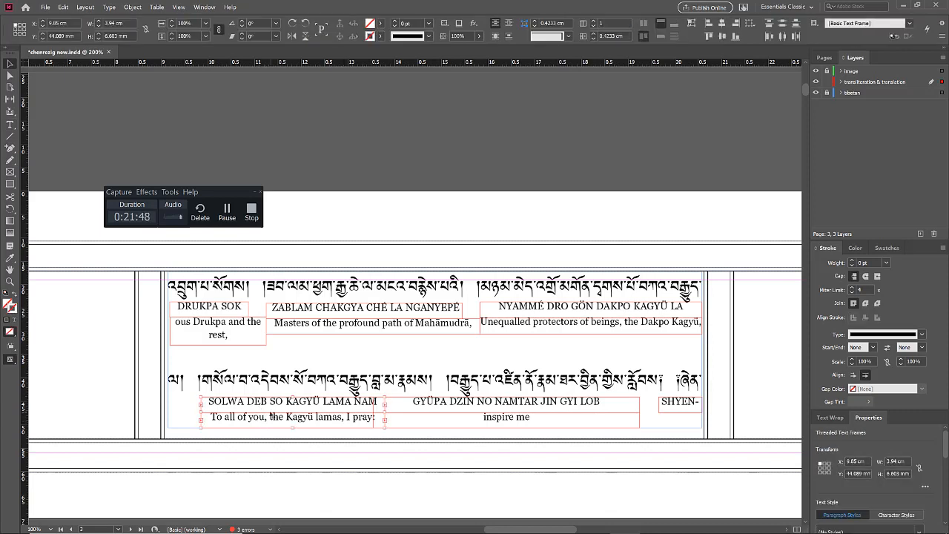
{"action": "key", "text": "ctrl+g"}
{"action": "left_click_drag", "start_coordinate": [273, 414], "coordinate": [265, 414]}
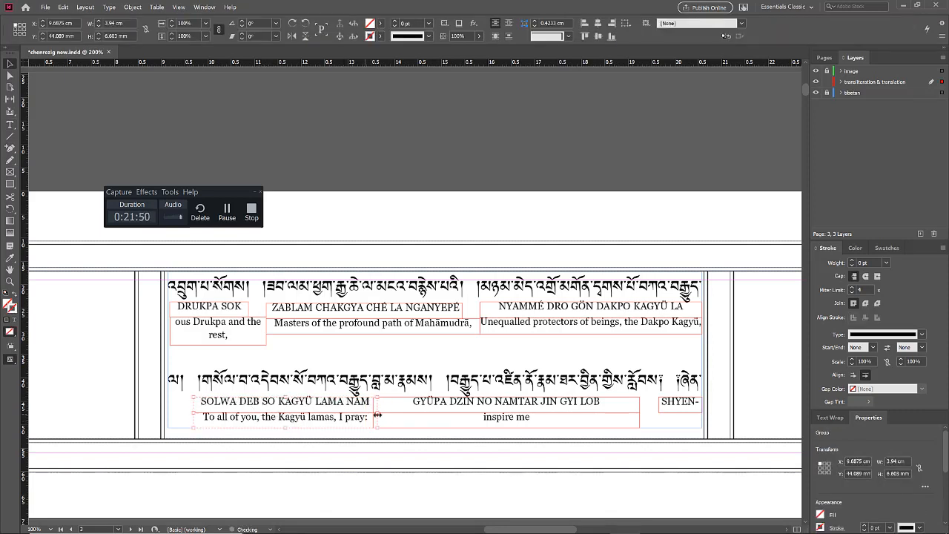
{"action": "left_click_drag", "start_coordinate": [369, 418], "coordinate": [434, 411]}
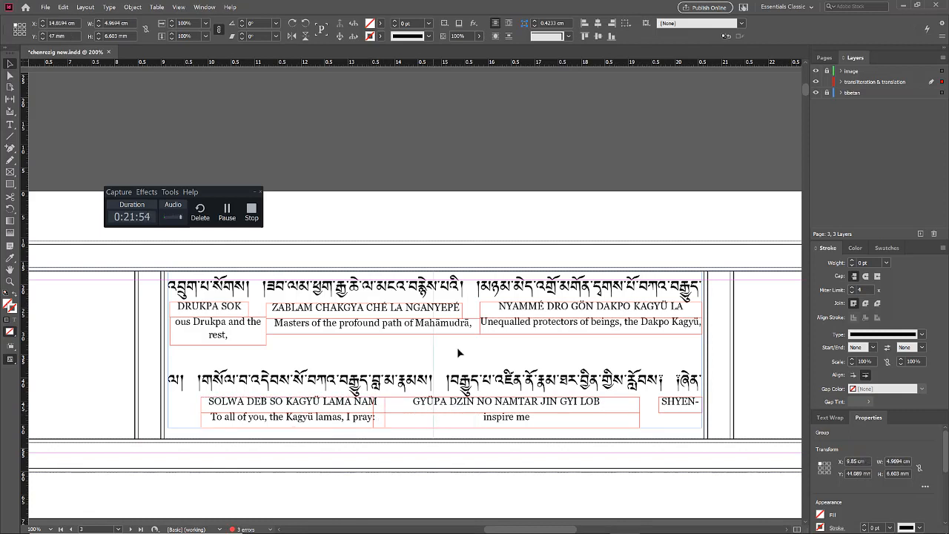
{"action": "left_click", "coordinate": [456, 347]}
Group the GYÜPA DZIN frame pair, move it to X 15.15 cm beneath its phrase, and narrow it to 4.58 cm
{"action": "left_click", "coordinate": [533, 419]}
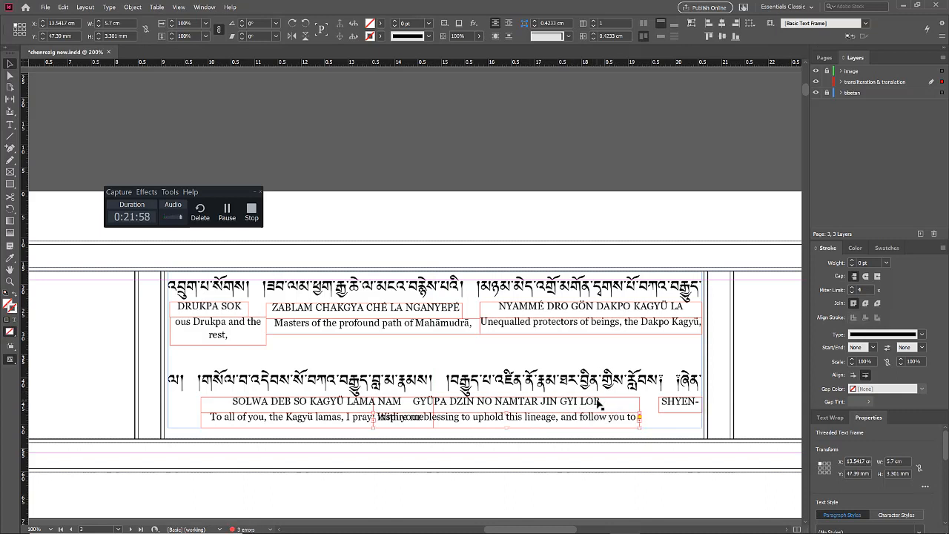
{"action": "key", "text": "ctrl+g"}
{"action": "left_click_drag", "start_coordinate": [535, 415], "coordinate": [610, 415]}
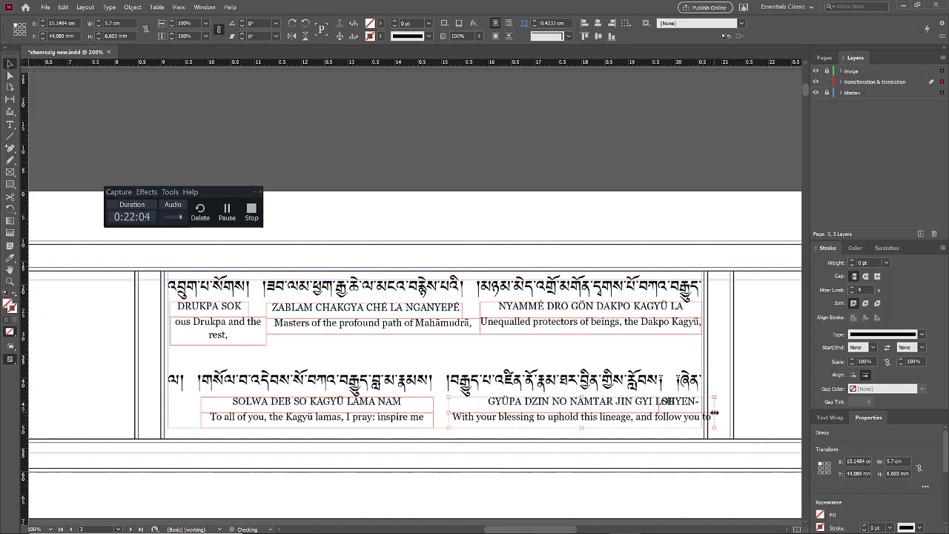
{"action": "left_click_drag", "start_coordinate": [716, 419], "coordinate": [672, 408]}
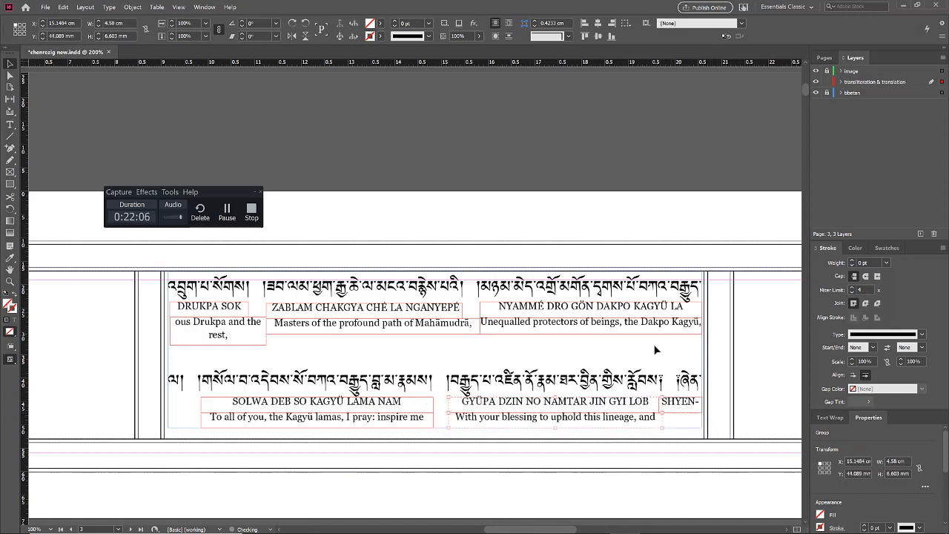
{"action": "left_click", "coordinate": [672, 349]}
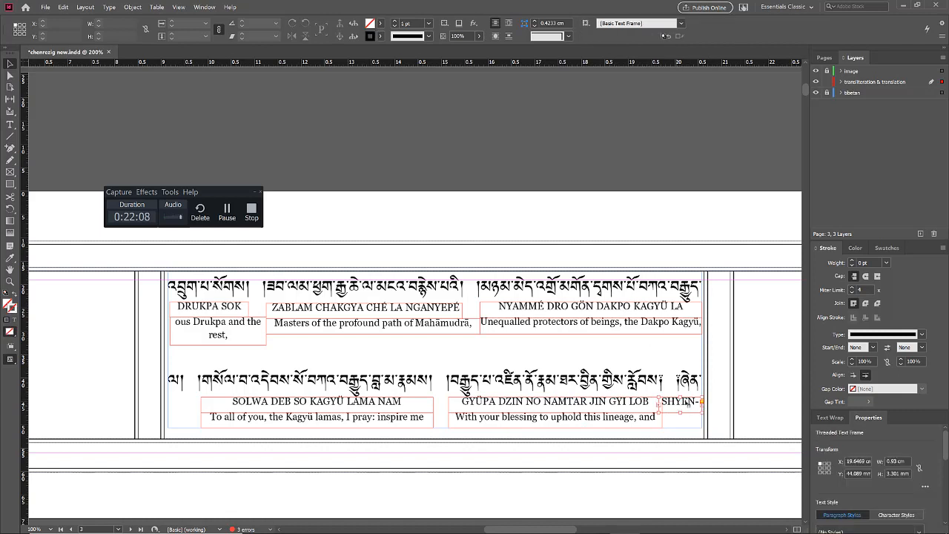
Widen only the translation frame "With your blessing to uphold this lineage" to 5.47 cm and shift it to X 14.82 cm
{"action": "left_click", "coordinate": [674, 355]}
{"action": "left_click", "coordinate": [628, 421]}
{"action": "left_click", "coordinate": [648, 428]}
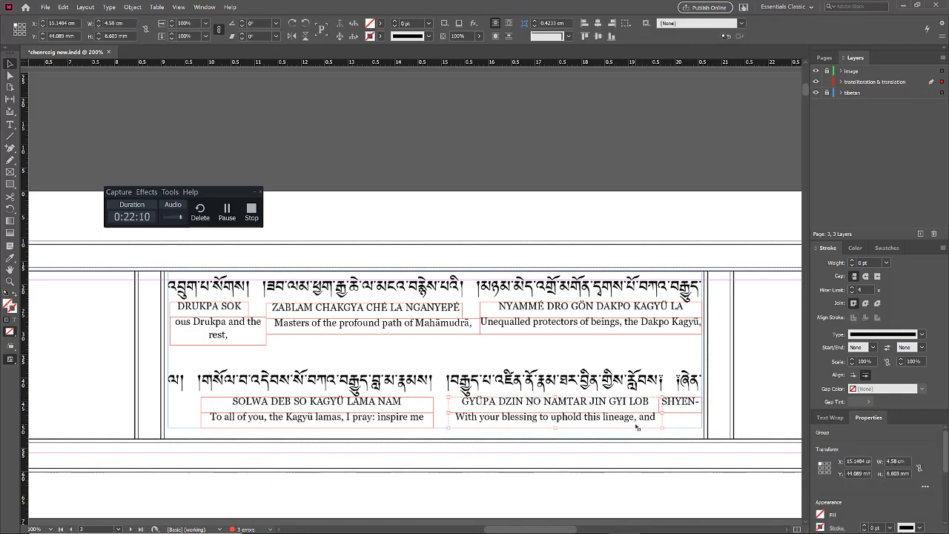
{"action": "left_click_drag", "start_coordinate": [664, 430], "coordinate": [703, 427]}
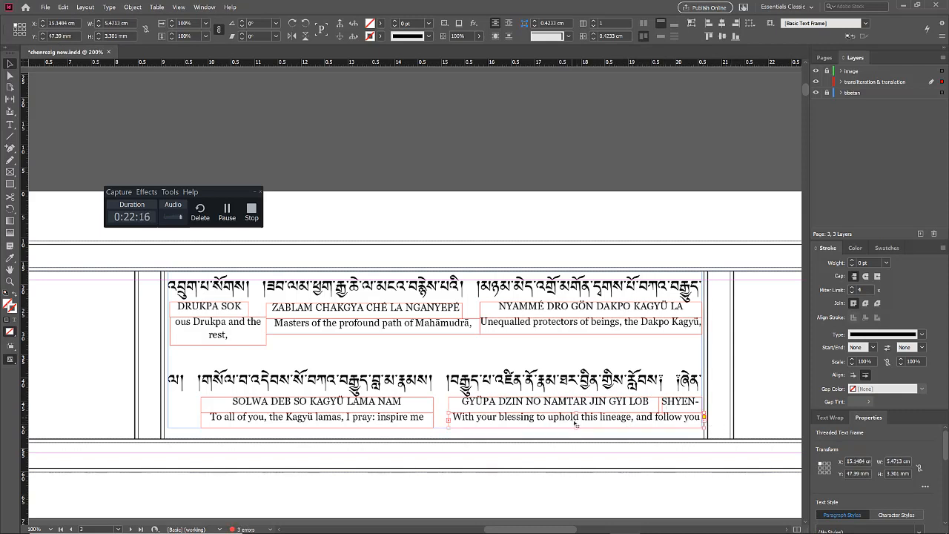
{"action": "left_click_drag", "start_coordinate": [584, 424], "coordinate": [575, 424]}
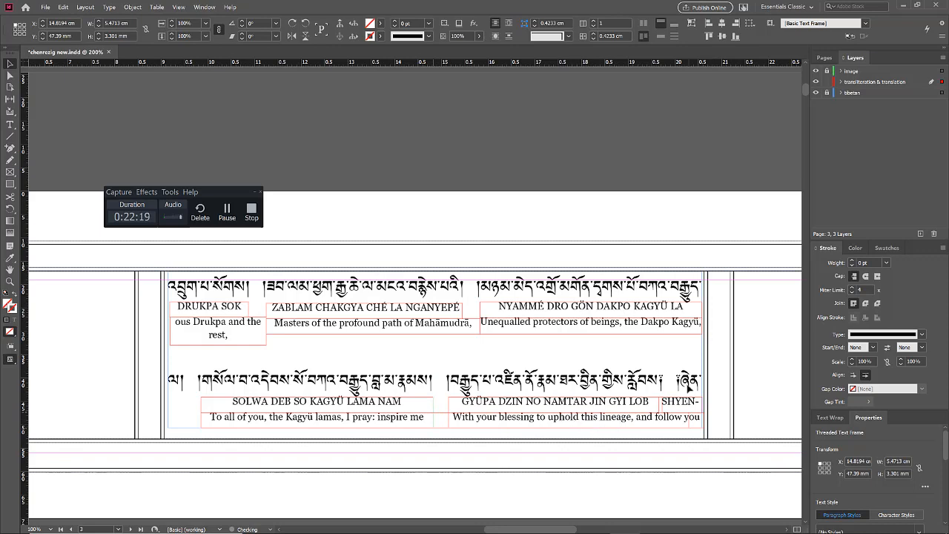
{"action": "left_click", "coordinate": [744, 351]}
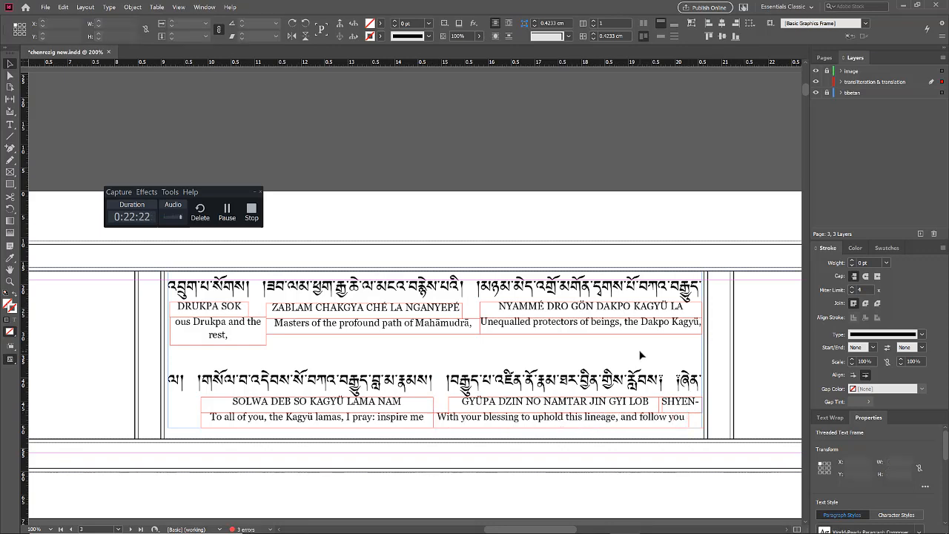
Review the alignment of the transliteration and translation frames under the Tibetan text on pages 2 to 4
{"action": "scroll", "coordinate": [640, 354], "scroll_direction": "down", "scroll_amount": 5}
{"action": "scroll", "coordinate": [640, 353], "scroll_direction": "up", "scroll_amount": 5}
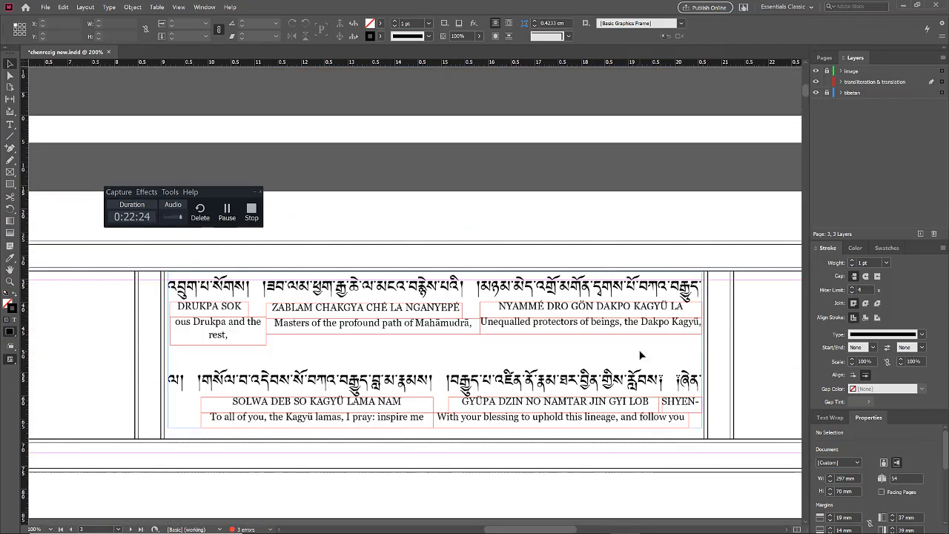
{"action": "scroll", "coordinate": [441, 373], "scroll_direction": "up", "scroll_amount": 6}
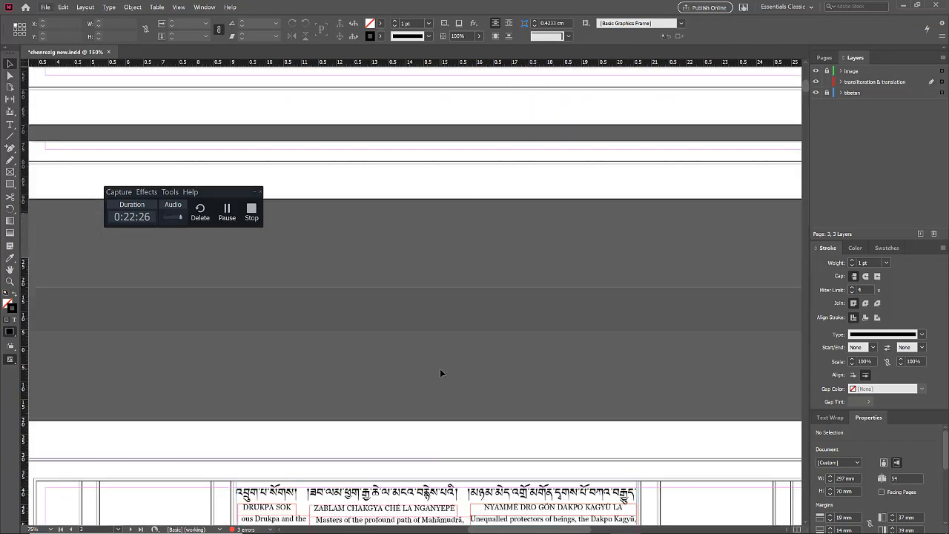
{"action": "scroll", "coordinate": [440, 373], "scroll_direction": "up", "scroll_amount": 5}
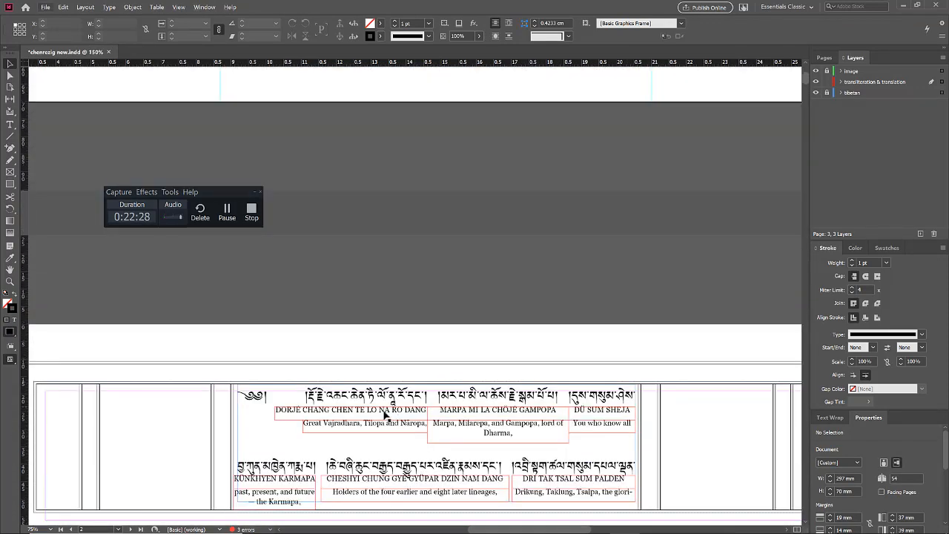
{"action": "scroll", "coordinate": [421, 428], "scroll_direction": "down", "scroll_amount": 2}
{"action": "scroll", "coordinate": [499, 422], "scroll_direction": "up", "scroll_amount": 5}
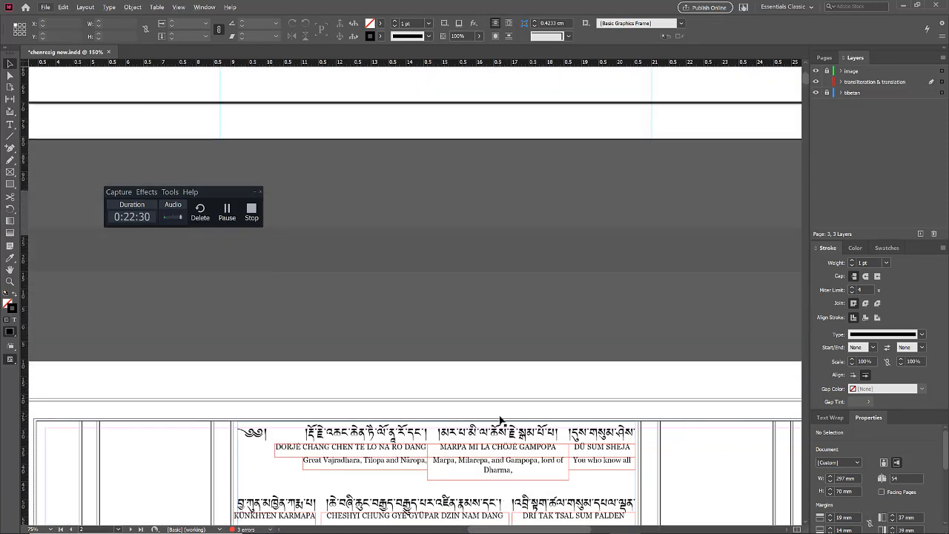
{"action": "scroll", "coordinate": [500, 419], "scroll_direction": "up", "scroll_amount": 3}
{"action": "scroll", "coordinate": [500, 418], "scroll_direction": "down", "scroll_amount": 8}
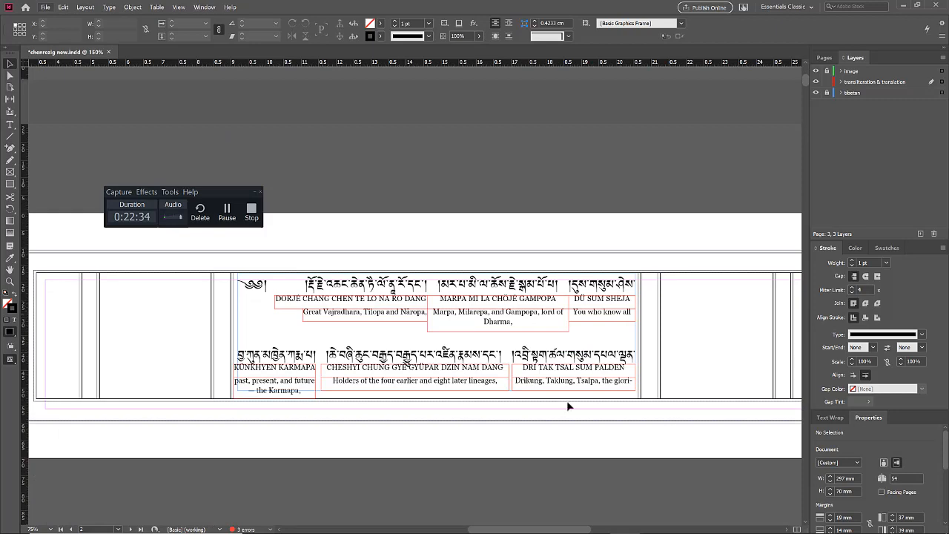
{"action": "scroll", "coordinate": [556, 404], "scroll_direction": "down", "scroll_amount": 6}
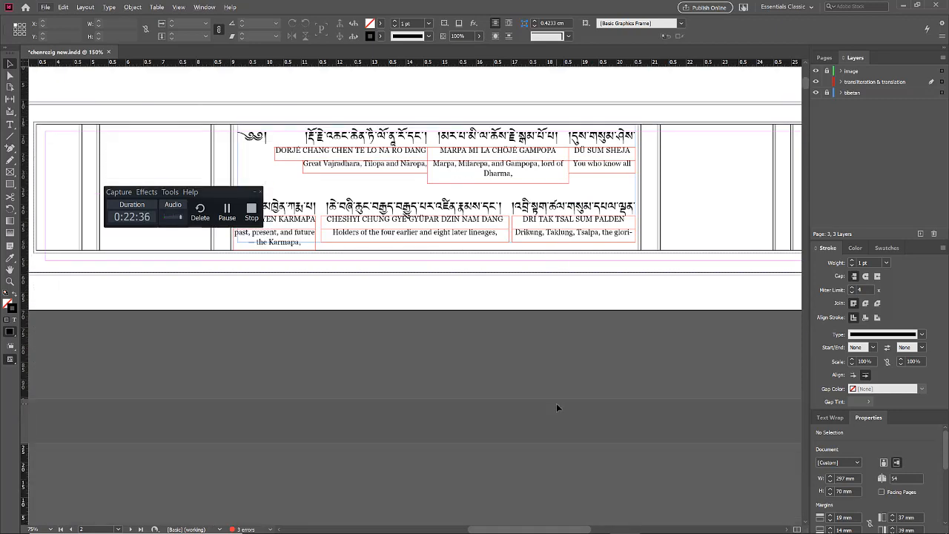
{"action": "scroll", "coordinate": [557, 407], "scroll_direction": "down", "scroll_amount": 12}
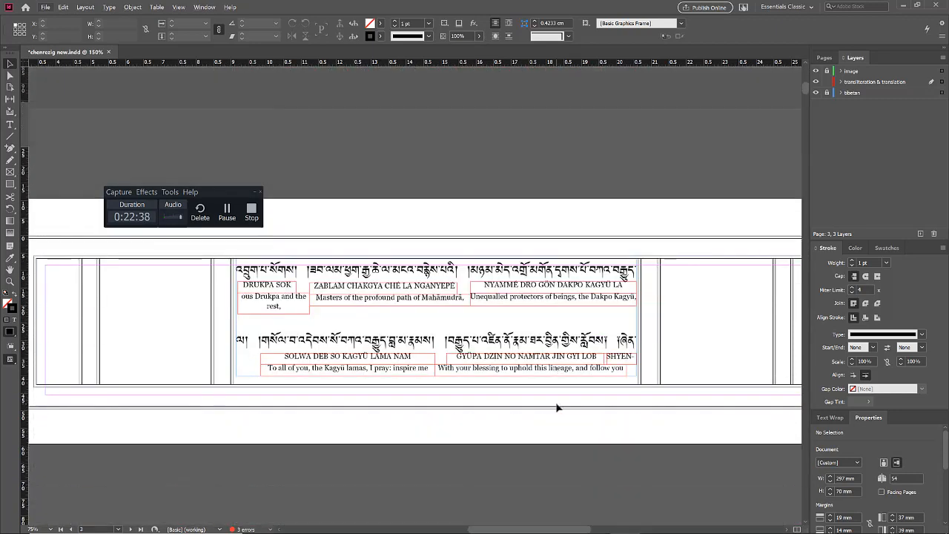
{"action": "scroll", "coordinate": [558, 407], "scroll_direction": "down", "scroll_amount": 15}
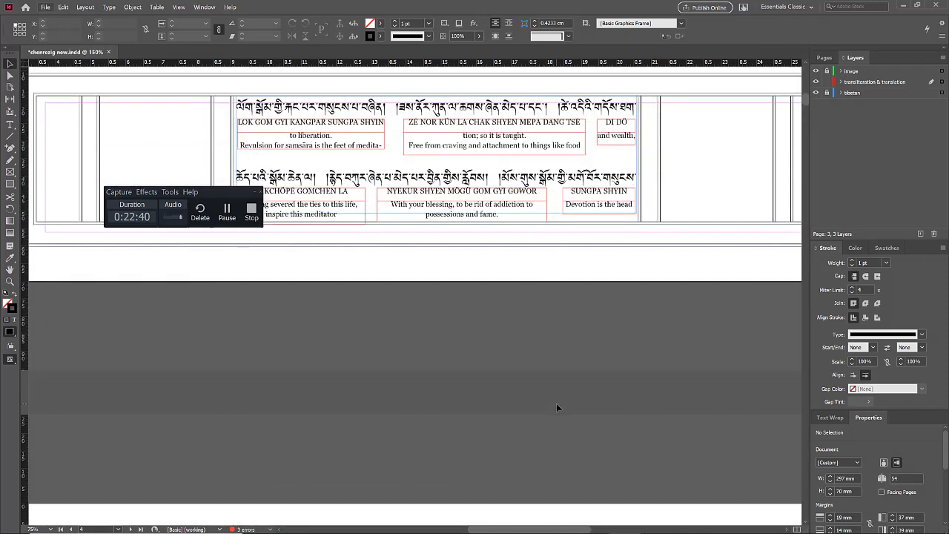
{"action": "scroll", "coordinate": [558, 407], "scroll_direction": "up", "scroll_amount": 15}
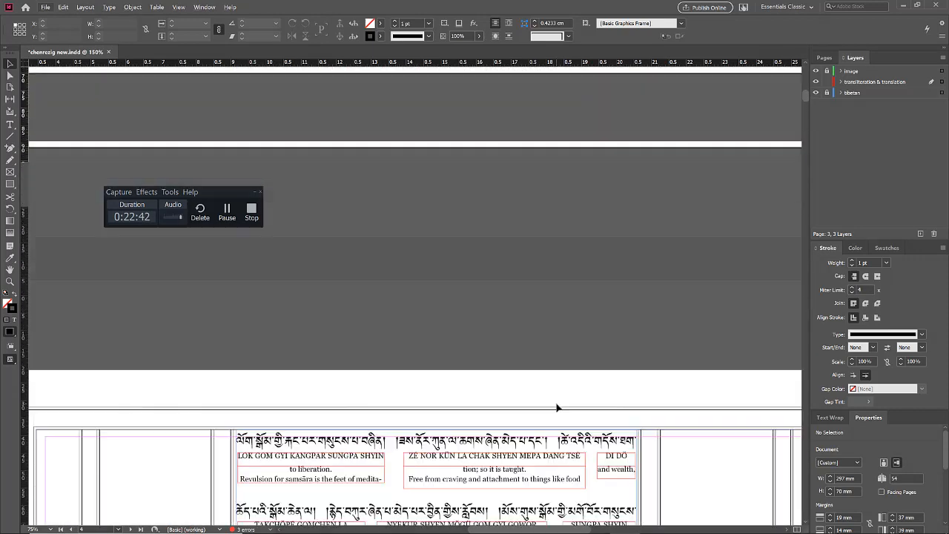
{"action": "scroll", "coordinate": [545, 486], "scroll_direction": "up", "scroll_amount": 1}
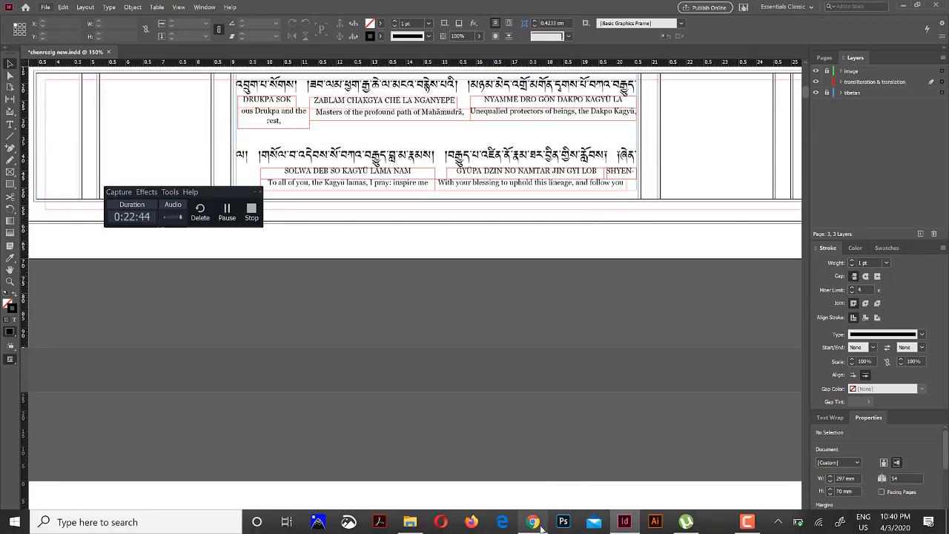
Switch to File Explorer and go through the Chenzezig_Tdoc folder up to the Buddhism folder
{"action": "mouse_move", "coordinate": [542, 526]}
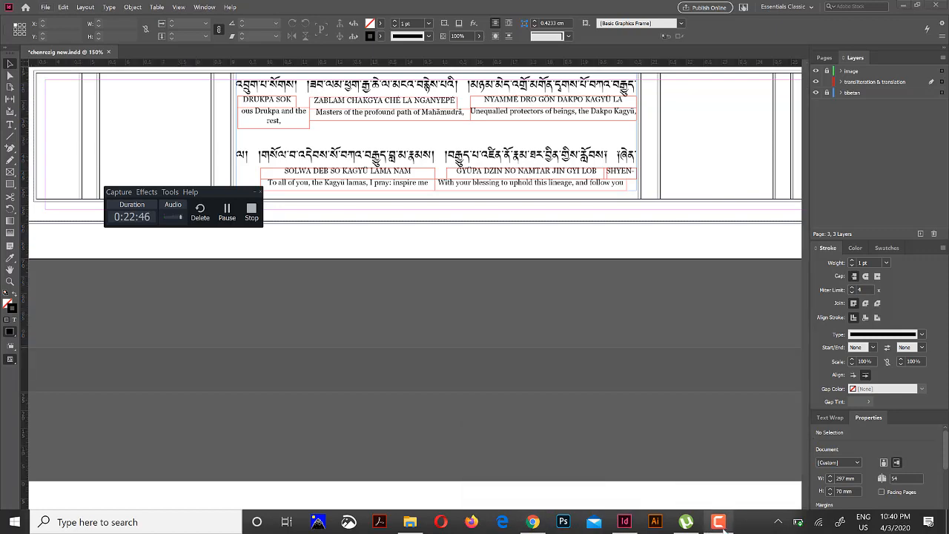
{"action": "mouse_move", "coordinate": [593, 528]}
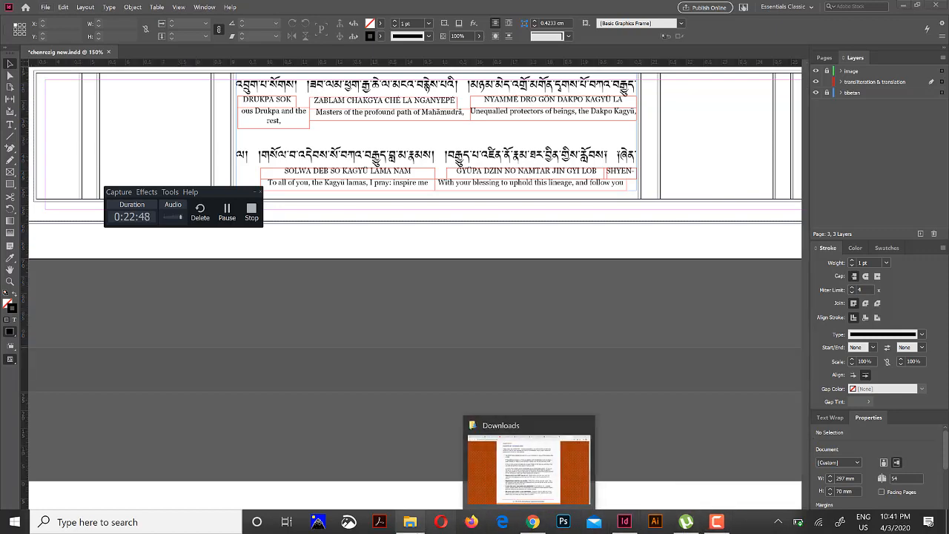
{"action": "left_click", "coordinate": [473, 425]}
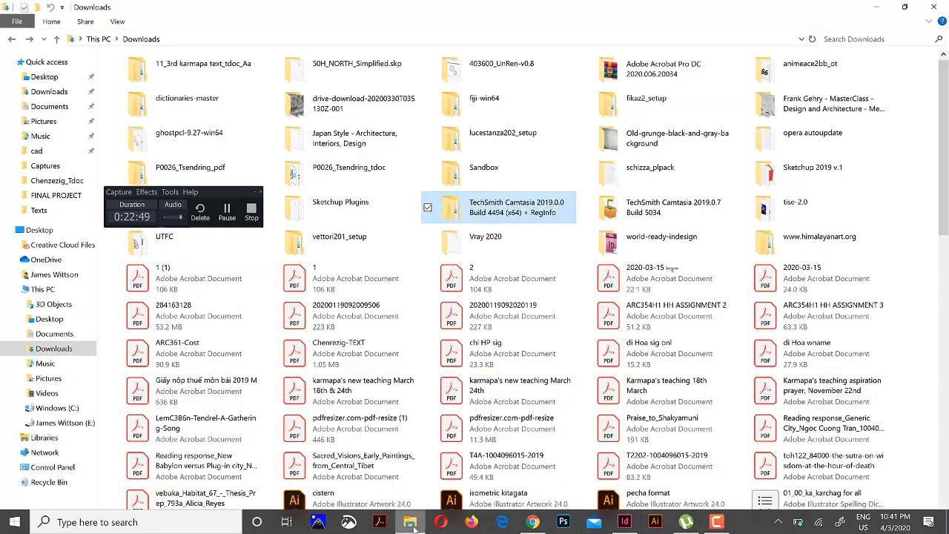
{"action": "left_click", "coordinate": [52, 183]}
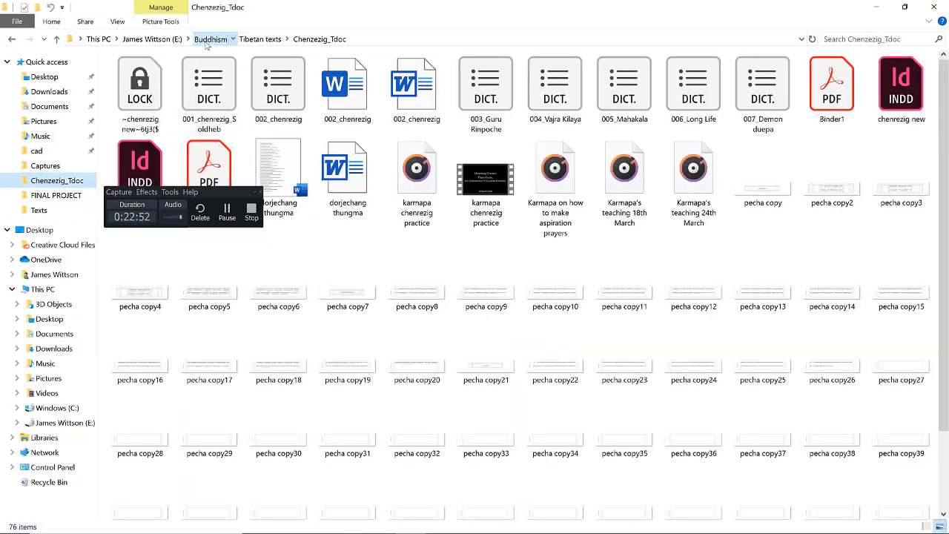
{"action": "left_click", "coordinate": [211, 39]}
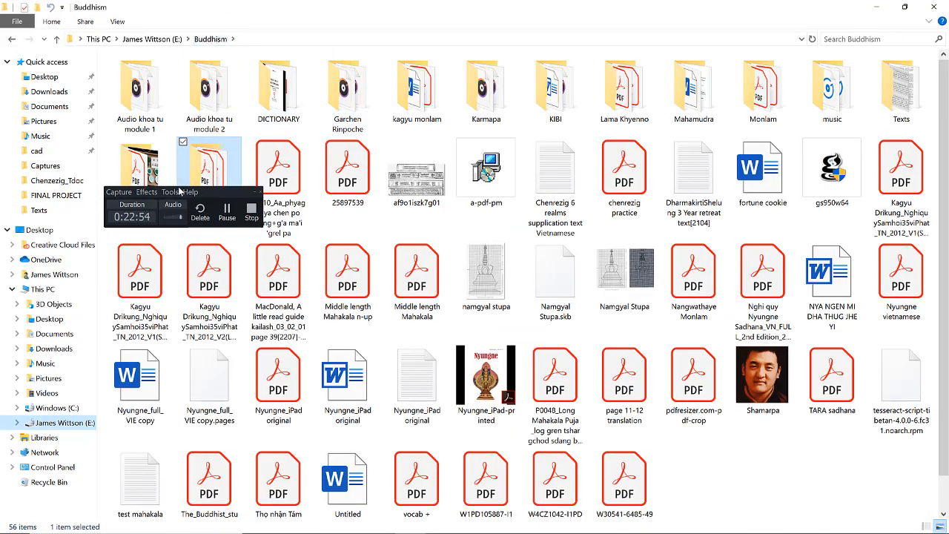
Open the Texts folder inside Buddhism, moving the recorder window clear of the folders and files
{"action": "left_click", "coordinate": [189, 192]}
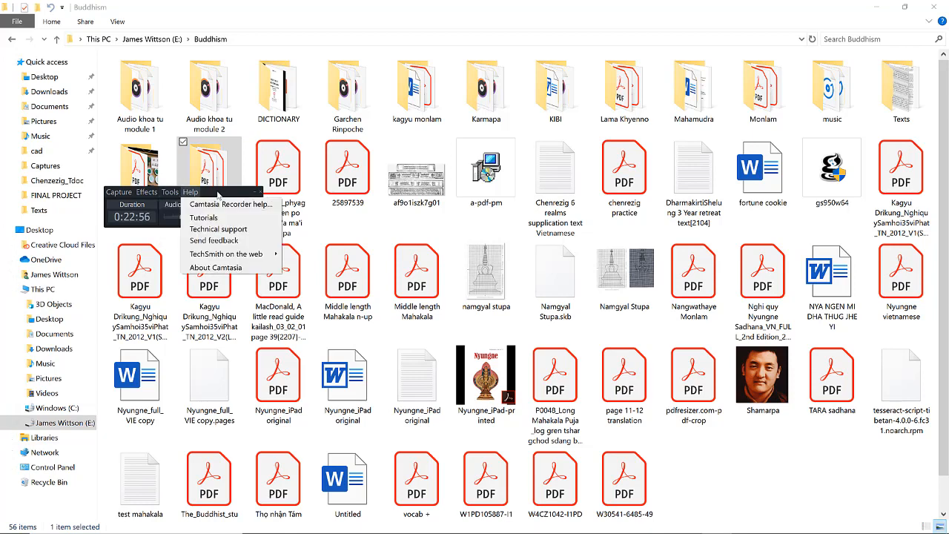
{"action": "left_click", "coordinate": [190, 192]}
{"action": "left_click_drag", "start_coordinate": [219, 194], "coordinate": [405, 346]}
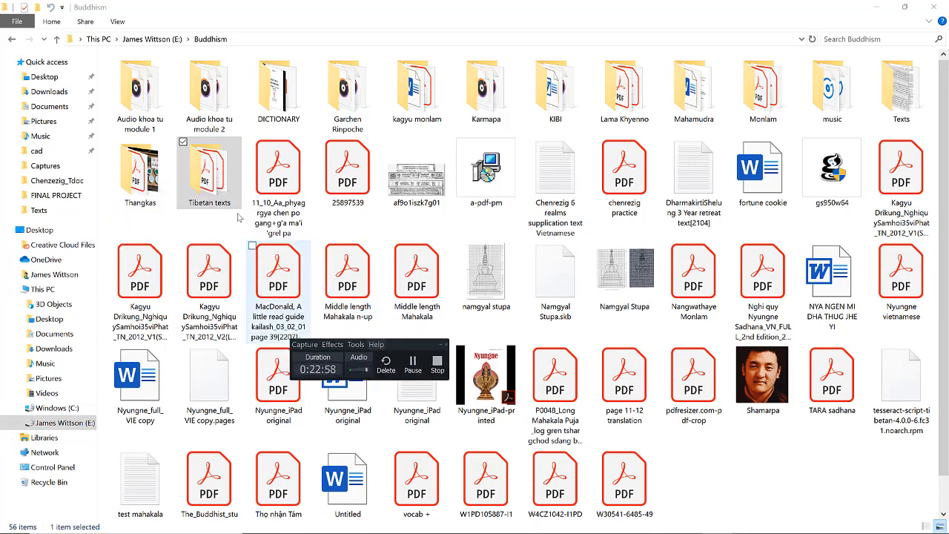
{"action": "double_click", "coordinate": [901, 89]}
{"action": "left_click_drag", "start_coordinate": [388, 345], "coordinate": [572, 345]}
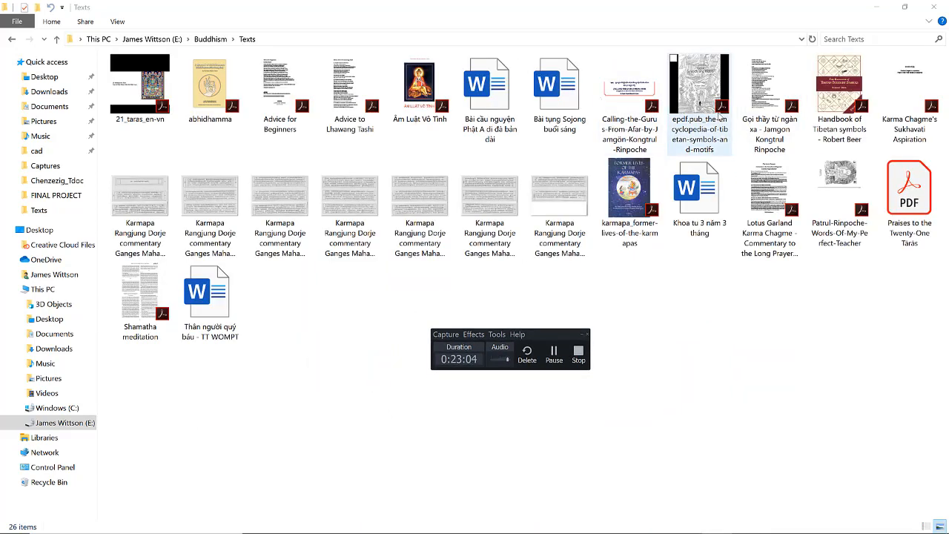
Browse the PDF of The Encyclopedia of Tibetan Symbols and Motifs in Acrobat at 100% zoom and close it
{"action": "left_click", "coordinate": [719, 114]}
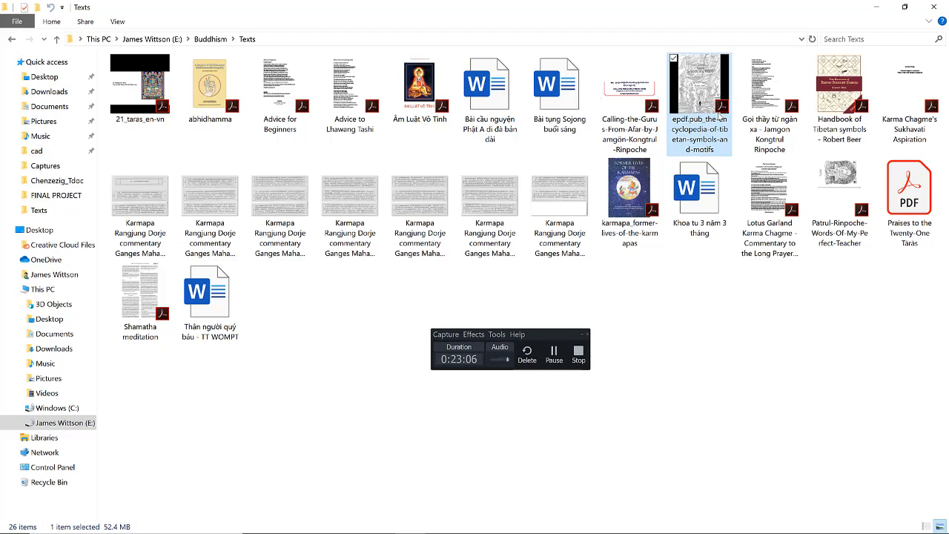
{"action": "double_click", "coordinate": [719, 115]}
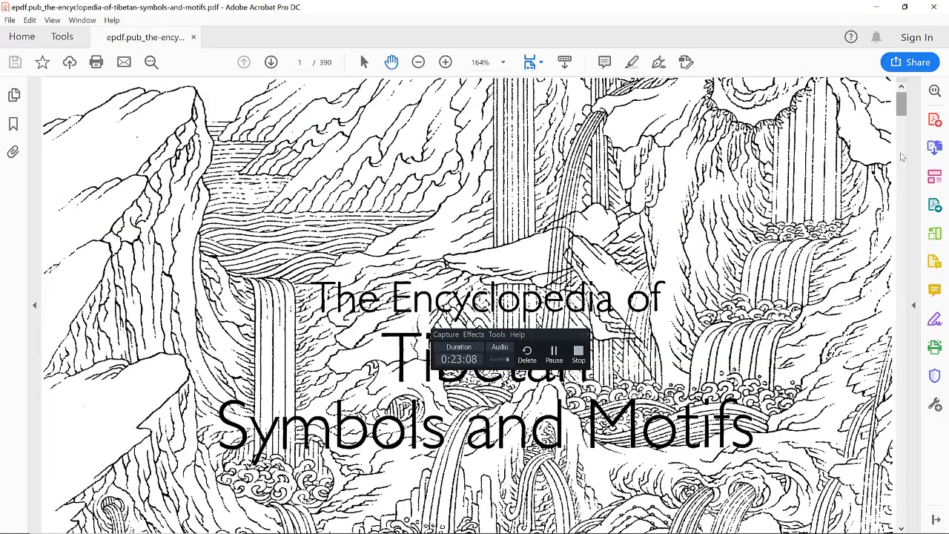
{"action": "left_click_drag", "start_coordinate": [902, 156], "coordinate": [894, 260]}
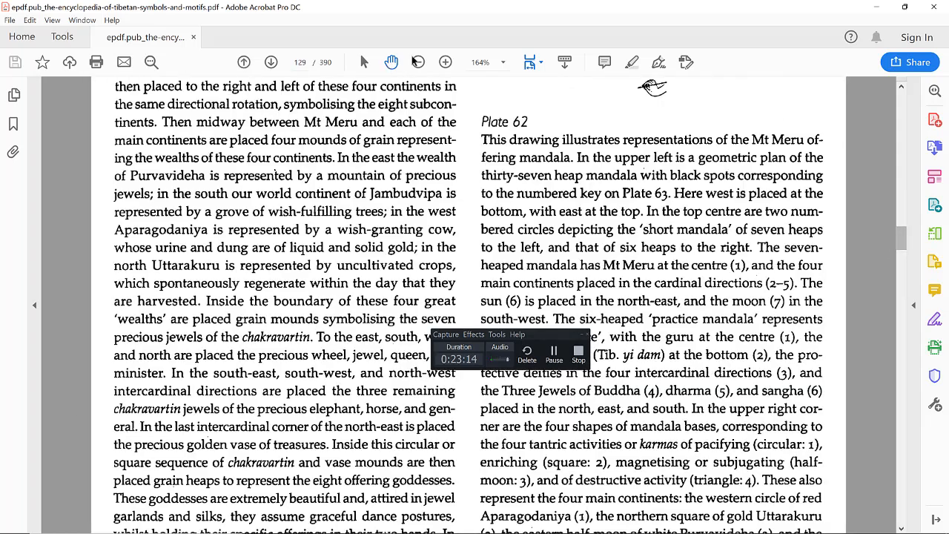
{"action": "left_click", "coordinate": [419, 63]}
{"action": "left_click", "coordinate": [418, 63]}
{"action": "left_click", "coordinate": [418, 63]}
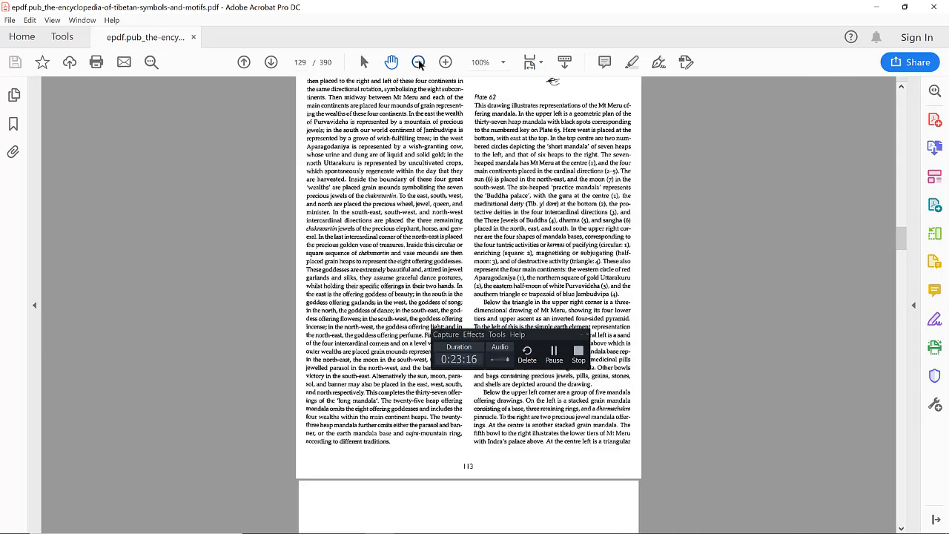
{"action": "left_click_drag", "start_coordinate": [902, 230], "coordinate": [900, 294]}
{"action": "left_click", "coordinate": [928, 7]}
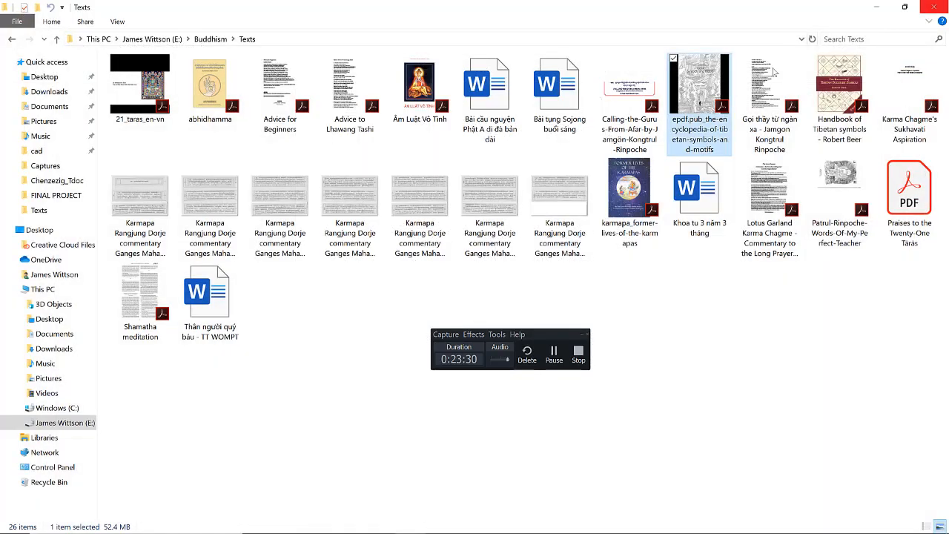
Browse the Handbook of Tibetan symbols PDF at 125% zoom as far as the Eight Auspicious Symbols section, and close it
{"action": "left_click", "coordinate": [839, 85]}
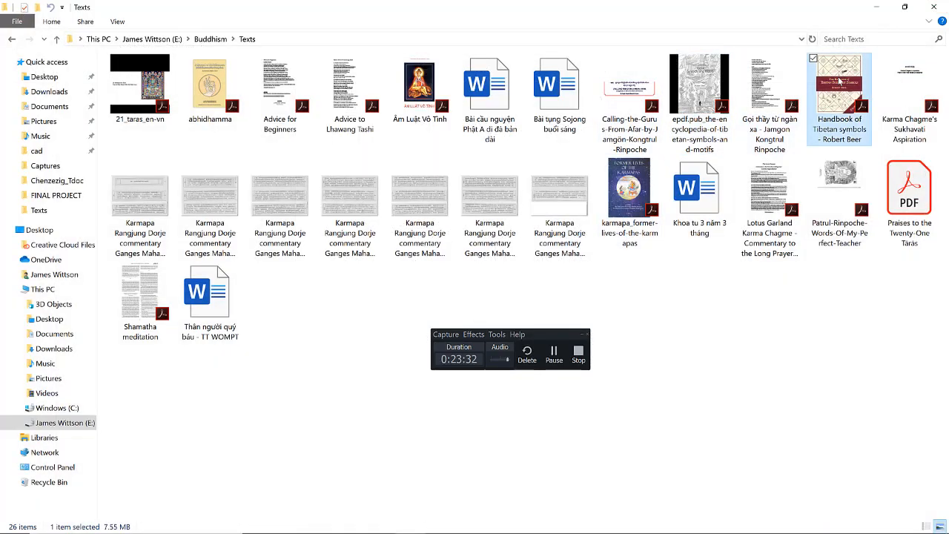
{"action": "double_click", "coordinate": [838, 85]}
{"action": "left_click", "coordinate": [417, 62]}
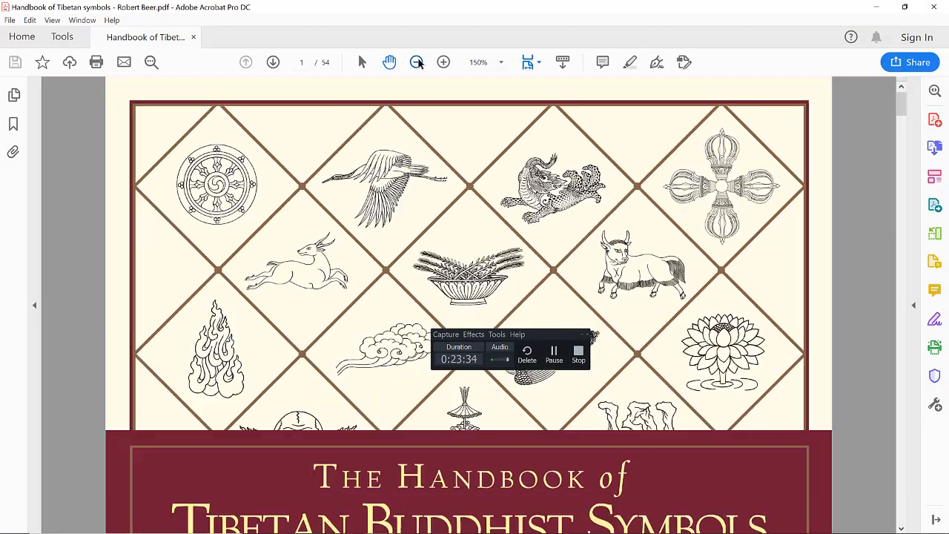
{"action": "left_click", "coordinate": [416, 62]}
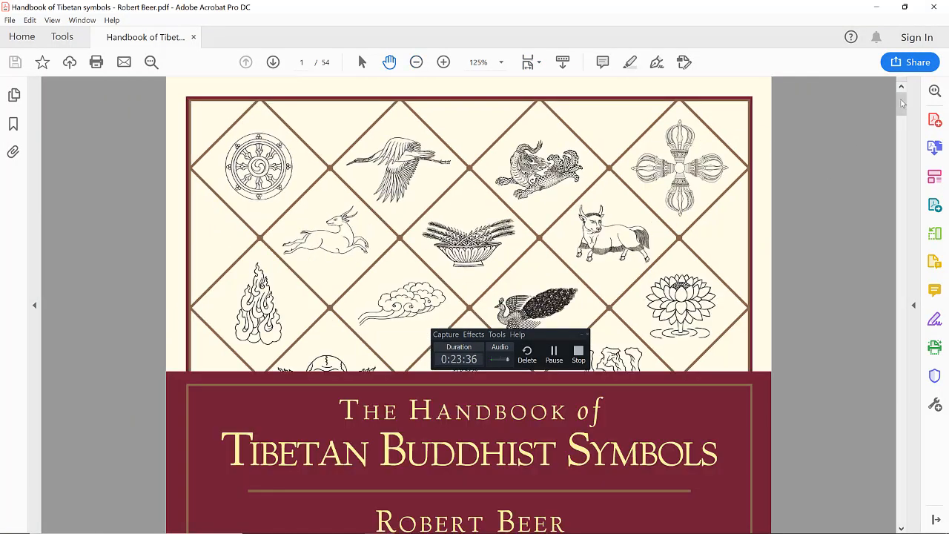
{"action": "left_click_drag", "start_coordinate": [902, 104], "coordinate": [899, 216]}
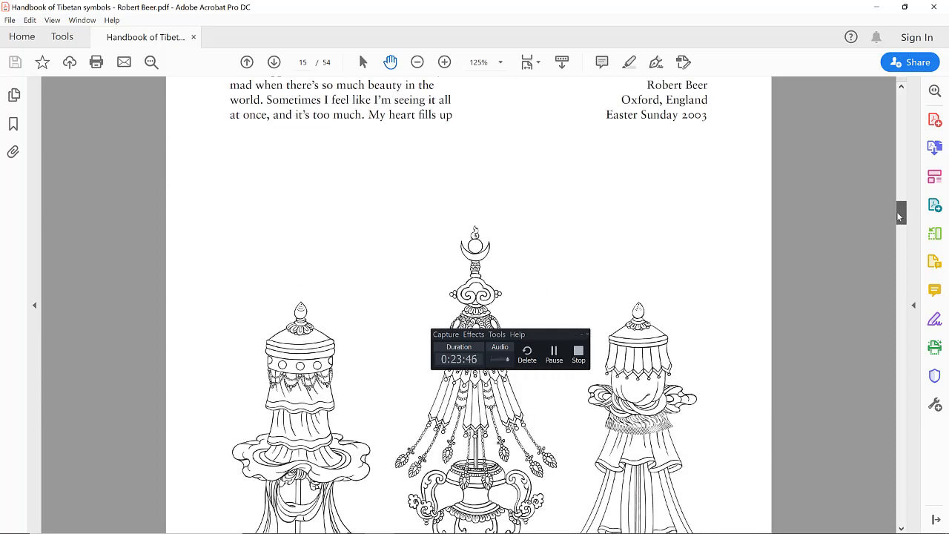
{"action": "left_click_drag", "start_coordinate": [899, 216], "coordinate": [901, 237]}
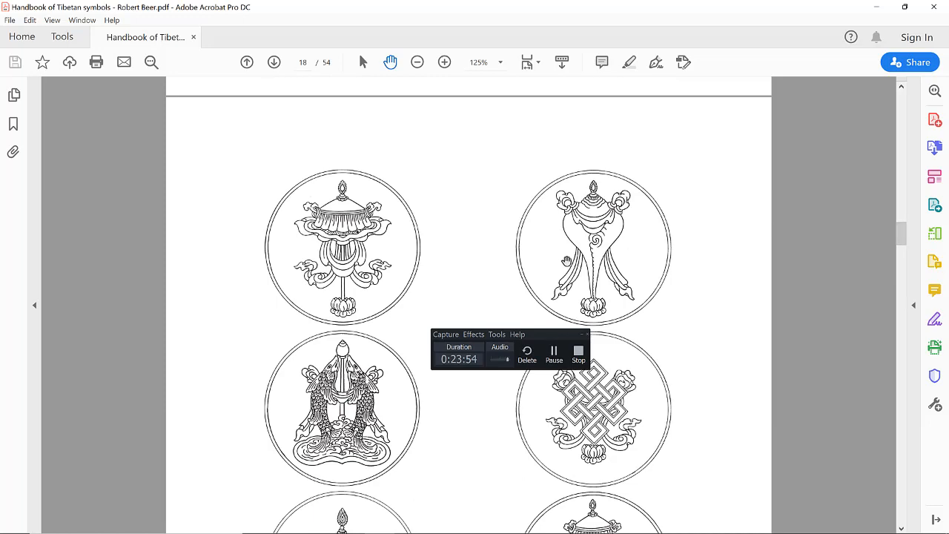
{"action": "scroll", "coordinate": [674, 432], "scroll_direction": "down", "scroll_amount": 6}
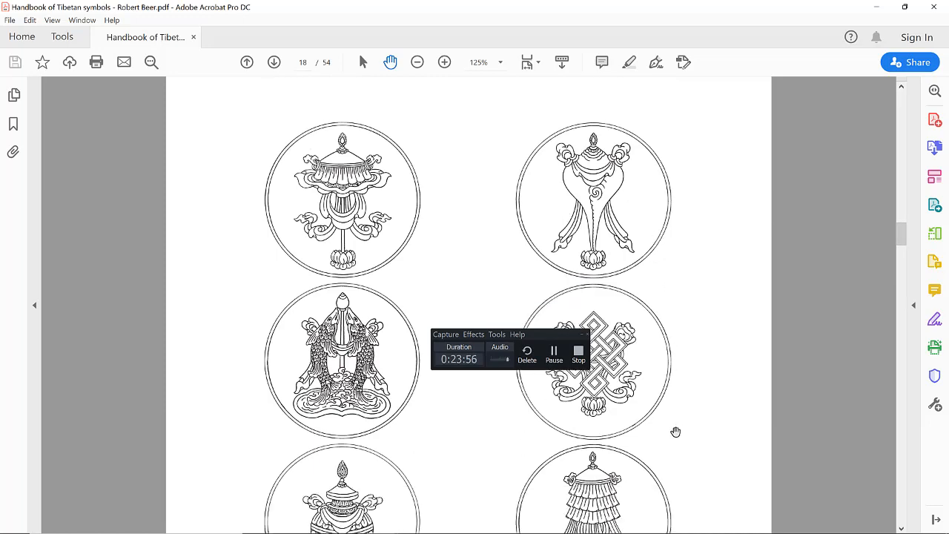
{"action": "scroll", "coordinate": [705, 350], "scroll_direction": "down", "scroll_amount": 2}
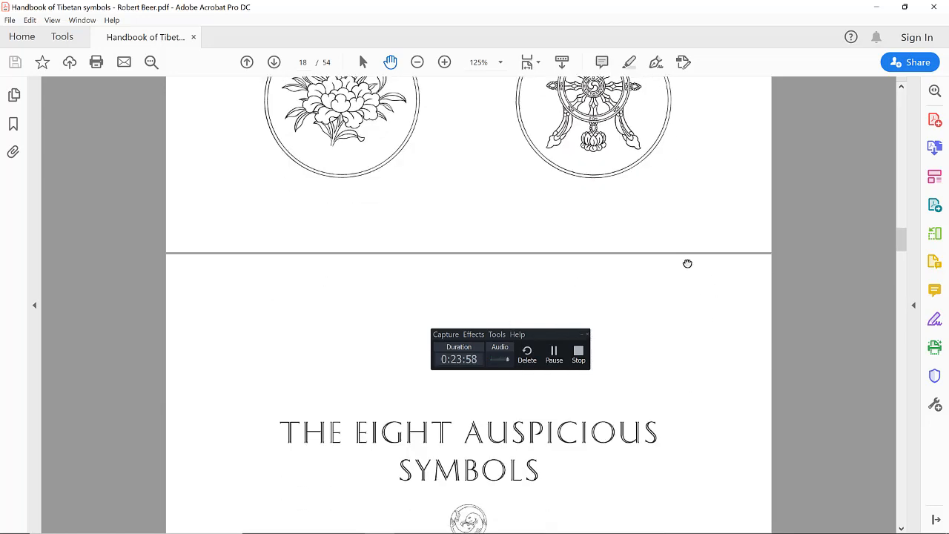
{"action": "left_click", "coordinate": [933, 6]}
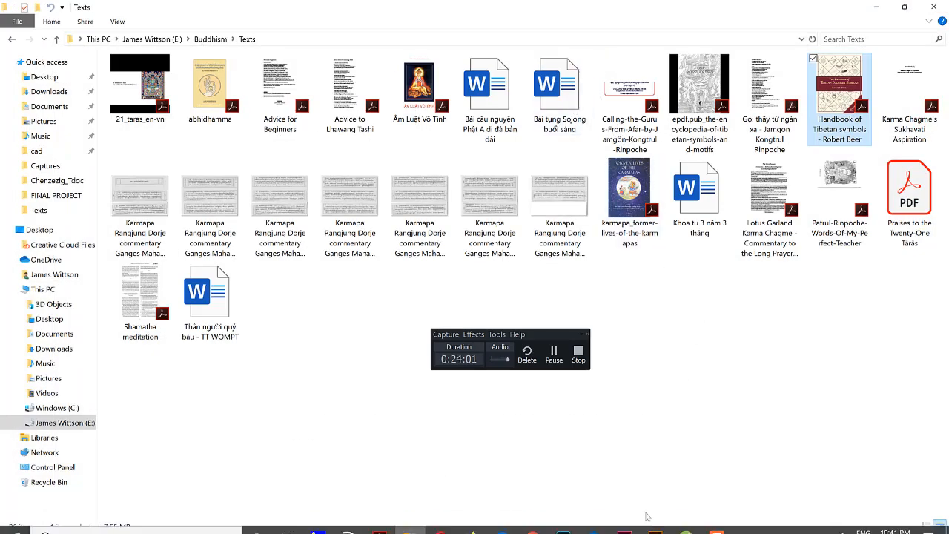
Switch to Chrome and look over the Himalayan Art Resources home page, from its explore-by-medium section to the related resources
{"action": "left_click", "coordinate": [536, 523]}
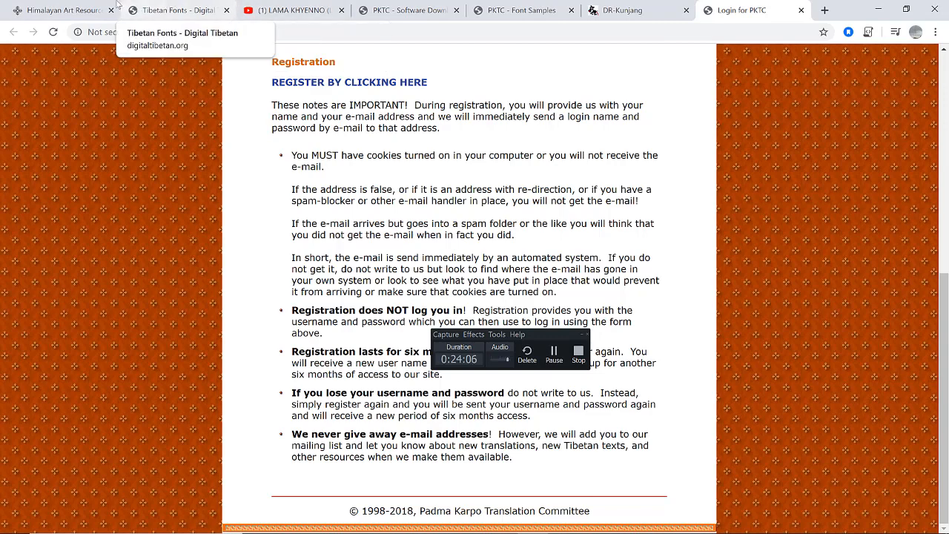
{"action": "left_click", "coordinate": [63, 10]}
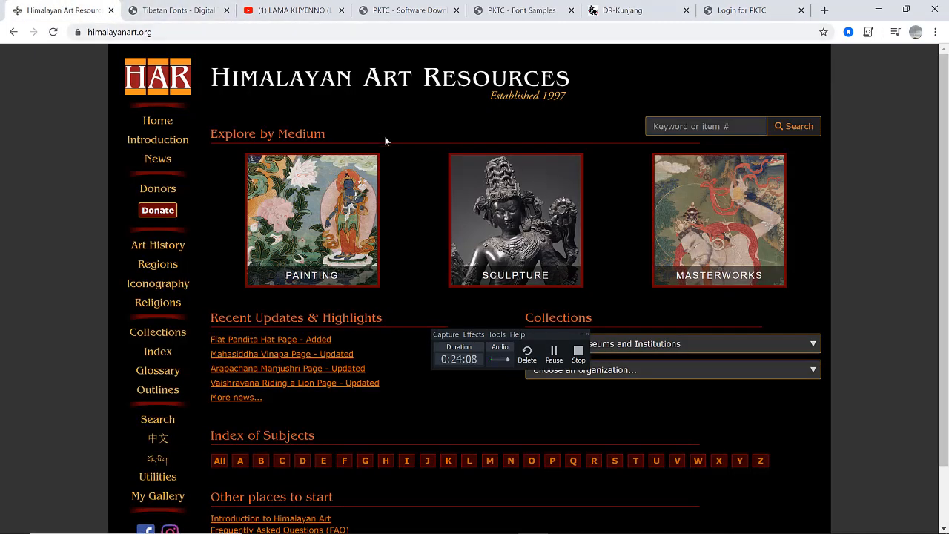
{"action": "scroll", "coordinate": [406, 214], "scroll_direction": "down", "scroll_amount": 2}
{"action": "scroll", "coordinate": [408, 220], "scroll_direction": "up", "scroll_amount": 2}
{"action": "scroll", "coordinate": [412, 191], "scroll_direction": "down", "scroll_amount": 2}
{"action": "scroll", "coordinate": [412, 191], "scroll_direction": "up", "scroll_amount": 2}
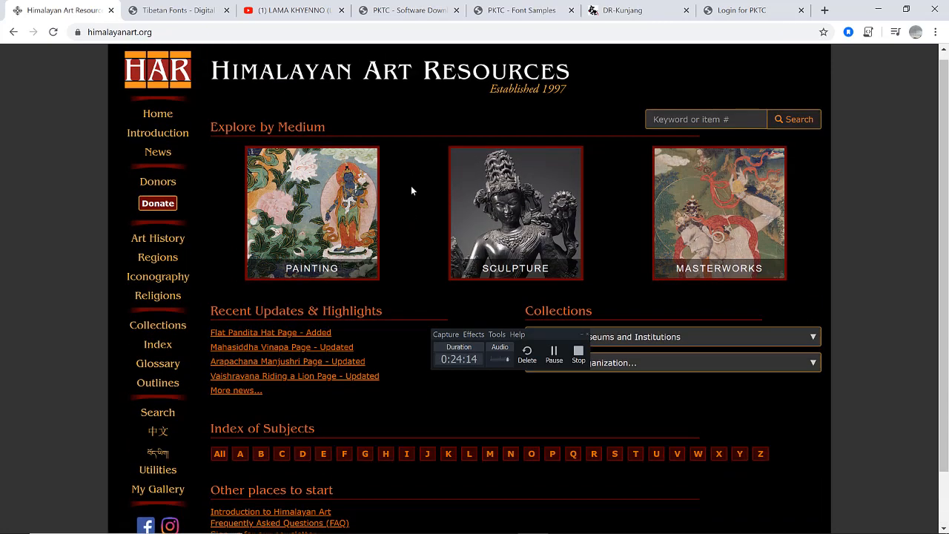
{"action": "scroll", "coordinate": [411, 190], "scroll_direction": "down", "scroll_amount": 2}
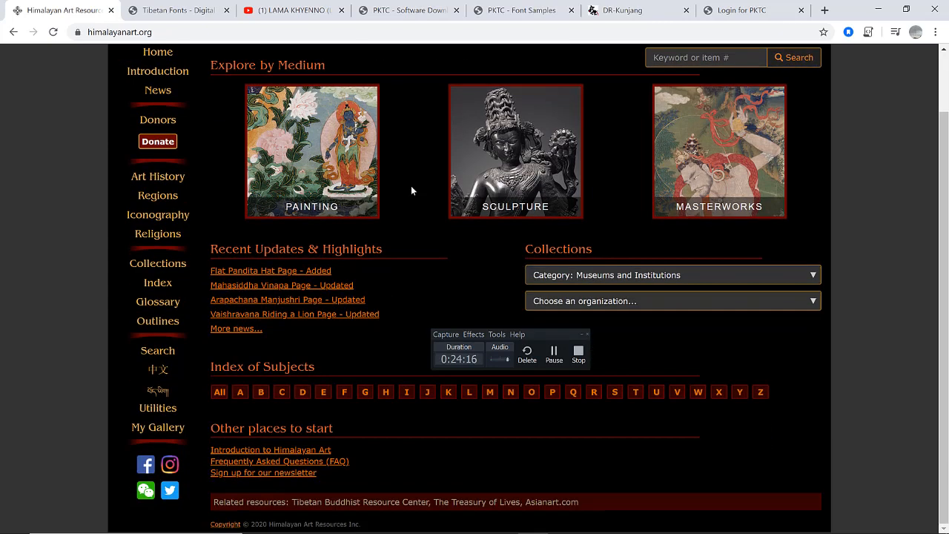
{"action": "scroll", "coordinate": [412, 190], "scroll_direction": "up", "scroll_amount": 2}
{"action": "scroll", "coordinate": [412, 190], "scroll_direction": "down", "scroll_amount": 2}
{"action": "scroll", "coordinate": [411, 191], "scroll_direction": "up", "scroll_amount": 2}
Switch to InDesign and review the Tibetan text with its transliteration and translation frames across pages 1 to 6
{"action": "mouse_move", "coordinate": [736, 500]}
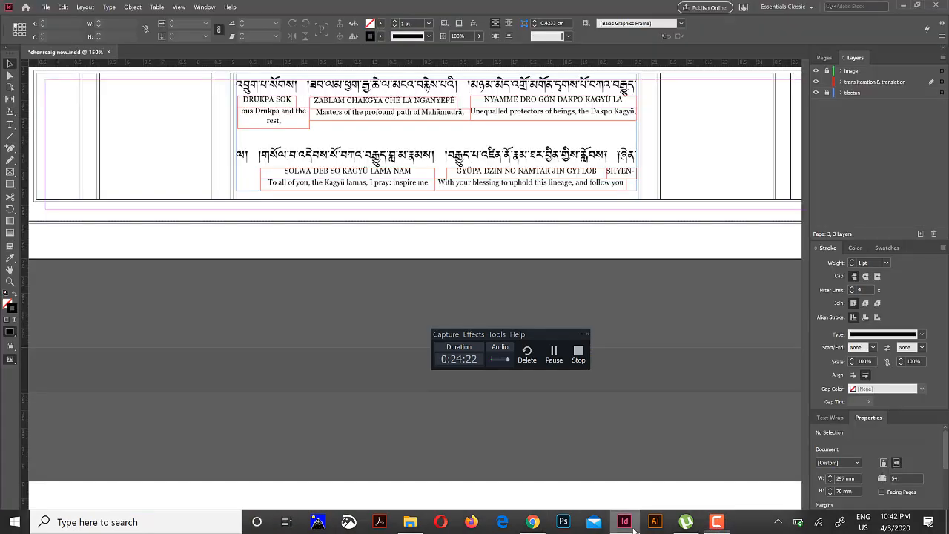
{"action": "left_click", "coordinate": [625, 522]}
{"action": "scroll", "coordinate": [471, 304], "scroll_direction": "up", "scroll_amount": 3}
{"action": "scroll", "coordinate": [429, 253], "scroll_direction": "down", "scroll_amount": 1}
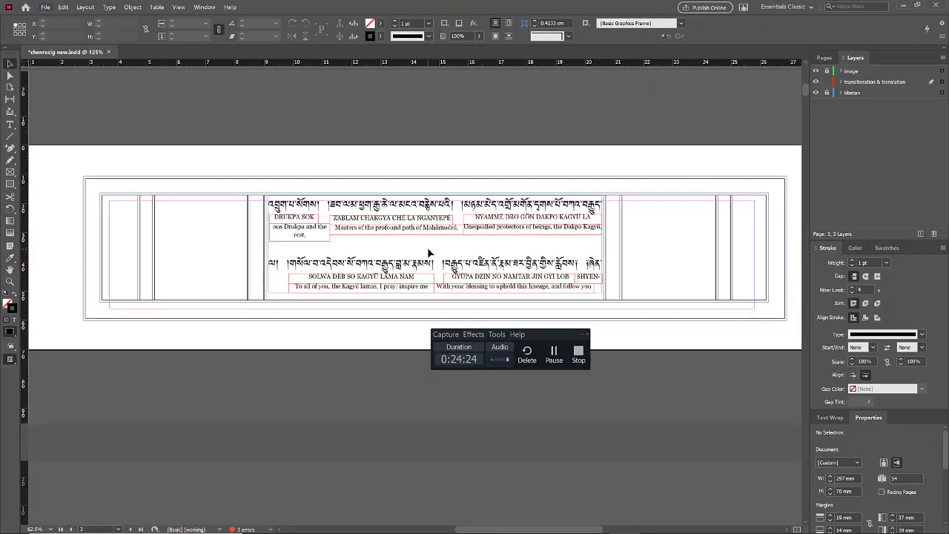
{"action": "scroll", "coordinate": [428, 253], "scroll_direction": "up", "scroll_amount": 2}
{"action": "scroll", "coordinate": [428, 252], "scroll_direction": "down", "scroll_amount": 10}
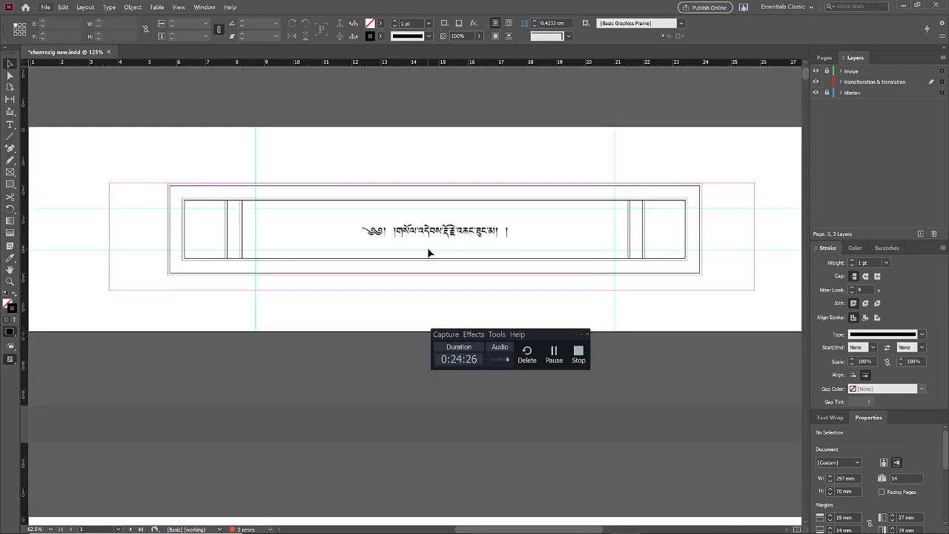
{"action": "scroll", "coordinate": [428, 253], "scroll_direction": "up", "scroll_amount": 1}
{"action": "scroll", "coordinate": [428, 253], "scroll_direction": "down", "scroll_amount": 5}
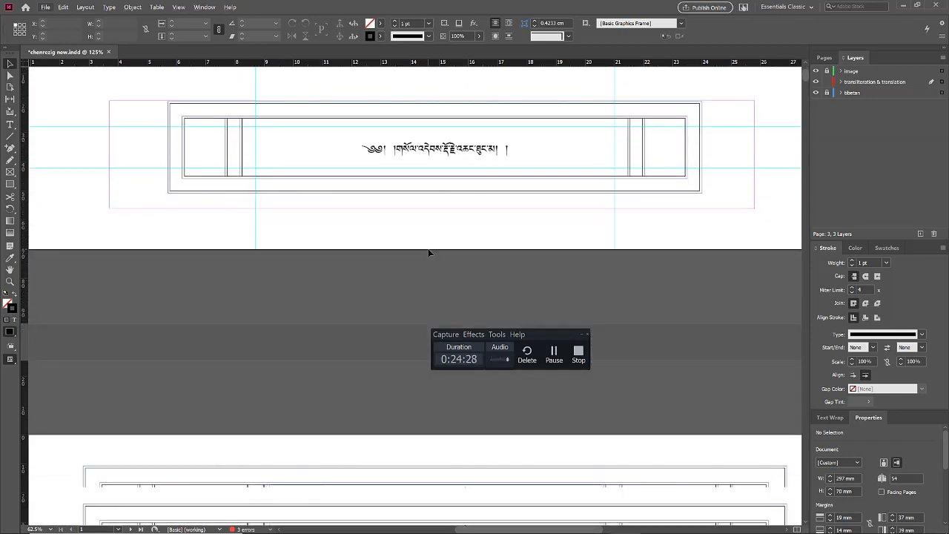
{"action": "scroll", "coordinate": [428, 252], "scroll_direction": "down", "scroll_amount": 5}
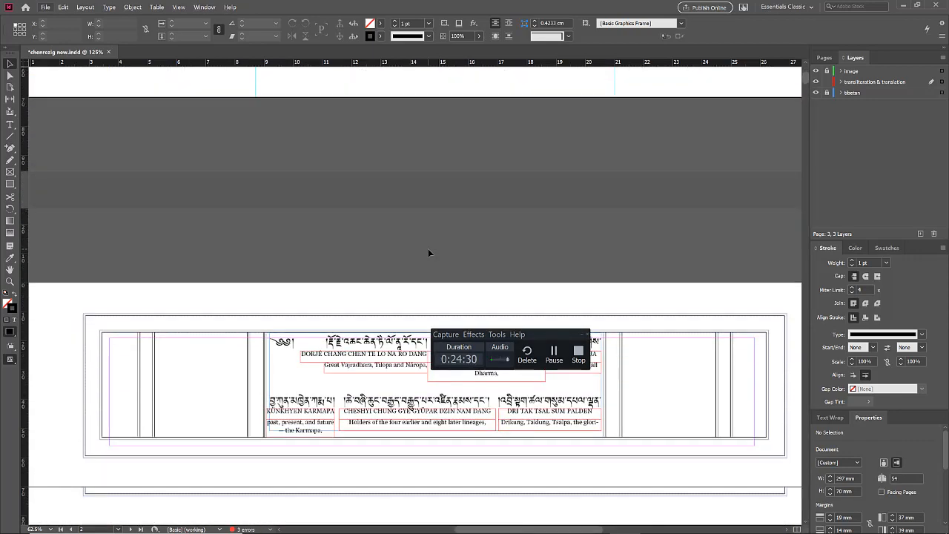
{"action": "scroll", "coordinate": [407, 263], "scroll_direction": "down", "scroll_amount": 5}
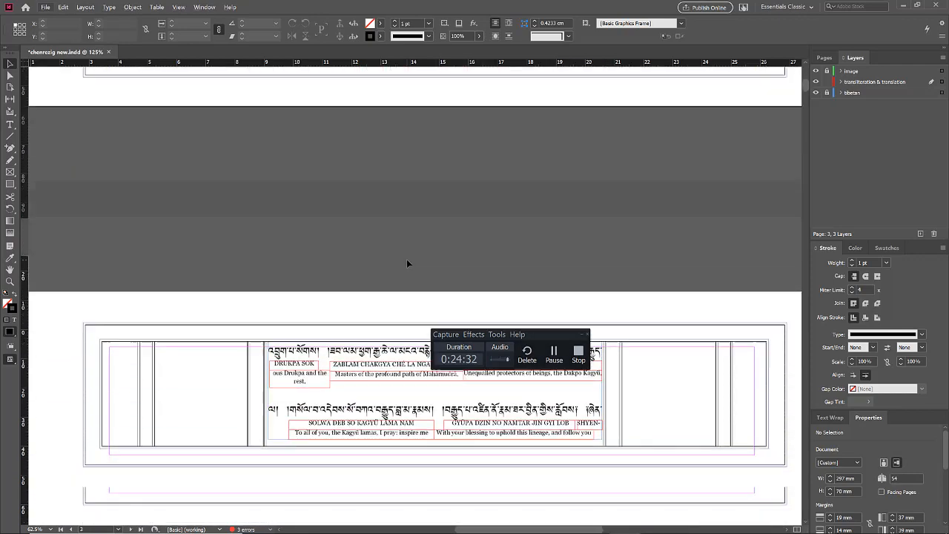
{"action": "scroll", "coordinate": [407, 263], "scroll_direction": "down", "scroll_amount": 8}
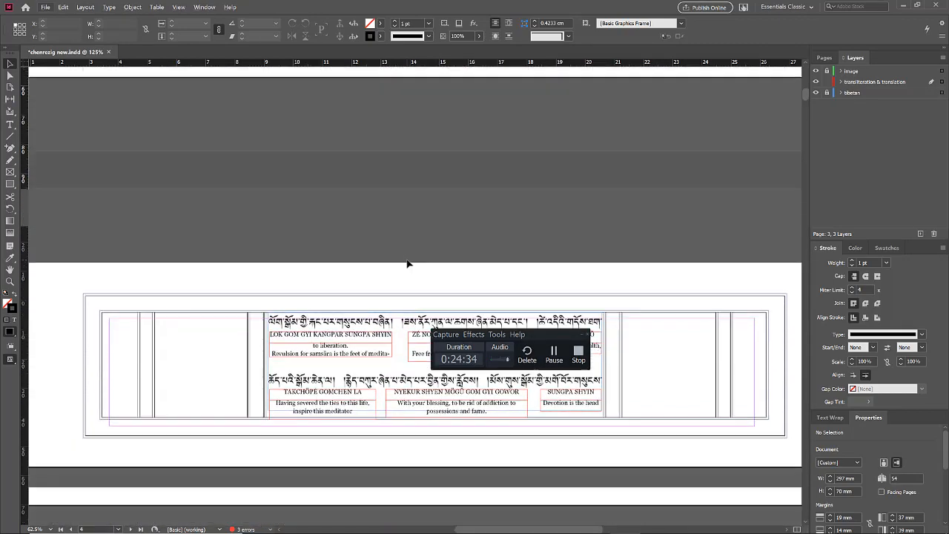
{"action": "scroll", "coordinate": [406, 264], "scroll_direction": "down", "scroll_amount": 4}
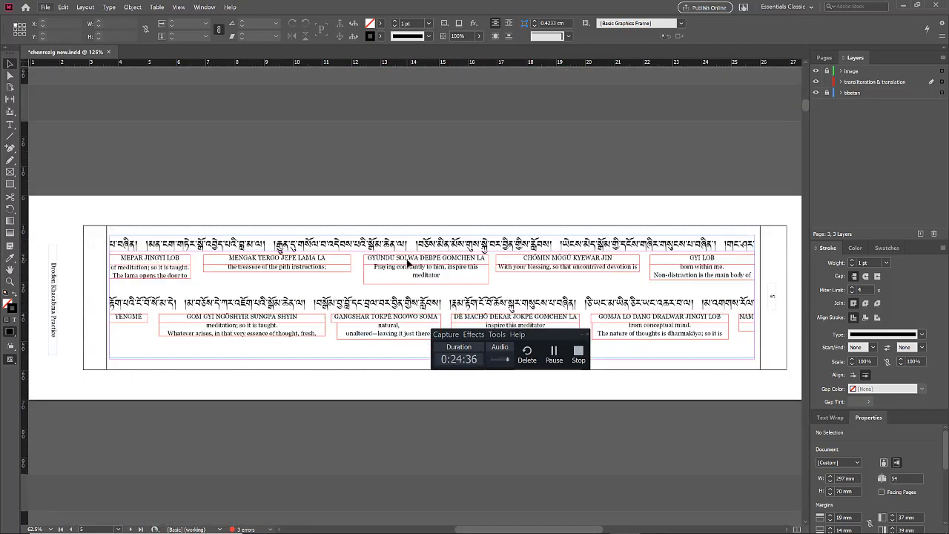
{"action": "scroll", "coordinate": [406, 263], "scroll_direction": "down", "scroll_amount": 6}
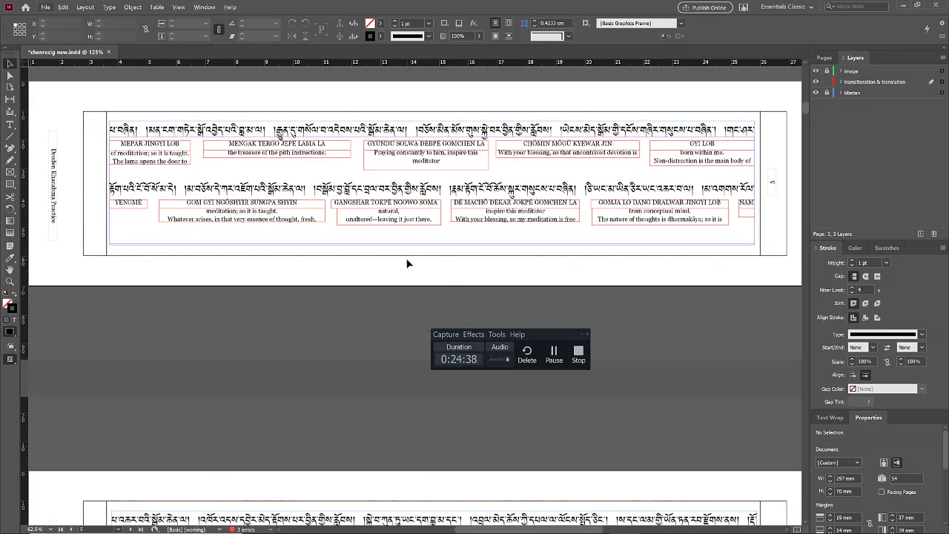
{"action": "scroll", "coordinate": [407, 263], "scroll_direction": "down", "scroll_amount": 2}
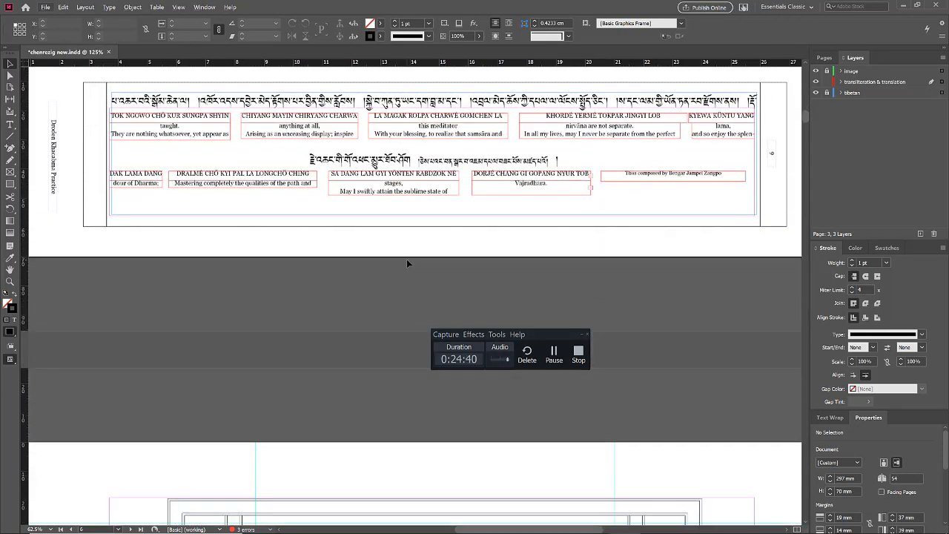
{"action": "scroll", "coordinate": [368, 257], "scroll_direction": "up", "scroll_amount": 3}
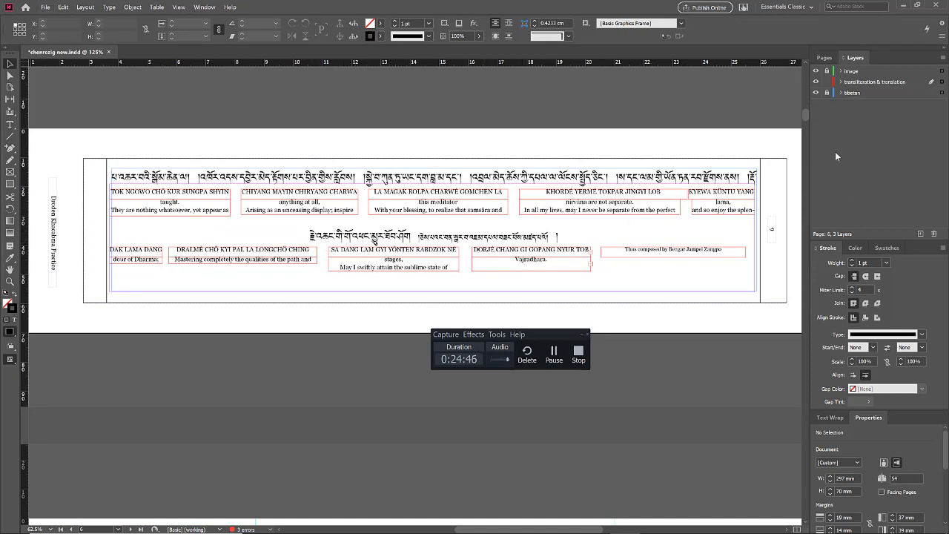
Lock the transliteration & translation layer, unlock the tibetan layer, and apply Justify all lines to the whole Tibetan text running through page 6
{"action": "left_click", "coordinate": [858, 82]}
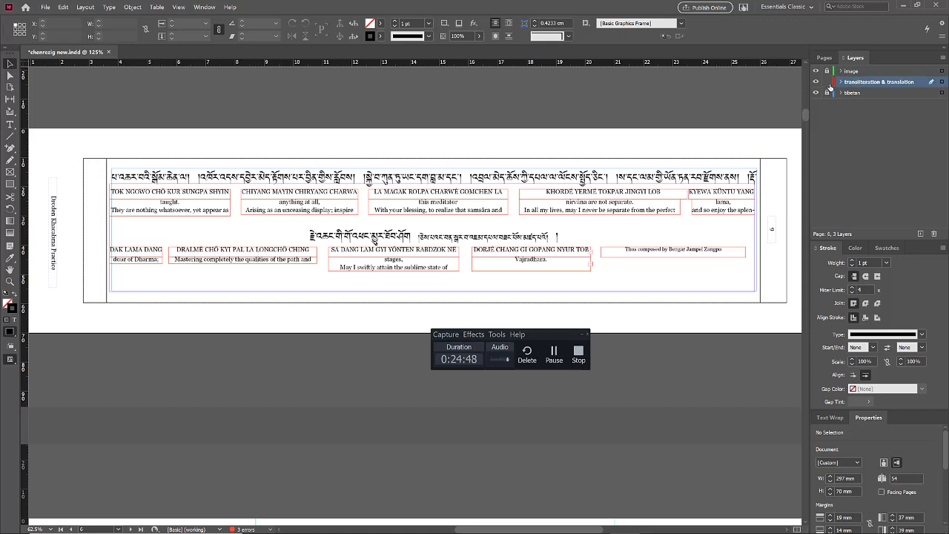
{"action": "left_click", "coordinate": [853, 93]}
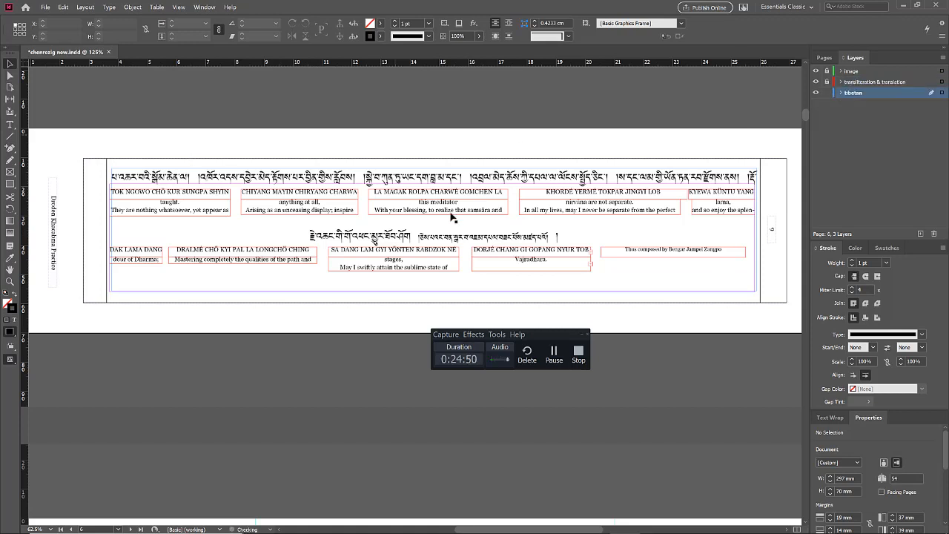
{"action": "double_click", "coordinate": [309, 237]}
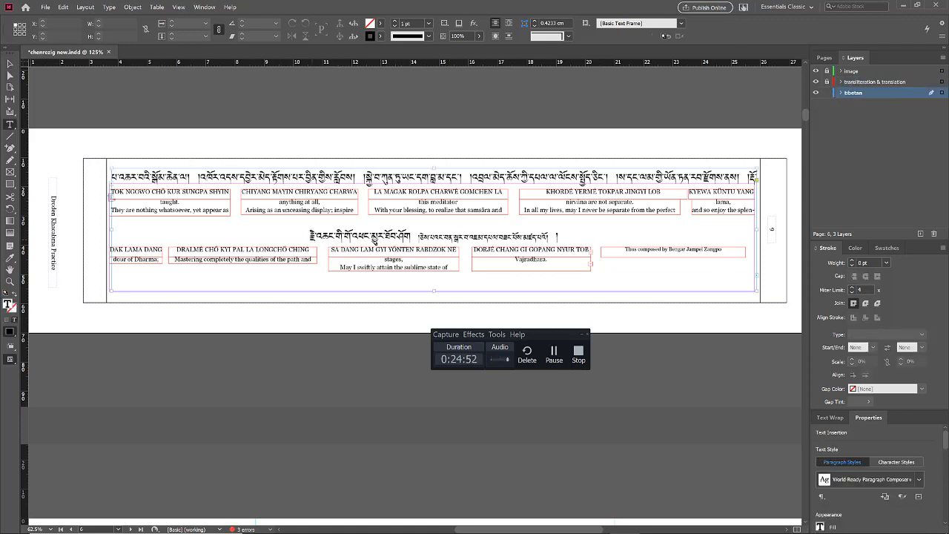
{"action": "scroll", "coordinate": [476, 228], "scroll_direction": "up", "scroll_amount": 2}
{"action": "scroll", "coordinate": [483, 245], "scroll_direction": "down", "scroll_amount": 1}
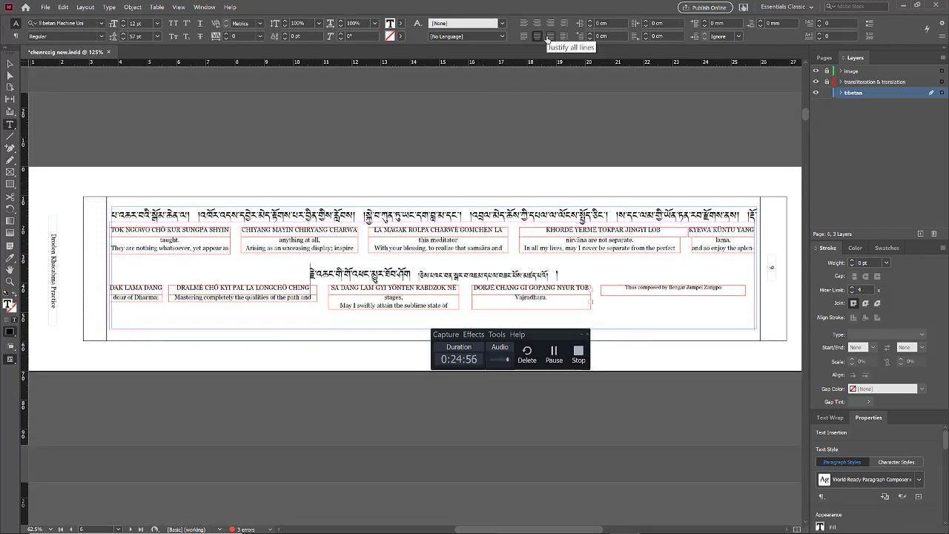
{"action": "key", "text": "ctrl+a"}
{"action": "left_click", "coordinate": [547, 39]}
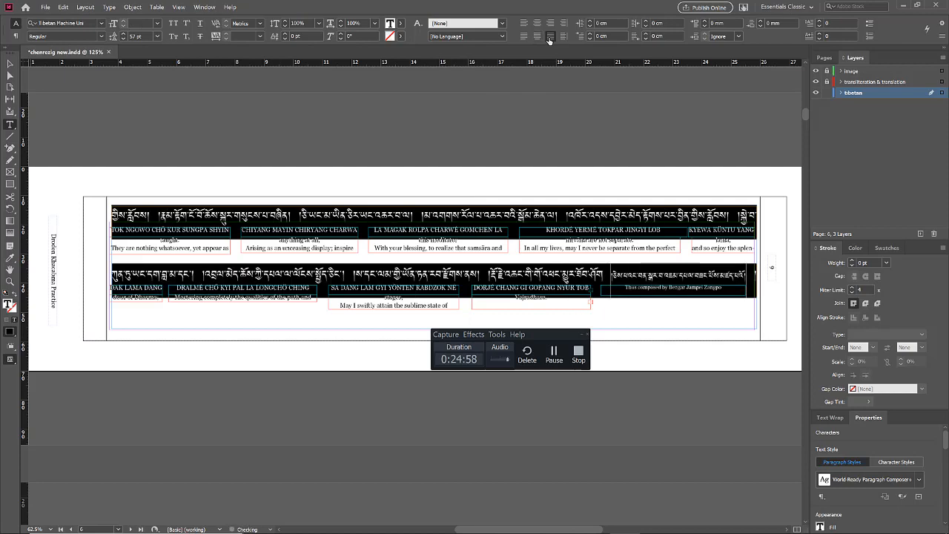
{"action": "left_click", "coordinate": [570, 273]}
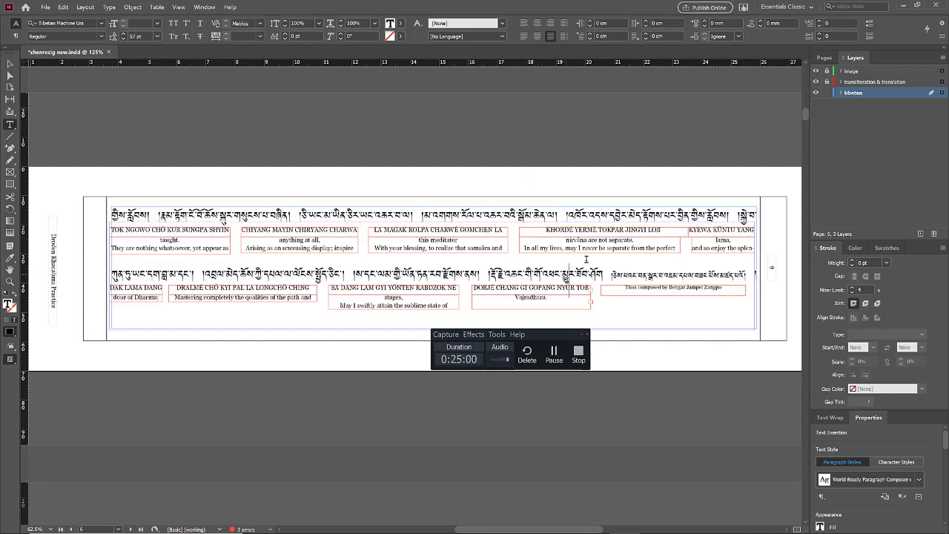
Select the whole Tibetan text from the page 7 title and try justifying it with the last line centred, then aligned left
{"action": "scroll", "coordinate": [589, 257], "scroll_direction": "up", "scroll_amount": 3}
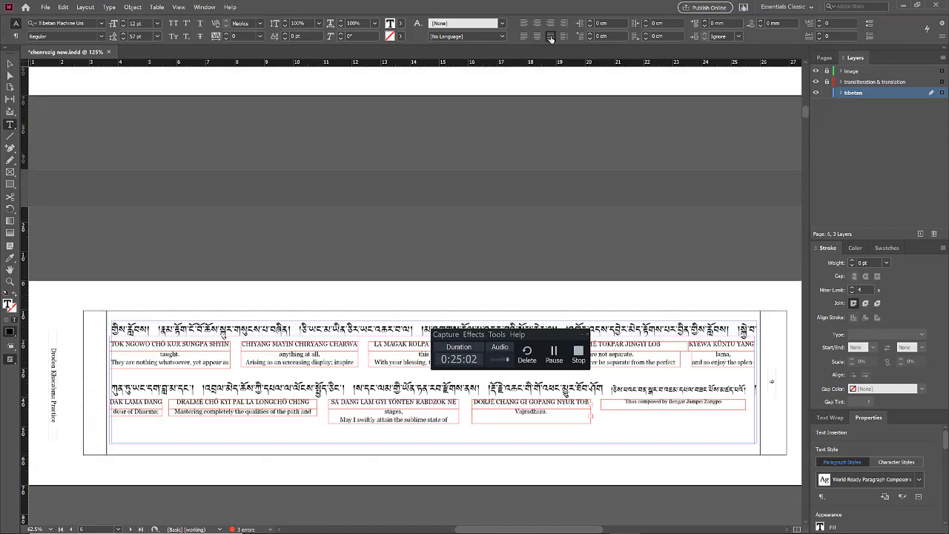
{"action": "scroll", "coordinate": [453, 176], "scroll_direction": "up", "scroll_amount": 10}
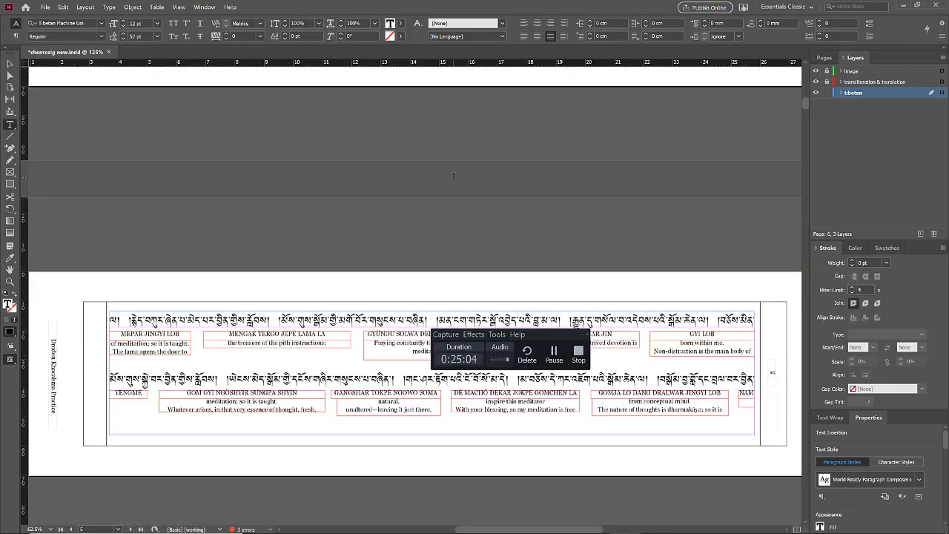
{"action": "scroll", "coordinate": [453, 175], "scroll_direction": "down", "scroll_amount": 20}
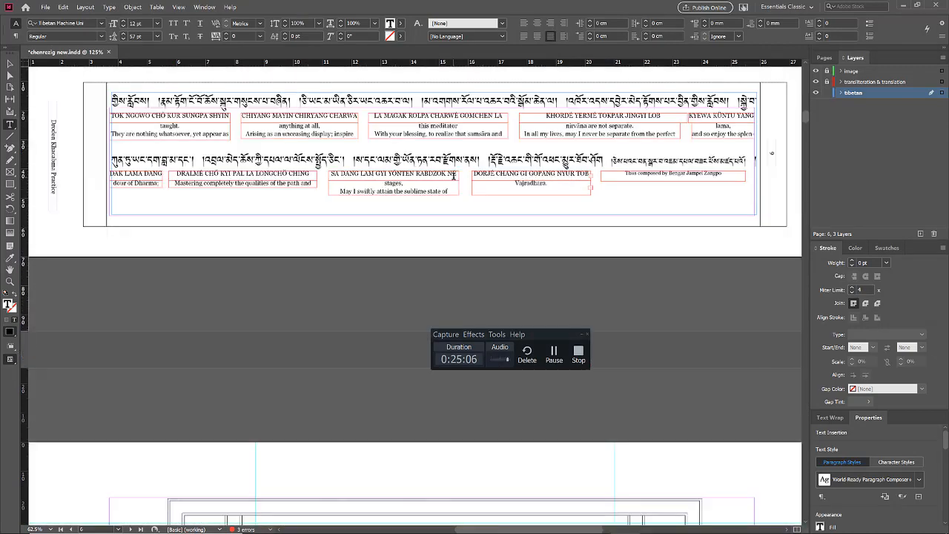
{"action": "scroll", "coordinate": [453, 176], "scroll_direction": "down", "scroll_amount": 3}
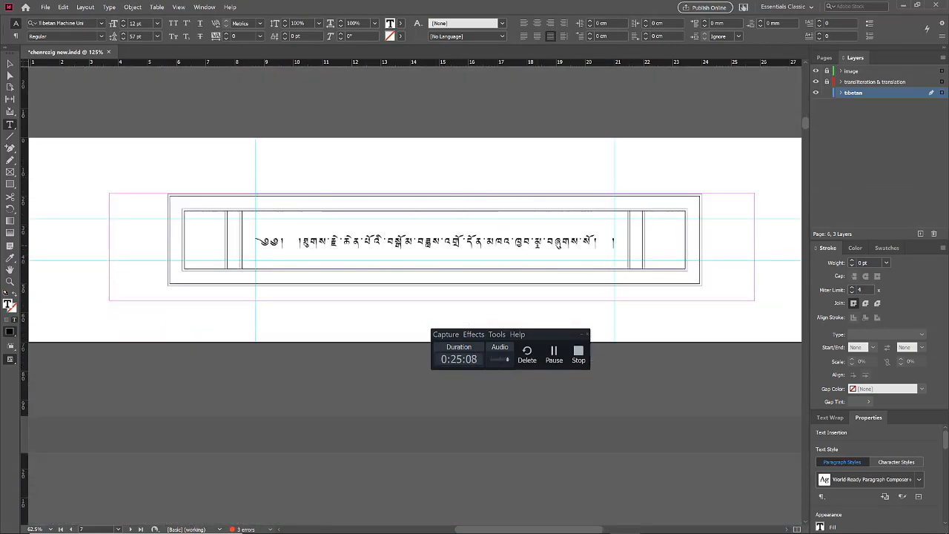
{"action": "left_click", "coordinate": [535, 242]}
{"action": "scroll", "coordinate": [568, 248], "scroll_direction": "up", "scroll_amount": 3}
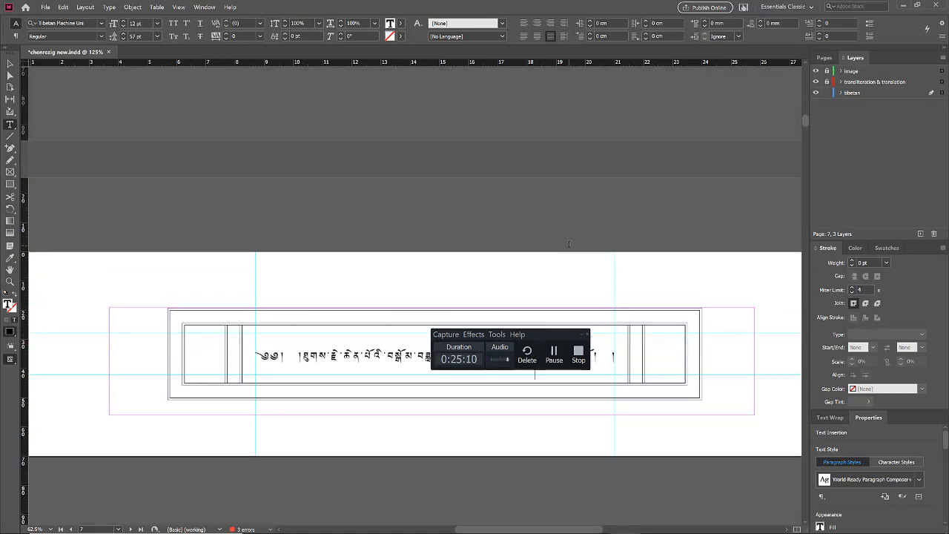
{"action": "key", "text": "ctrl+a"}
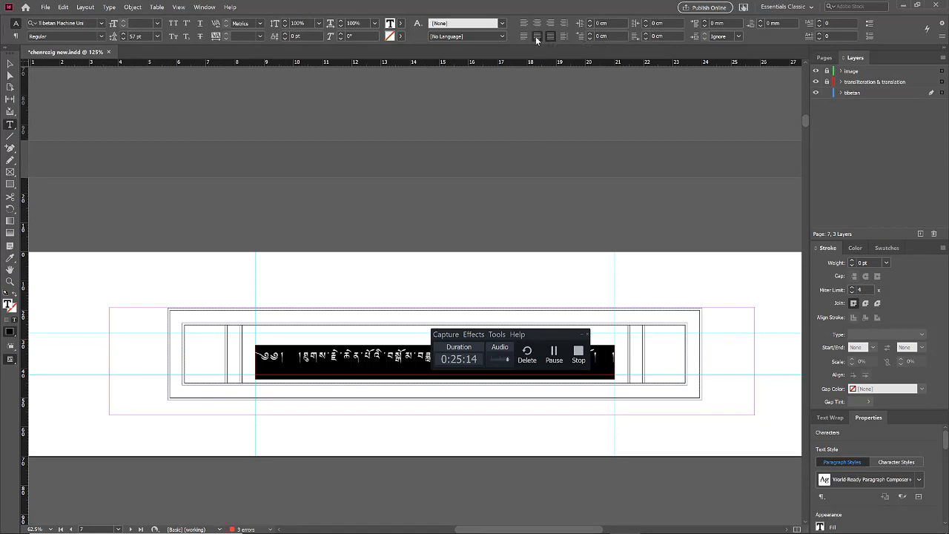
{"action": "left_click", "coordinate": [536, 37]}
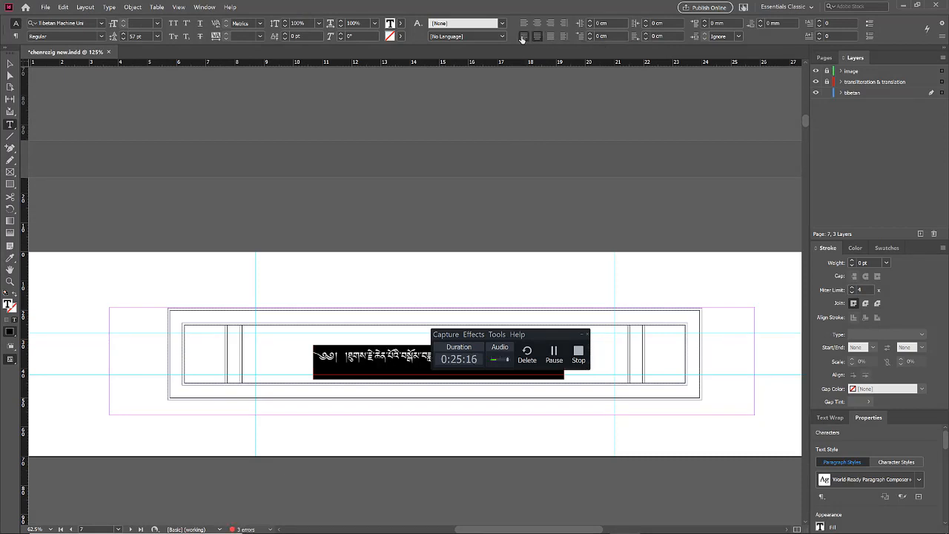
{"action": "left_click", "coordinate": [523, 37]}
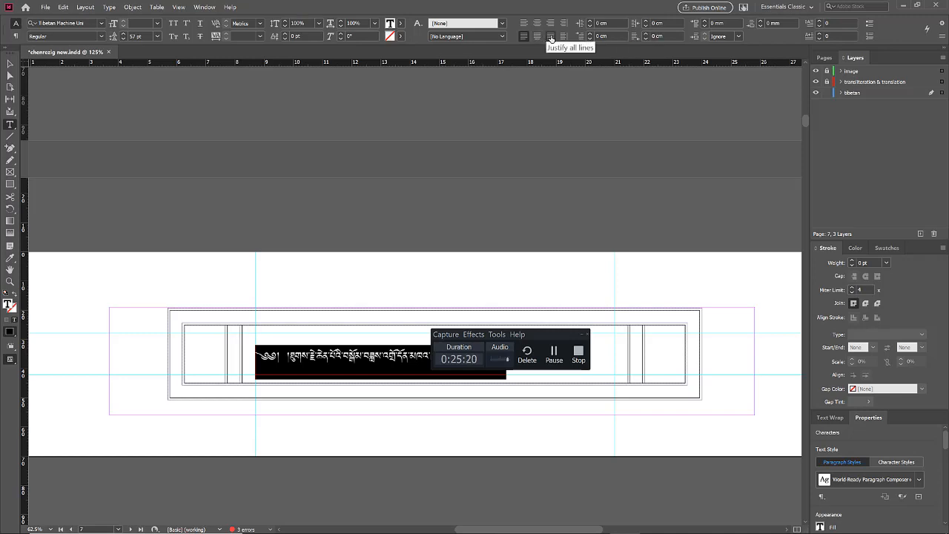
Compare centred and left-aligned last-line justification of the Tibetan text on pages 6 and 5, and reapply Justify all lines
{"action": "scroll", "coordinate": [478, 130], "scroll_direction": "up", "scroll_amount": 5}
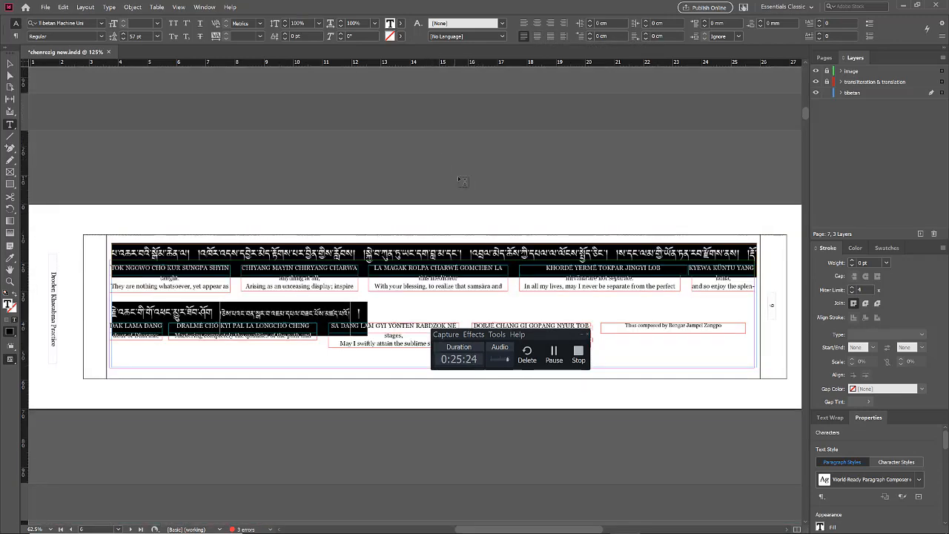
{"action": "left_click", "coordinate": [540, 37]}
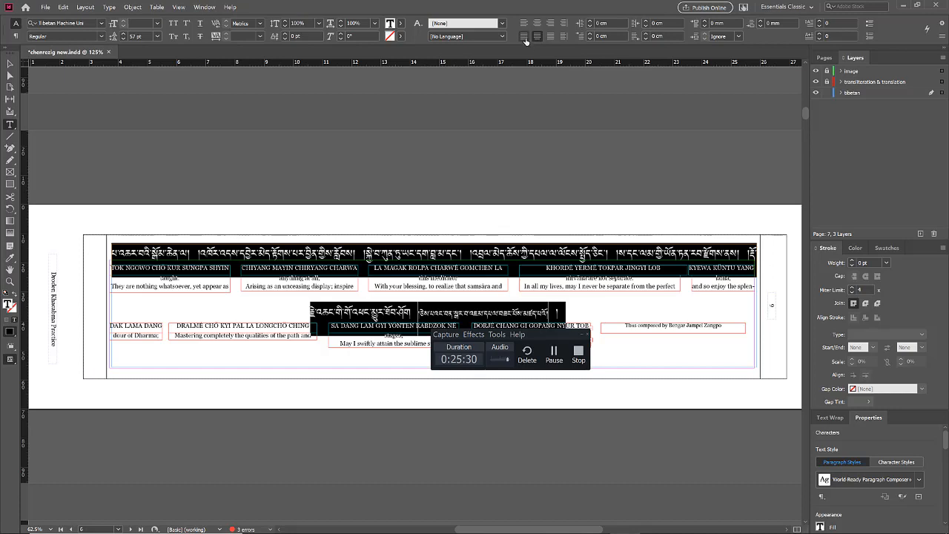
{"action": "left_click", "coordinate": [525, 36]}
{"action": "scroll", "coordinate": [436, 162], "scroll_direction": "up", "scroll_amount": 5}
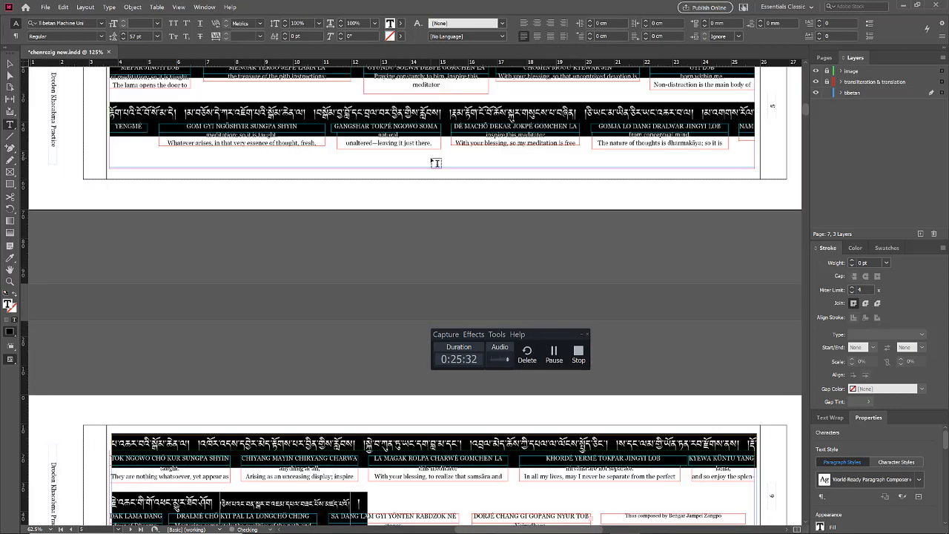
{"action": "left_click", "coordinate": [537, 37]}
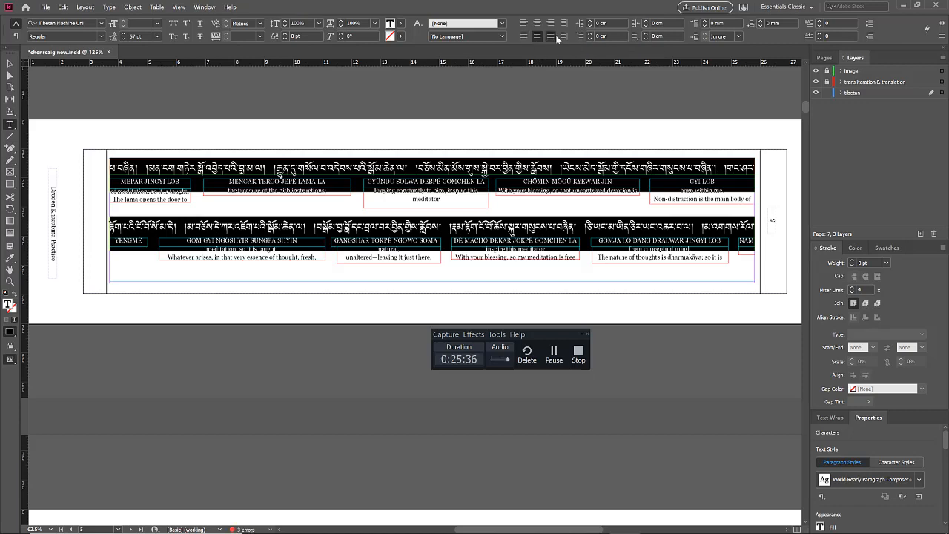
{"action": "left_click", "coordinate": [555, 35]}
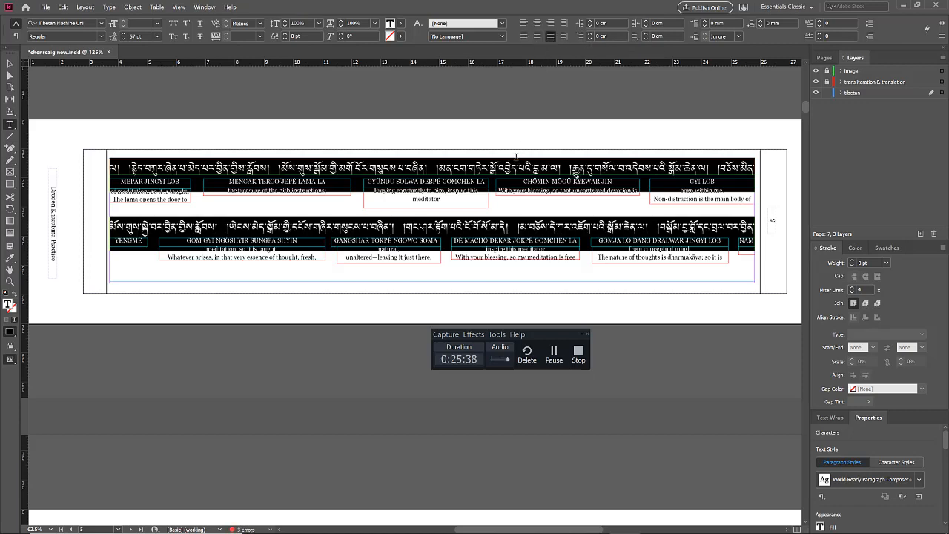
Select the whole Tibetan text from page 4 and try the World-Ready Single-Line Composer paragraph style on it
{"action": "scroll", "coordinate": [510, 205], "scroll_direction": "up", "scroll_amount": 4}
{"action": "scroll", "coordinate": [510, 205], "scroll_direction": "up", "scroll_amount": 6}
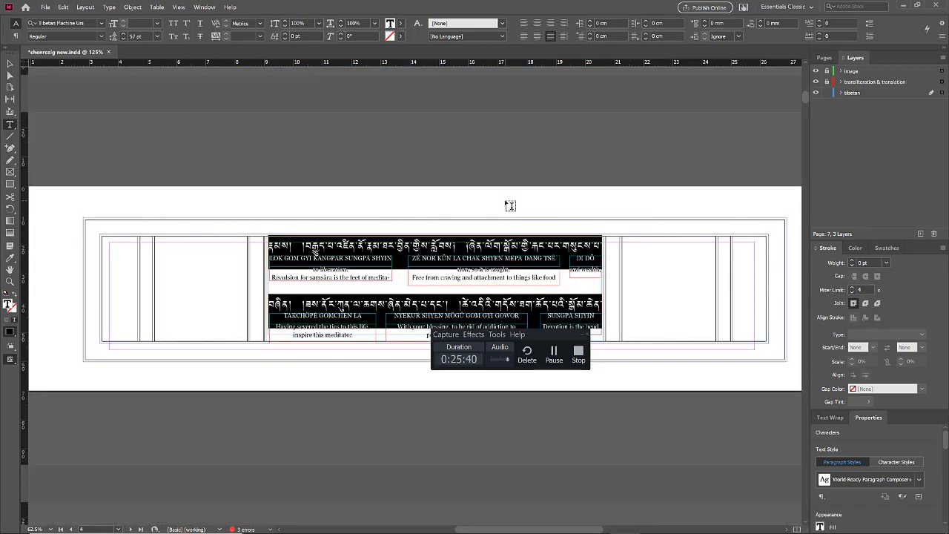
{"action": "scroll", "coordinate": [460, 256], "scroll_direction": "up", "scroll_amount": 2}
{"action": "left_click", "coordinate": [454, 253]}
{"action": "scroll", "coordinate": [434, 240], "scroll_direction": "down", "scroll_amount": 2}
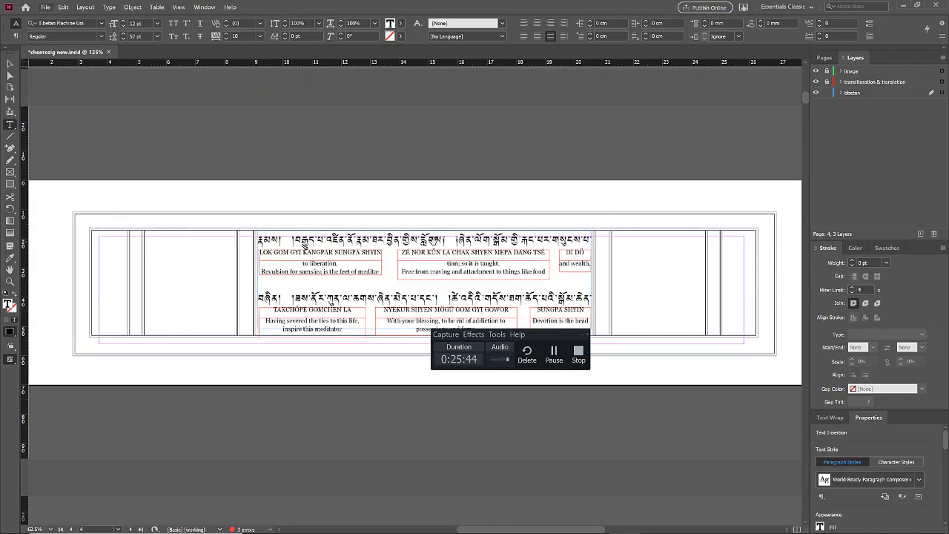
{"action": "left_click", "coordinate": [443, 243]}
{"action": "key", "text": "ctrl+a"}
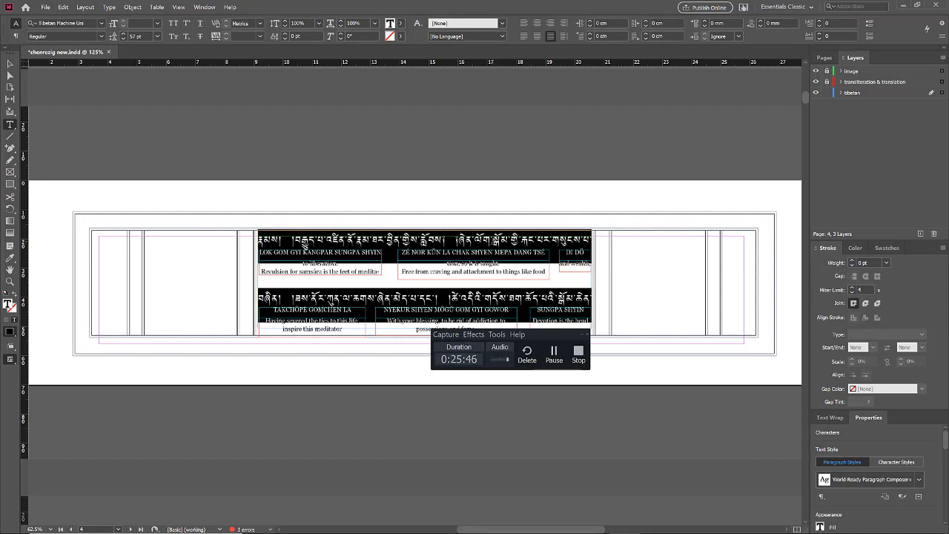
{"action": "scroll", "coordinate": [490, 239], "scroll_direction": "up", "scroll_amount": 5}
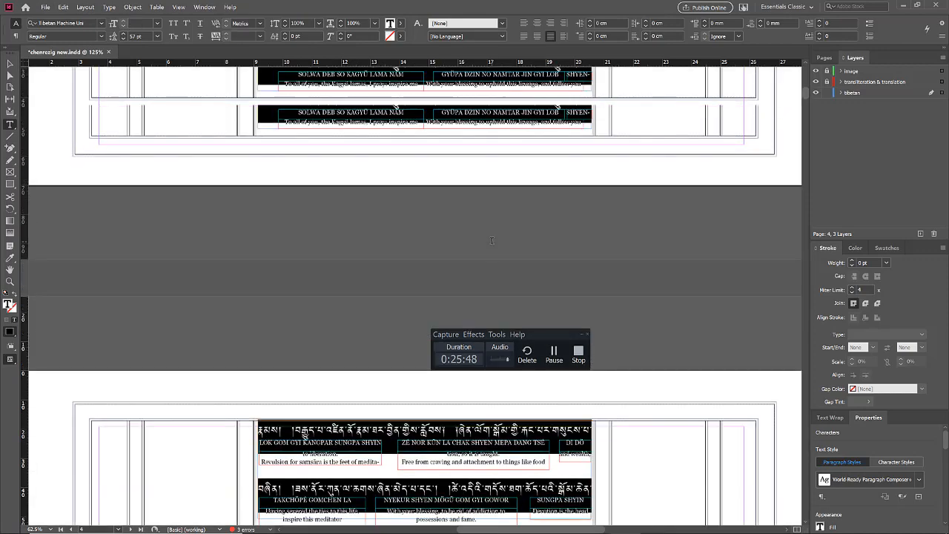
{"action": "scroll", "coordinate": [414, 210], "scroll_direction": "up", "scroll_amount": 2}
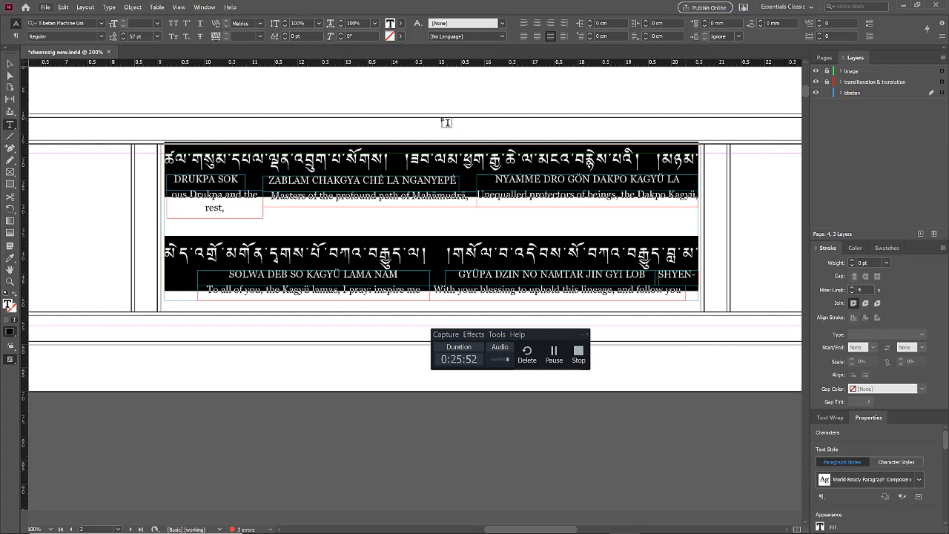
{"action": "left_click", "coordinate": [919, 480]}
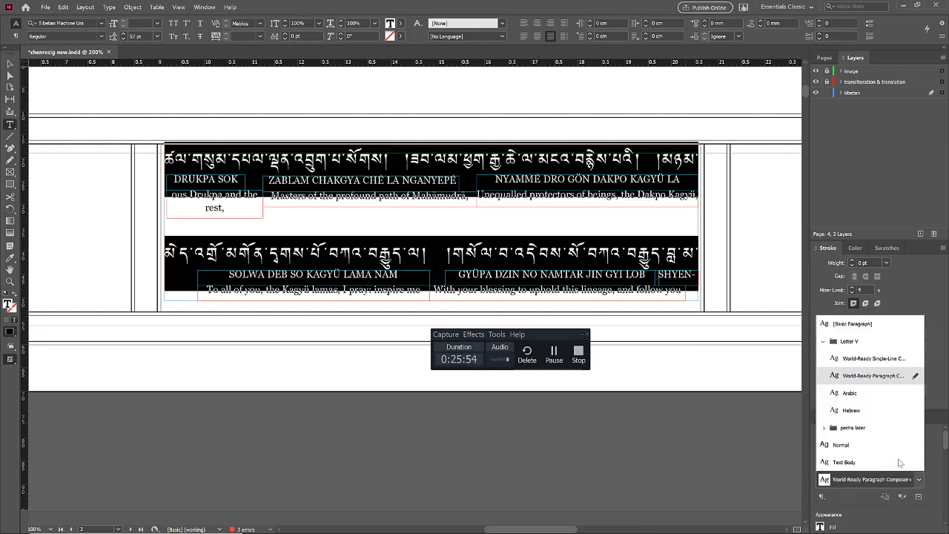
{"action": "left_click", "coordinate": [885, 361]}
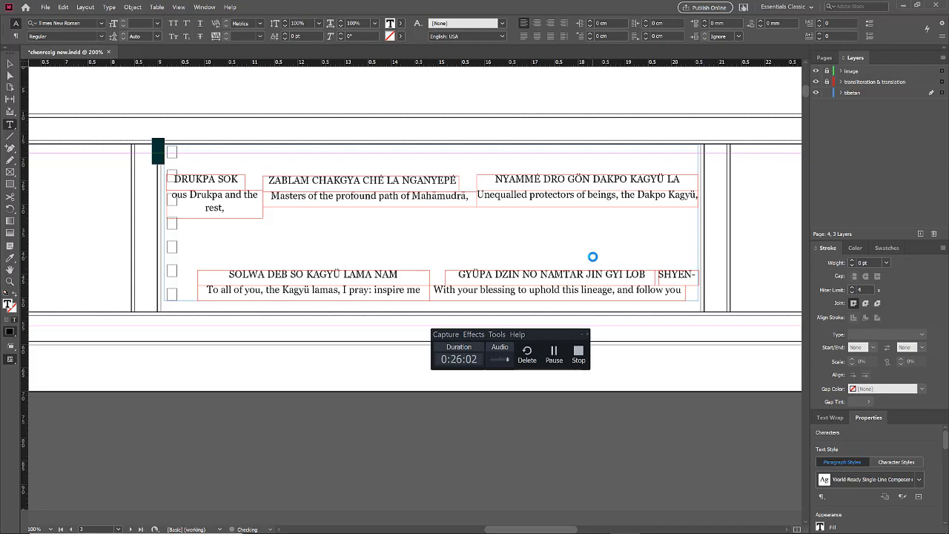
Try the Tibetan Machine Uni font with Justify all lines on the restyled text, and undo the style, font and alignment changes
{"action": "left_click", "coordinate": [102, 23]}
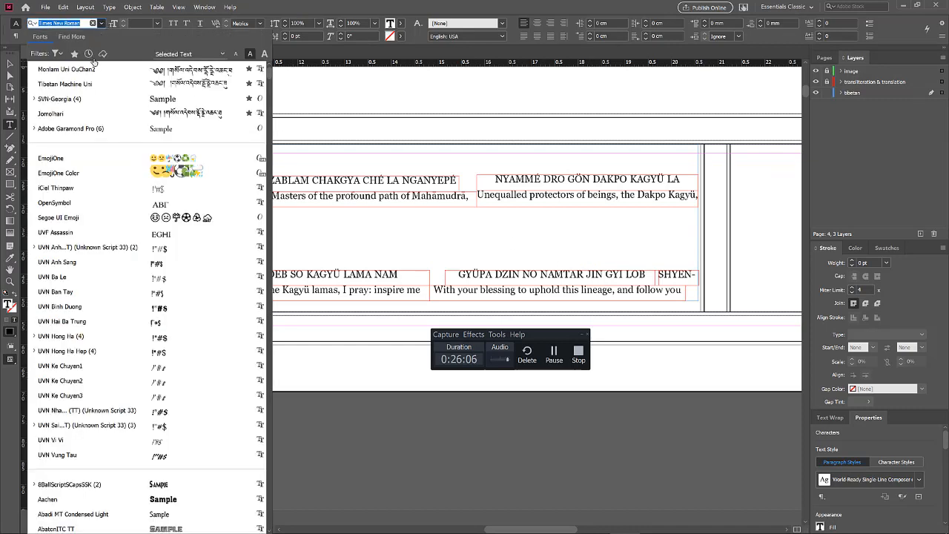
{"action": "left_click", "coordinate": [95, 87]}
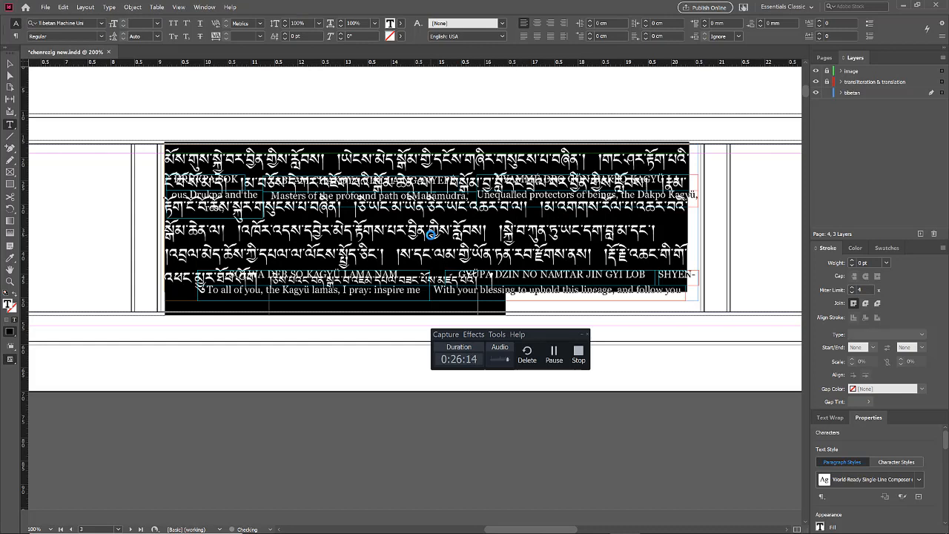
{"action": "left_click", "coordinate": [551, 36]}
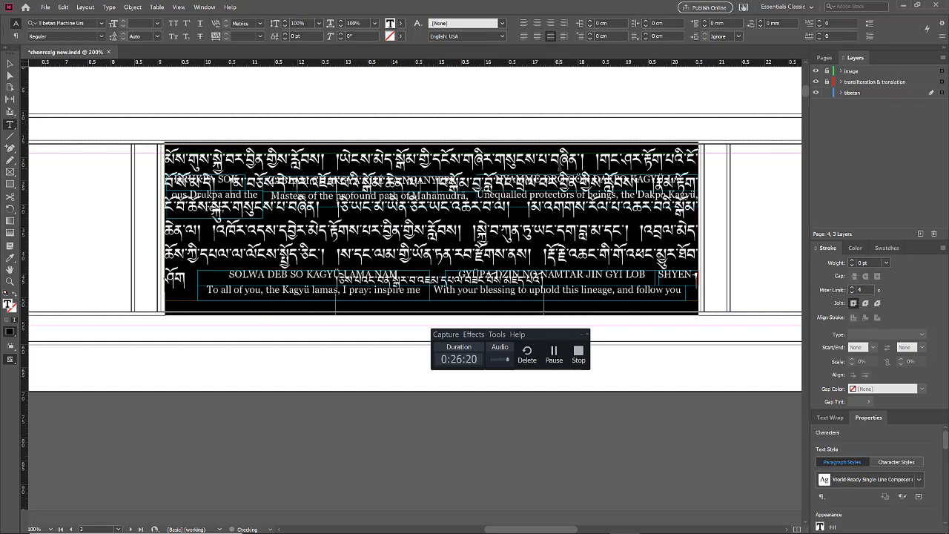
{"action": "key", "text": "ctrl+z"}
{"action": "key", "text": "ctrl+z"}
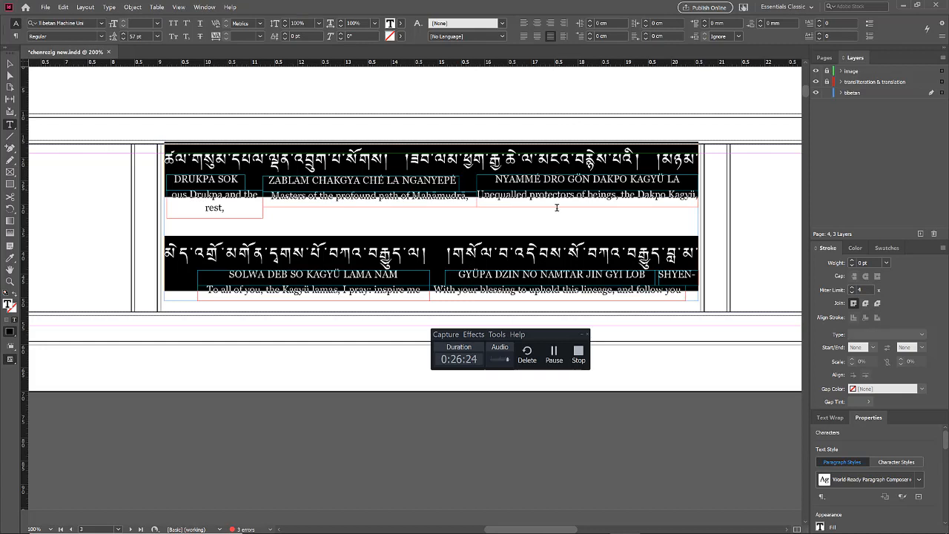
Justify the whole Tibetan text with the last line aligned left, checking it against the transliteration frames on pages 2 and 3
{"action": "left_click", "coordinate": [524, 37]}
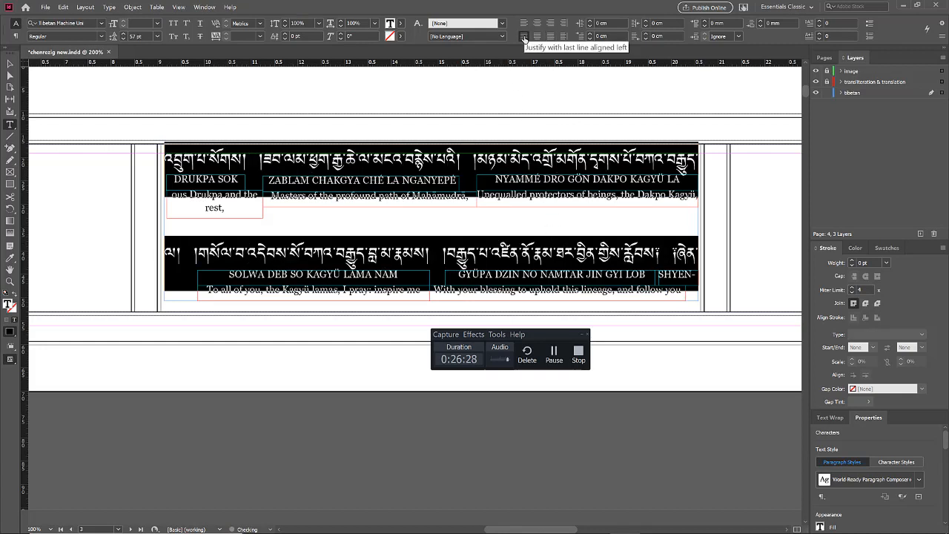
{"action": "left_click", "coordinate": [672, 253]}
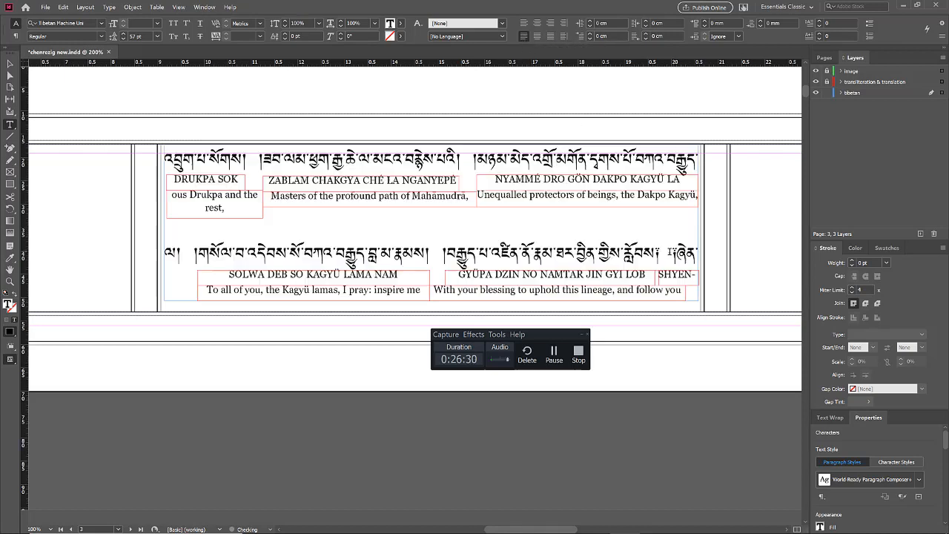
{"action": "scroll", "coordinate": [605, 237], "scroll_direction": "down", "scroll_amount": 2}
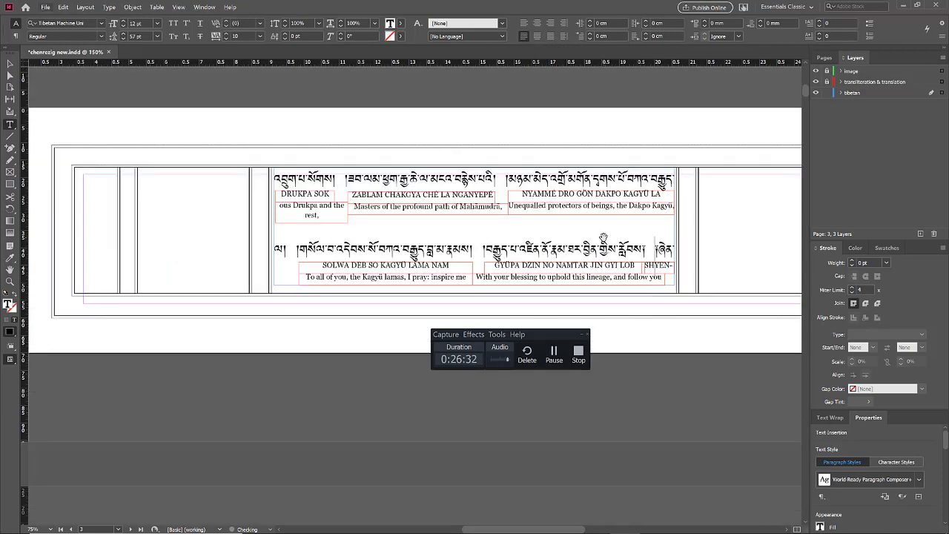
{"action": "scroll", "coordinate": [604, 237], "scroll_direction": "up", "scroll_amount": 4}
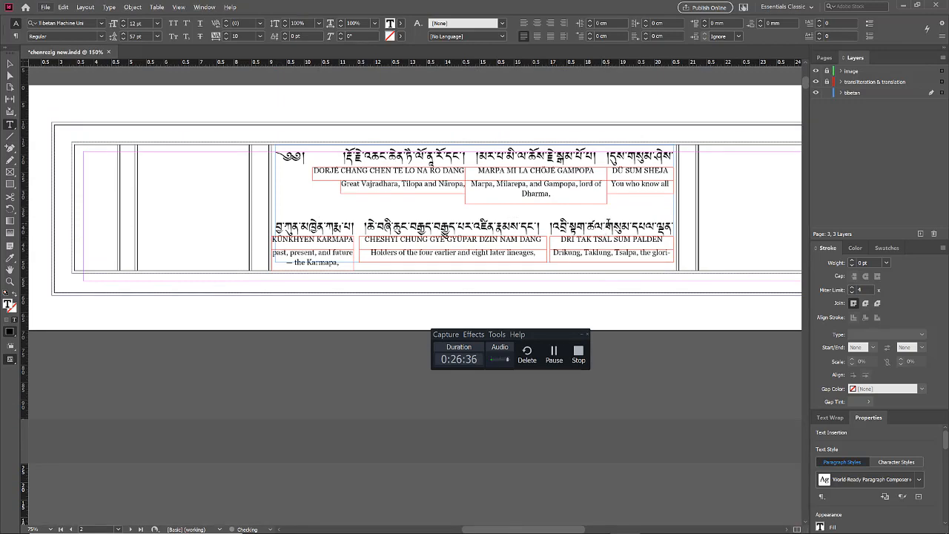
{"action": "scroll", "coordinate": [571, 219], "scroll_direction": "down", "scroll_amount": 6}
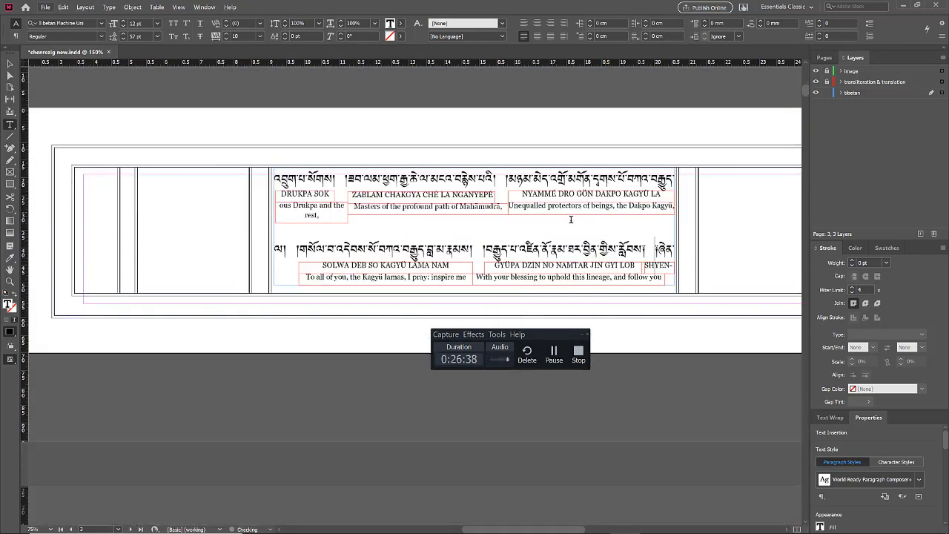
{"action": "key", "text": "ctrl+a"}
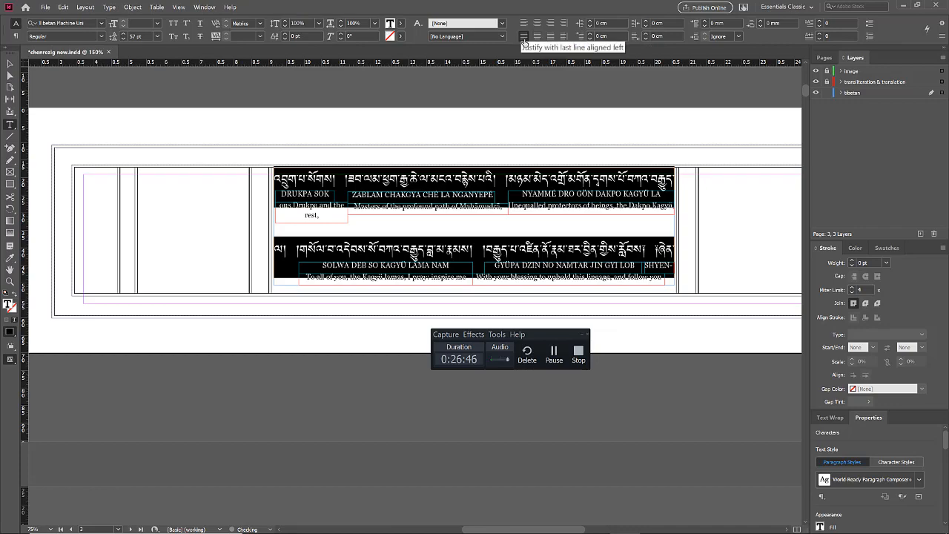
Check the selected Tibetan text from page 4 onward, and justify the page 7 title with its last line centred
{"action": "scroll", "coordinate": [584, 145], "scroll_direction": "down", "scroll_amount": 6}
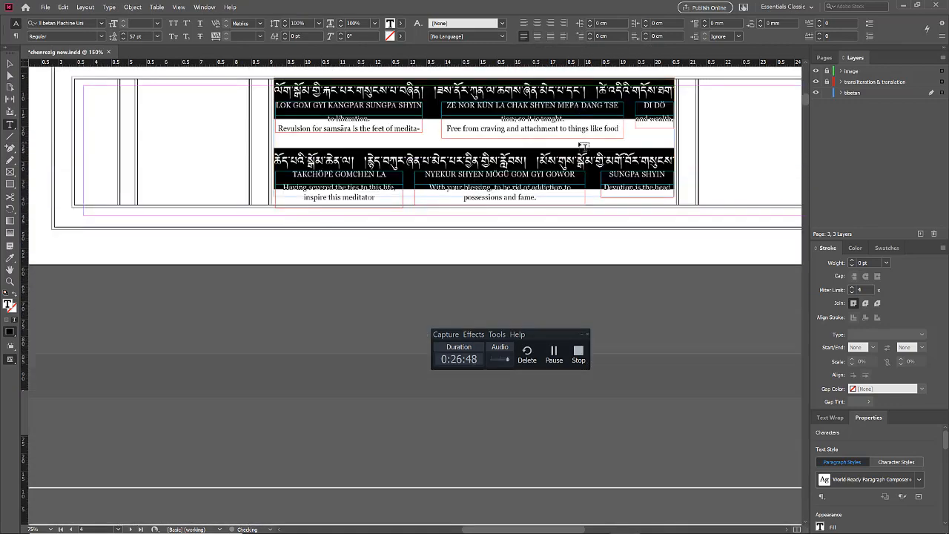
{"action": "scroll", "coordinate": [584, 145], "scroll_direction": "down", "scroll_amount": 6}
{"action": "scroll", "coordinate": [584, 147], "scroll_direction": "down", "scroll_amount": 15}
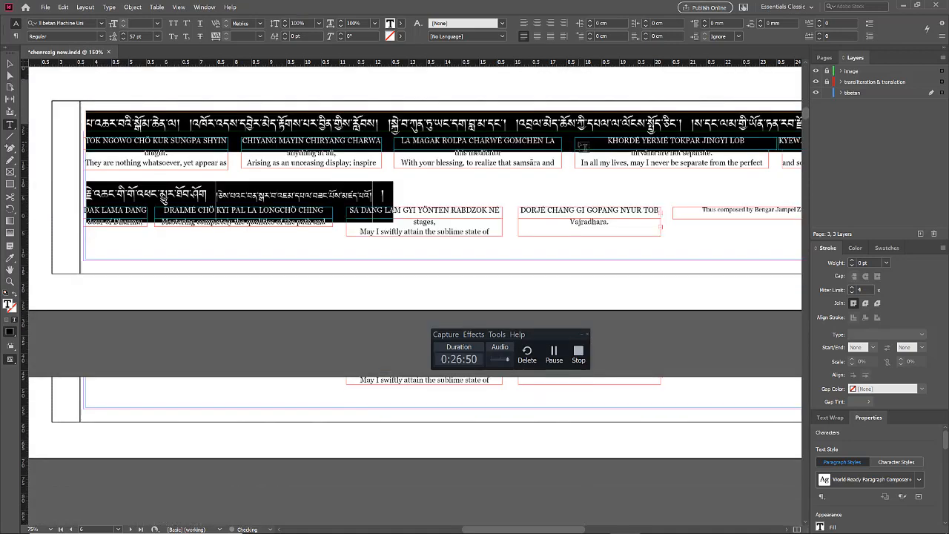
{"action": "scroll", "coordinate": [583, 146], "scroll_direction": "down", "scroll_amount": 1}
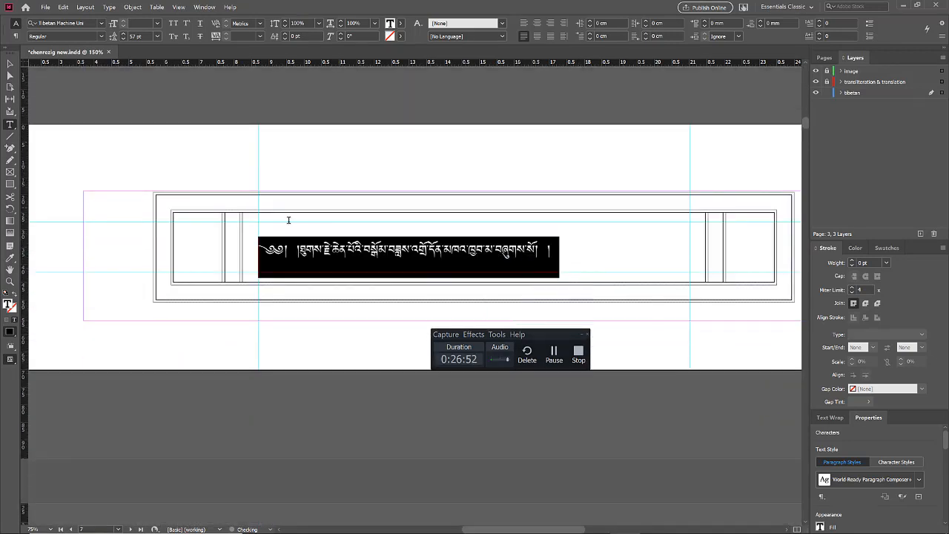
{"action": "left_click", "coordinate": [576, 178]}
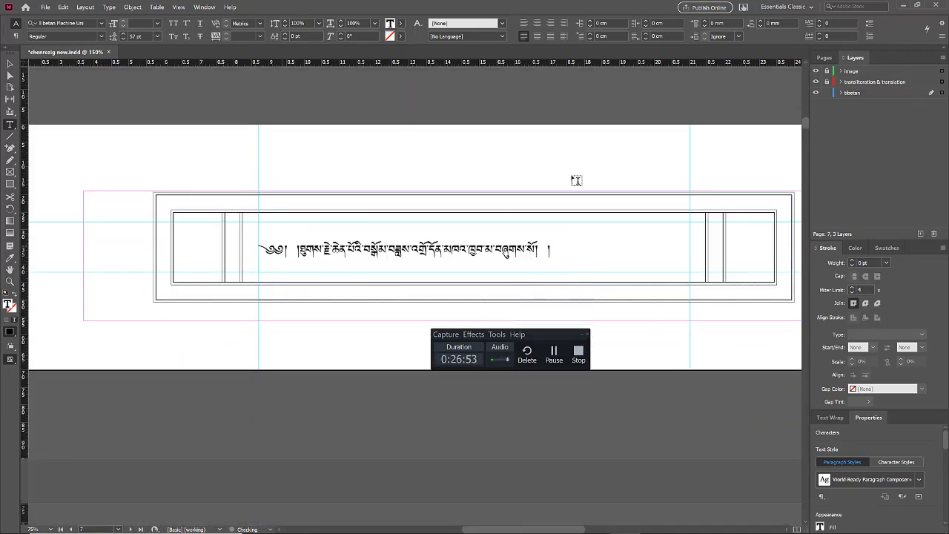
{"action": "left_click", "coordinate": [535, 39]}
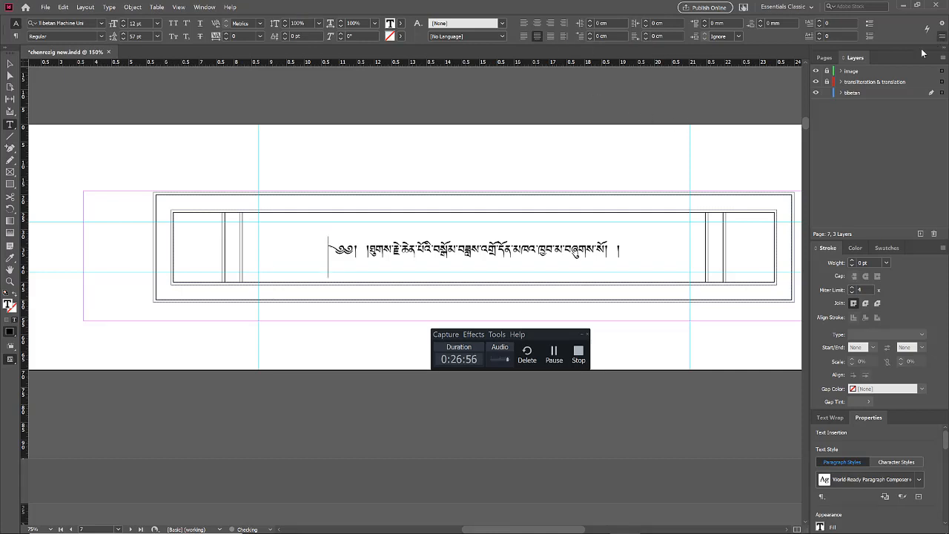
Set the single word justification of the whole Tibetan text to Align Left and check the lines on page 6
{"action": "key", "text": "ctrl+a"}
{"action": "left_click", "coordinate": [942, 29]}
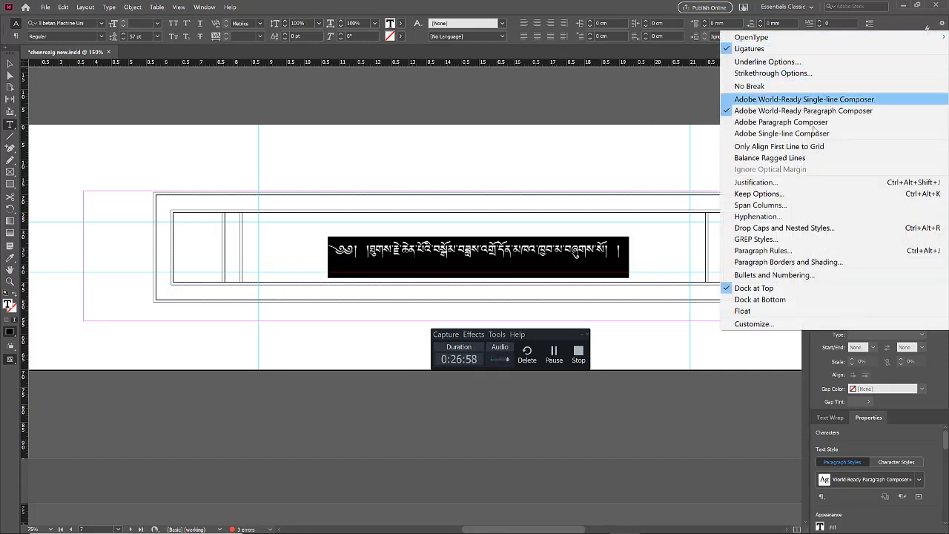
{"action": "left_click", "coordinate": [767, 182]}
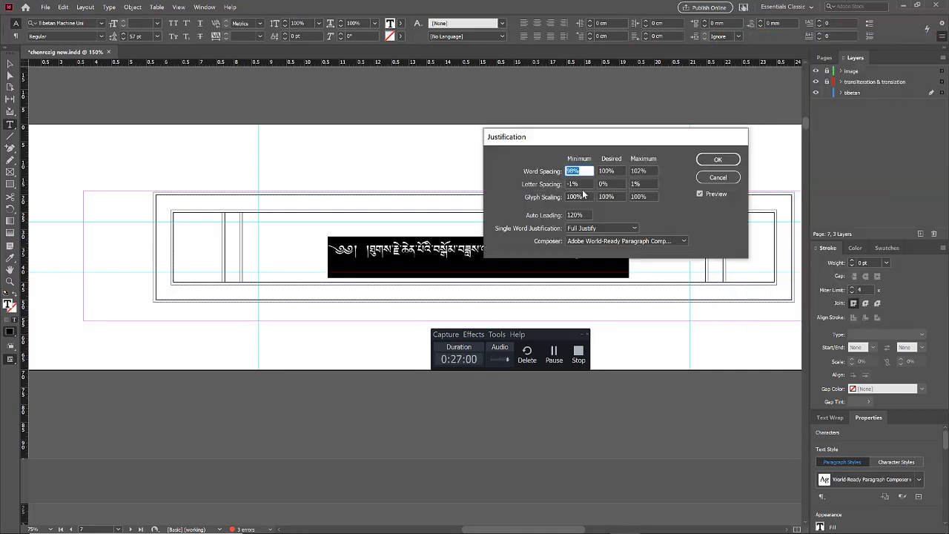
{"action": "left_click", "coordinate": [604, 229]}
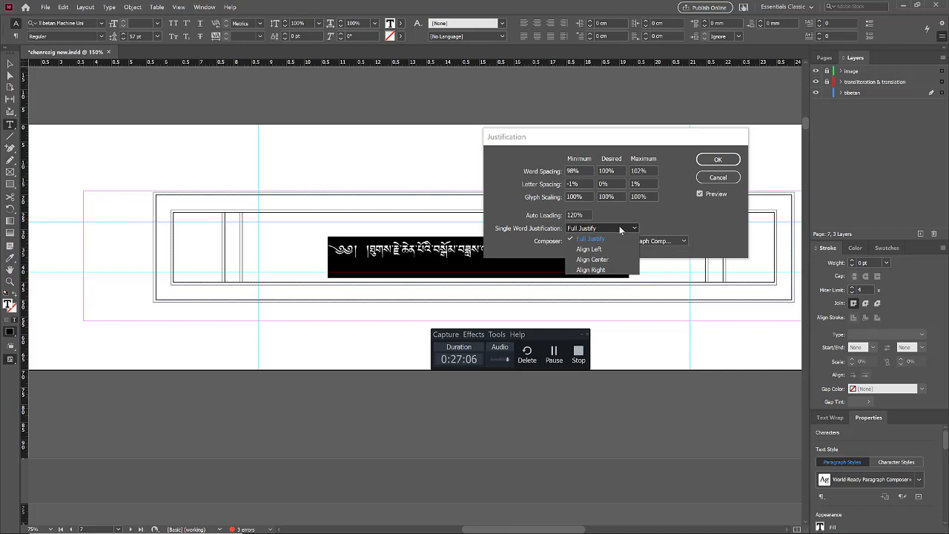
{"action": "left_click", "coordinate": [615, 247]}
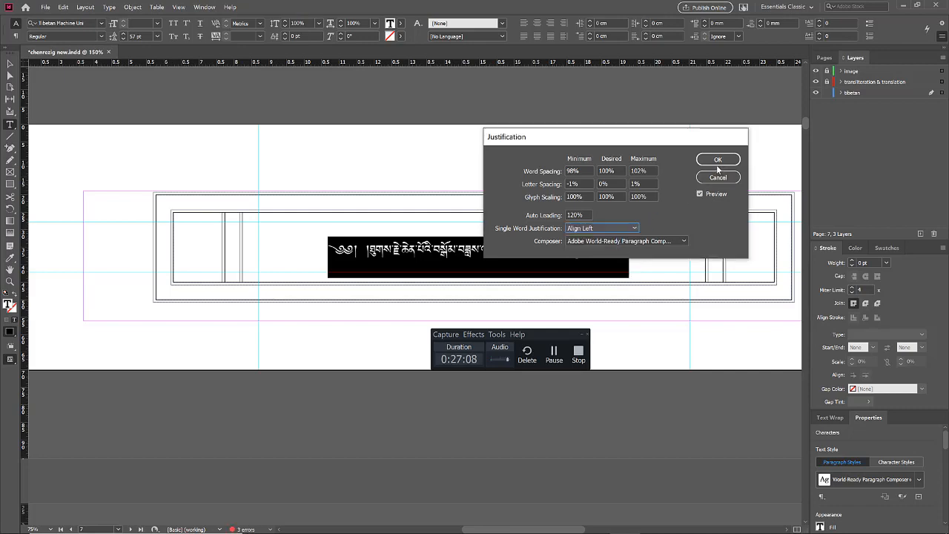
{"action": "left_click", "coordinate": [716, 163]}
{"action": "scroll", "coordinate": [575, 220], "scroll_direction": "up", "scroll_amount": 3}
{"action": "scroll", "coordinate": [575, 220], "scroll_direction": "up", "scroll_amount": 8}
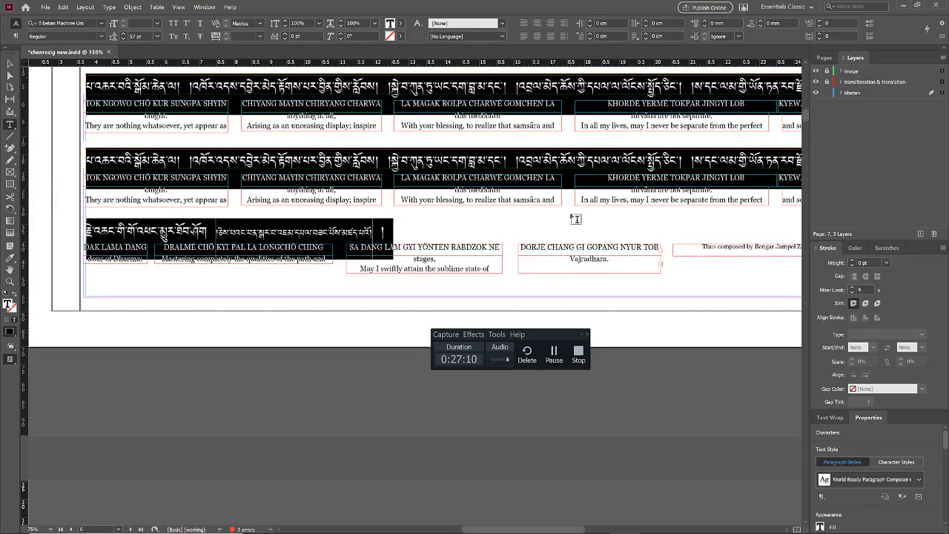
{"action": "scroll", "coordinate": [248, 239], "scroll_direction": "down", "scroll_amount": 2}
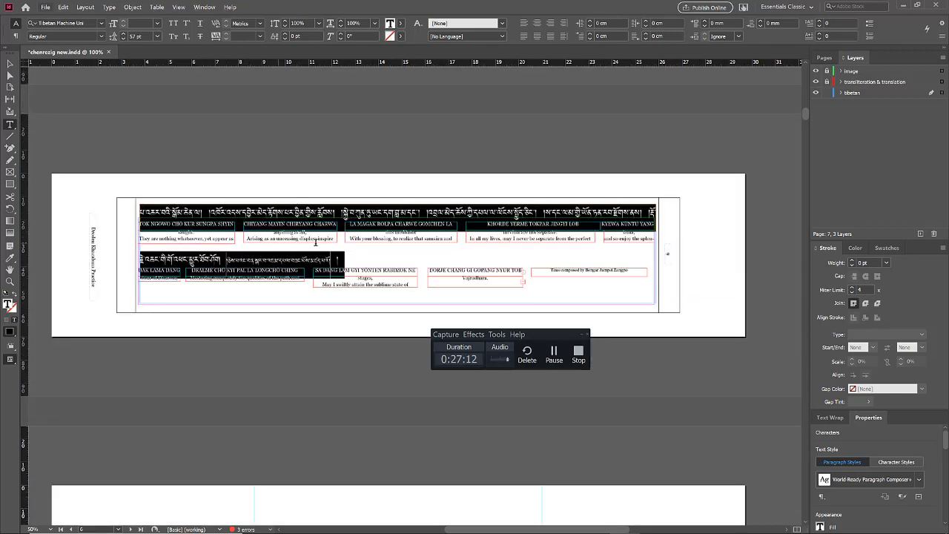
{"action": "scroll", "coordinate": [362, 239], "scroll_direction": "up", "scroll_amount": 1}
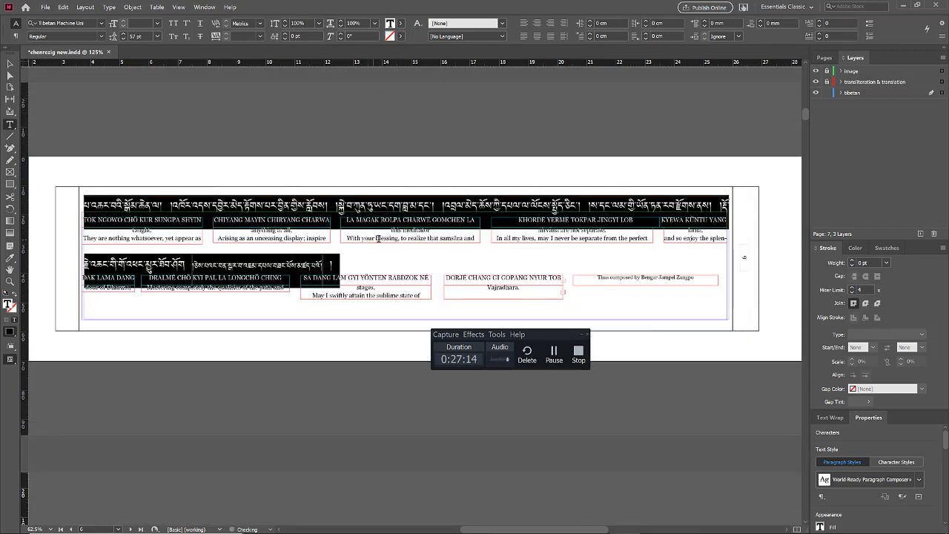
{"action": "left_click", "coordinate": [390, 239]}
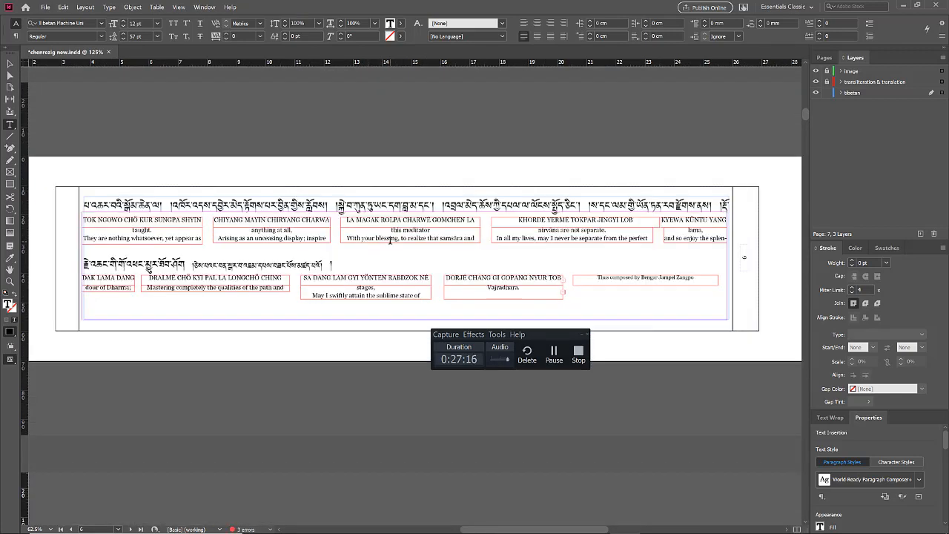
Undo the recent justification and alignment changes to the Tibetan text
{"action": "key", "text": "ctrl+z"}
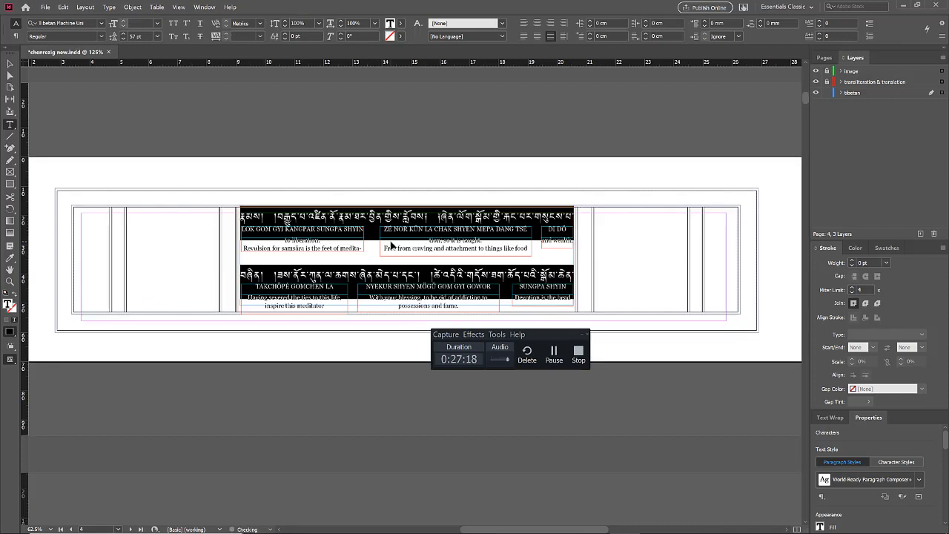
{"action": "key", "text": "ctrl+z"}
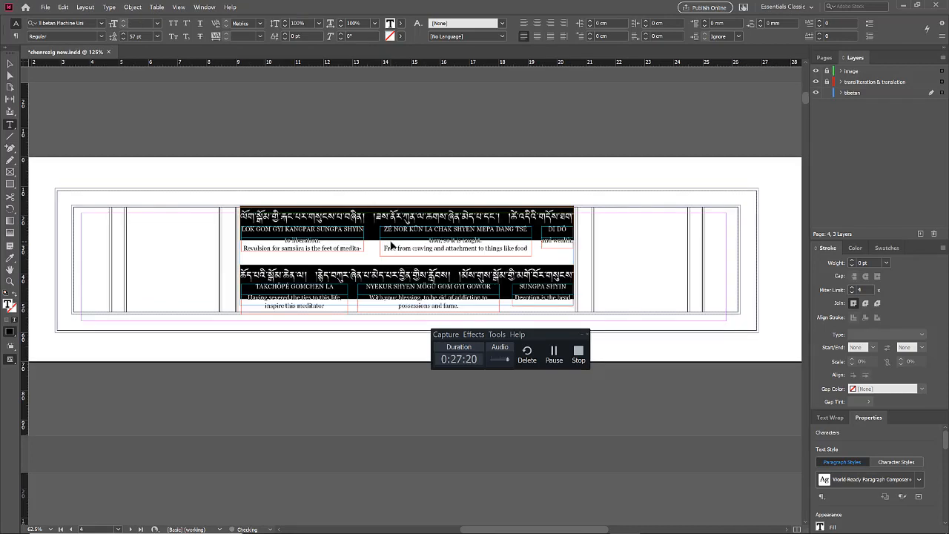
{"action": "key", "text": "ctrl+z"}
{"action": "key", "text": "ctrl+z"}
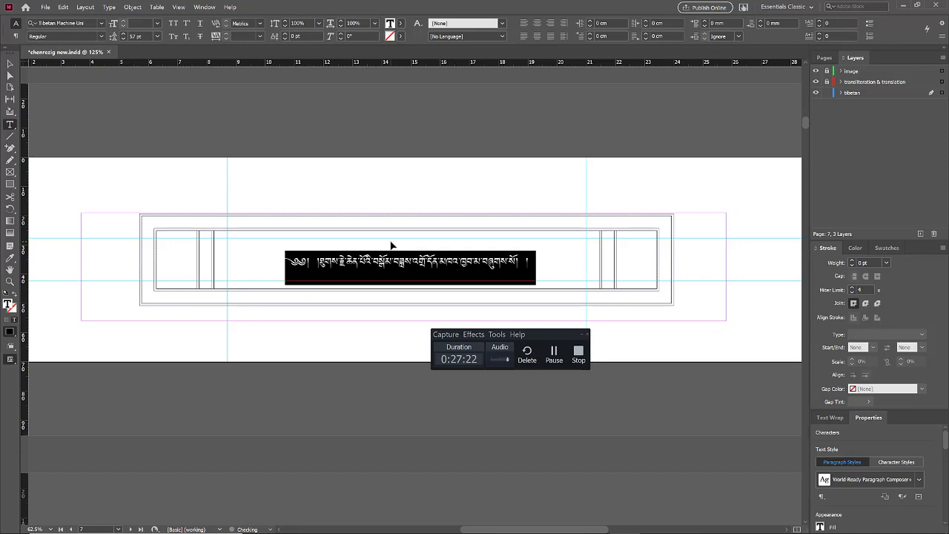
{"action": "key", "text": "ctrl+z"}
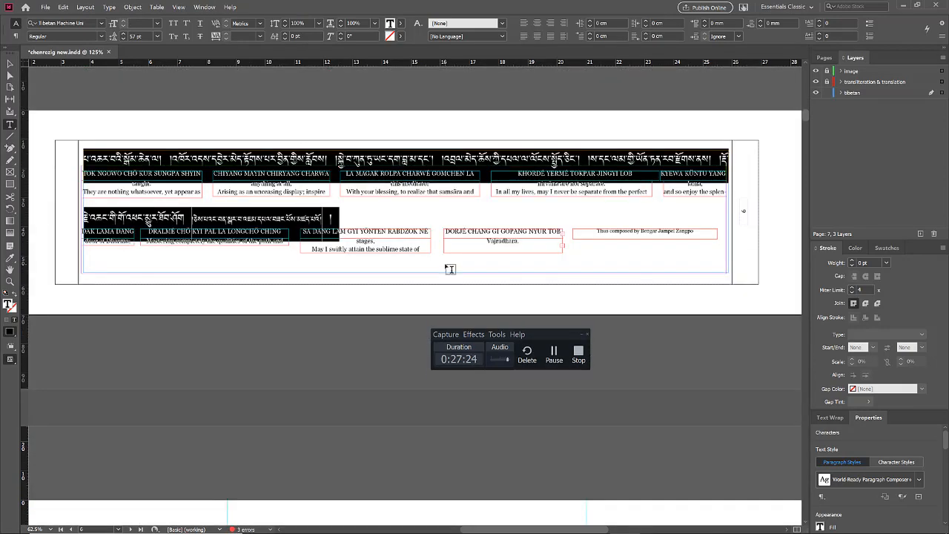
Justify all lines of the selected Tibetan text and check it against the transliteration frames on pages 6, 5 and 4
{"action": "key", "text": "ctrl+equal"}
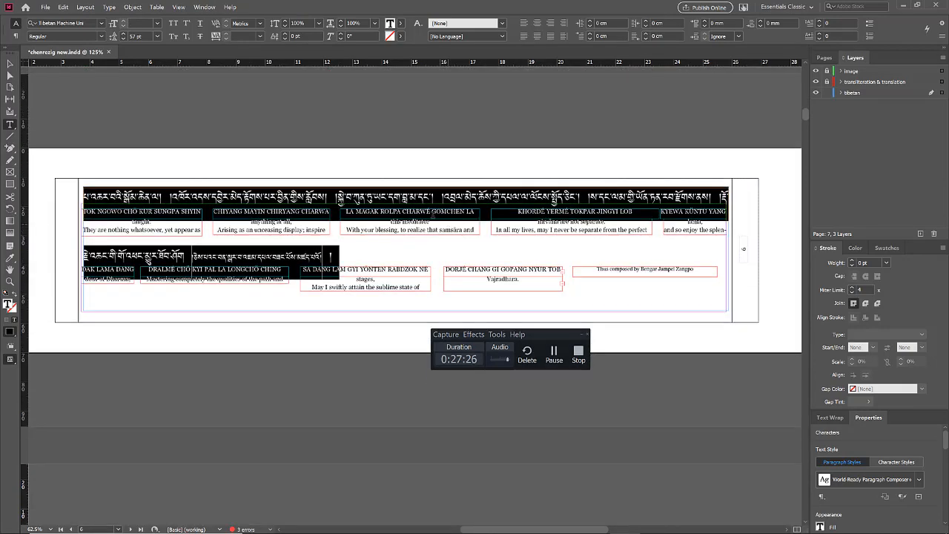
{"action": "key", "text": "ctrl+equal"}
{"action": "key", "text": "ctrl+minus"}
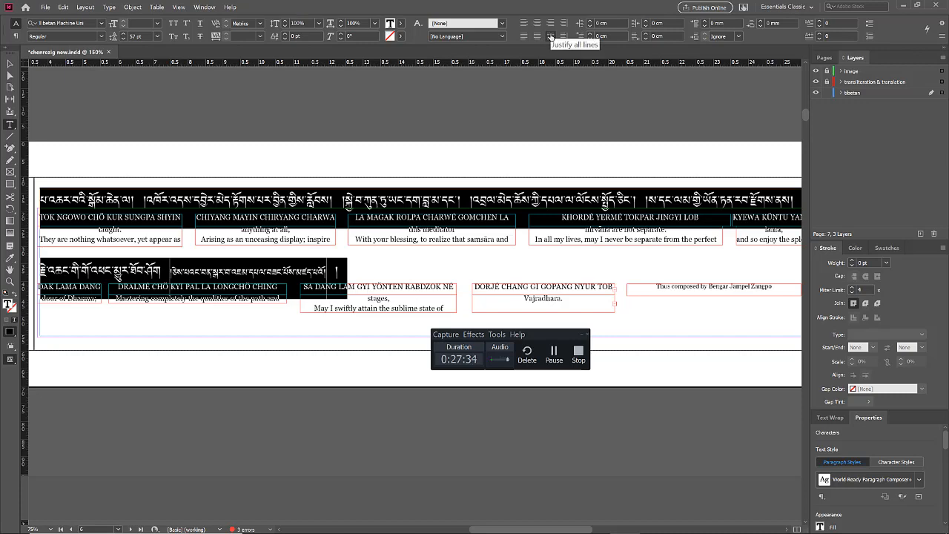
{"action": "left_click", "coordinate": [550, 36]}
{"action": "scroll", "coordinate": [453, 182], "scroll_direction": "down", "scroll_amount": 1}
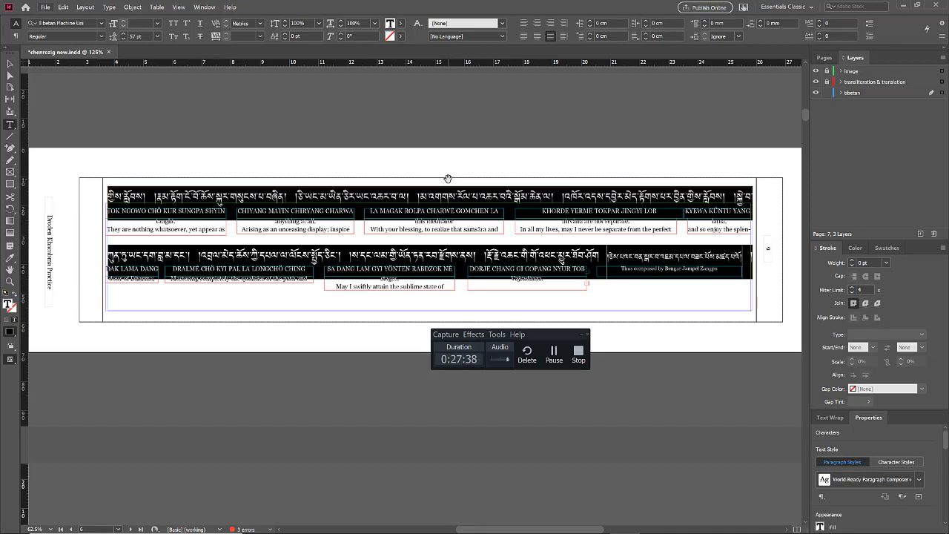
{"action": "scroll", "coordinate": [449, 181], "scroll_direction": "up", "scroll_amount": 5}
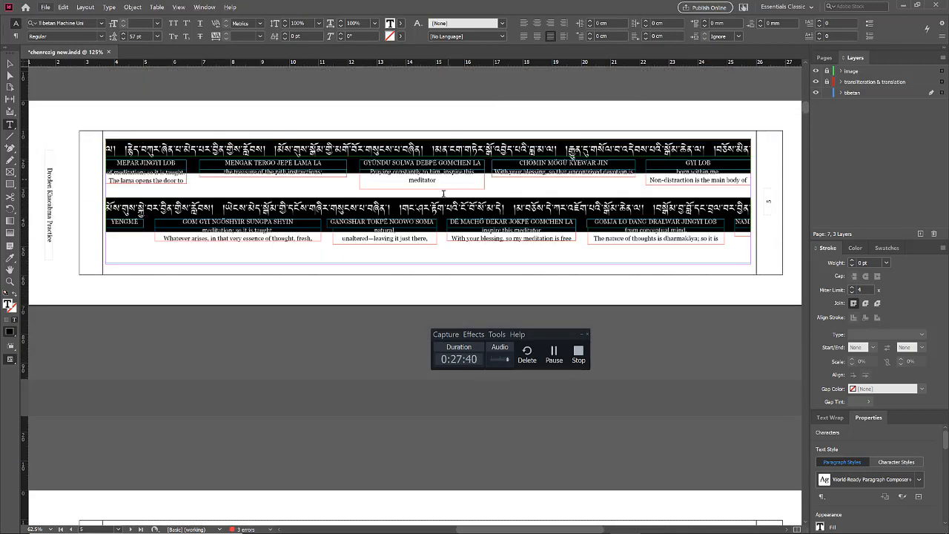
{"action": "left_click", "coordinate": [438, 205]}
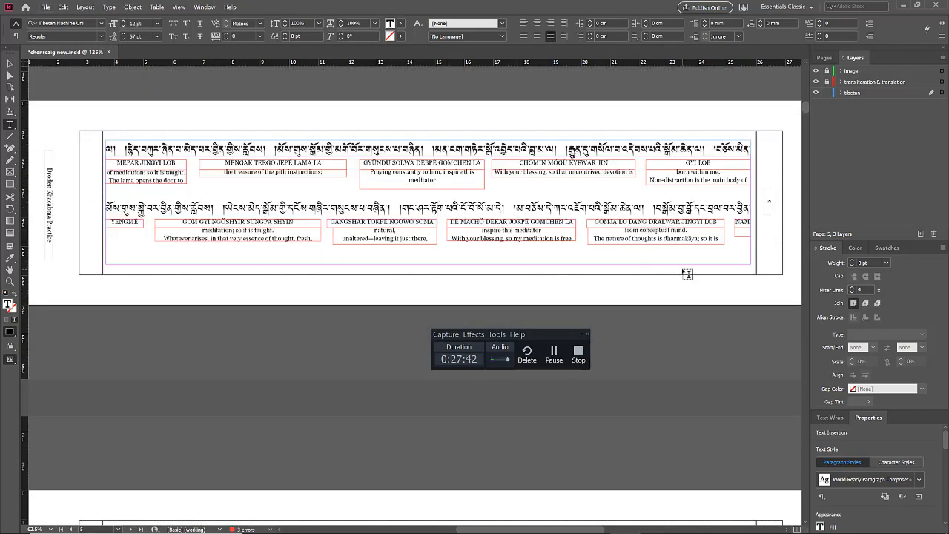
{"action": "scroll", "coordinate": [612, 248], "scroll_direction": "up", "scroll_amount": 5}
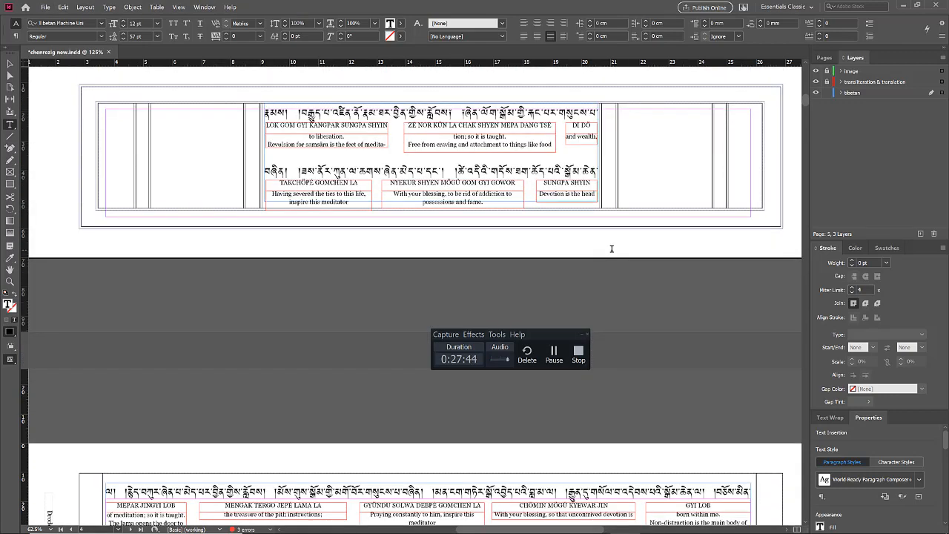
{"action": "scroll", "coordinate": [612, 249], "scroll_direction": "up", "scroll_amount": 1}
{"action": "scroll", "coordinate": [556, 237], "scroll_direction": "up", "scroll_amount": 1}
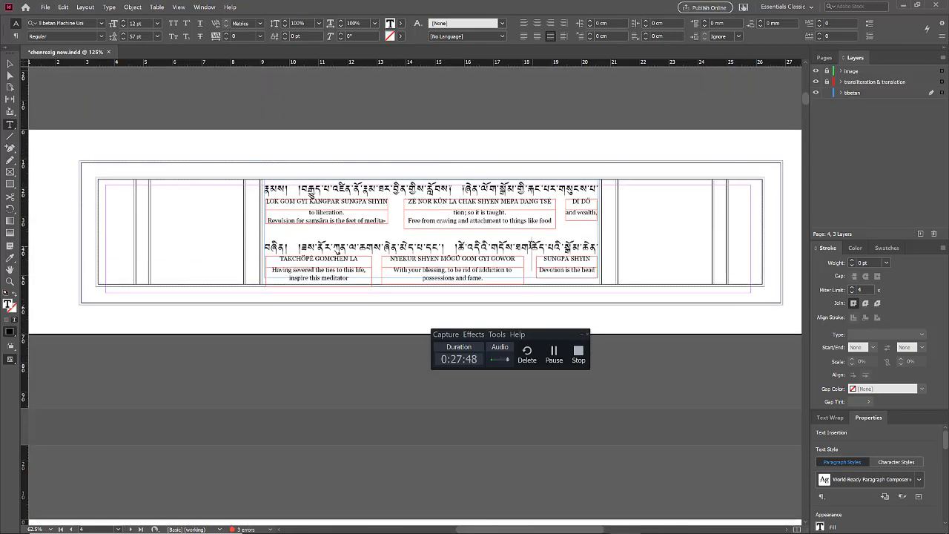
{"action": "left_click", "coordinate": [531, 245]}
{"action": "scroll", "coordinate": [421, 249], "scroll_direction": "up", "scroll_amount": 15}
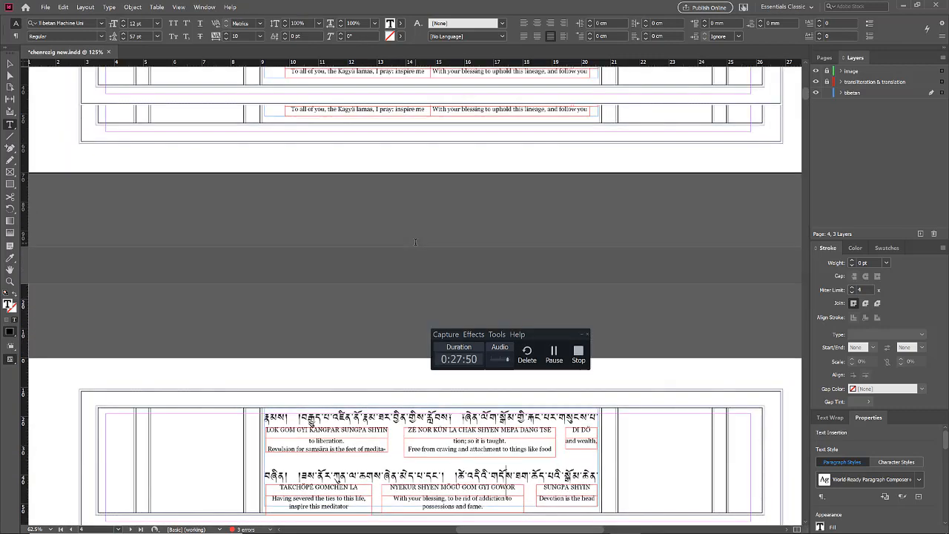
Select the whole Tibetan text and open its justification settings
{"action": "key", "text": "ctrl+a"}
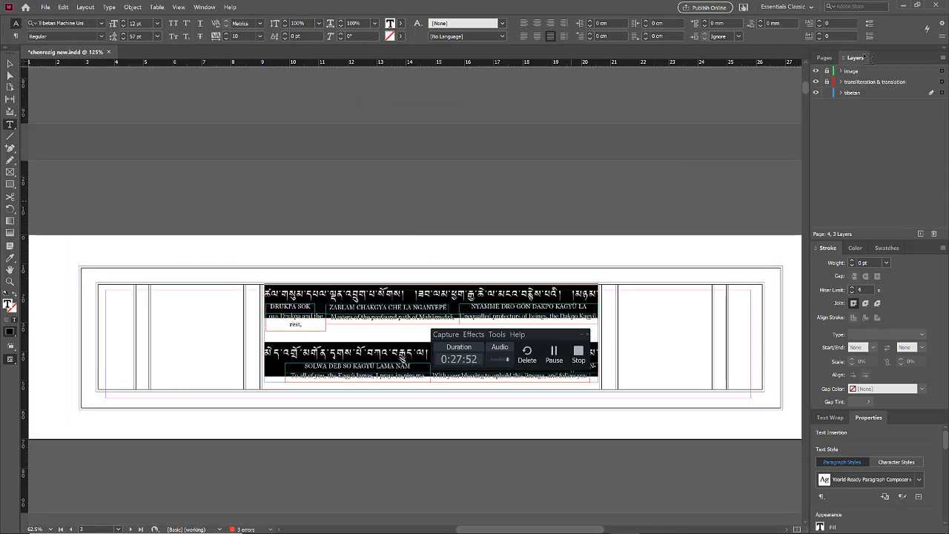
{"action": "left_click", "coordinate": [941, 28]}
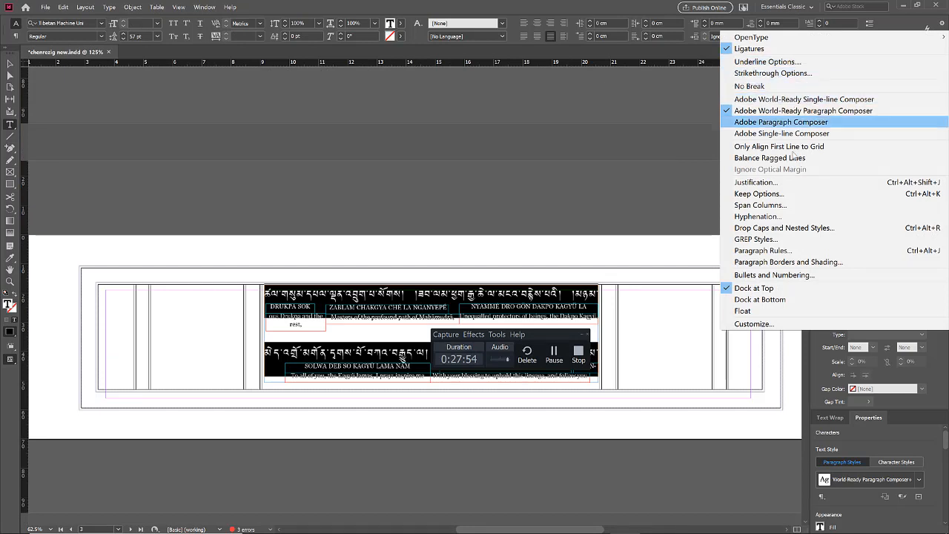
{"action": "left_click", "coordinate": [755, 181]}
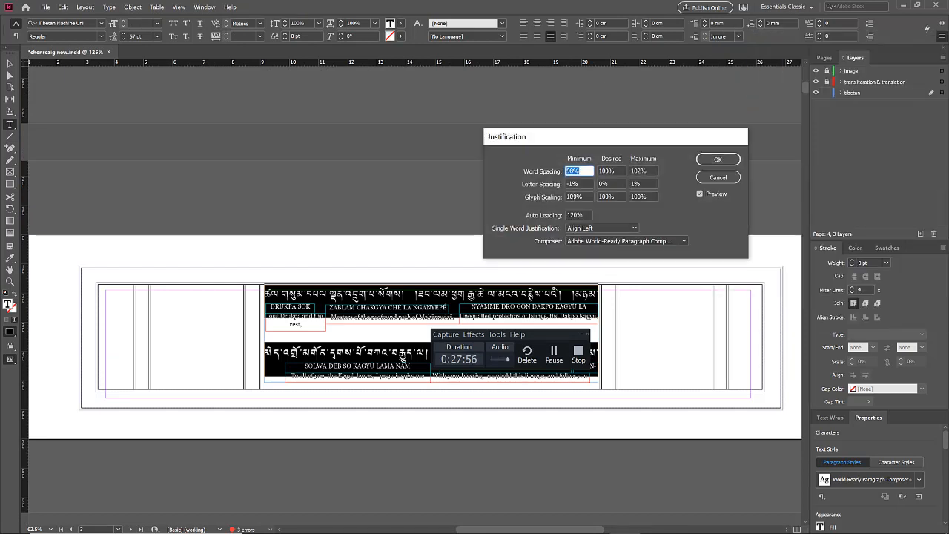
{"action": "left_click", "coordinate": [553, 348]}
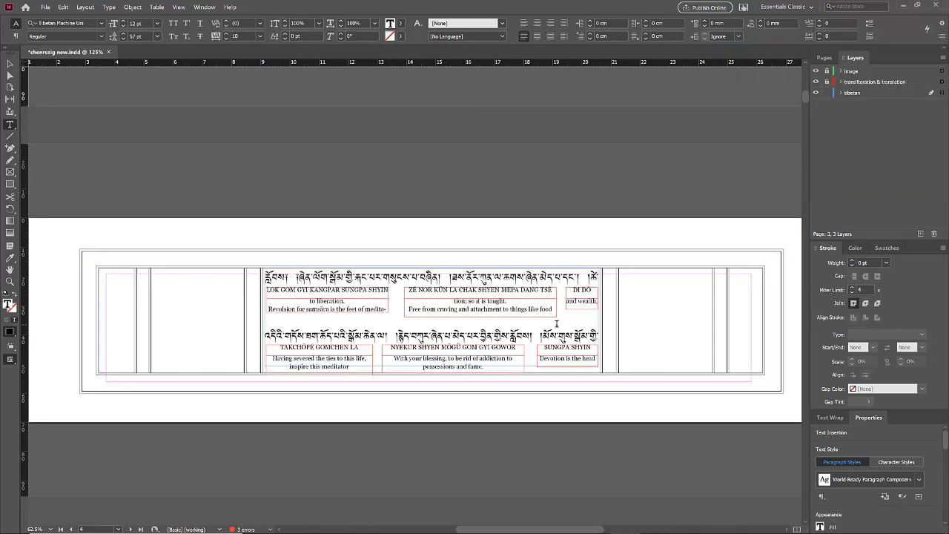
{"action": "left_click", "coordinate": [718, 521]}
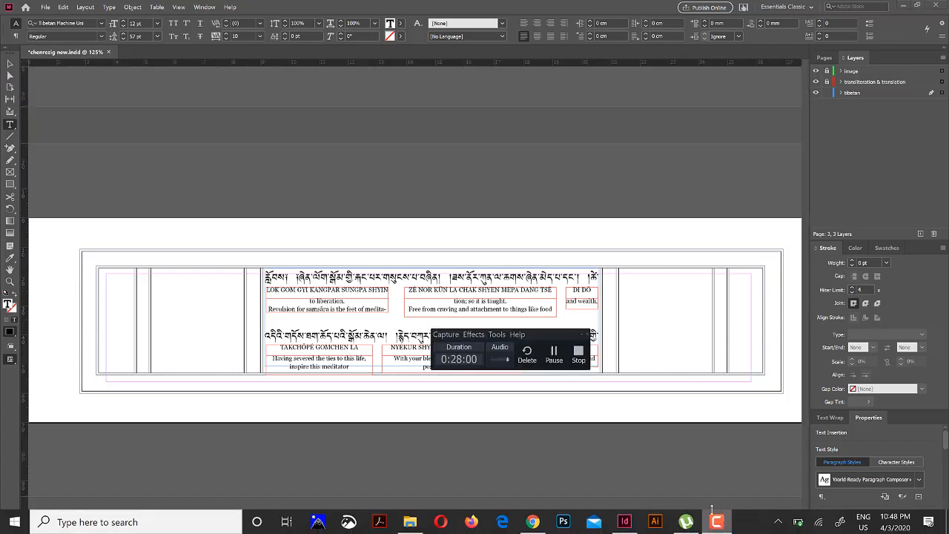
Select the whole Tibetan text from page 3, review the letter spacing in its justification settings, and accept them
{"action": "scroll", "coordinate": [573, 251], "scroll_direction": "up", "scroll_amount": 4}
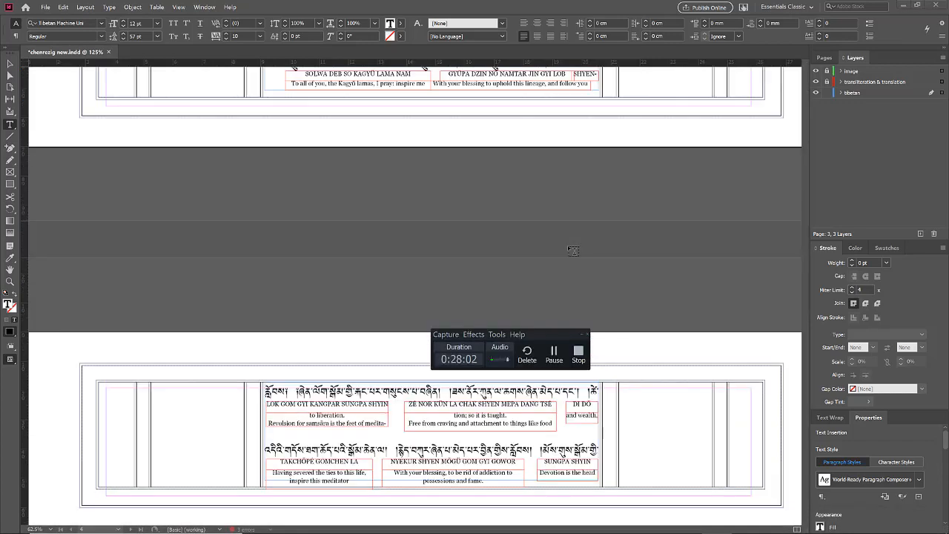
{"action": "scroll", "coordinate": [573, 250], "scroll_direction": "up", "scroll_amount": 1}
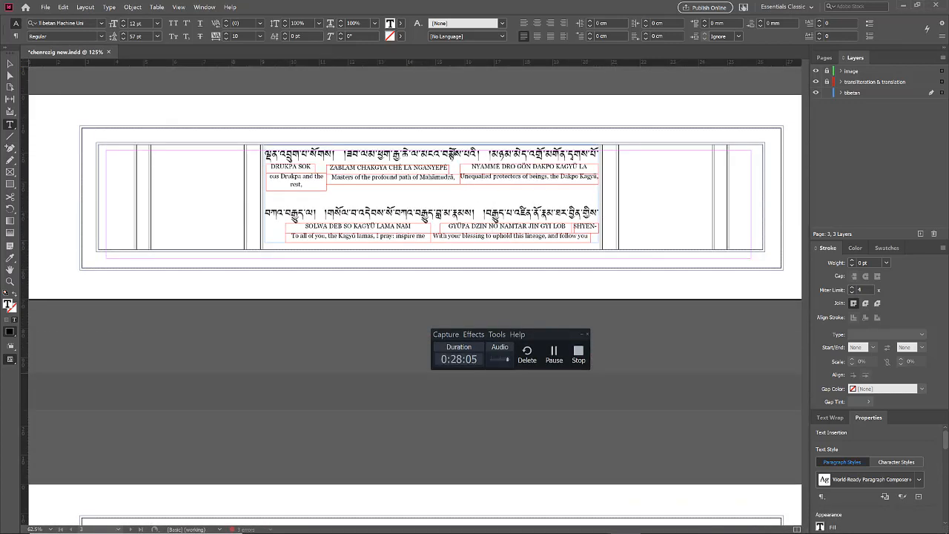
{"action": "key", "text": "ctrl+a"}
{"action": "left_click", "coordinate": [940, 39]}
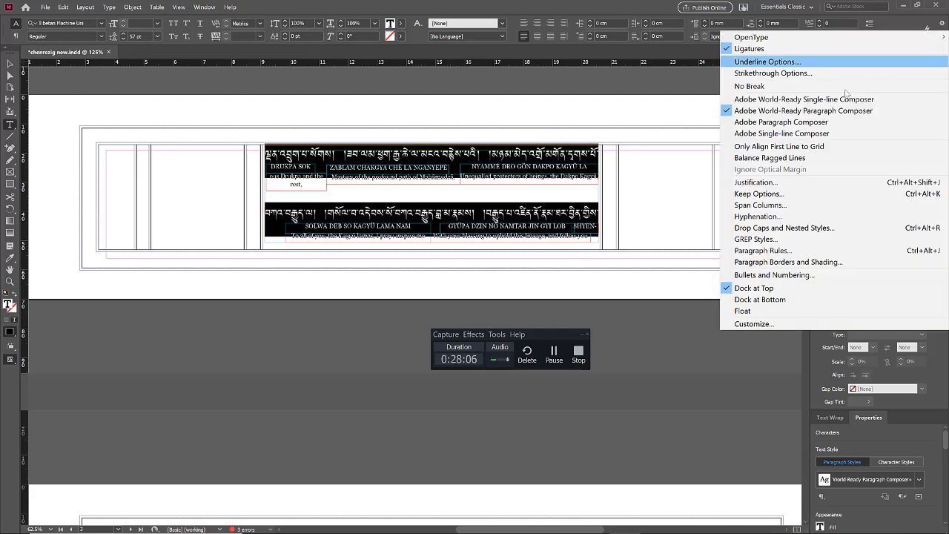
{"action": "left_click", "coordinate": [749, 187]}
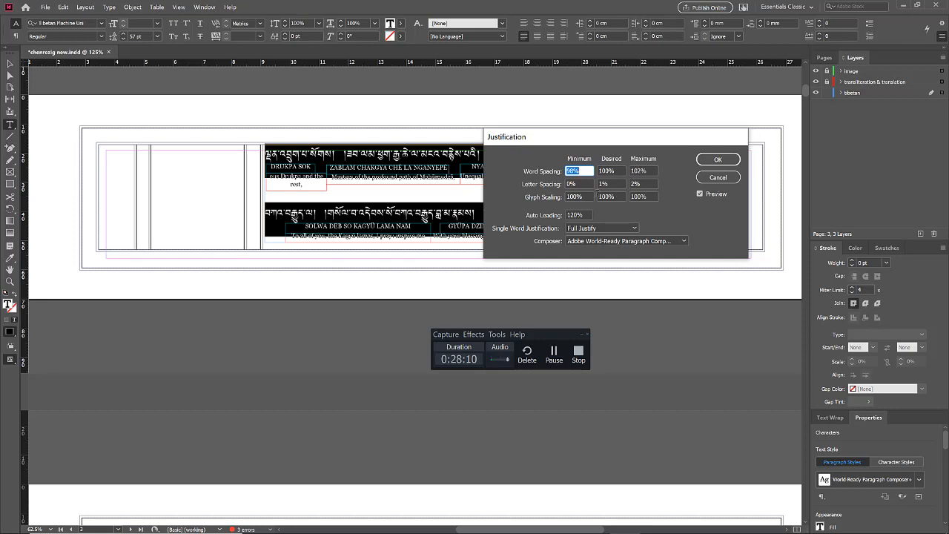
{"action": "left_click", "coordinate": [567, 183]}
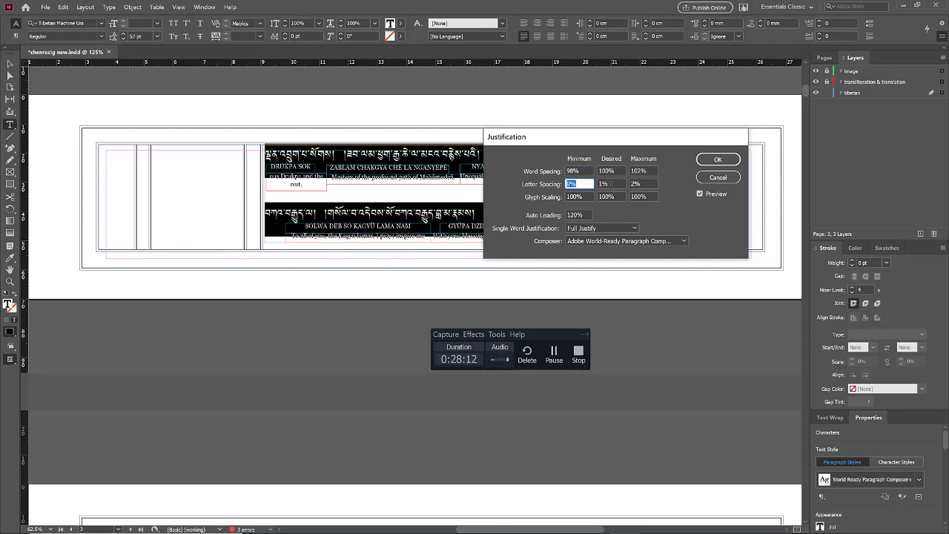
{"action": "key", "text": "Tab"}
{"action": "left_click", "coordinate": [718, 159]}
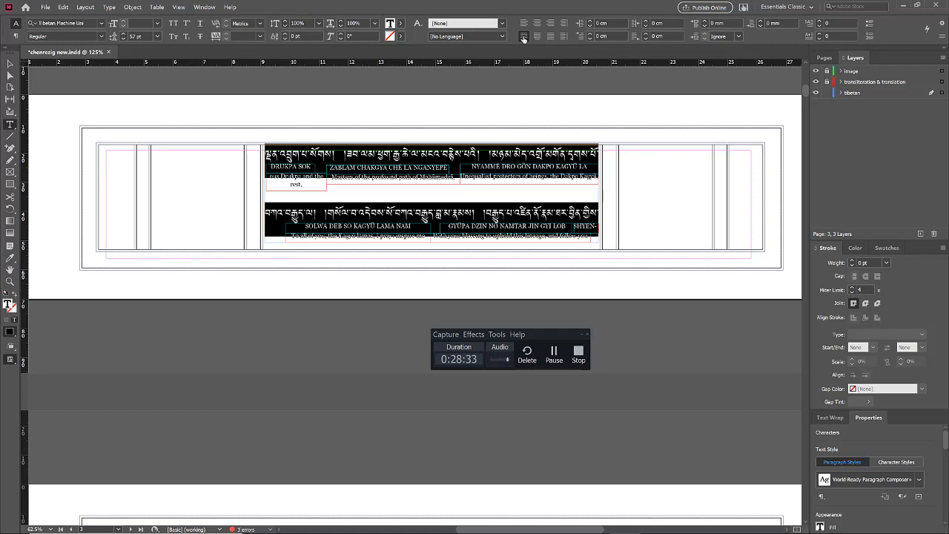
Check the Tibetan lines against the transliteration frames on pages 3 to 5 and deselect the text
{"action": "scroll", "coordinate": [525, 109], "scroll_direction": "down", "scroll_amount": 1}
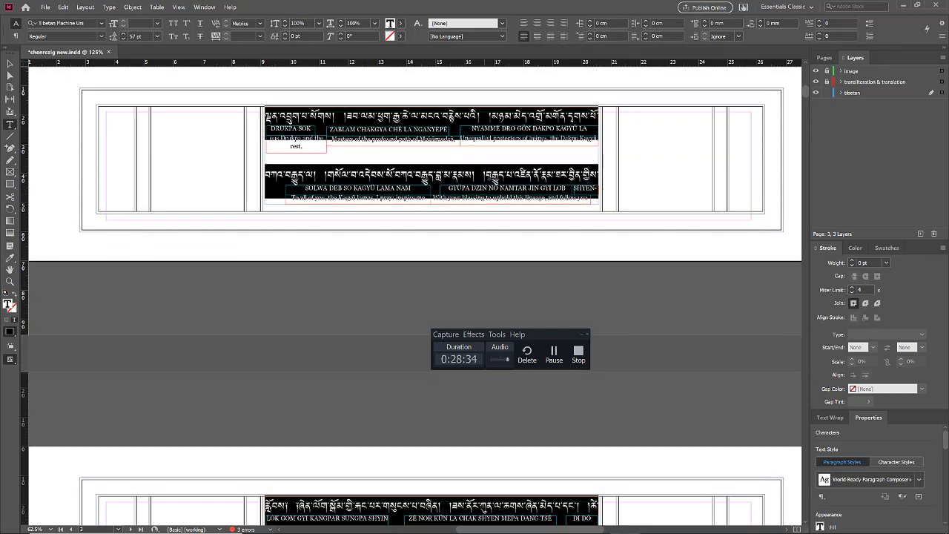
{"action": "scroll", "coordinate": [415, 227], "scroll_direction": "down", "scroll_amount": 15}
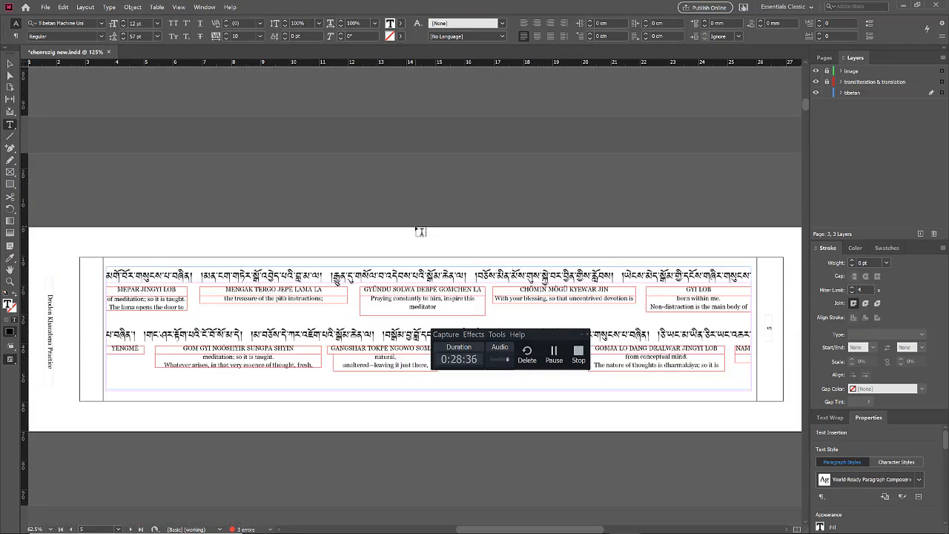
{"action": "scroll", "coordinate": [421, 232], "scroll_direction": "down", "scroll_amount": 4}
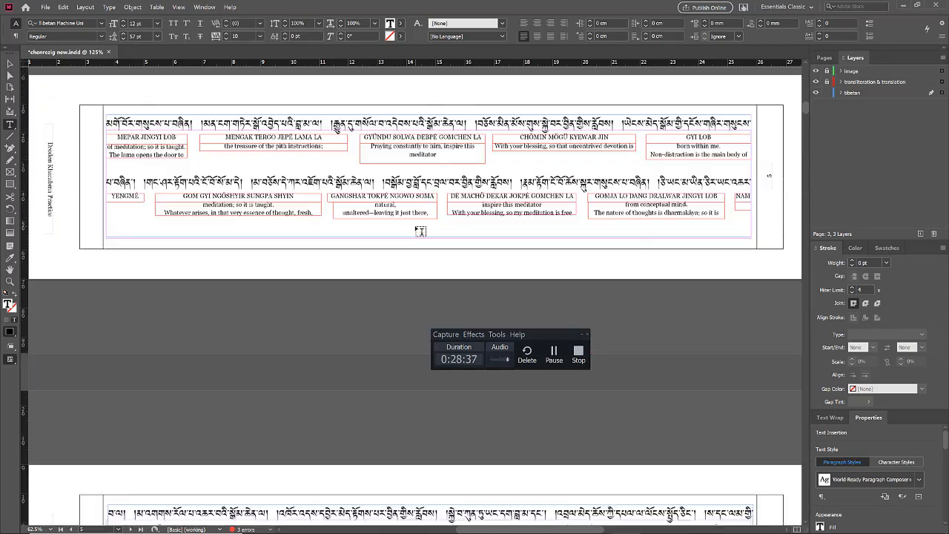
{"action": "left_click", "coordinate": [413, 274], "text": "ctrl"}
{"action": "scroll", "coordinate": [364, 115], "scroll_direction": "up", "scroll_amount": 1}
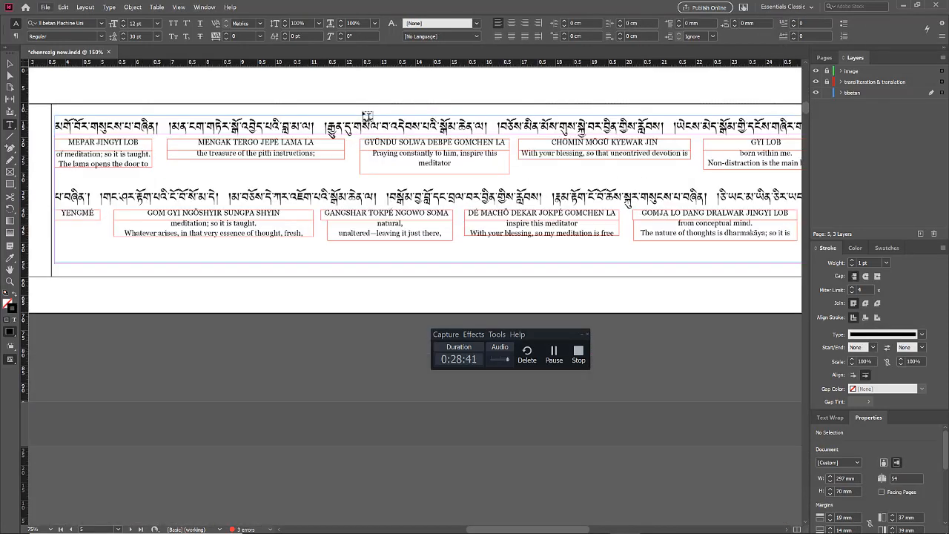
Examine the spacing between Tibetan phrases on page 6, highlighting two gaps in the first line and one in the second
{"action": "scroll", "coordinate": [366, 117], "scroll_direction": "down", "scroll_amount": 2}
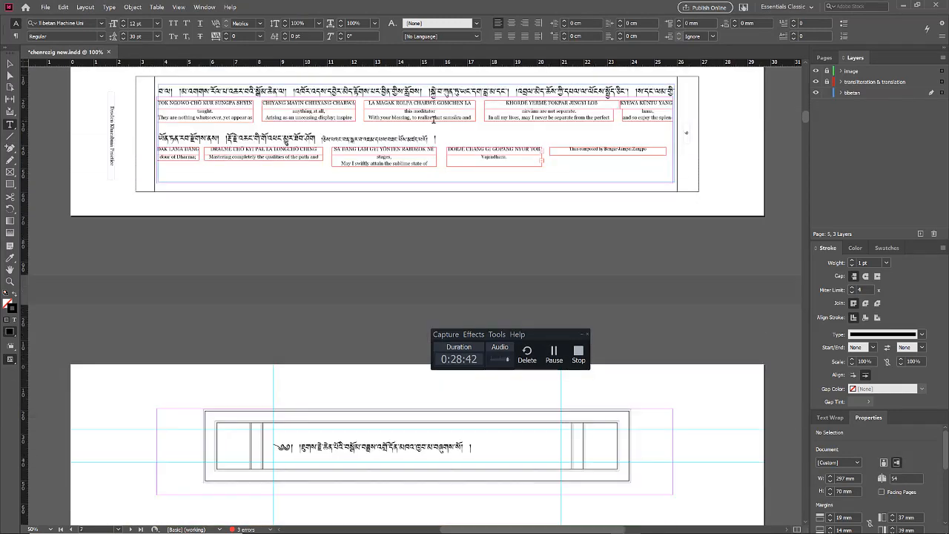
{"action": "scroll", "coordinate": [434, 119], "scroll_direction": "up", "scroll_amount": 1}
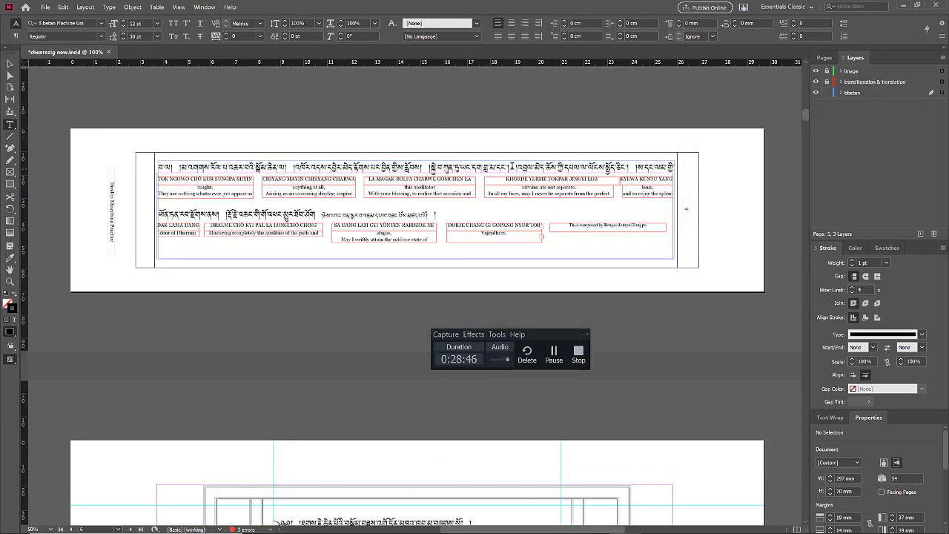
{"action": "left_click_drag", "start_coordinate": [516, 164], "coordinate": [509, 165]}
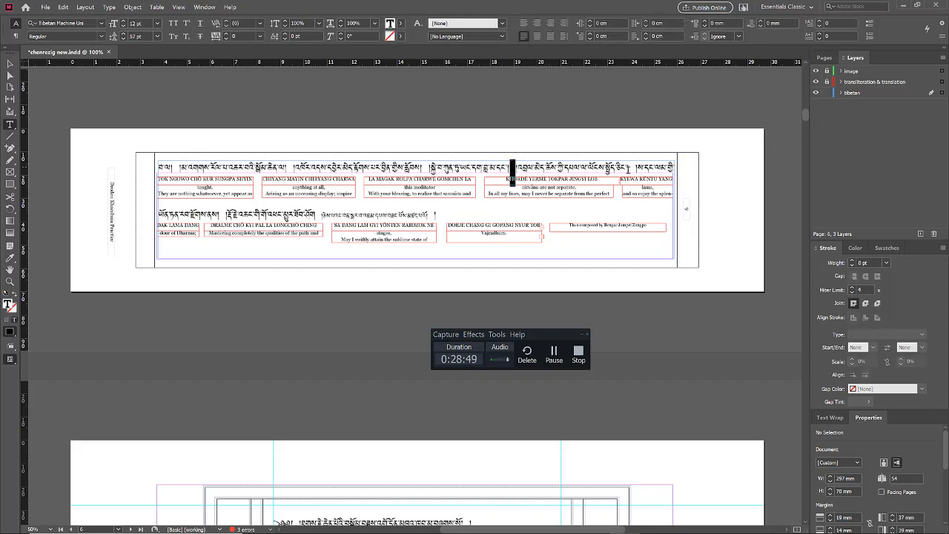
{"action": "left_click_drag", "start_coordinate": [636, 168], "coordinate": [628, 165]}
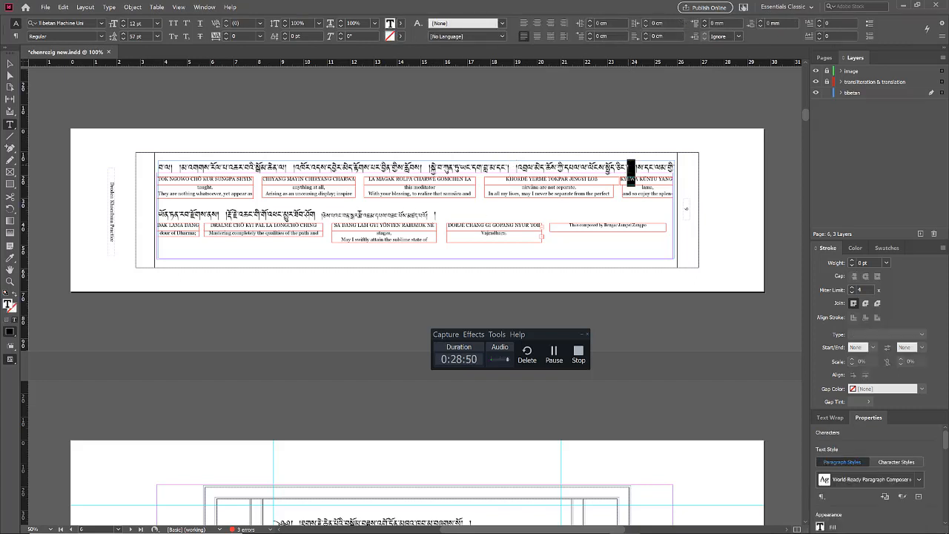
{"action": "left_click_drag", "start_coordinate": [322, 214], "coordinate": [316, 214]}
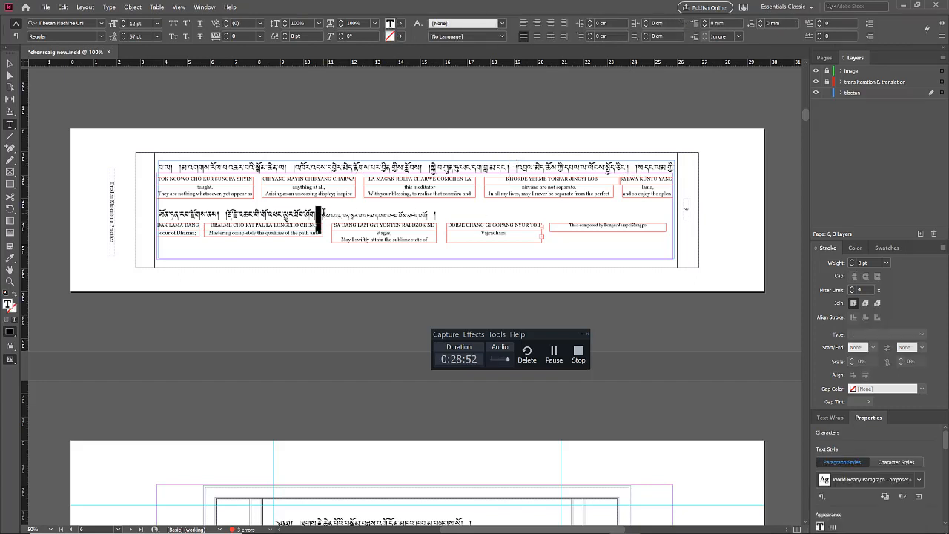
Justify the Tibetan title on page 7 with its last line aligned to the centre
{"action": "scroll", "coordinate": [495, 132], "scroll_direction": "down", "scroll_amount": 5}
{"action": "scroll", "coordinate": [519, 252], "scroll_direction": "down", "scroll_amount": 3}
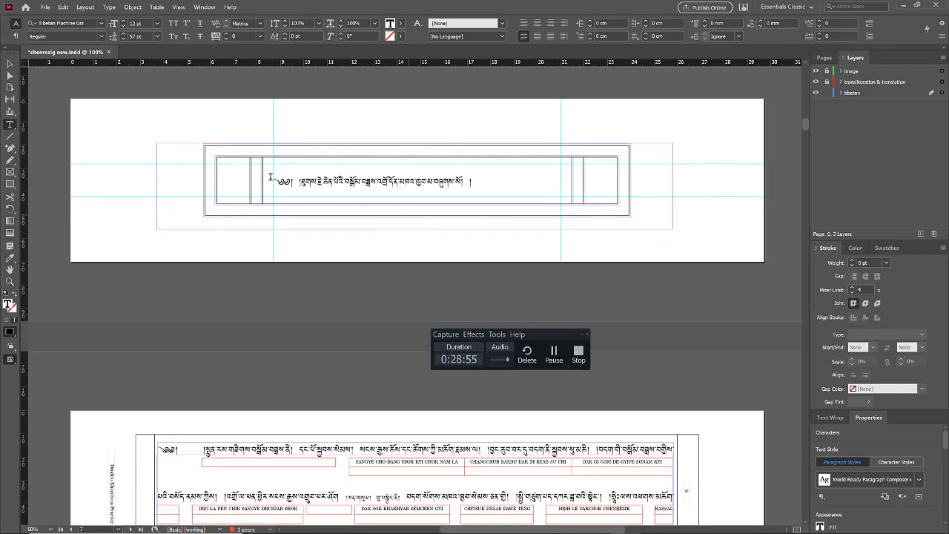
{"action": "left_click", "coordinate": [276, 178]}
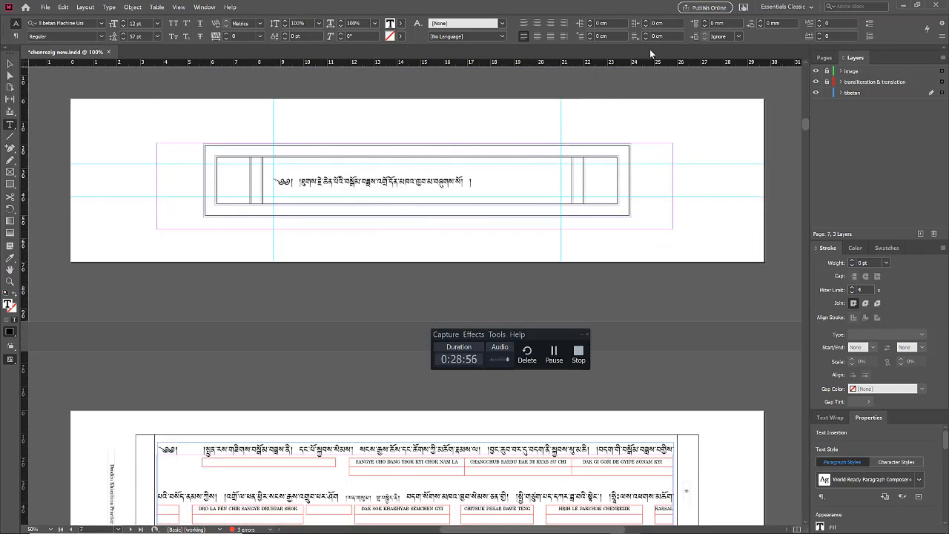
{"action": "left_click", "coordinate": [536, 37]}
Check the justified Tibetan lines against the transliteration frames on pages 8 to 18
{"action": "scroll", "coordinate": [489, 175], "scroll_direction": "down", "scroll_amount": 5}
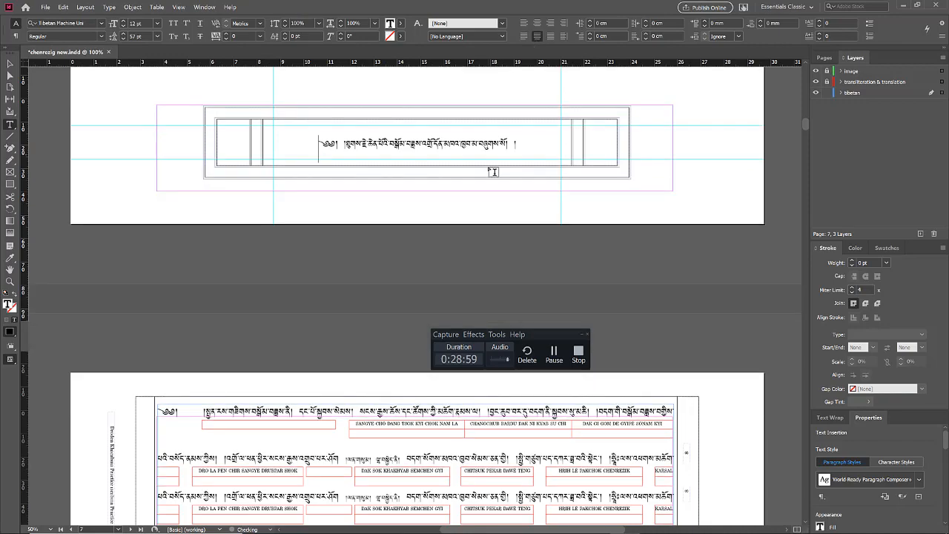
{"action": "scroll", "coordinate": [480, 176], "scroll_direction": "down", "scroll_amount": 2}
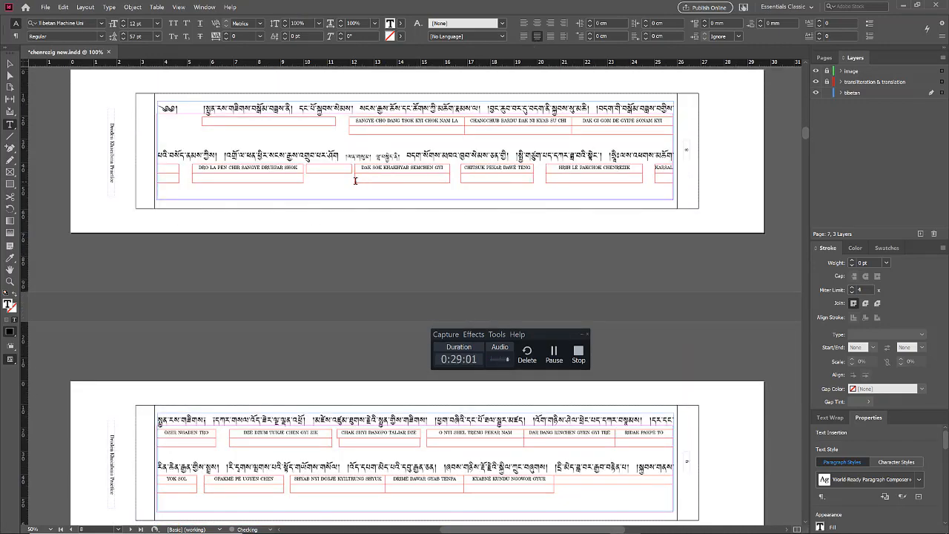
{"action": "scroll", "coordinate": [356, 180], "scroll_direction": "down", "scroll_amount": 10}
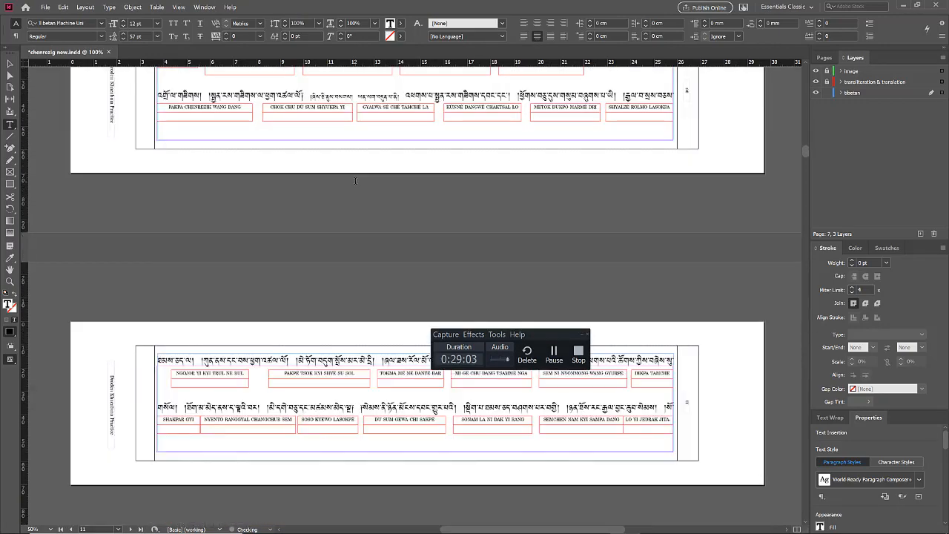
{"action": "scroll", "coordinate": [355, 180], "scroll_direction": "down", "scroll_amount": 10}
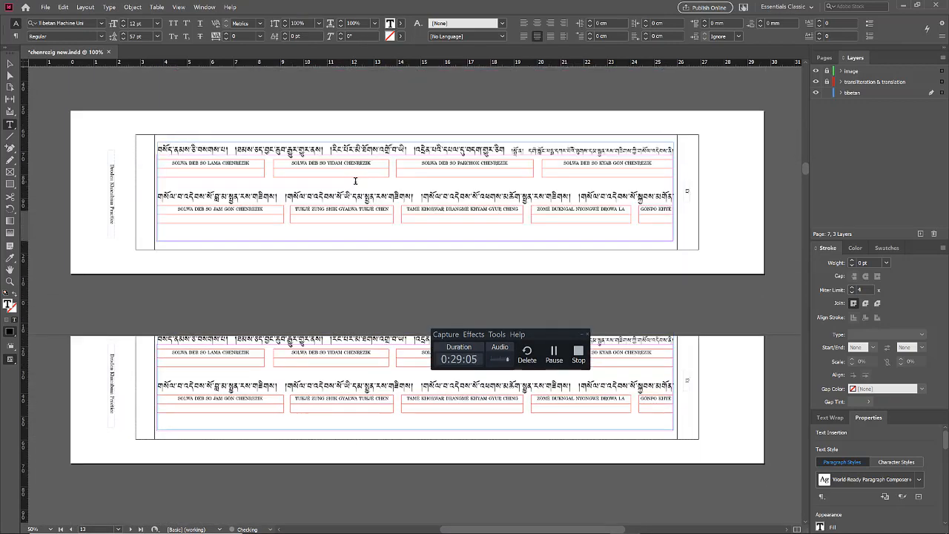
{"action": "scroll", "coordinate": [355, 181], "scroll_direction": "down", "scroll_amount": 12}
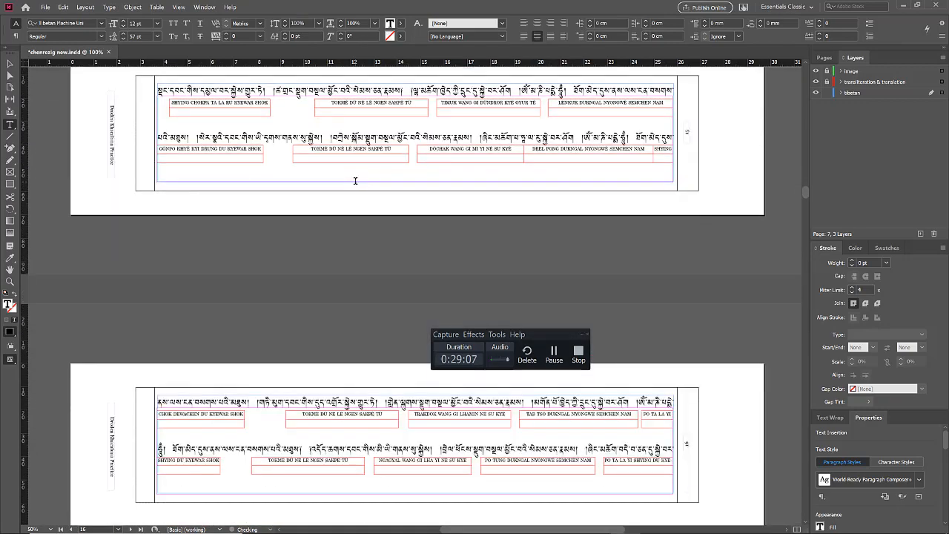
{"action": "scroll", "coordinate": [355, 180], "scroll_direction": "down", "scroll_amount": 5}
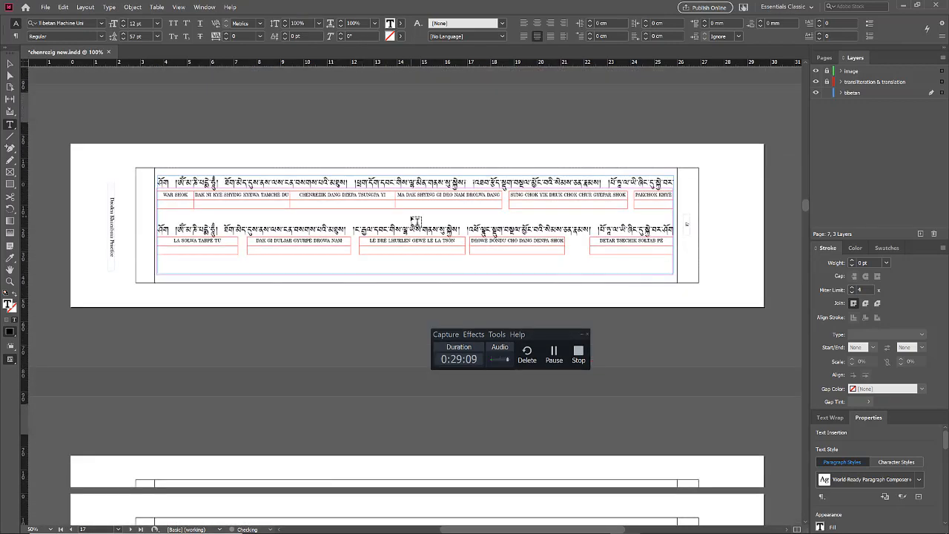
{"action": "scroll", "coordinate": [416, 223], "scroll_direction": "down", "scroll_amount": 5}
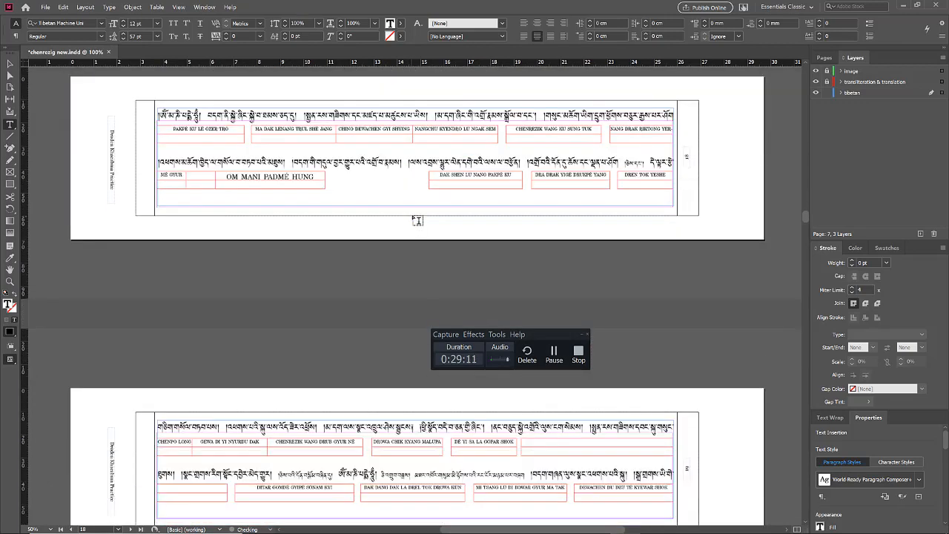
Leave text editing on page 18, deselect its Tibetan frame, and check the Tibetan lines on pages 19 and 20
{"action": "left_click", "coordinate": [454, 195]}
{"action": "key", "text": "Escape"}
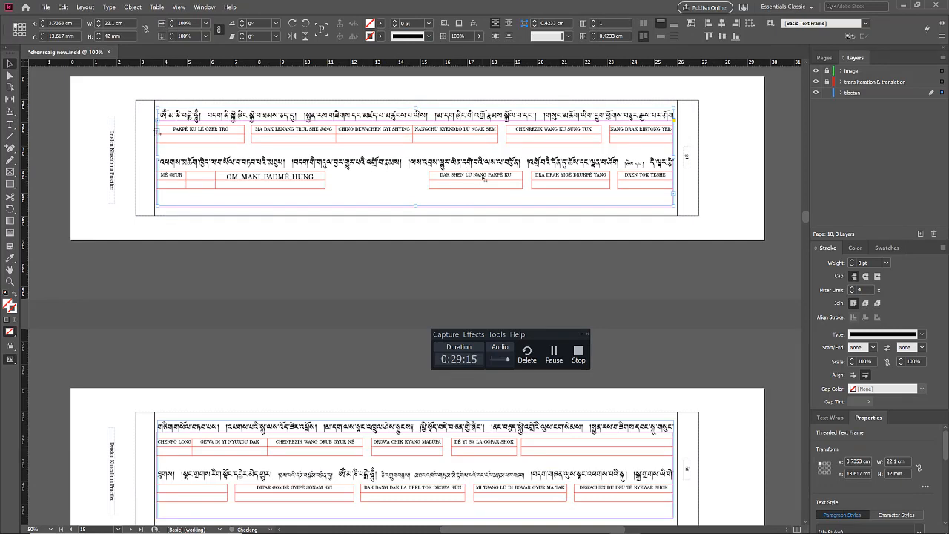
{"action": "left_click", "coordinate": [677, 242]}
{"action": "scroll", "coordinate": [675, 244], "scroll_direction": "down", "scroll_amount": 3}
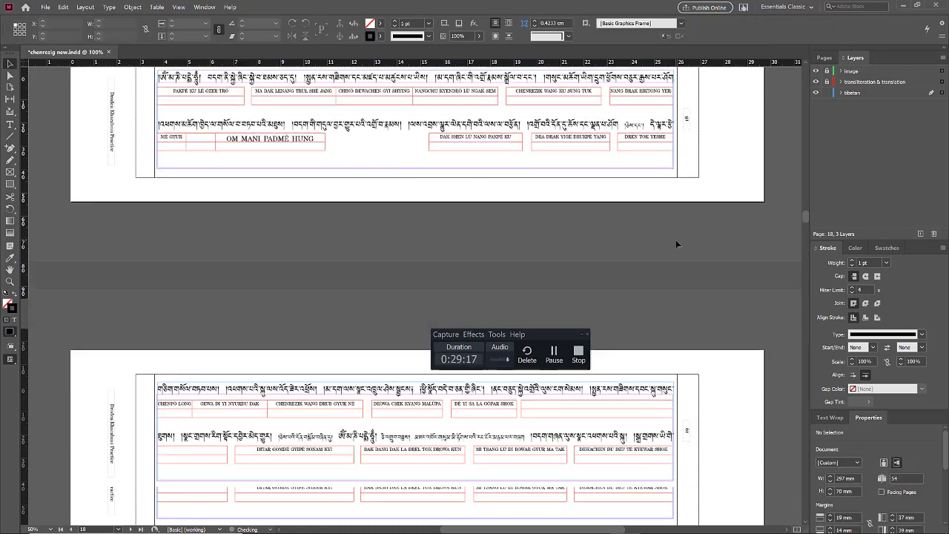
{"action": "scroll", "coordinate": [676, 239], "scroll_direction": "down", "scroll_amount": 5}
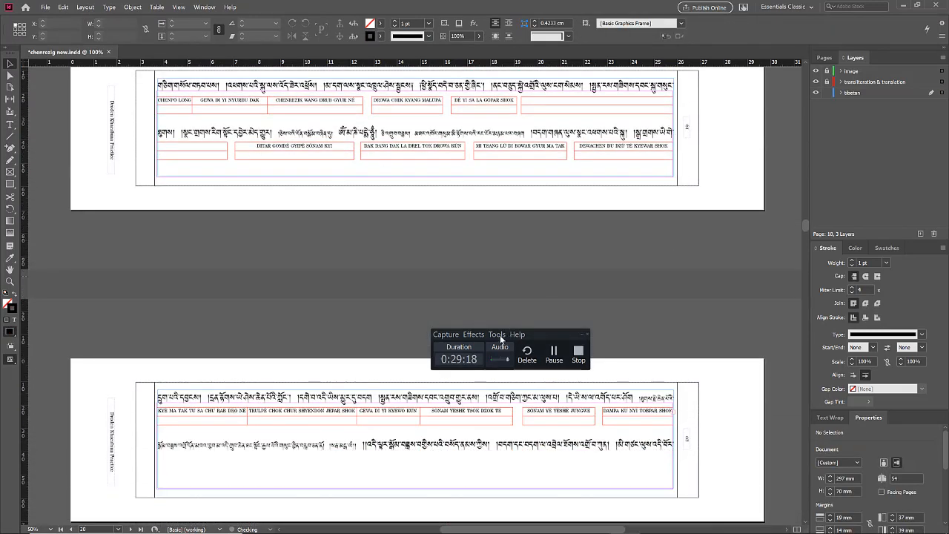